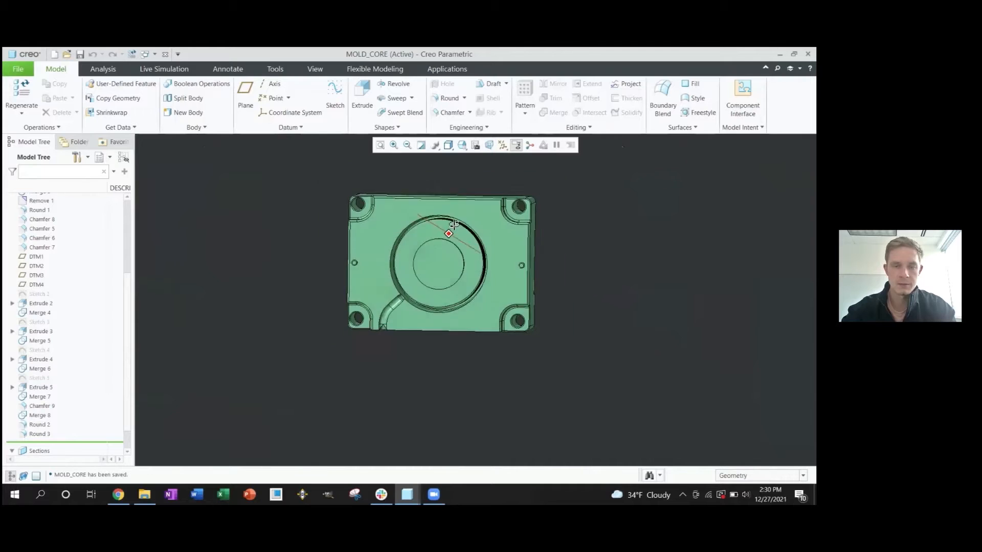
- Examine the circular recess, its inner edges and the surrounding flat face of the mold core
{"action": "scroll", "coordinate": [397, 256], "scroll_direction": "up", "scroll_amount": 1}
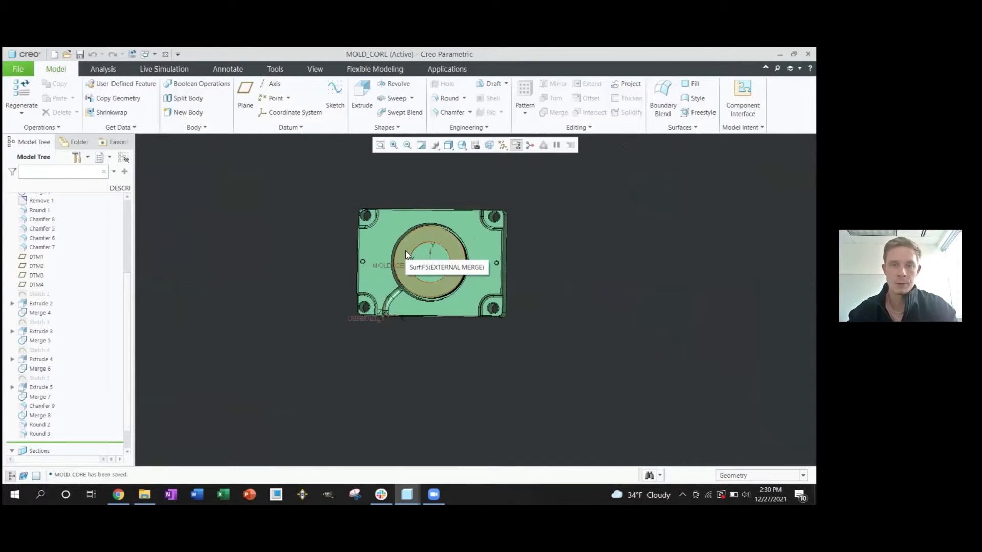
{"action": "scroll", "coordinate": [435, 253], "scroll_direction": "down", "scroll_amount": 3}
{"action": "scroll", "coordinate": [460, 256], "scroll_direction": "up", "scroll_amount": 3}
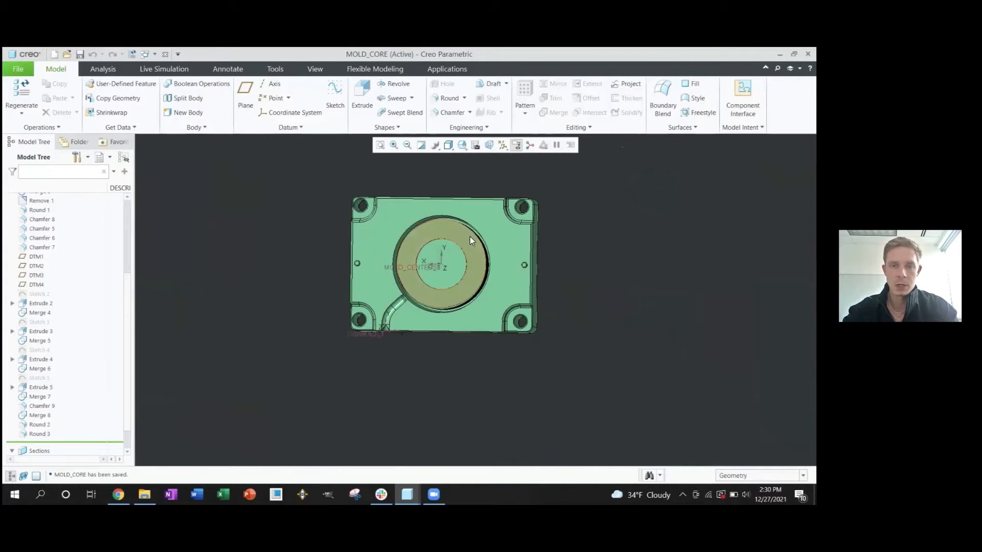
{"action": "scroll", "coordinate": [469, 238], "scroll_direction": "down", "scroll_amount": 3}
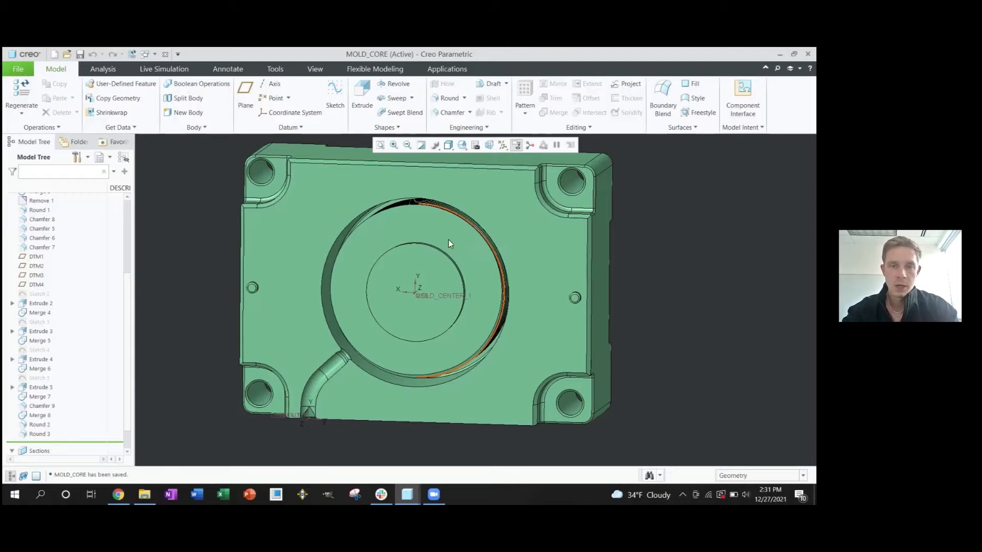
{"action": "scroll", "coordinate": [449, 240], "scroll_direction": "down", "scroll_amount": 4}
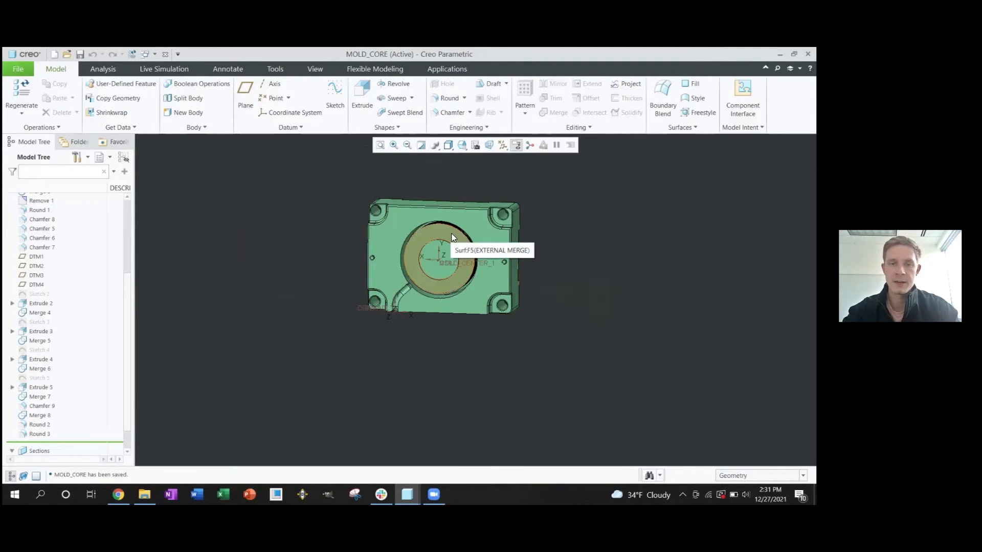
{"action": "scroll", "coordinate": [453, 237], "scroll_direction": "up", "scroll_amount": 3}
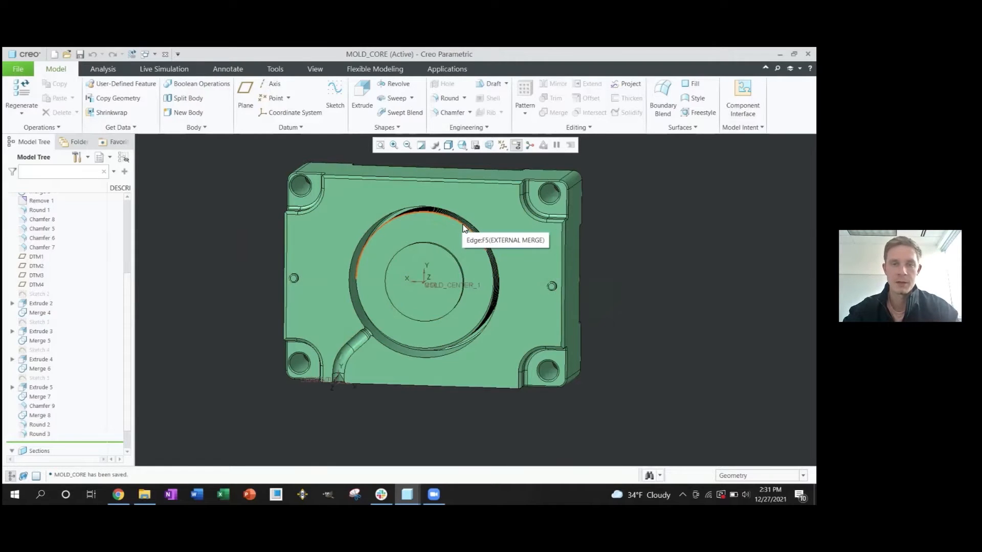
{"action": "middle_click_drag", "start_coordinate": [464, 228], "coordinate": [533, 272]}
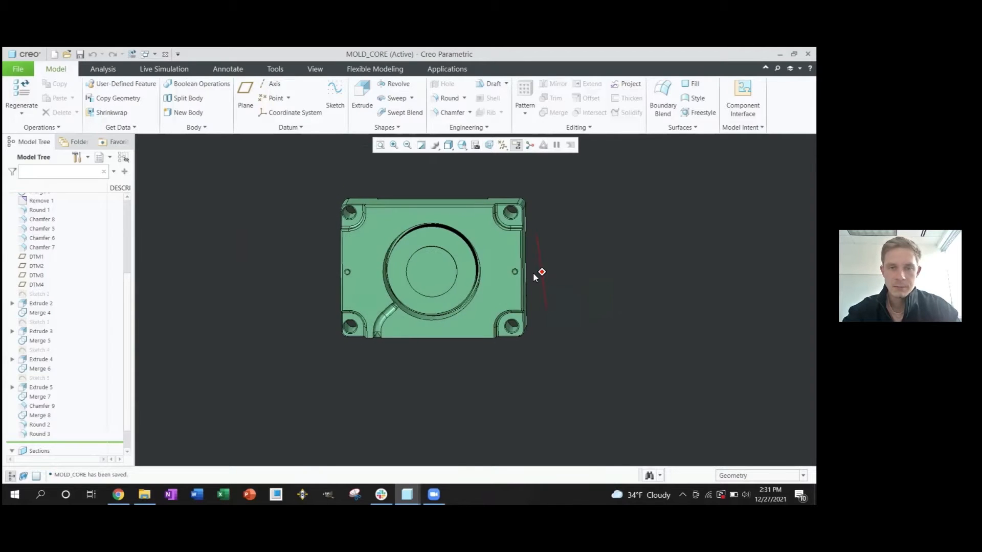
{"action": "scroll", "coordinate": [452, 243], "scroll_direction": "down", "scroll_amount": 4}
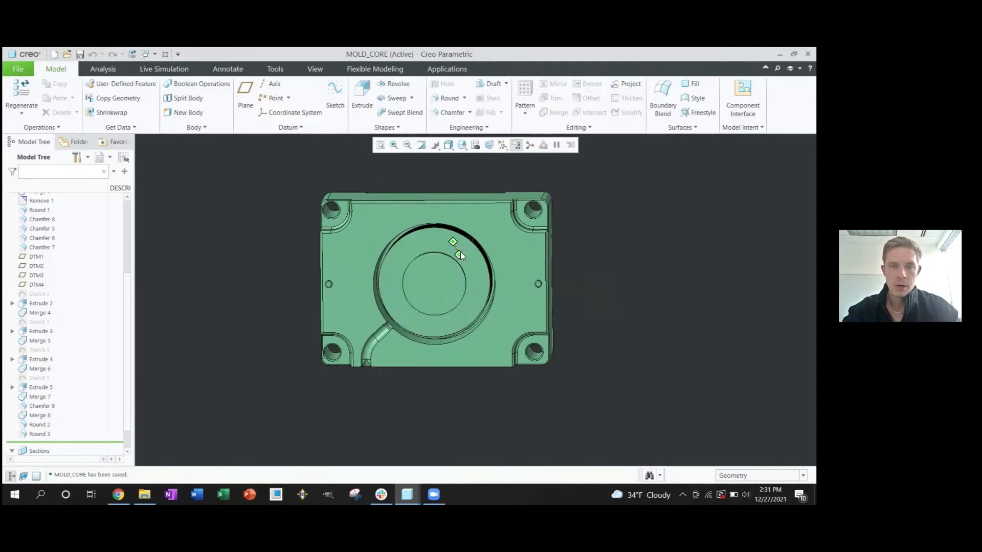
- Start a sketch on the mold core's flat face around the circular recess
{"action": "left_click", "coordinate": [480, 227]}
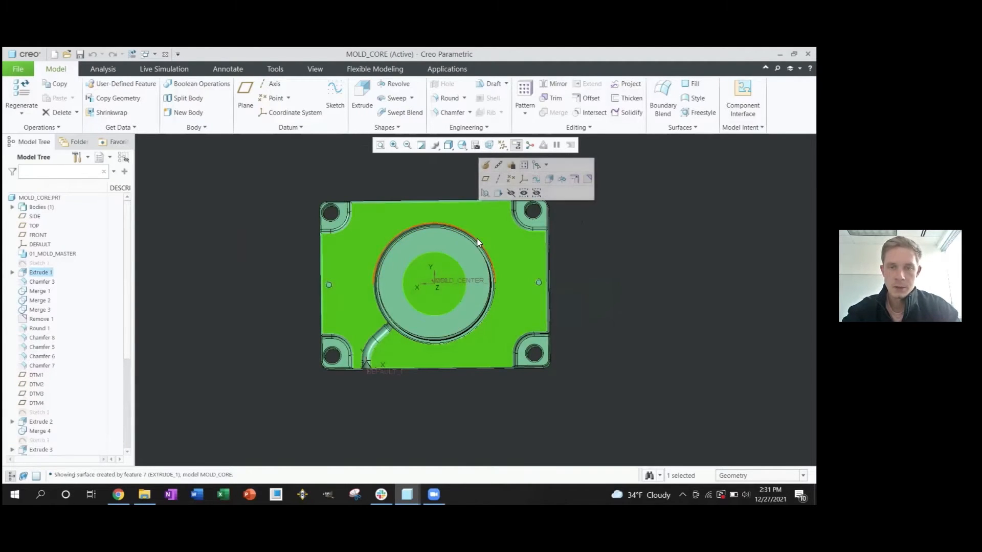
{"action": "scroll", "coordinate": [472, 243], "scroll_direction": "up", "scroll_amount": 2}
{"action": "left_click", "coordinate": [578, 255]}
{"action": "left_click", "coordinate": [499, 243]}
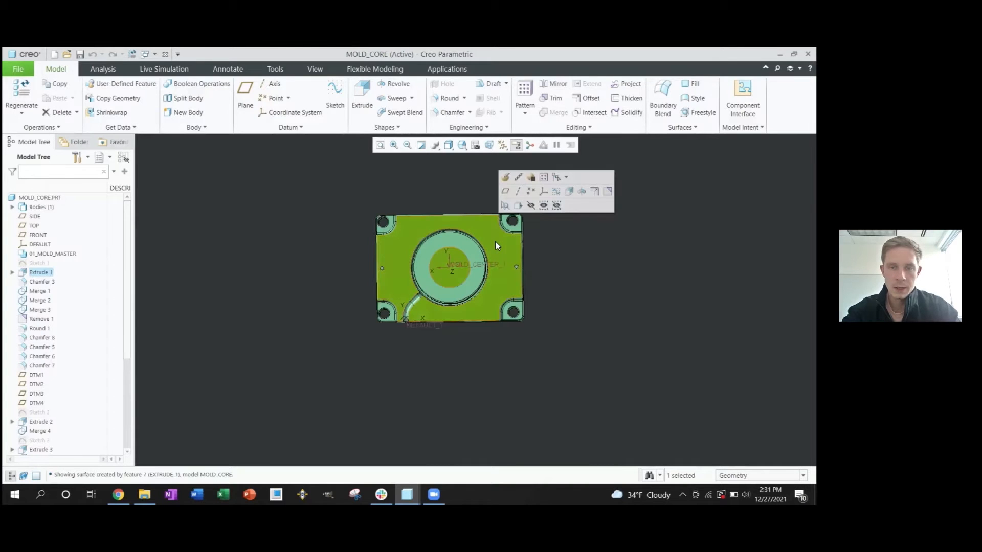
{"action": "left_click", "coordinate": [556, 191]}
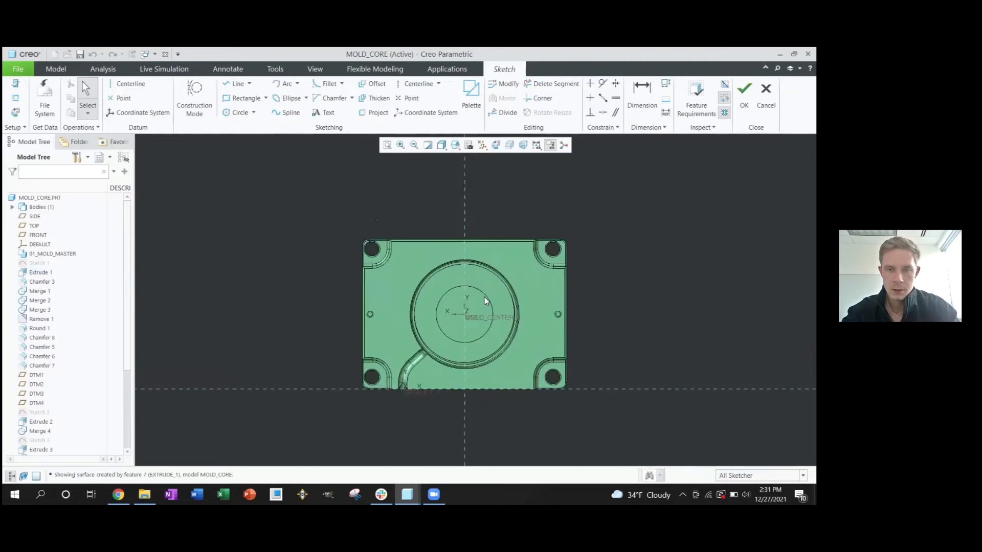
- Project both arcs of the recess's circular edge into the sketch as a closed circle and finish the sketch
{"action": "scroll", "coordinate": [485, 276], "scroll_direction": "down", "scroll_amount": 3}
{"action": "scroll", "coordinate": [486, 275], "scroll_direction": "down", "scroll_amount": 4}
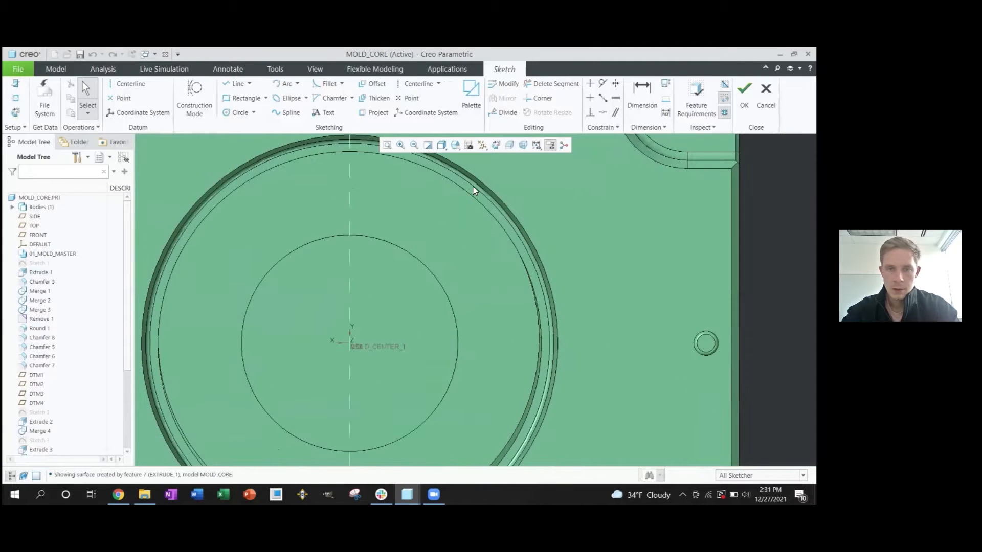
{"action": "scroll", "coordinate": [471, 190], "scroll_direction": "up", "scroll_amount": 1}
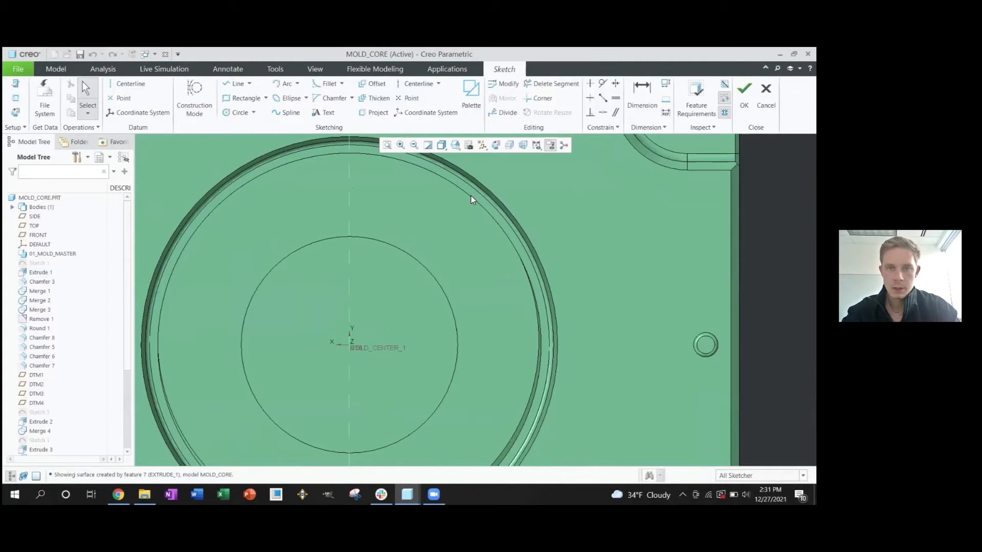
{"action": "scroll", "coordinate": [473, 199], "scroll_direction": "up", "scroll_amount": 2}
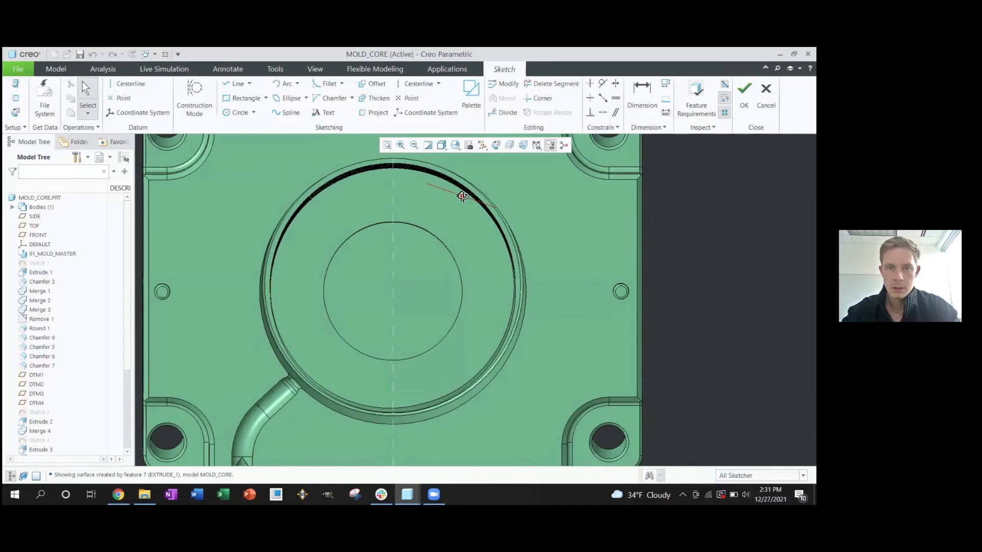
{"action": "scroll", "coordinate": [466, 194], "scroll_direction": "down", "scroll_amount": 2}
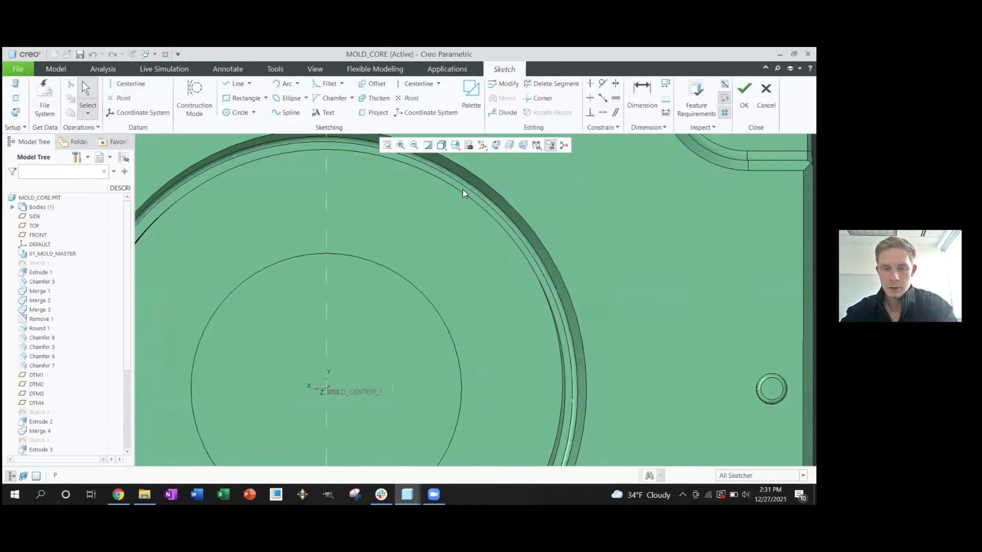
{"action": "key", "text": "p"}
{"action": "scroll", "coordinate": [463, 191], "scroll_direction": "up", "scroll_amount": 2}
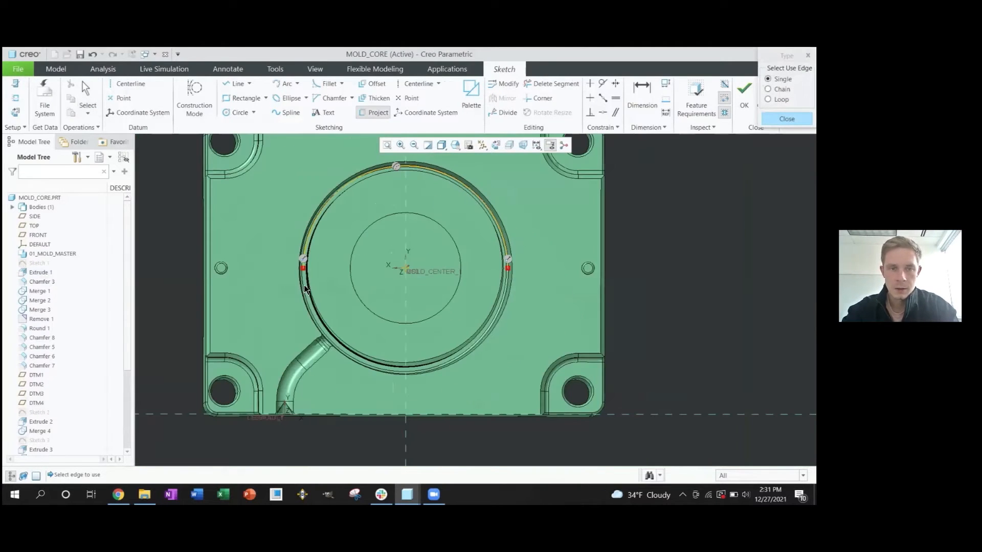
{"action": "scroll", "coordinate": [305, 292], "scroll_direction": "down", "scroll_amount": 2}
{"action": "left_click", "coordinate": [305, 307]}
{"action": "scroll", "coordinate": [305, 307], "scroll_direction": "up", "scroll_amount": 3}
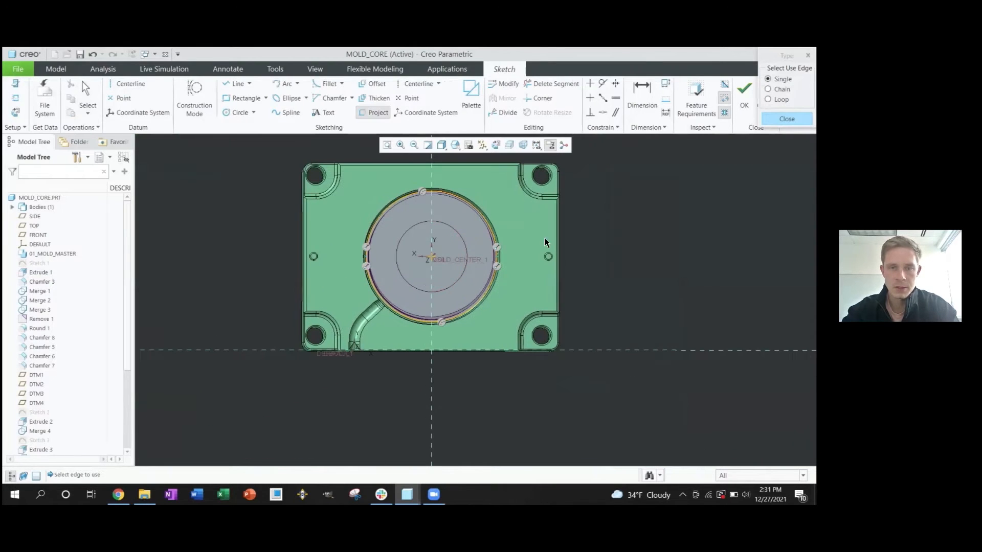
{"action": "middle_click", "coordinate": [625, 231]}
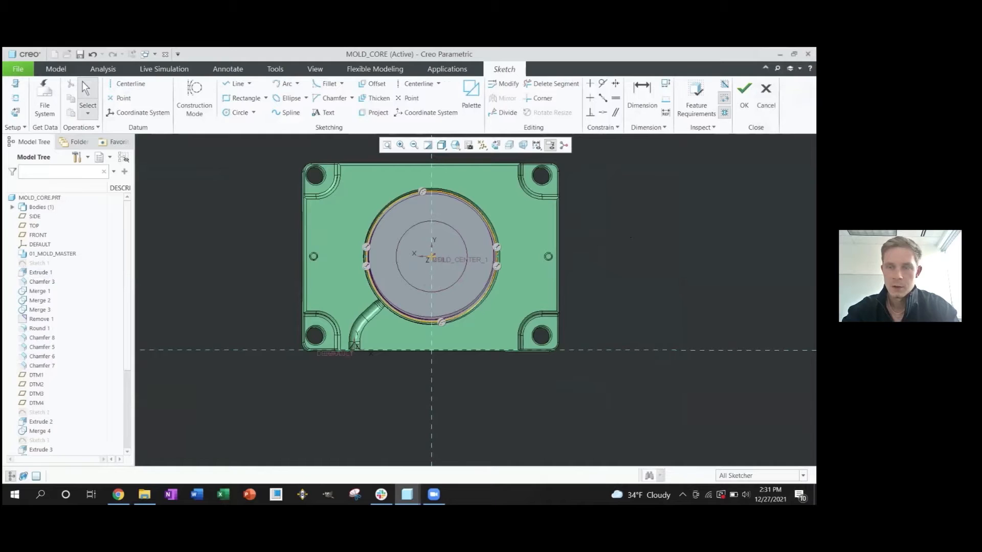
{"action": "left_click", "coordinate": [744, 92]}
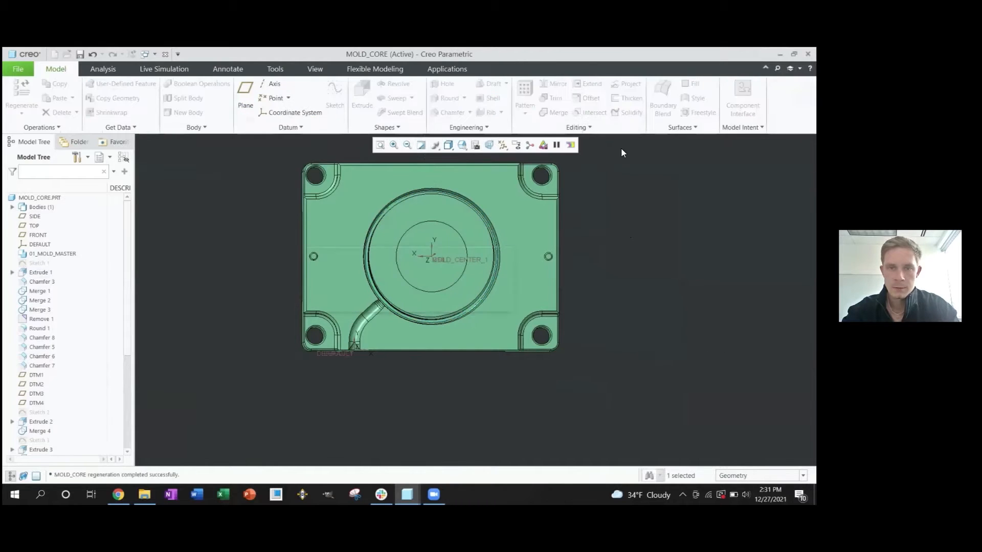
- Extrude the projected circle as a surface, symmetric about the sketch plane, with a total depth of 80
{"action": "key", "text": "x"}
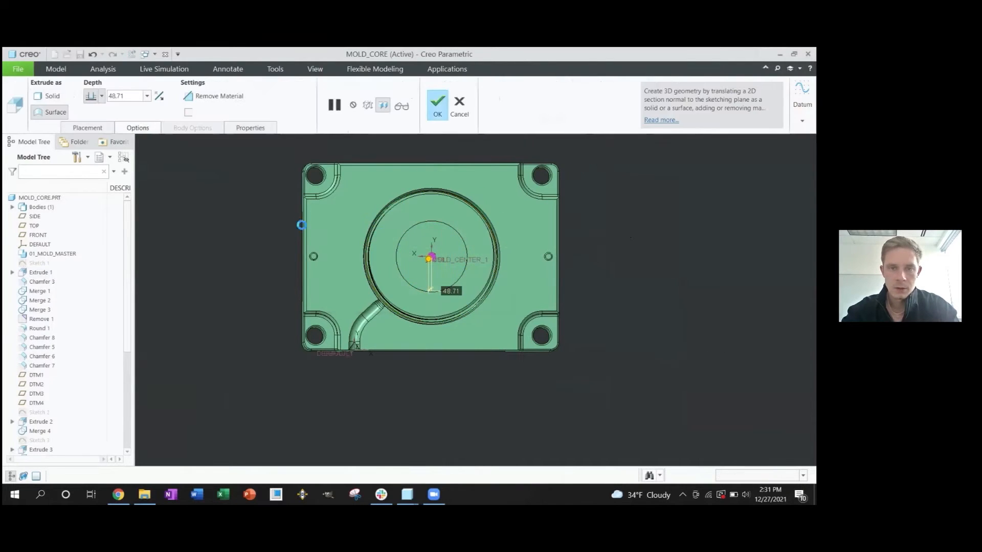
{"action": "left_click", "coordinate": [62, 110]}
{"action": "left_click", "coordinate": [102, 95]}
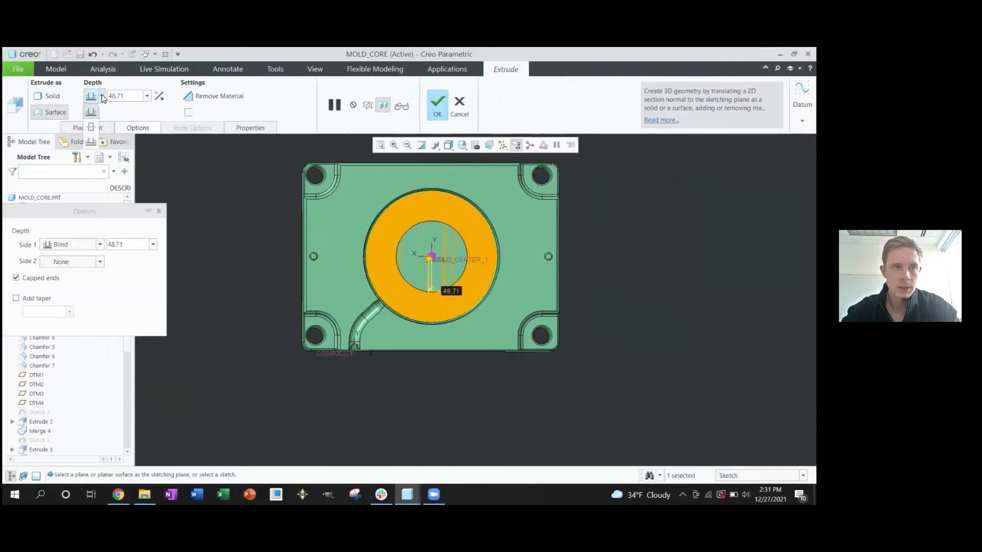
{"action": "left_click", "coordinate": [91, 126]}
{"action": "double_click", "coordinate": [133, 97]}
{"action": "type", "text": "80"}
{"action": "key", "text": "Return"}
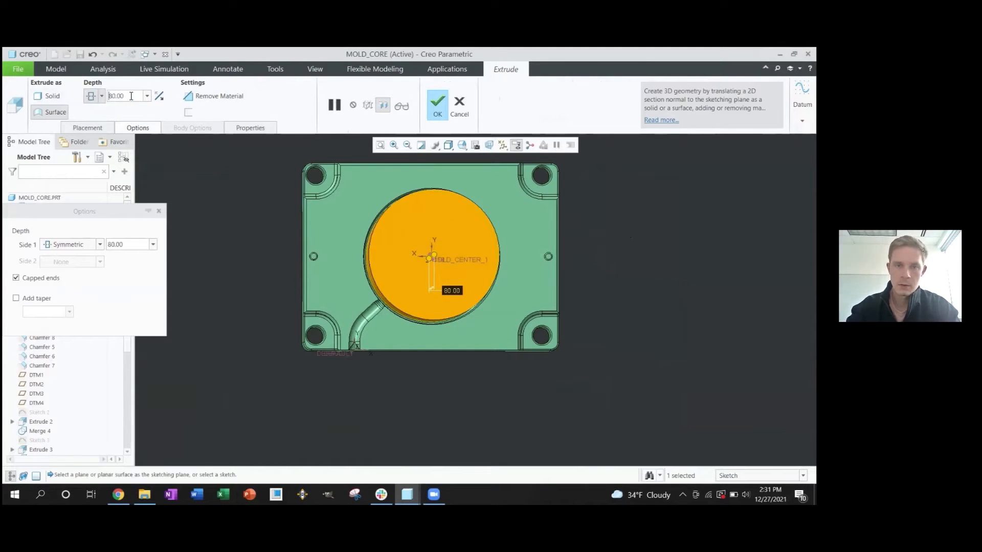
{"action": "middle_click", "coordinate": [236, 231]}
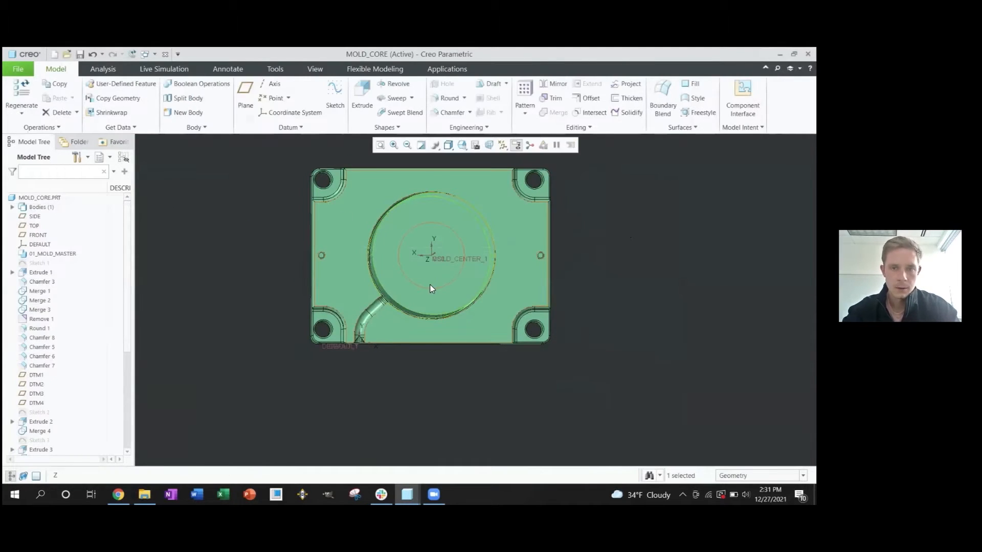
- Merge the extruded cylindrical quilt with the mold quilt to cut the circular recess out of the core, and inspect the opening
{"action": "left_click", "coordinate": [443, 303]}
{"action": "left_click", "coordinate": [505, 317], "text": "ctrl"}
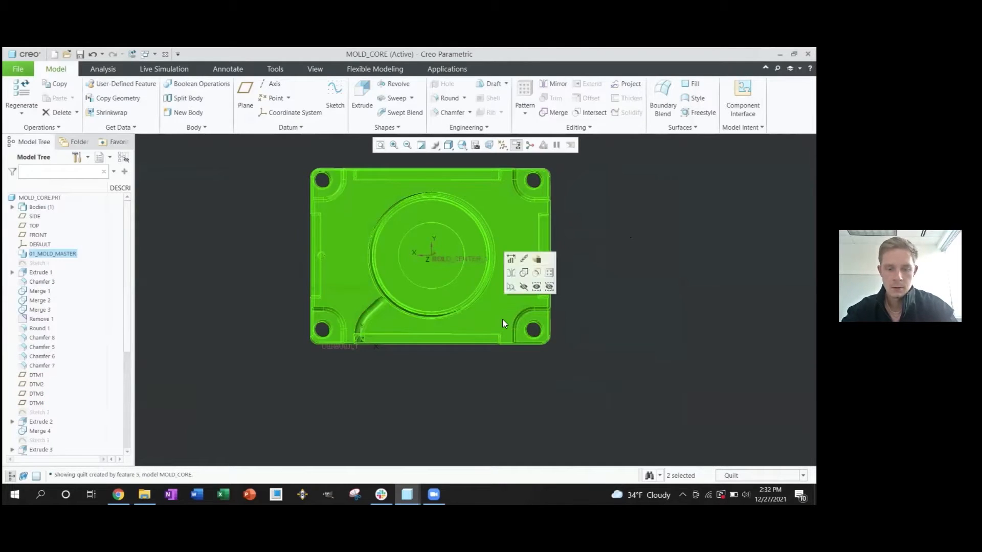
{"action": "left_click", "coordinate": [548, 274]}
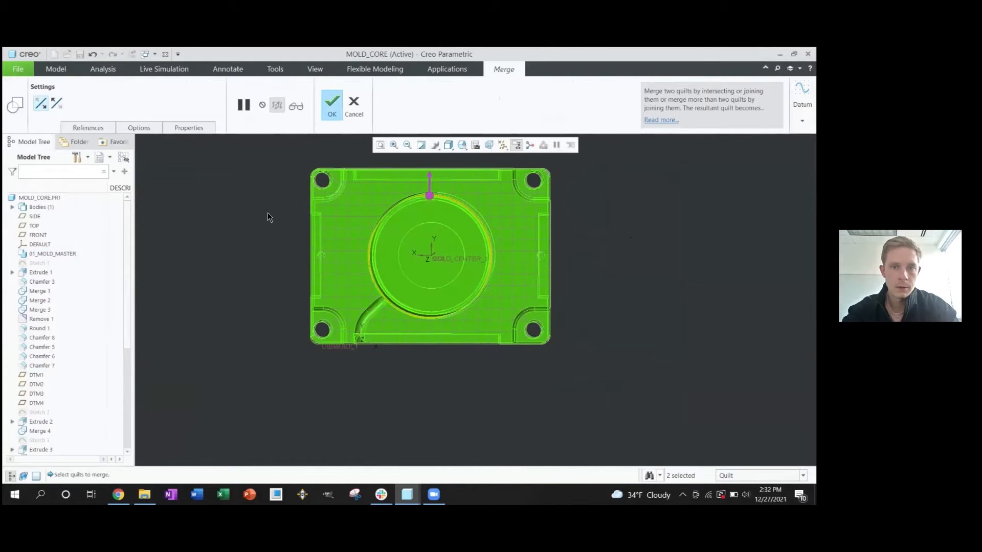
{"action": "middle_click", "coordinate": [253, 219]}
{"action": "left_click", "coordinate": [232, 220]}
{"action": "scroll", "coordinate": [412, 241], "scroll_direction": "up", "scroll_amount": 3}
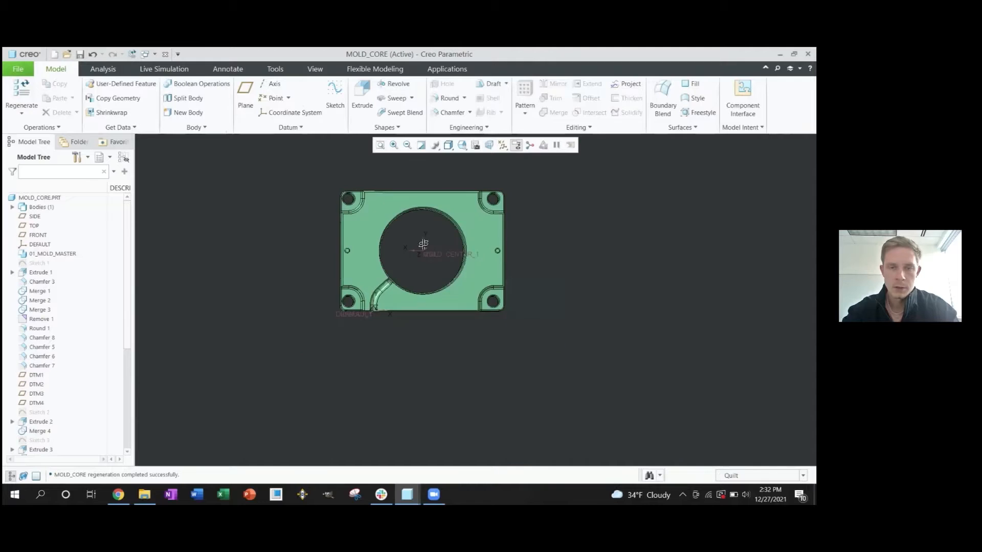
{"action": "middle_click_drag", "start_coordinate": [424, 244], "coordinate": [416, 241]}
{"action": "scroll", "coordinate": [428, 219], "scroll_direction": "down", "scroll_amount": 8}
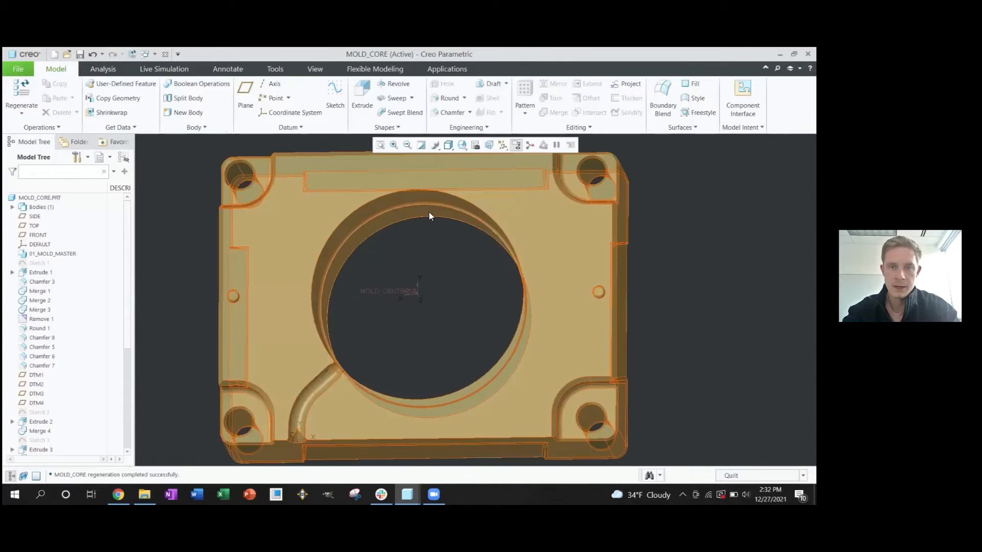
{"action": "scroll", "coordinate": [434, 222], "scroll_direction": "up", "scroll_amount": 10}
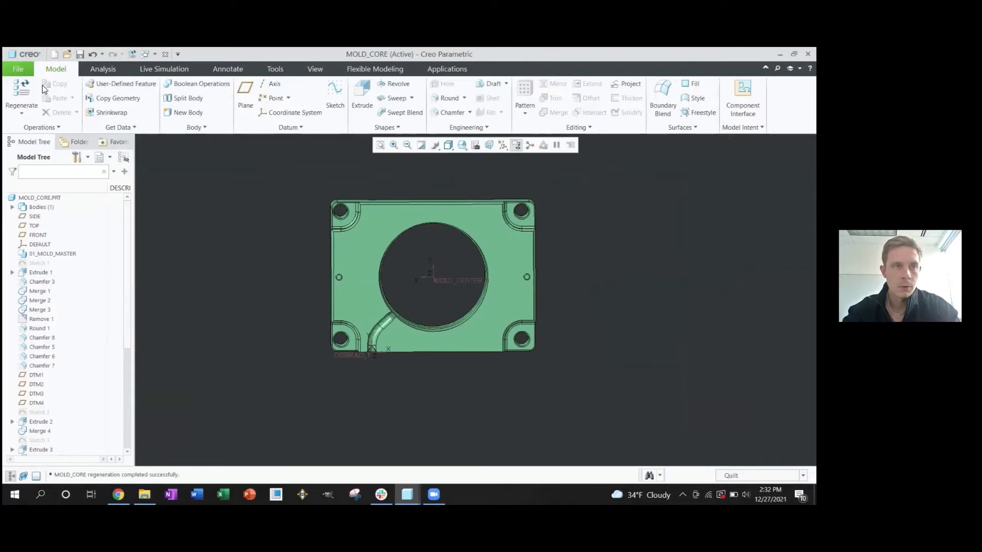
- Save a copy of the mold core part as mold_insert in the cap_design folder
{"action": "left_click", "coordinate": [18, 69]}
{"action": "mouse_move", "coordinate": [46, 143]}
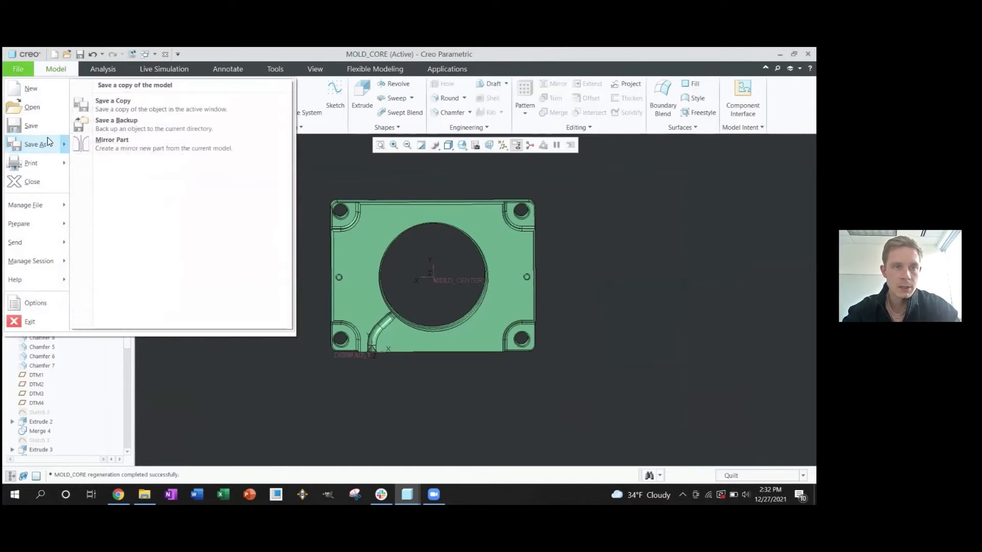
{"action": "left_click", "coordinate": [105, 101]}
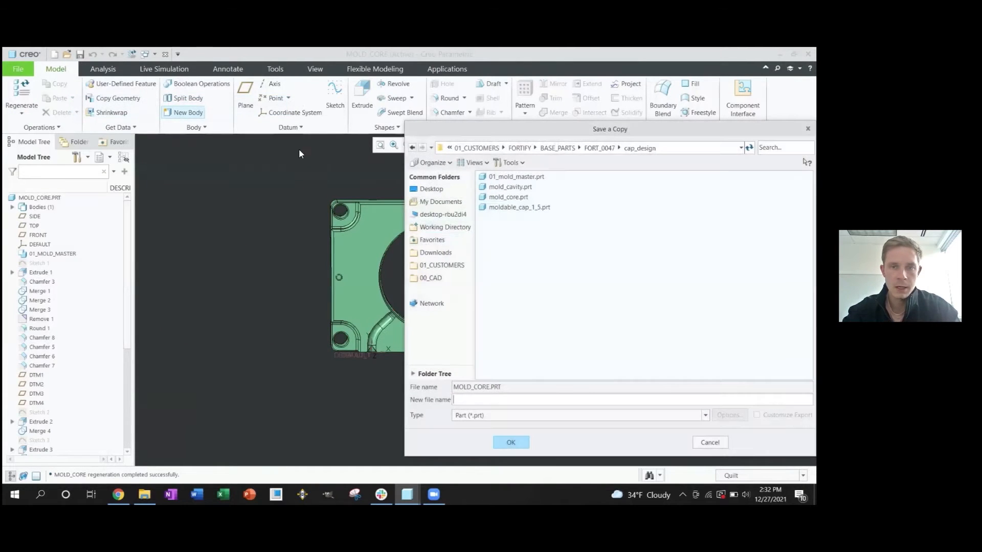
{"action": "left_click", "coordinate": [516, 197]}
{"action": "left_click_drag", "start_coordinate": [484, 399], "coordinate": [476, 399]}
{"action": "type", "text": "INS"}
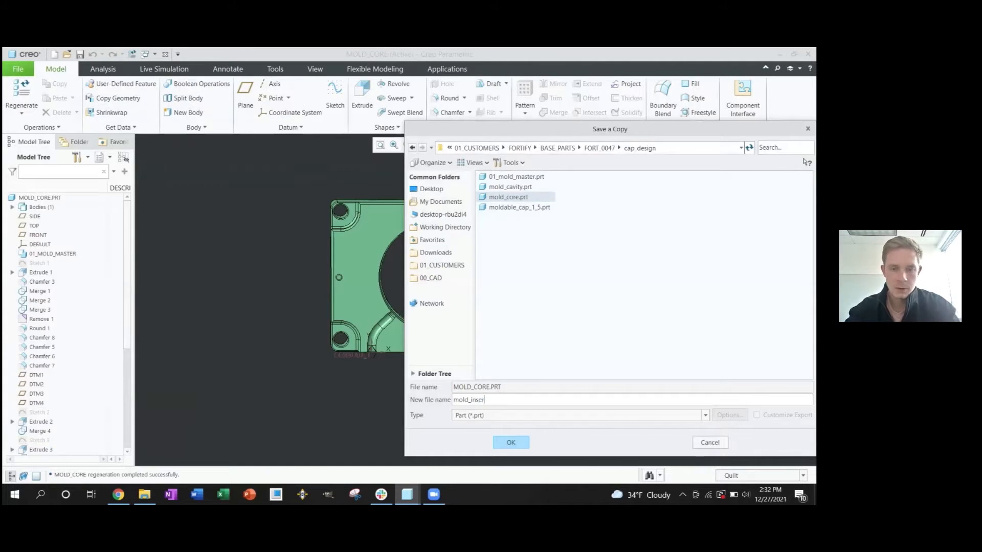
{"action": "left_click", "coordinate": [512, 441]}
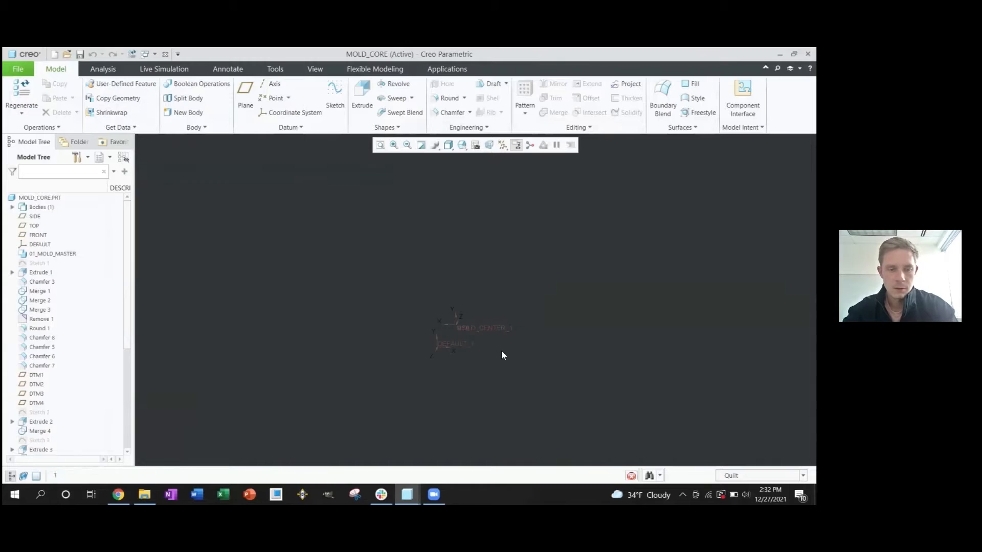
- Regenerate the mold core part with all its features through the last merge and check the resulting geometry
{"action": "left_click", "coordinate": [540, 343]}
{"action": "key", "text": "ctrl+g"}
{"action": "scroll", "coordinate": [132, 387], "scroll_direction": "down", "scroll_amount": 4}
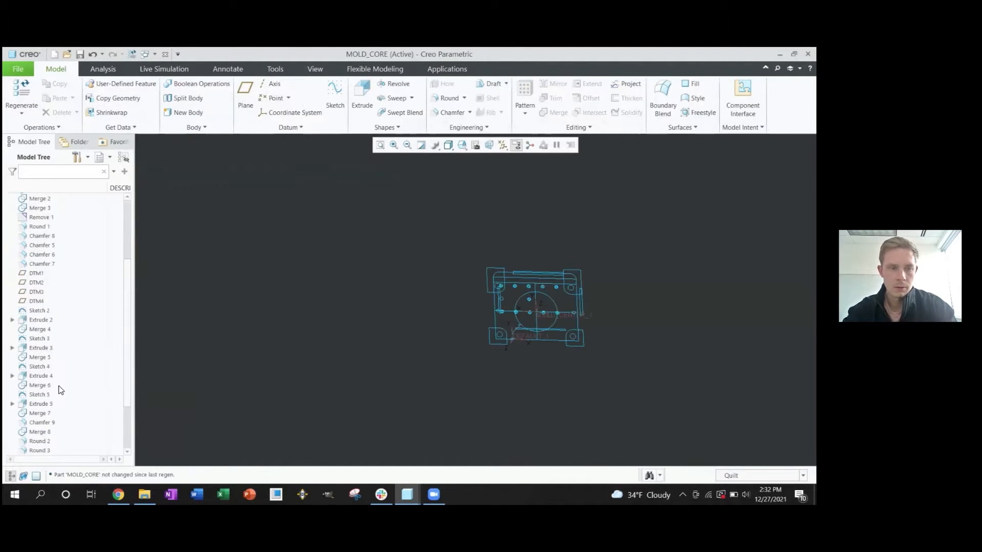
{"action": "scroll", "coordinate": [60, 390], "scroll_direction": "down", "scroll_amount": 3}
{"action": "mouse_move", "coordinate": [79, 417]}
{"action": "left_mouse_down"}
{"action": "mouse_move", "coordinate": [75, 401]}
{"action": "mouse_move", "coordinate": [73, 415]}
{"action": "left_mouse_up"}
{"action": "scroll", "coordinate": [381, 337], "scroll_direction": "up", "scroll_amount": 2}
{"action": "middle_click_drag", "start_coordinate": [409, 337], "coordinate": [482, 337]}
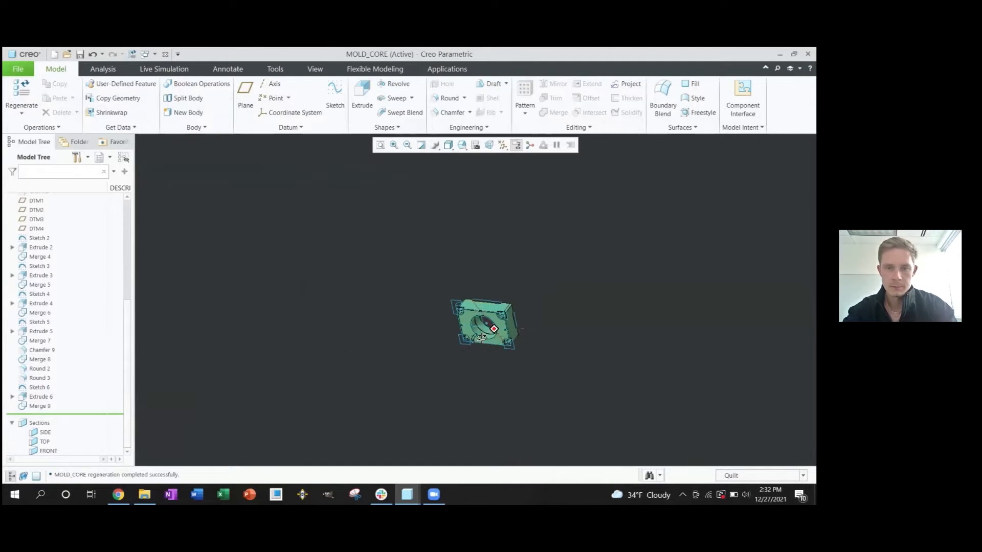
- Open the mold_insert.prt part from the cap_design folder
{"action": "key", "text": "ctrl+o"}
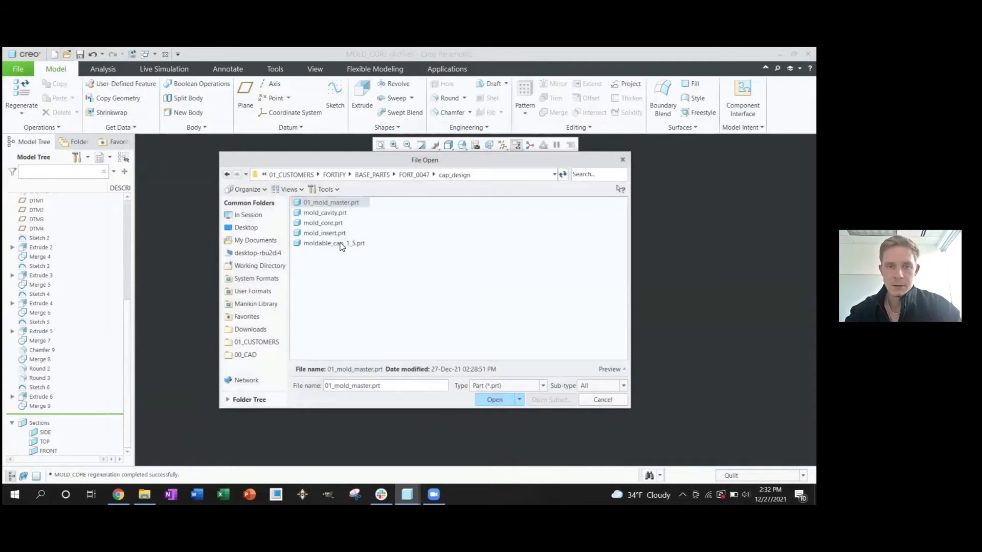
{"action": "left_click", "coordinate": [330, 234]}
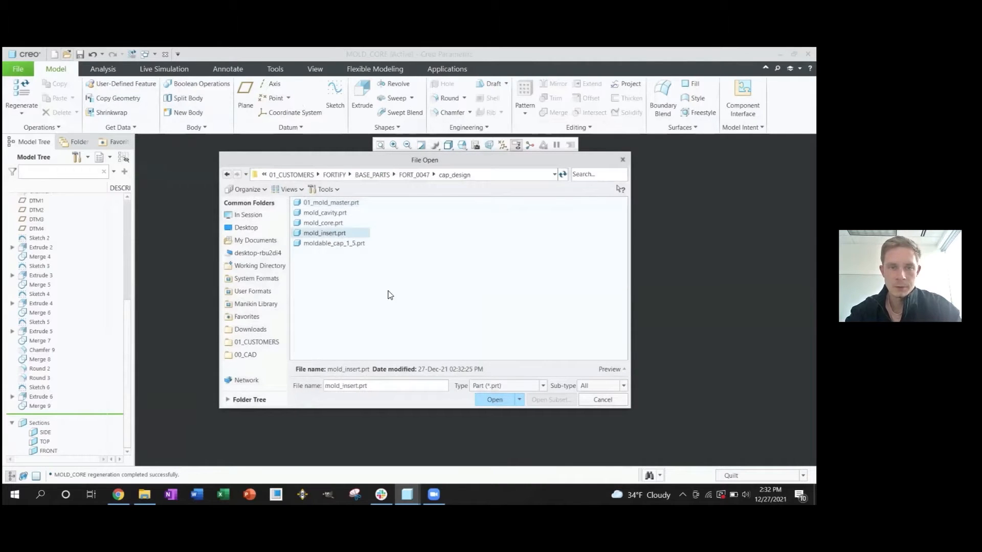
{"action": "left_click", "coordinate": [493, 399]}
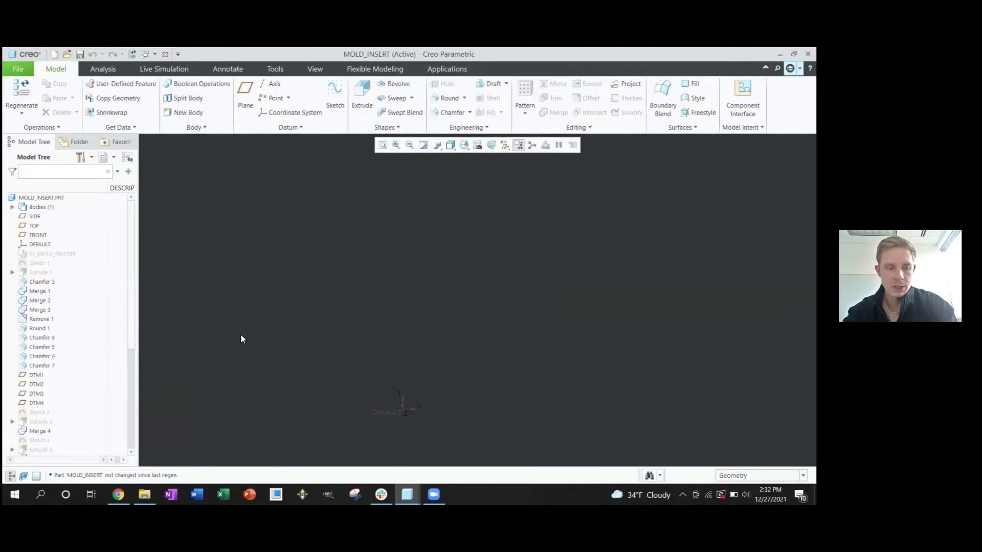
- Redefine the circular recess sketch, Sketch 6, by adding a rectangle around the entire mold outline so only the cylindrical insert is kept
{"action": "scroll", "coordinate": [61, 377], "scroll_direction": "down", "scroll_amount": 5}
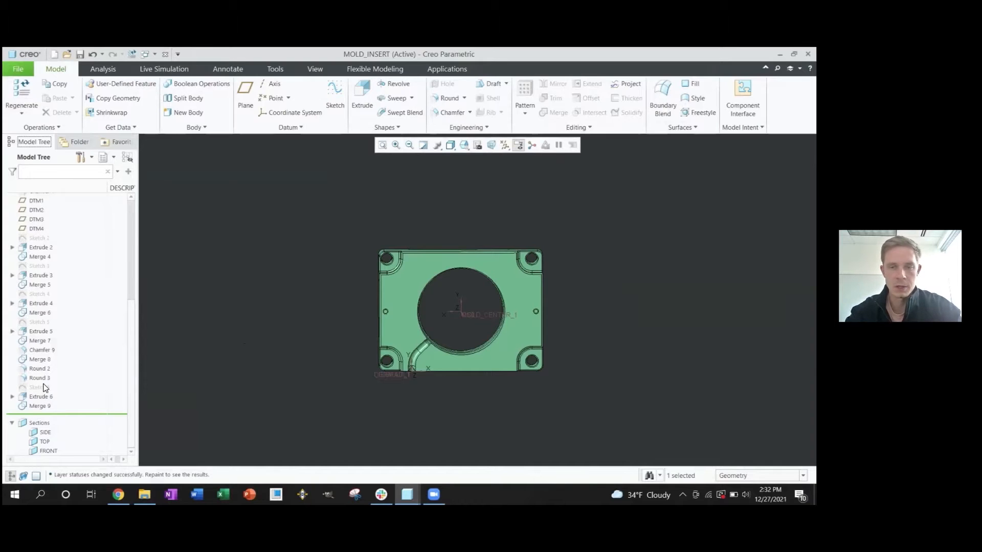
{"action": "left_click", "coordinate": [39, 388]}
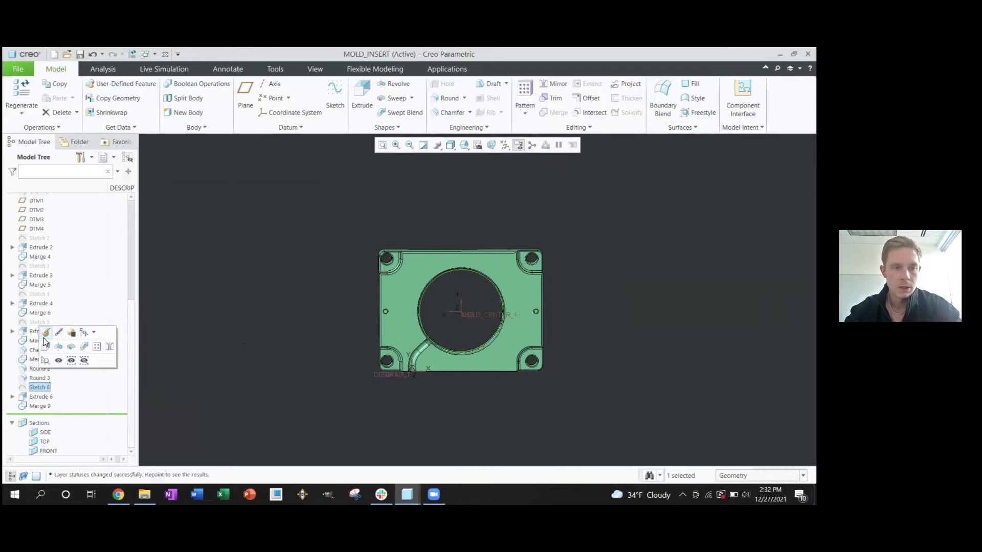
{"action": "left_click", "coordinate": [46, 332]}
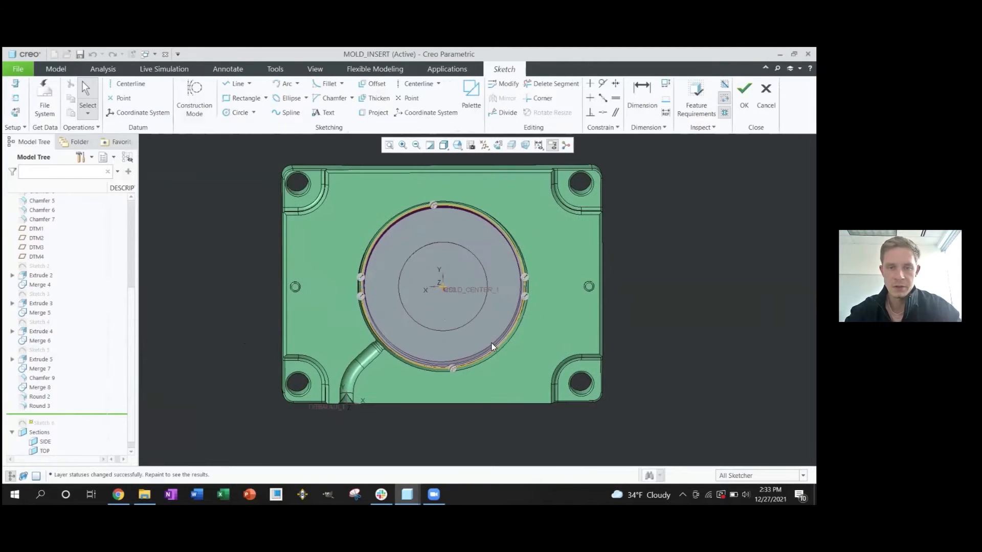
{"action": "left_click", "coordinate": [507, 382]}
{"action": "scroll", "coordinate": [510, 388], "scroll_direction": "down", "scroll_amount": 3}
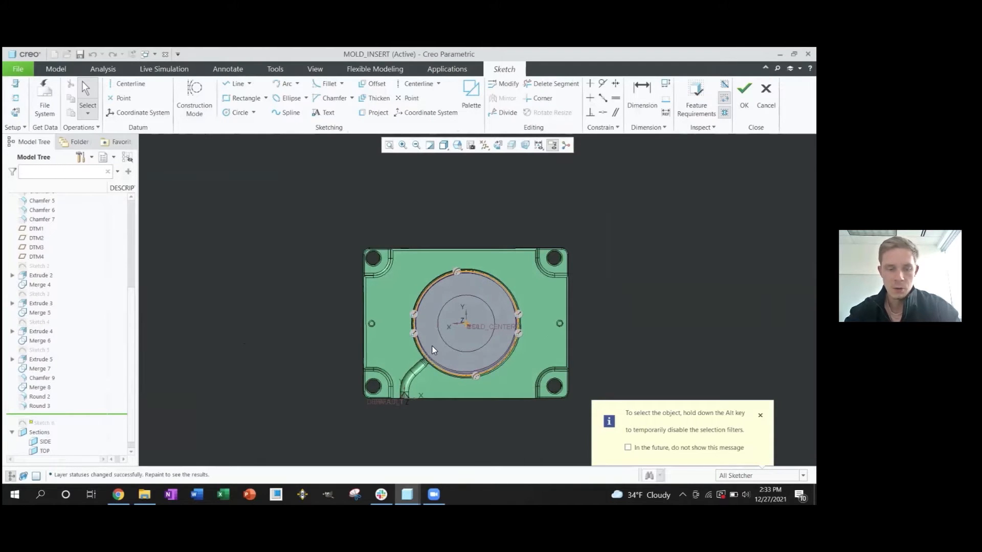
{"action": "key", "text": "r"}
{"action": "left_click", "coordinate": [331, 219]}
{"action": "left_click", "coordinate": [614, 427]}
{"action": "middle_click", "coordinate": [614, 426]}
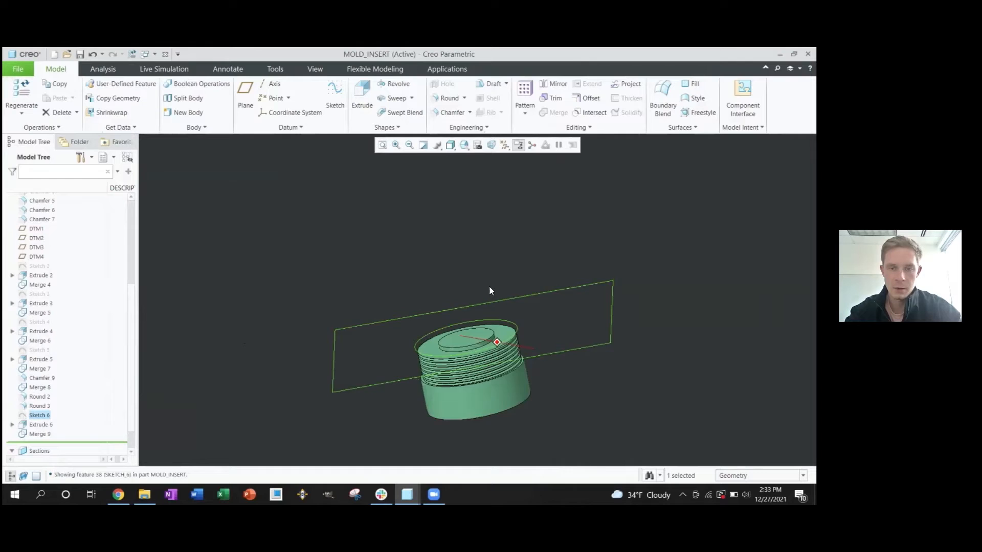
- Examine the isolated insert from several angles, including its threads, raised top face and flat base
{"action": "scroll", "coordinate": [476, 408], "scroll_direction": "down", "scroll_amount": 3}
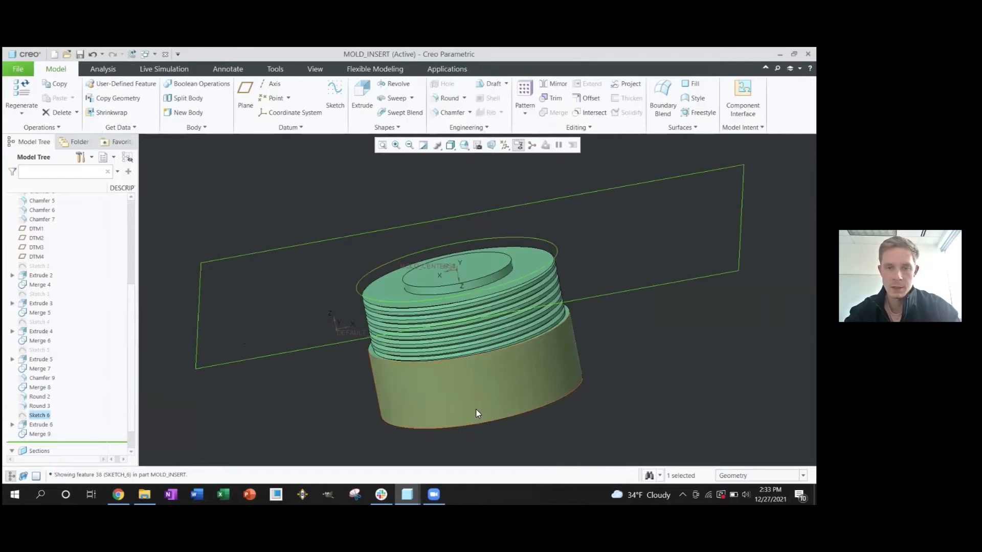
{"action": "middle_click_drag", "start_coordinate": [477, 409], "coordinate": [445, 294], "text": "shift"}
{"action": "scroll", "coordinate": [376, 256], "scroll_direction": "down", "scroll_amount": 3}
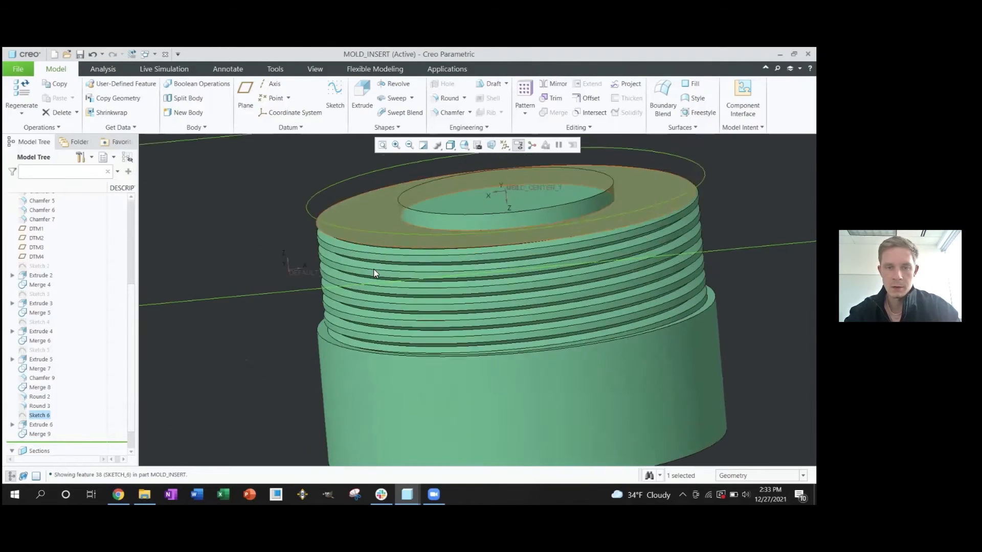
{"action": "scroll", "coordinate": [376, 271], "scroll_direction": "down", "scroll_amount": 1}
{"action": "middle_click_drag", "start_coordinate": [377, 255], "coordinate": [376, 259]}
{"action": "scroll", "coordinate": [369, 281], "scroll_direction": "up", "scroll_amount": 1}
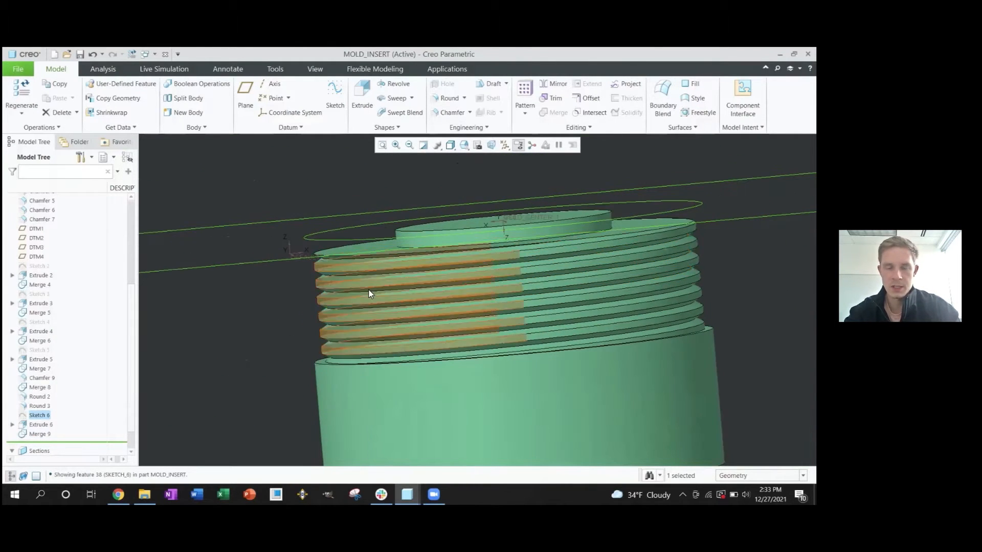
{"action": "scroll", "coordinate": [369, 299], "scroll_direction": "up", "scroll_amount": 3}
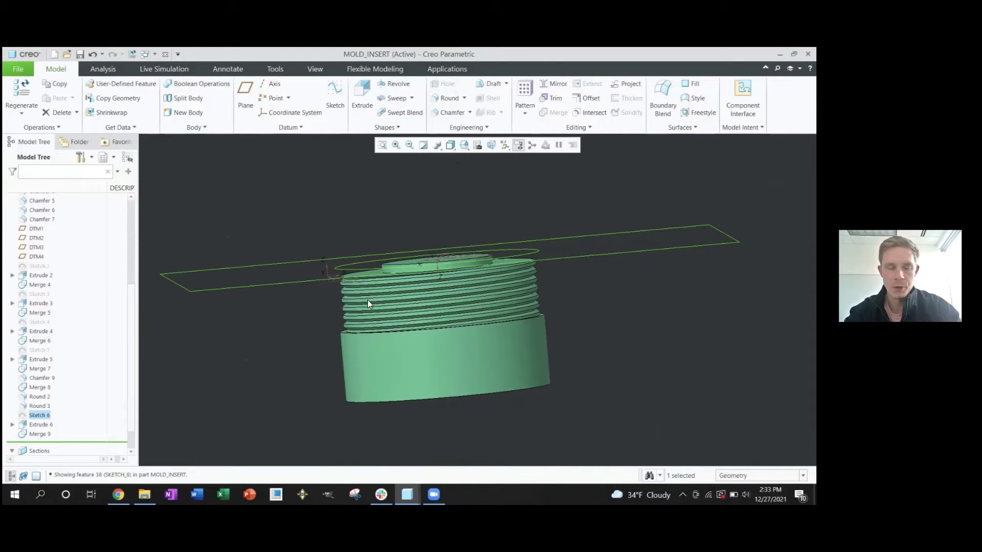
{"action": "middle_click_drag", "start_coordinate": [325, 352], "coordinate": [351, 281]}
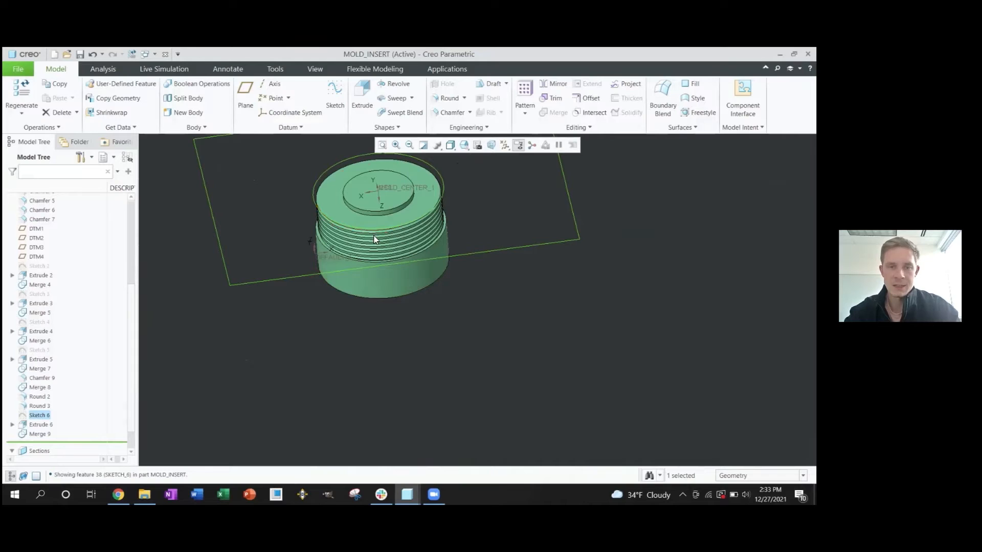
{"action": "middle_click_drag", "start_coordinate": [377, 258], "coordinate": [376, 324]}
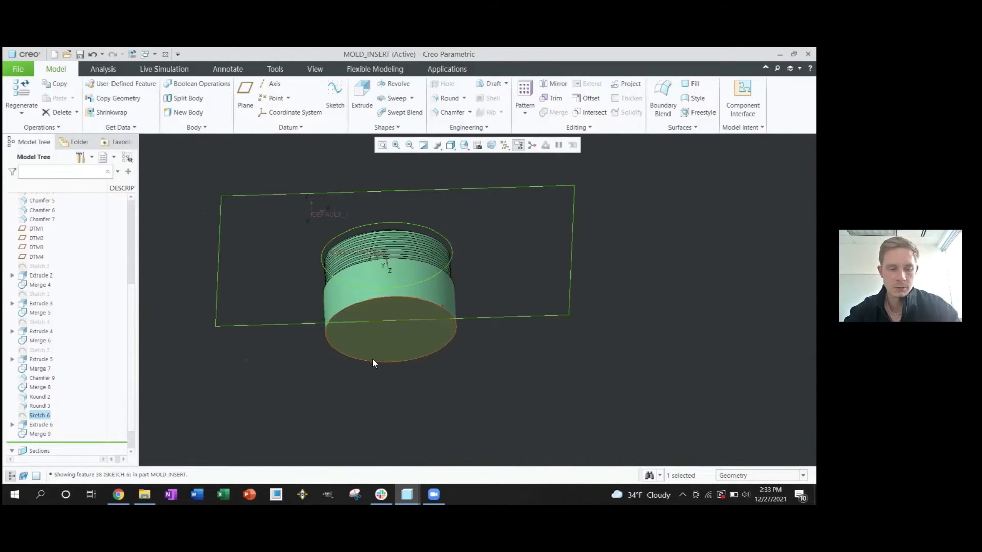
- Sketch a closed six-sided outline on the insert's flat base, with all corners on the circular edge and horizontal upper and lower sides
{"action": "left_click", "coordinate": [389, 332]}
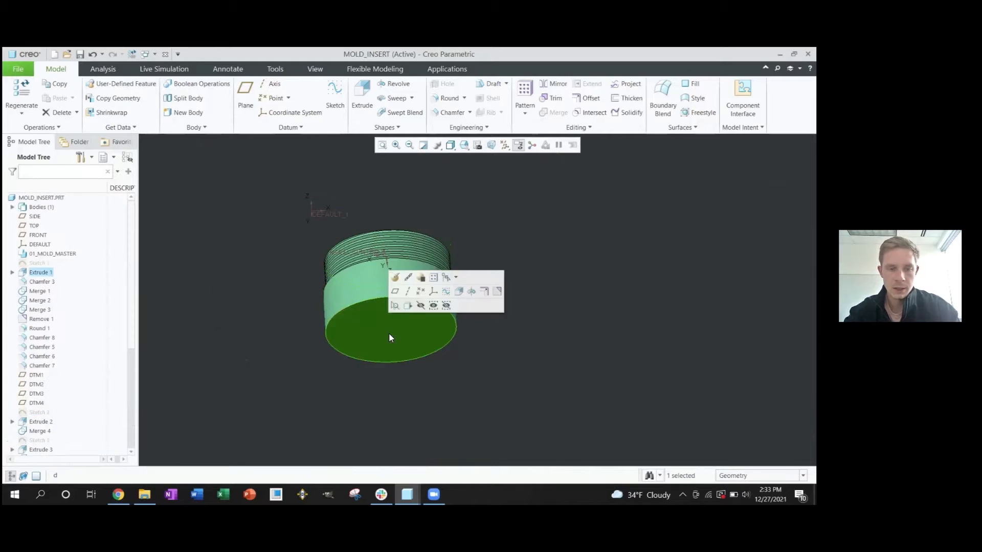
{"action": "key", "text": "s"}
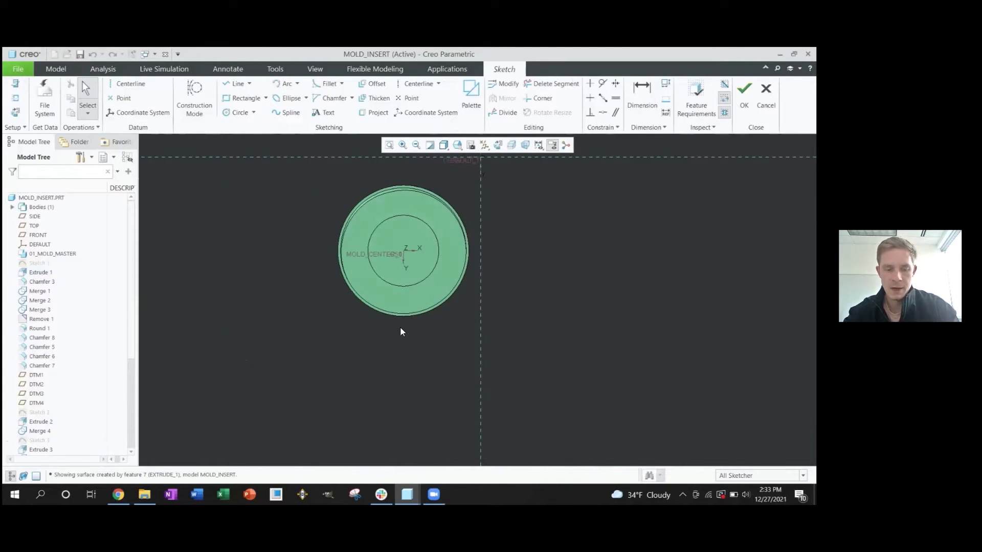
{"action": "key", "text": "ctrl+d"}
{"action": "scroll", "coordinate": [525, 323], "scroll_direction": "down", "scroll_amount": 3}
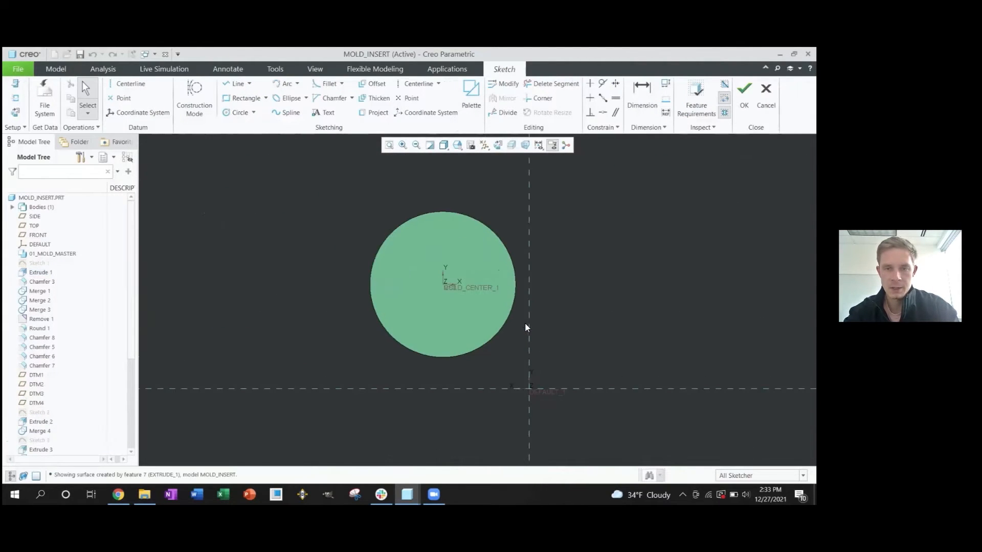
{"action": "middle_click_drag", "start_coordinate": [521, 320], "coordinate": [467, 304], "text": "shift"}
{"action": "scroll", "coordinate": [405, 281], "scroll_direction": "down", "scroll_amount": 1}
{"action": "key", "text": "l"}
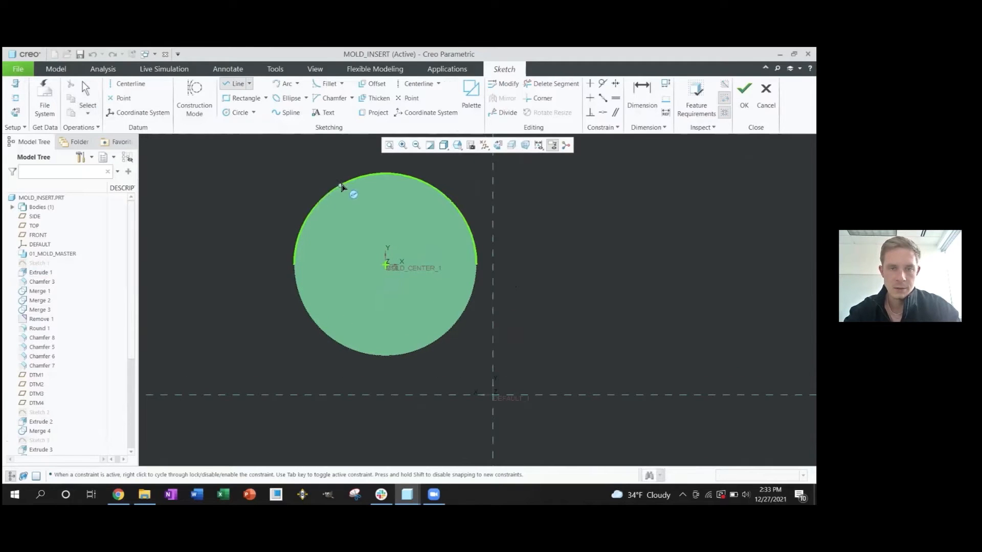
{"action": "left_click", "coordinate": [328, 195]}
{"action": "left_click", "coordinate": [443, 194]}
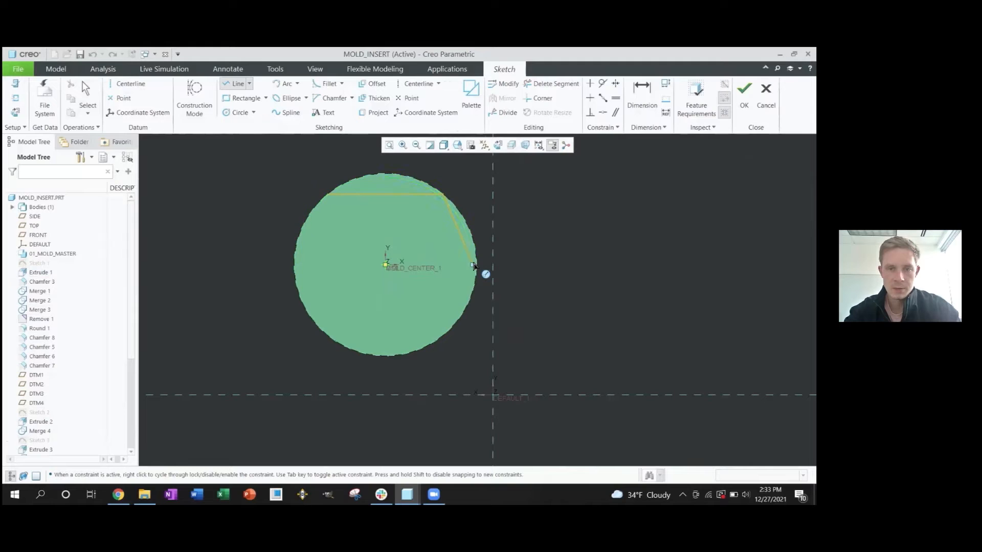
{"action": "left_click", "coordinate": [476, 266]}
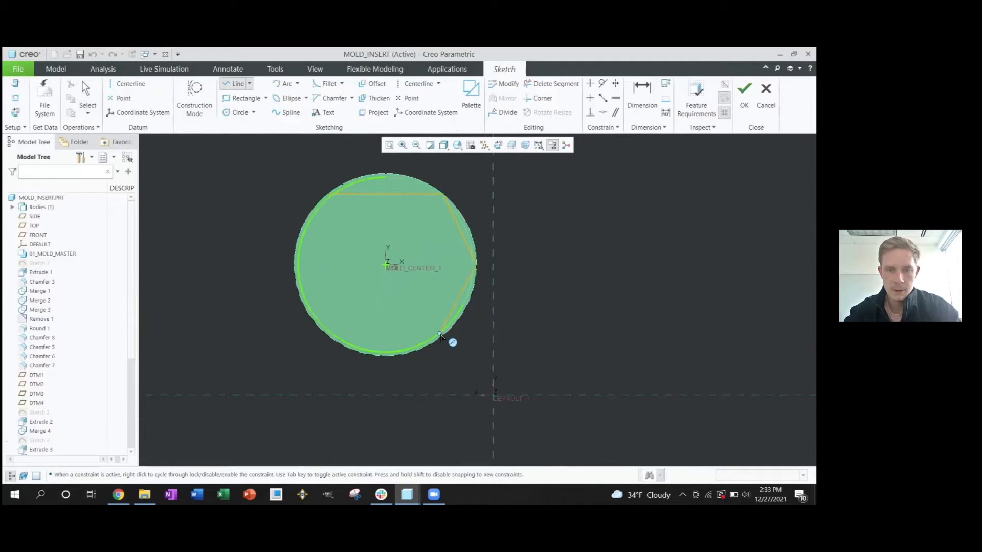
{"action": "left_click", "coordinate": [442, 340]}
{"action": "left_click", "coordinate": [334, 340]}
{"action": "left_click", "coordinate": [296, 266]}
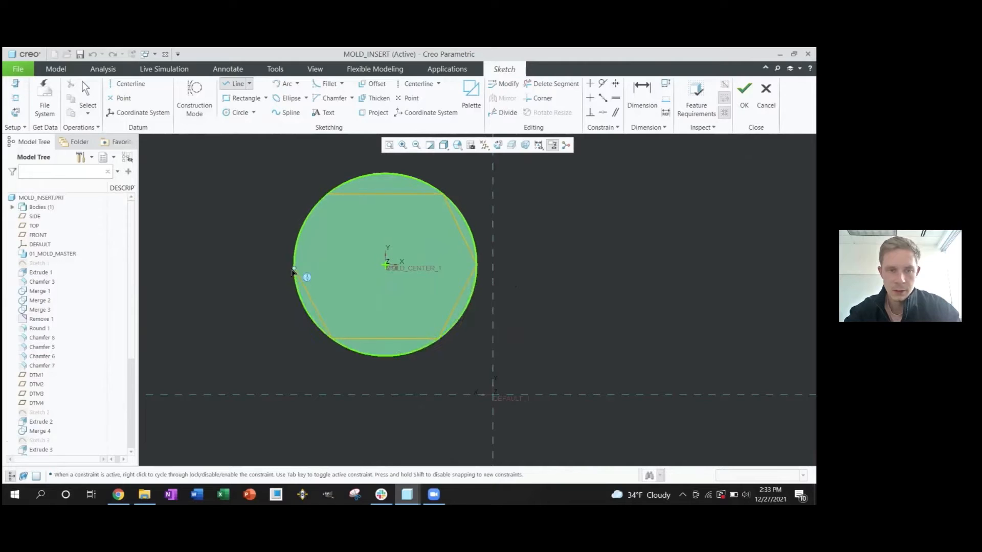
{"action": "left_click", "coordinate": [328, 196]}
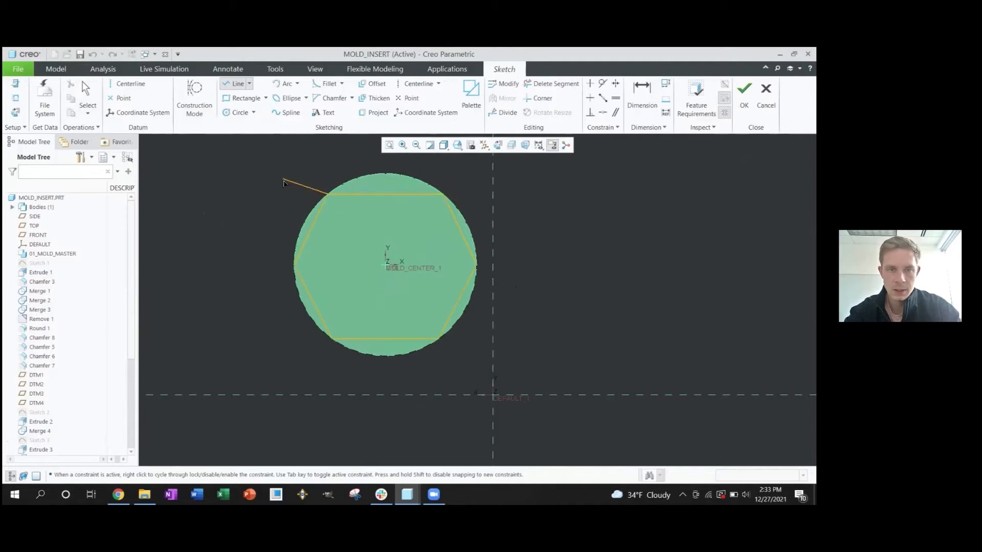
{"action": "middle_click", "coordinate": [283, 180]}
{"action": "middle_click", "coordinate": [271, 181]}
{"action": "left_click", "coordinate": [263, 184]}
- Constrain the hexagon's upper, upper-right and lower sides to equal length
{"action": "key", "text": "e"}
{"action": "left_click", "coordinate": [403, 194]}
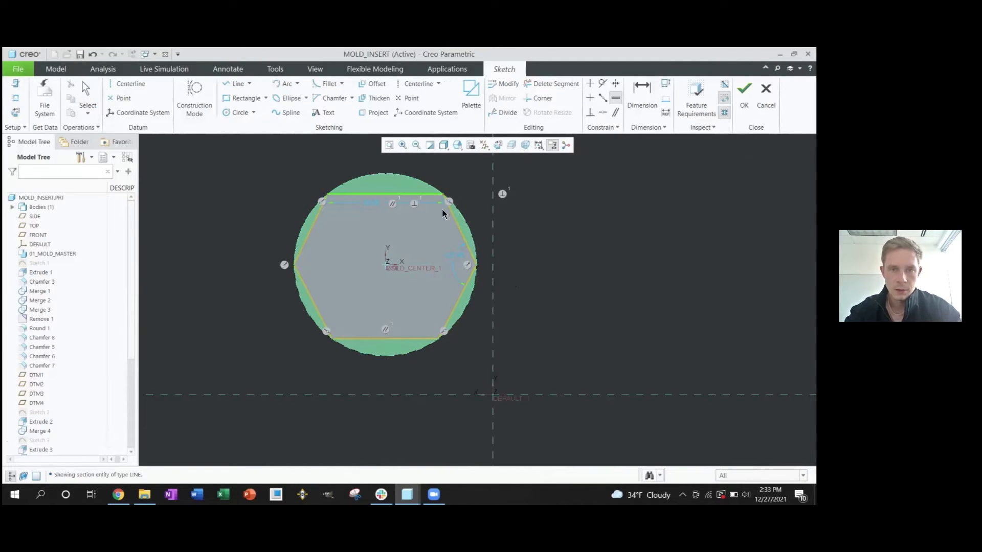
{"action": "left_click", "coordinate": [451, 213]}
{"action": "left_click", "coordinate": [421, 337]}
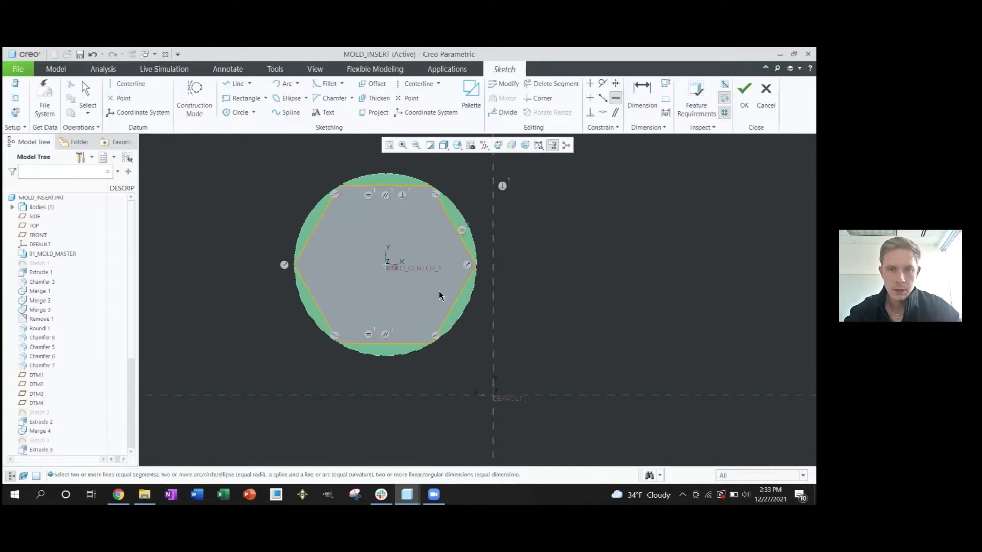
- Sketch a circle about 74.7 in diameter around the hexagon, centred on the insert, and finish the sketch
{"action": "scroll", "coordinate": [439, 291], "scroll_direction": "up", "scroll_amount": 1}
{"action": "scroll", "coordinate": [549, 304], "scroll_direction": "down", "scroll_amount": 2}
{"action": "key", "text": "c"}
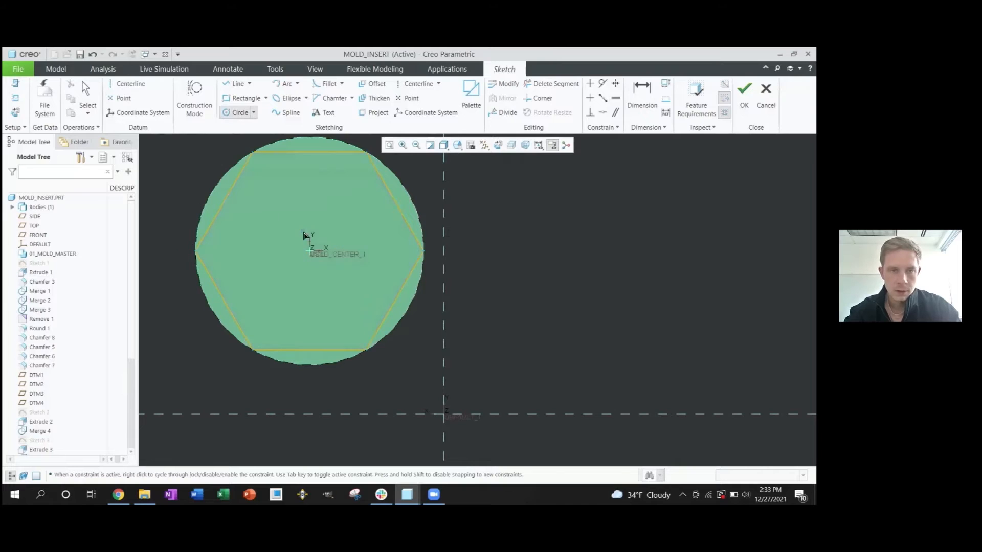
{"action": "left_click", "coordinate": [310, 251]}
{"action": "scroll", "coordinate": [303, 255], "scroll_direction": "up", "scroll_amount": 3}
{"action": "left_click", "coordinate": [219, 268]}
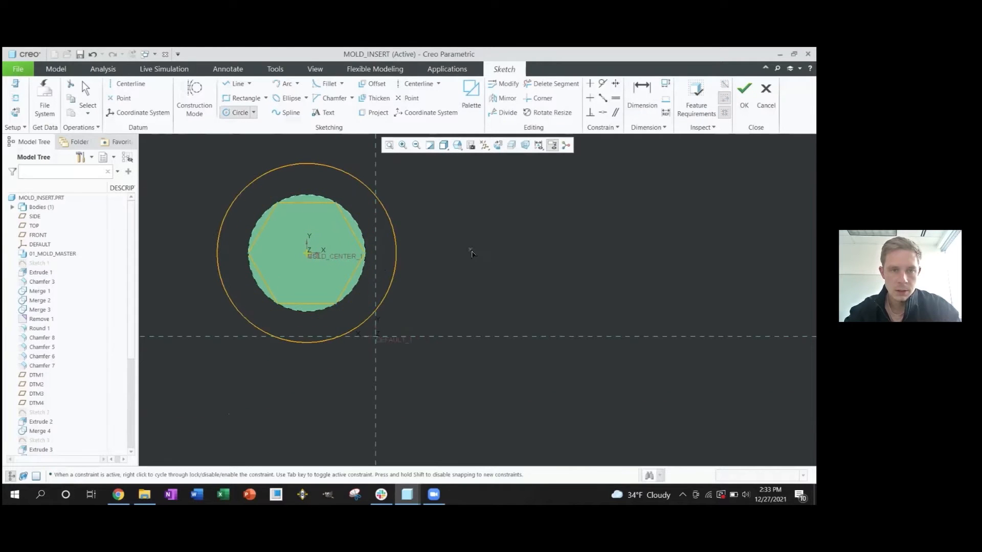
{"action": "middle_click", "coordinate": [466, 251]}
{"action": "scroll", "coordinate": [466, 254], "scroll_direction": "up", "scroll_amount": 1}
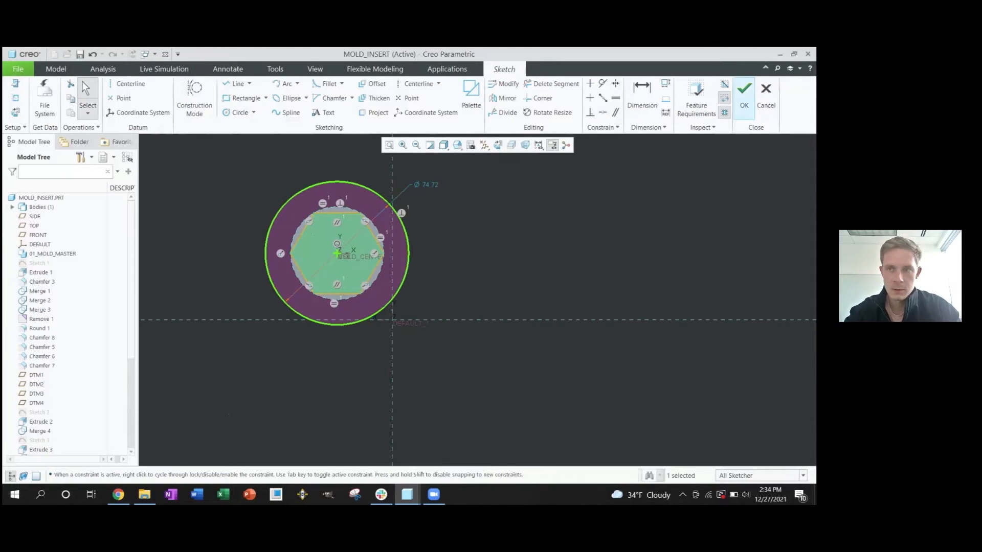
{"action": "left_click", "coordinate": [744, 92]}
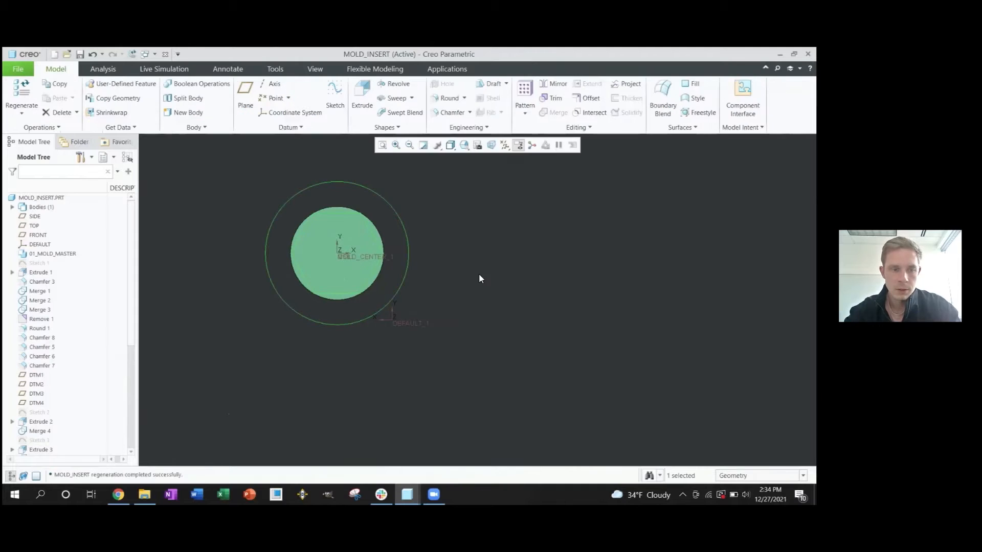
- Extrude the hexagon-and-circle sketch as a surface toward the insert, with a blind depth of 10 and capped ends
{"action": "key", "text": "x"}
{"action": "mouse_move", "coordinate": [383, 246]}
{"action": "middle_mouse_down"}
{"action": "mouse_move", "coordinate": [411, 250]}
{"action": "mouse_move", "coordinate": [192, 142]}
{"action": "middle_mouse_up"}
{"action": "double_click", "coordinate": [132, 96]}
{"action": "type", "text": "10"}
{"action": "key", "text": "Return"}
{"action": "scroll", "coordinate": [352, 254], "scroll_direction": "down", "scroll_amount": 5}
{"action": "mouse_move", "coordinate": [352, 253]}
{"action": "middle_mouse_down"}
{"action": "mouse_move", "coordinate": [364, 244]}
{"action": "mouse_move", "coordinate": [348, 253]}
{"action": "middle_mouse_up"}
{"action": "scroll", "coordinate": [348, 266], "scroll_direction": "up", "scroll_amount": 3}
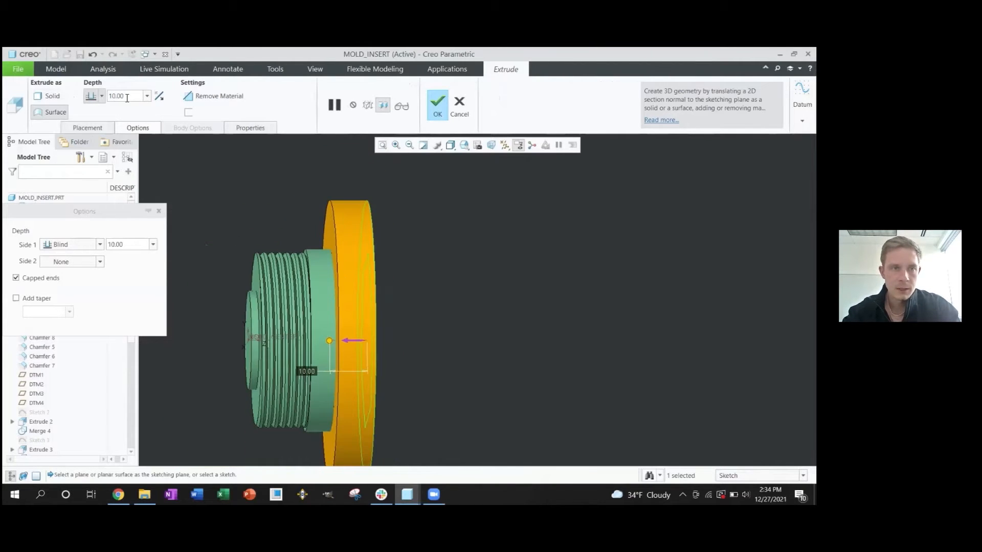
{"action": "scroll", "coordinate": [304, 249], "scroll_direction": "down", "scroll_amount": 3}
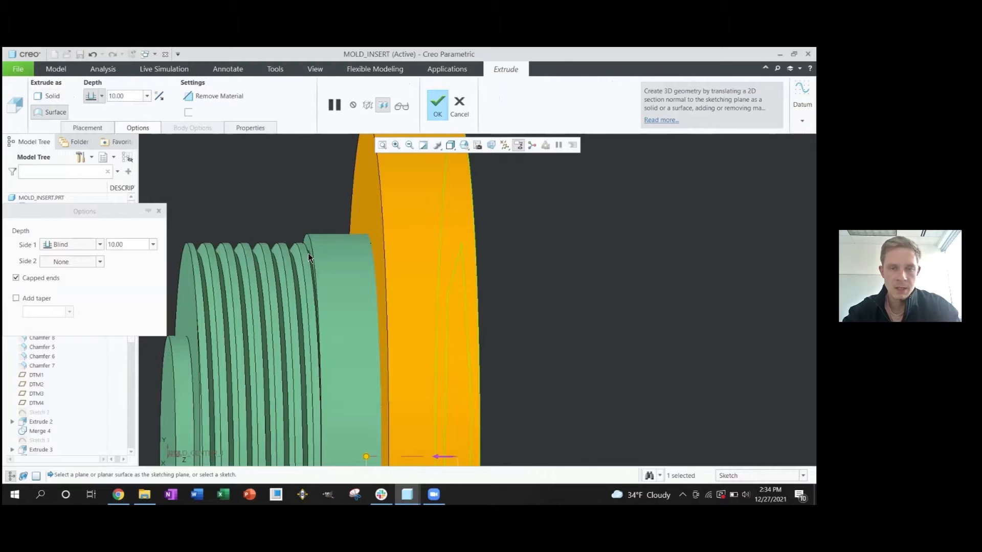
{"action": "scroll", "coordinate": [308, 256], "scroll_direction": "up", "scroll_amount": 3}
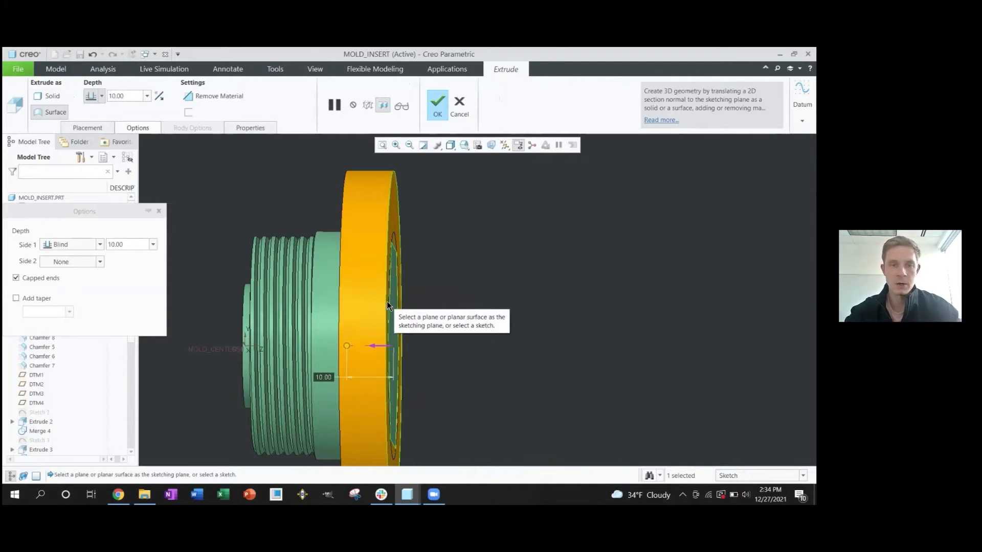
{"action": "scroll", "coordinate": [348, 292], "scroll_direction": "up", "scroll_amount": 2}
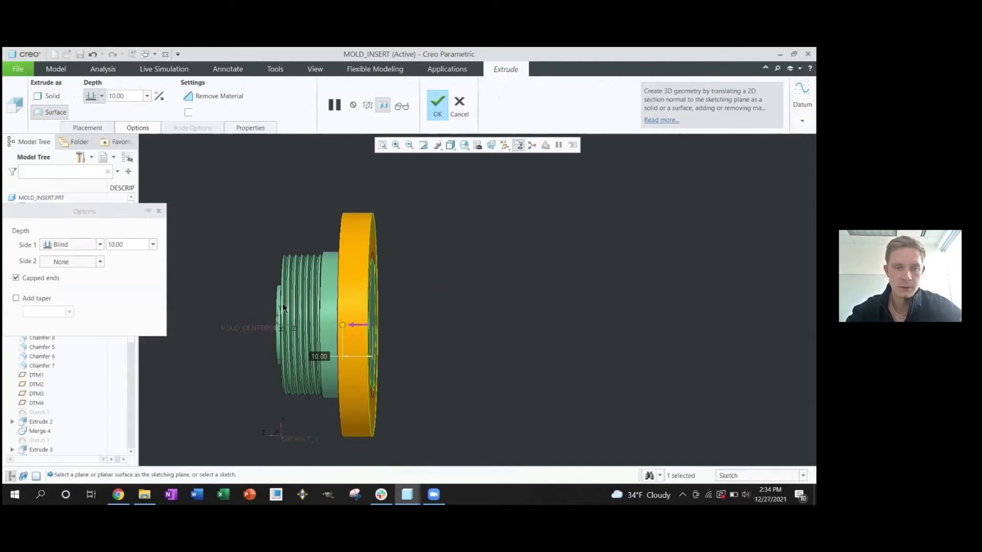
{"action": "middle_click_drag", "start_coordinate": [456, 207], "coordinate": [453, 216]}
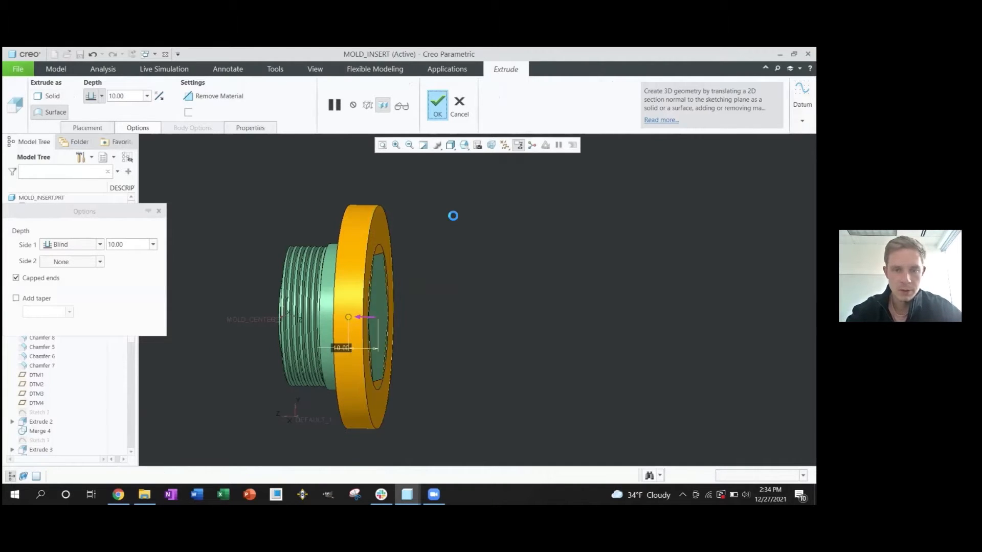
- Merge the extruded ring quilt with the insert quilt to cut a hexagonal base on the insert, and inspect the shape
{"action": "left_click", "coordinate": [346, 251]}
{"action": "left_click", "coordinate": [327, 265], "text": "ctrl"}
{"action": "left_click", "coordinate": [388, 204]}
{"action": "middle_click_drag", "start_coordinate": [436, 247], "coordinate": [406, 269]}
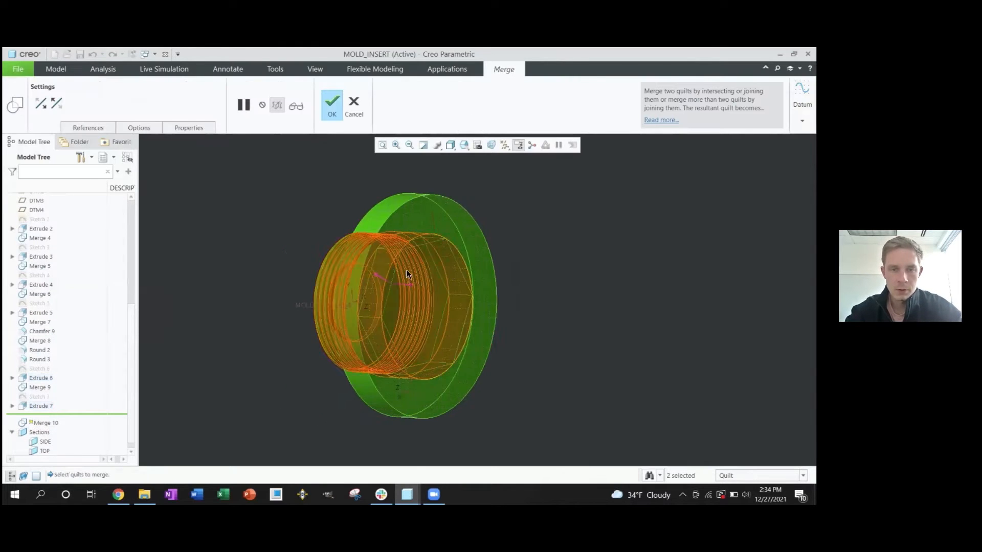
{"action": "middle_click", "coordinate": [532, 249]}
{"action": "mouse_move", "coordinate": [518, 246]}
{"action": "middle_mouse_down"}
{"action": "mouse_move", "coordinate": [507, 263]}
{"action": "mouse_move", "coordinate": [456, 219]}
{"action": "mouse_move", "coordinate": [476, 250]}
{"action": "mouse_move", "coordinate": [422, 239]}
{"action": "mouse_move", "coordinate": [510, 251]}
{"action": "mouse_move", "coordinate": [485, 250]}
{"action": "middle_mouse_up"}
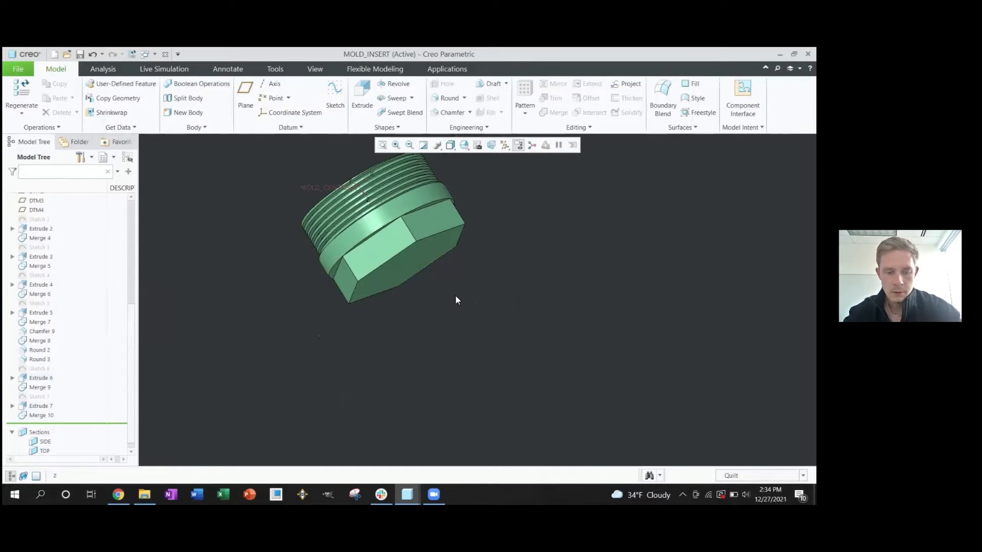
- Switch to the MOLD_CORE part and start a sketch on the flat face around its round opening
{"action": "middle_click_drag", "start_coordinate": [483, 288], "coordinate": [391, 247]}
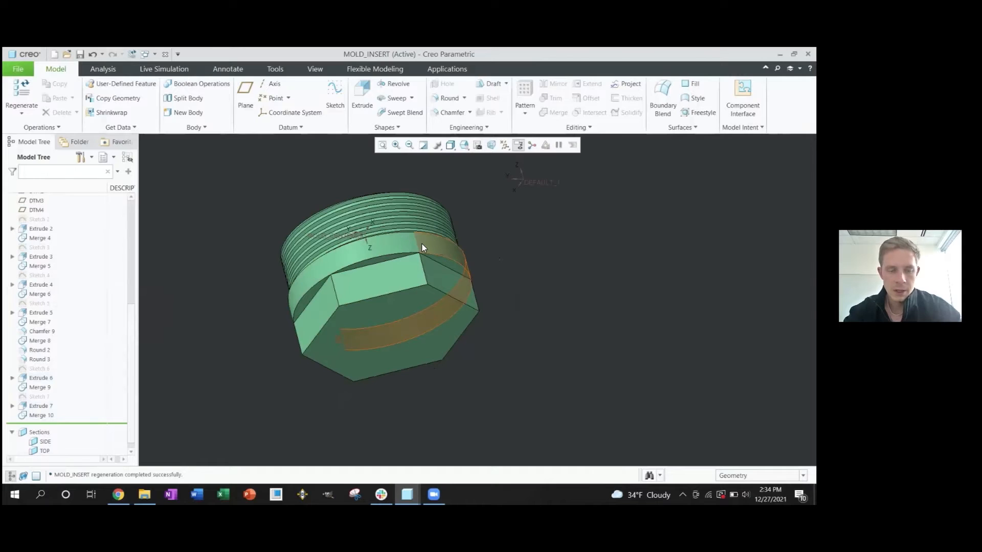
{"action": "key", "text": "alt+Tab"}
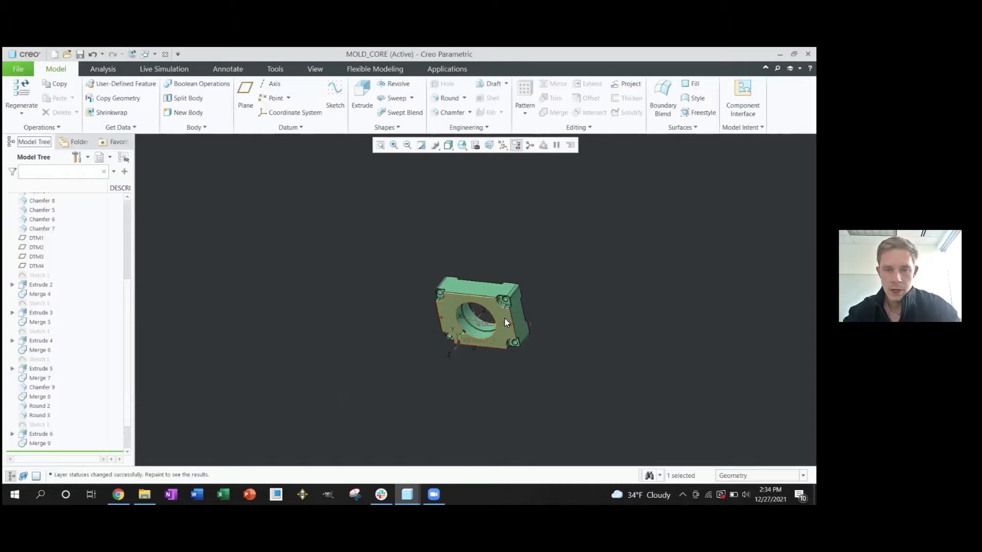
{"action": "key", "text": "ctrl+d"}
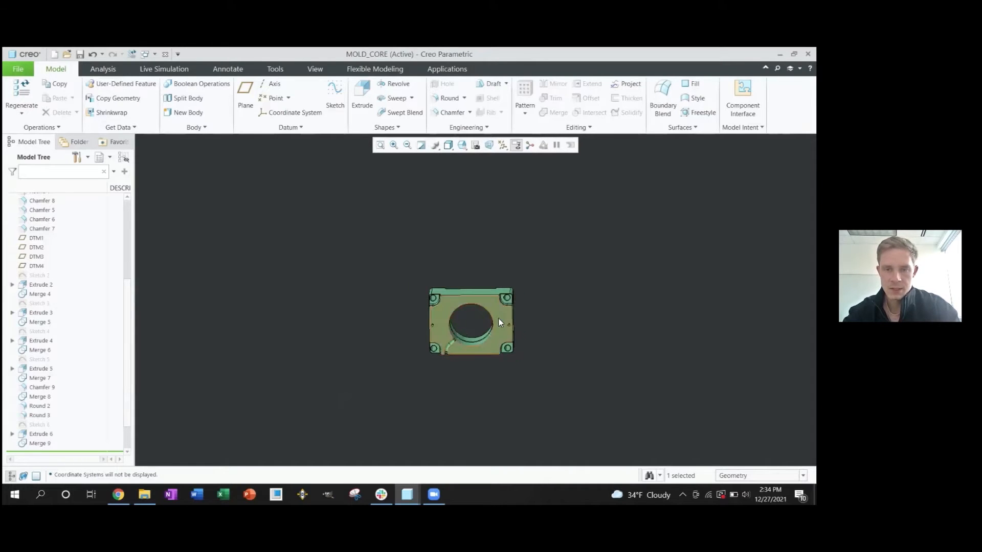
{"action": "scroll", "coordinate": [499, 322], "scroll_direction": "down", "scroll_amount": 5}
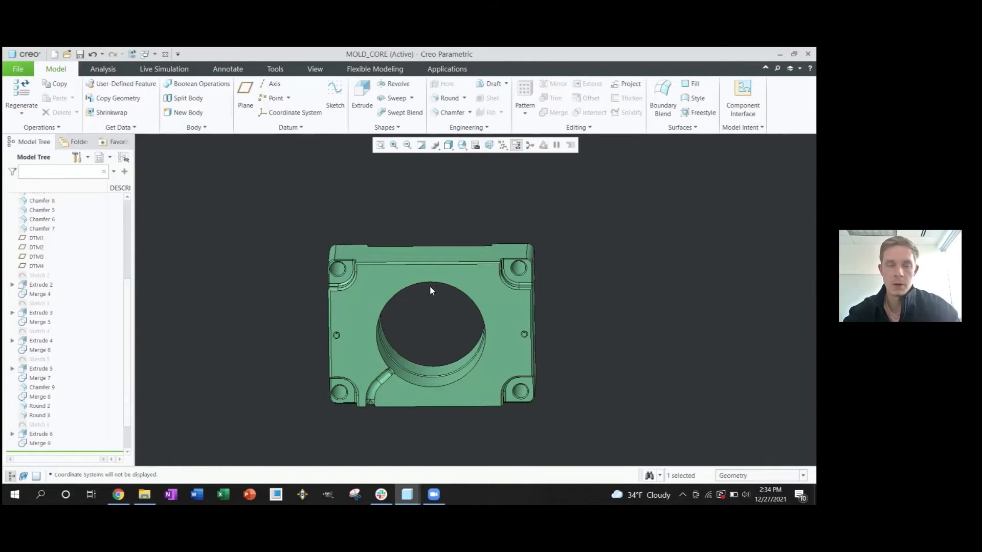
{"action": "left_click", "coordinate": [474, 293]}
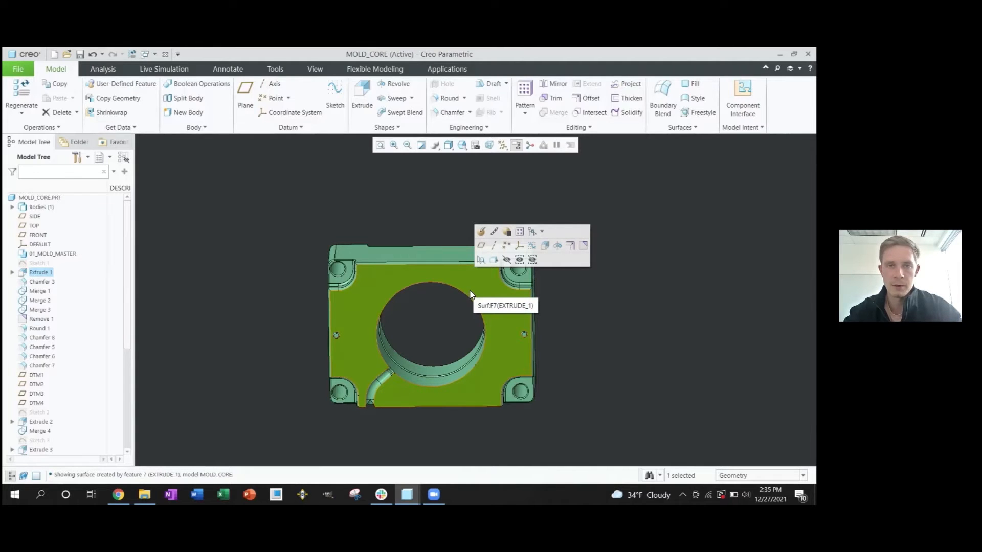
{"action": "key", "text": "s"}
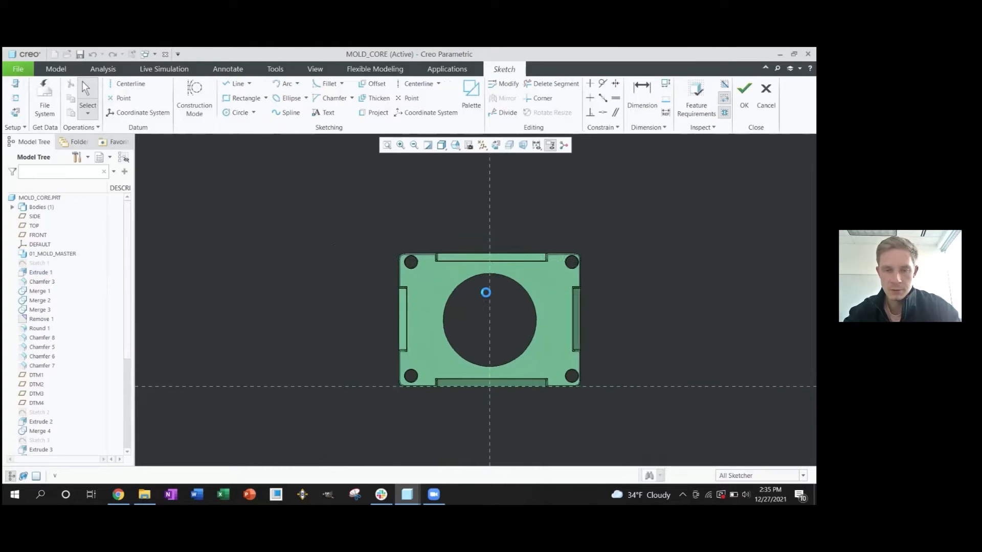
- Offset the chain of both half-circle edges of the core's round opening outward by .076 and finish the sketch
{"action": "scroll", "coordinate": [591, 313], "scroll_direction": "down", "scroll_amount": 10}
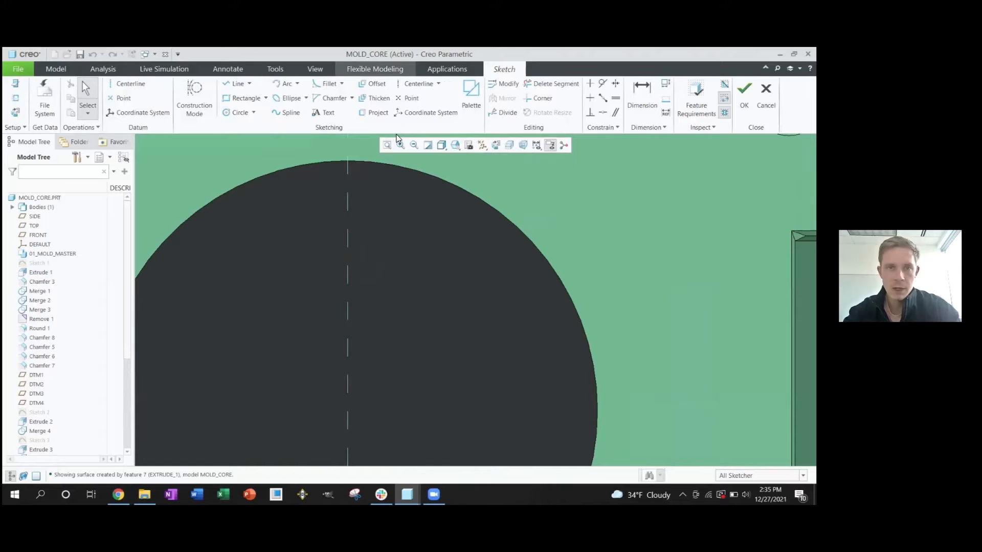
{"action": "left_click", "coordinate": [377, 83]}
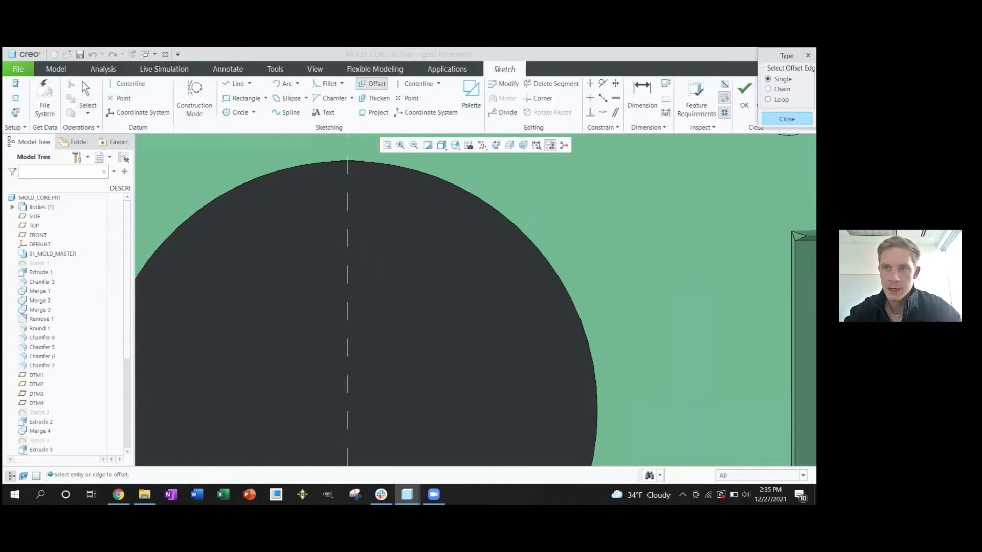
{"action": "left_click", "coordinate": [474, 199]}
{"action": "scroll", "coordinate": [474, 199], "scroll_direction": "down", "scroll_amount": 3}
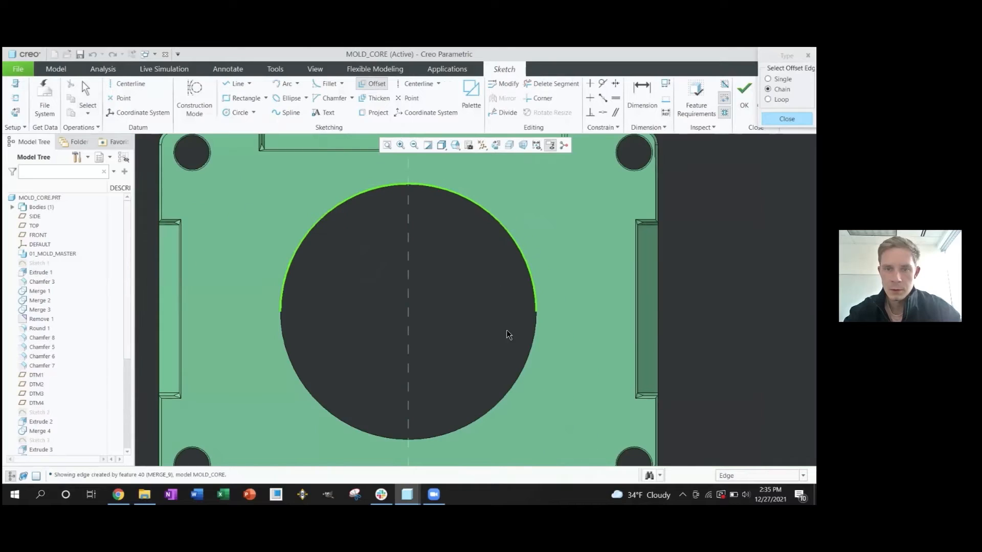
{"action": "left_click", "coordinate": [532, 335]}
{"action": "left_click", "coordinate": [428, 291]}
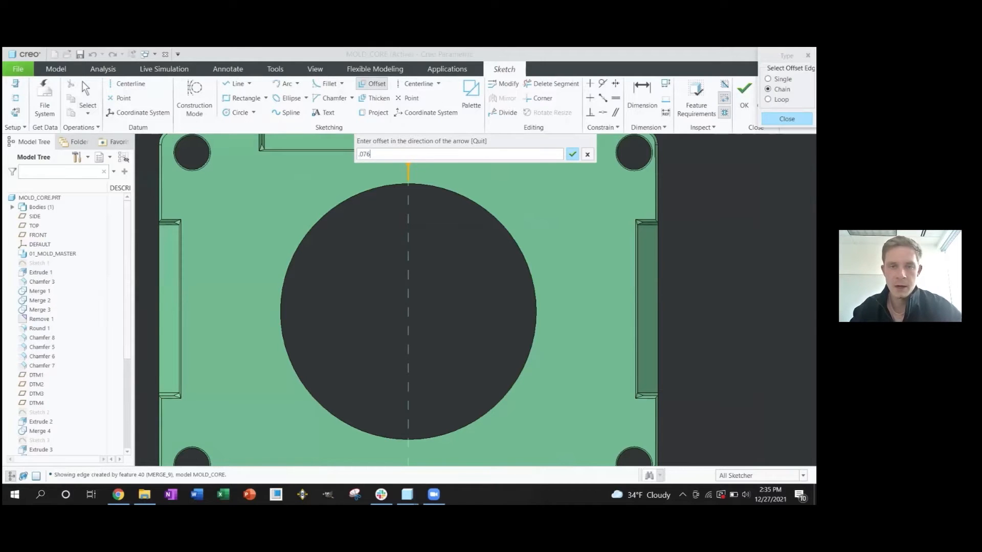
{"action": "key", "text": "Return"}
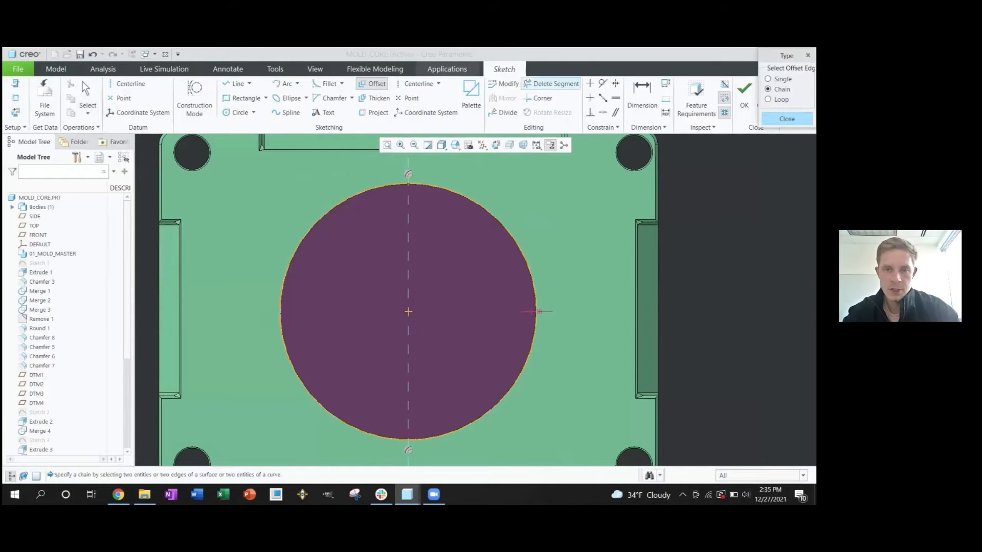
{"action": "scroll", "coordinate": [520, 257], "scroll_direction": "up", "scroll_amount": 5}
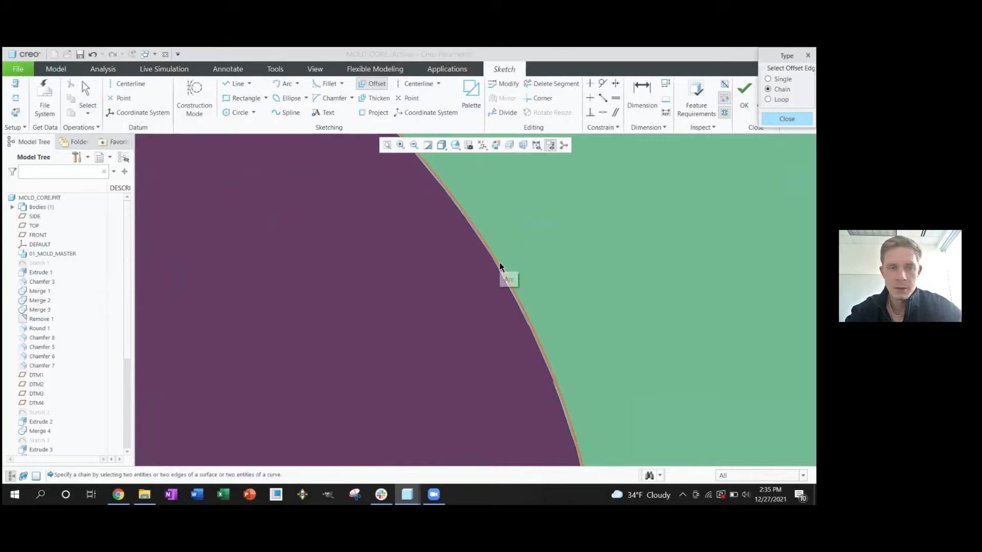
{"action": "scroll", "coordinate": [499, 263], "scroll_direction": "down", "scroll_amount": 3}
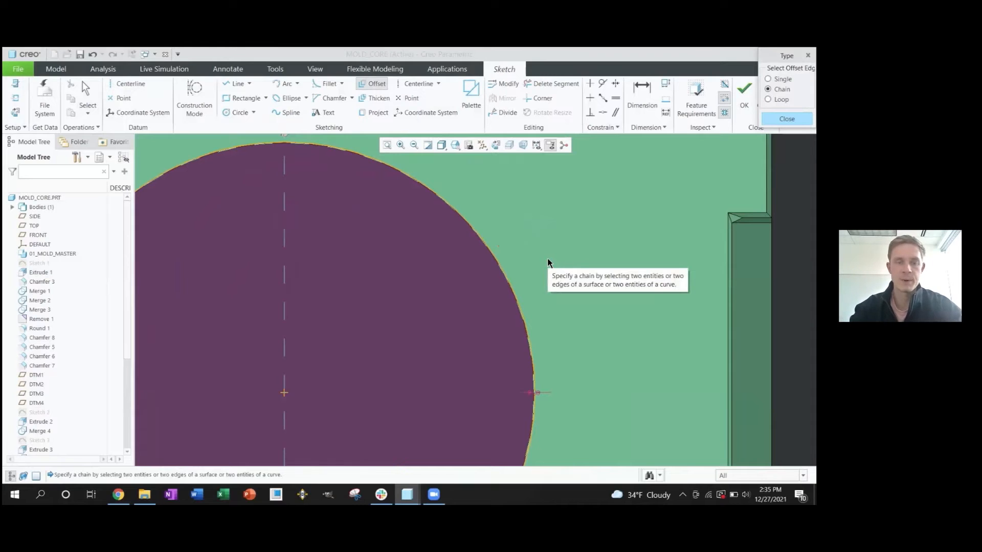
{"action": "scroll", "coordinate": [396, 210], "scroll_direction": "down", "scroll_amount": 4}
{"action": "middle_click_drag", "start_coordinate": [414, 222], "coordinate": [460, 221]}
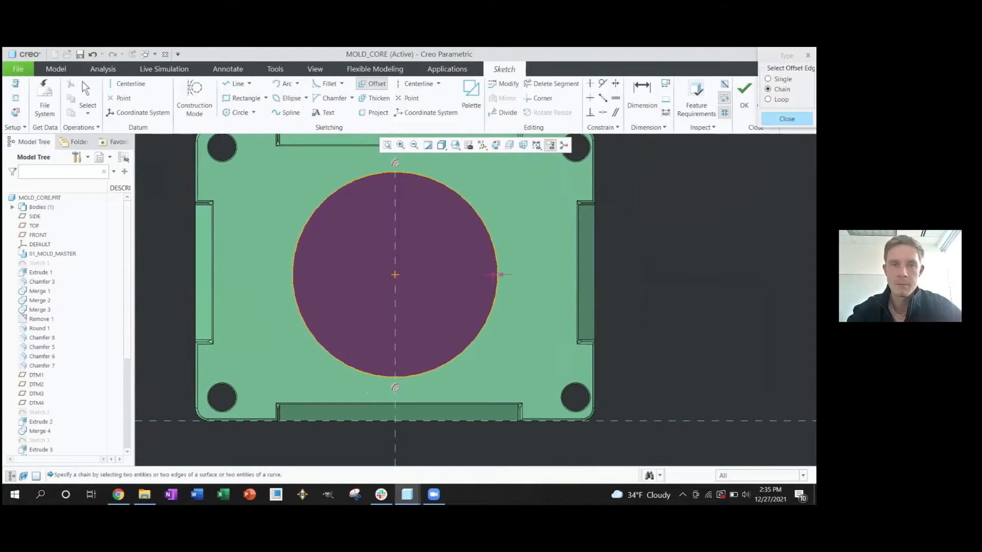
{"action": "key", "text": "Escape"}
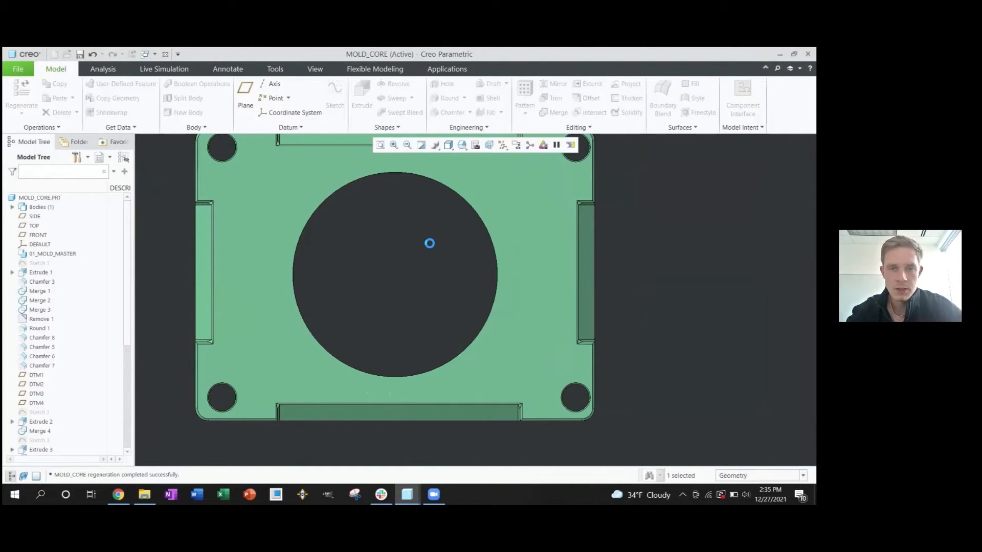
- Extrude the offset circle as a surface with a symmetric depth of 100 and capped ends
{"action": "left_click", "coordinate": [102, 96]}
{"action": "left_click", "coordinate": [91, 123]}
{"action": "type", "text": "100"}
{"action": "key", "text": "Return"}
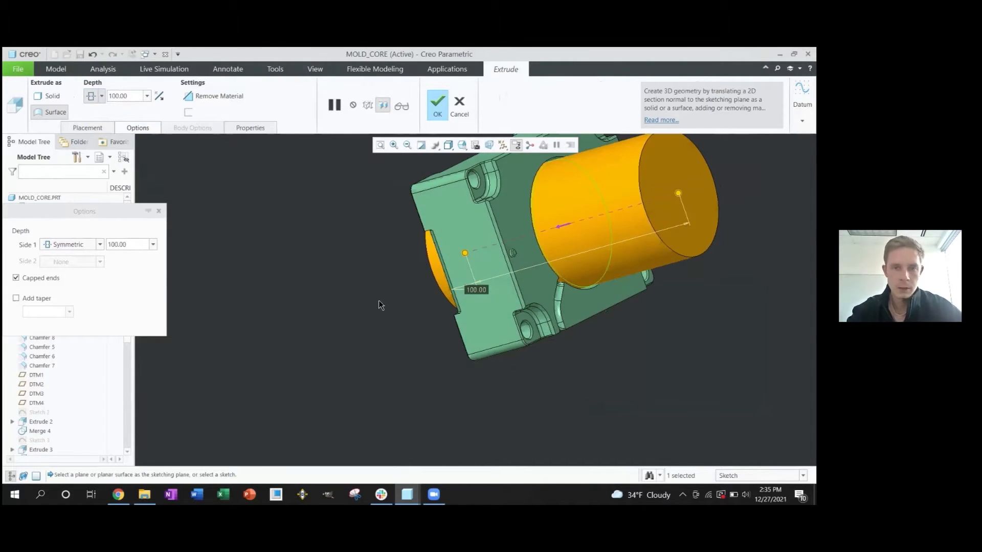
{"action": "middle_click", "coordinate": [381, 303]}
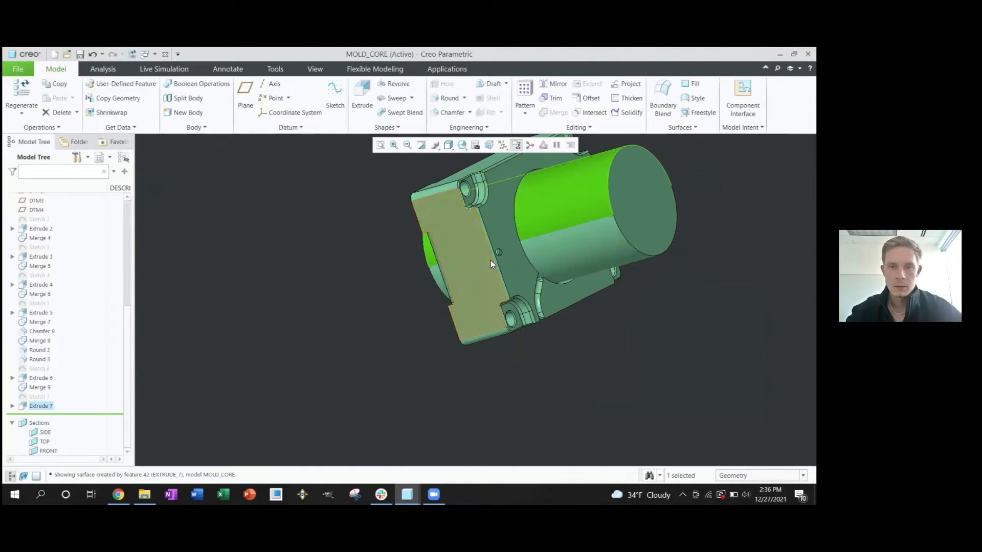
- Merge the extruded cylinder quilt with the mold core quilt, flipping the kept side so the cylinder cuts the core's opening
{"action": "left_click", "coordinate": [490, 264], "text": "ctrl"}
{"action": "left_click", "coordinate": [274, 279]}
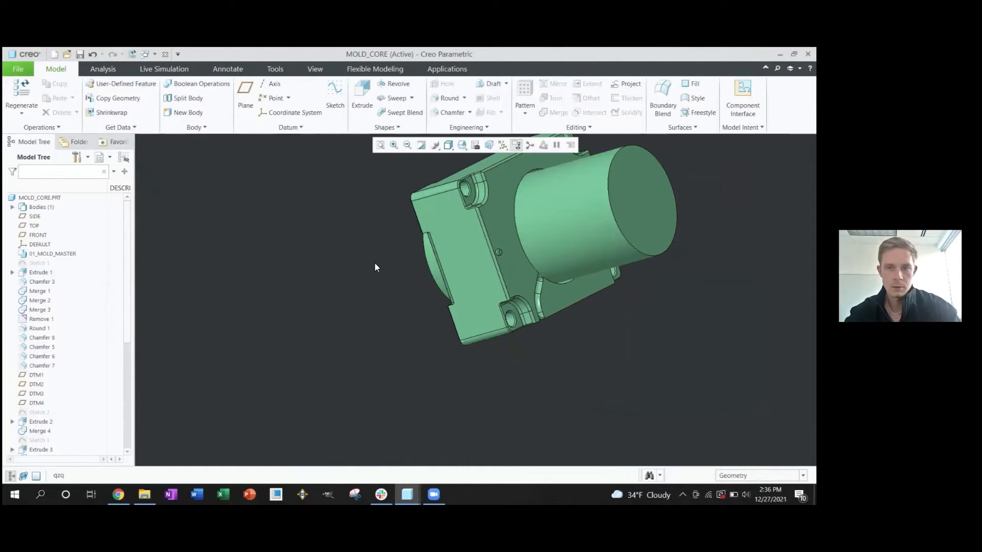
{"action": "left_click", "coordinate": [556, 228]}
{"action": "left_click", "coordinate": [760, 475]}
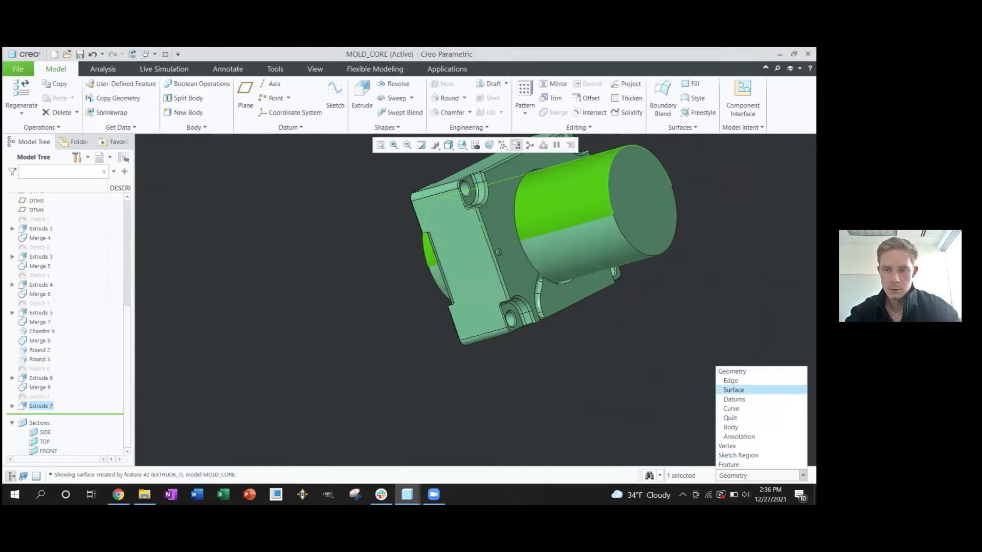
{"action": "left_click", "coordinate": [736, 417]}
{"action": "left_click", "coordinate": [564, 203]}
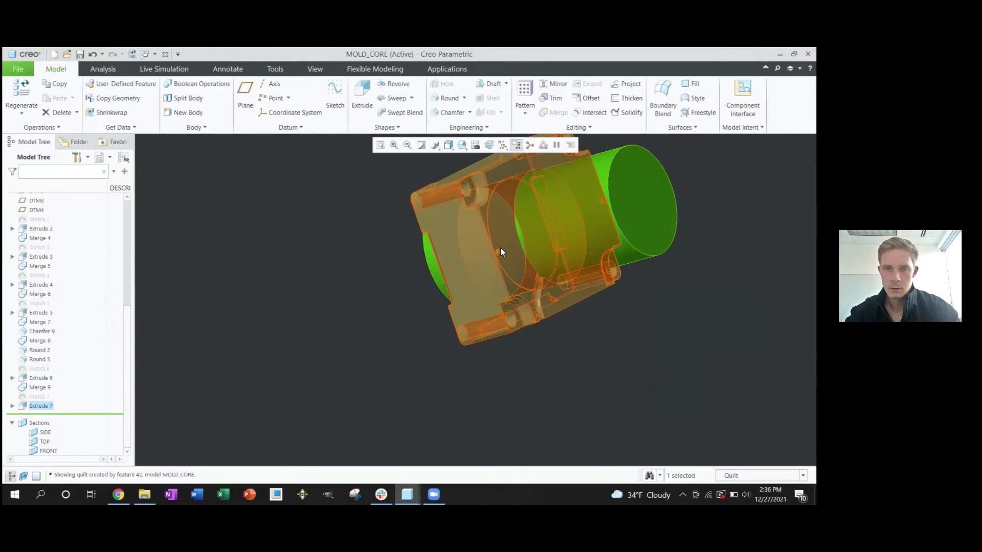
{"action": "left_click", "coordinate": [480, 273], "text": "ctrl"}
{"action": "key", "text": "m"}
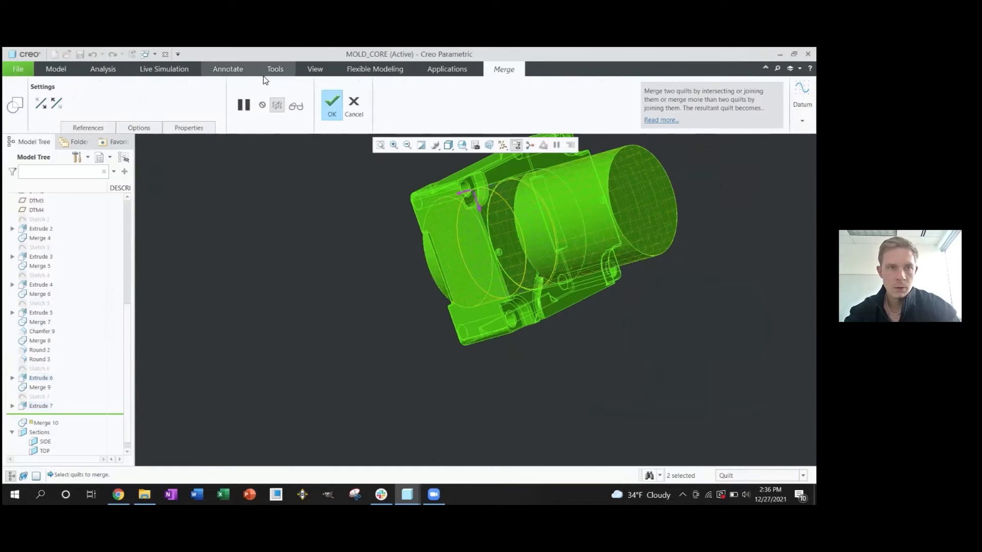
{"action": "middle_click_drag", "start_coordinate": [484, 223], "coordinate": [225, 164]}
{"action": "left_click", "coordinate": [49, 106]}
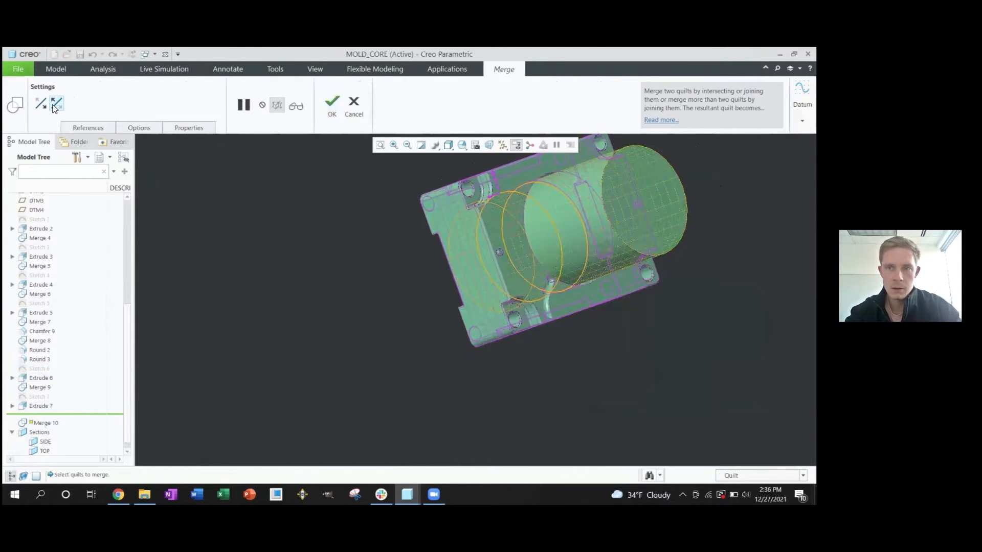
{"action": "middle_click", "coordinate": [312, 198]}
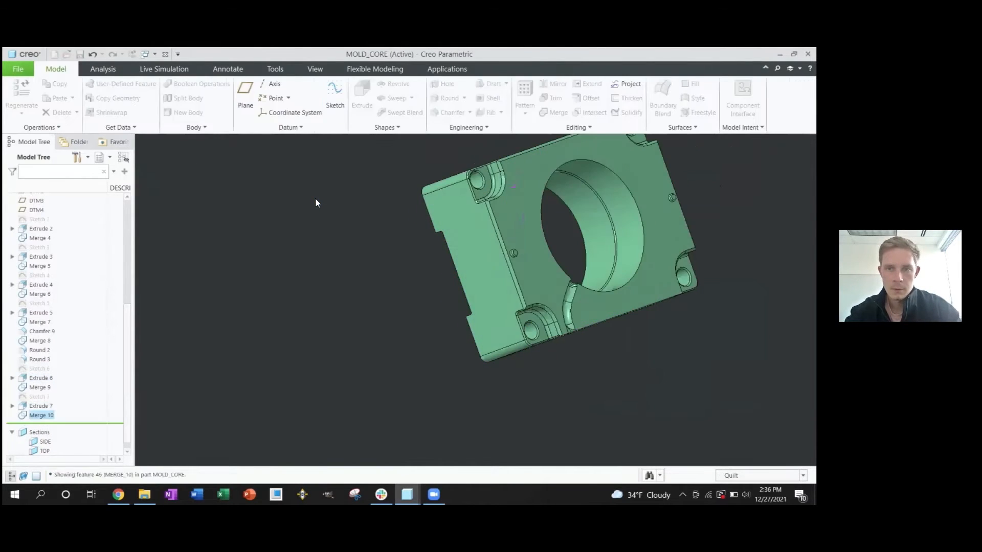
- Examine the inner wall and the narrow ledge inside the mold core's round opening
{"action": "middle_click_drag", "start_coordinate": [619, 237], "coordinate": [588, 249]}
{"action": "scroll", "coordinate": [529, 220], "scroll_direction": "up", "scroll_amount": 8}
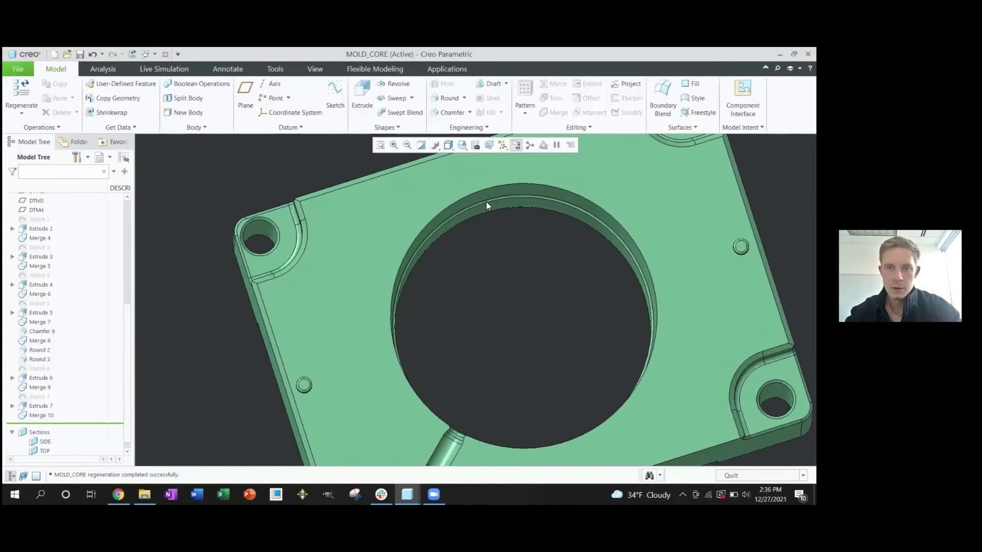
{"action": "mouse_move", "coordinate": [73, 424]}
{"action": "left_mouse_down"}
{"action": "mouse_move", "coordinate": [76, 392]}
{"action": "mouse_move", "coordinate": [75, 428]}
{"action": "left_mouse_up"}
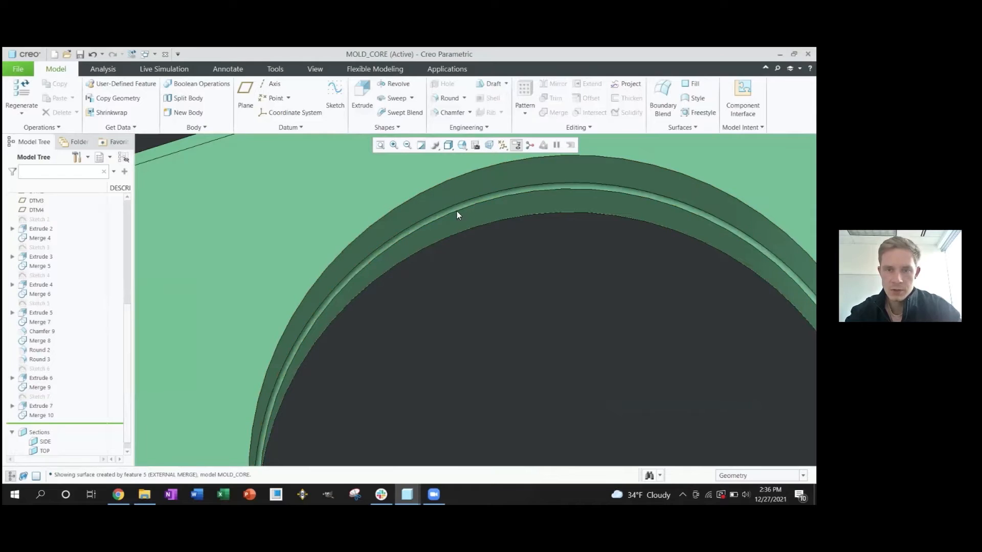
{"action": "left_click", "coordinate": [456, 215]}
{"action": "scroll", "coordinate": [103, 322], "scroll_direction": "down", "scroll_amount": 3}
{"action": "mouse_move", "coordinate": [72, 418]}
{"action": "left_mouse_down"}
{"action": "mouse_move", "coordinate": [72, 380]}
{"action": "mouse_move", "coordinate": [73, 417]}
{"action": "left_mouse_up"}
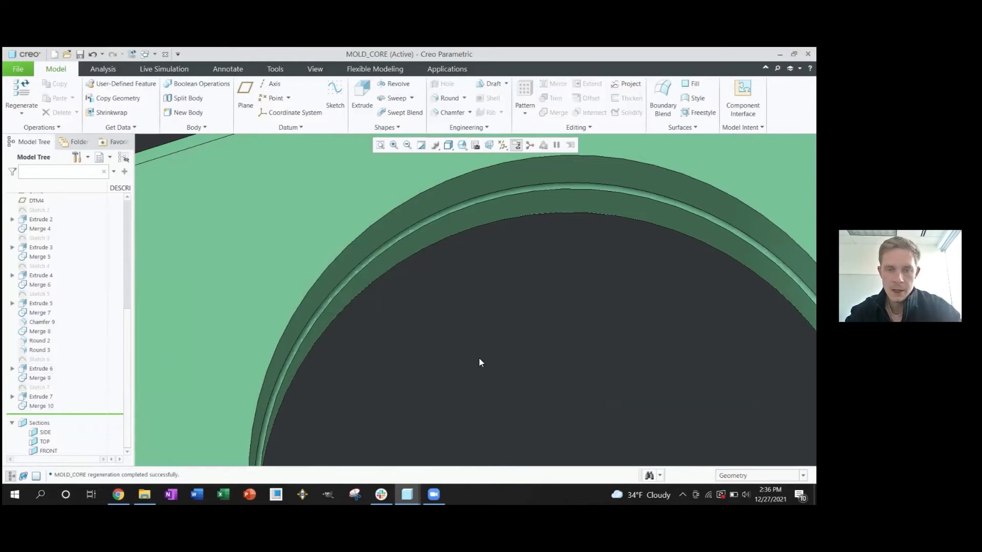
{"action": "scroll", "coordinate": [429, 339], "scroll_direction": "down", "scroll_amount": 5}
{"action": "scroll", "coordinate": [429, 339], "scroll_direction": "up", "scroll_amount": 2}
{"action": "middle_click_drag", "start_coordinate": [430, 339], "coordinate": [441, 254], "text": "shift"}
{"action": "scroll", "coordinate": [443, 299], "scroll_direction": "up", "scroll_amount": 2}
{"action": "scroll", "coordinate": [462, 232], "scroll_direction": "down", "scroll_amount": 3}
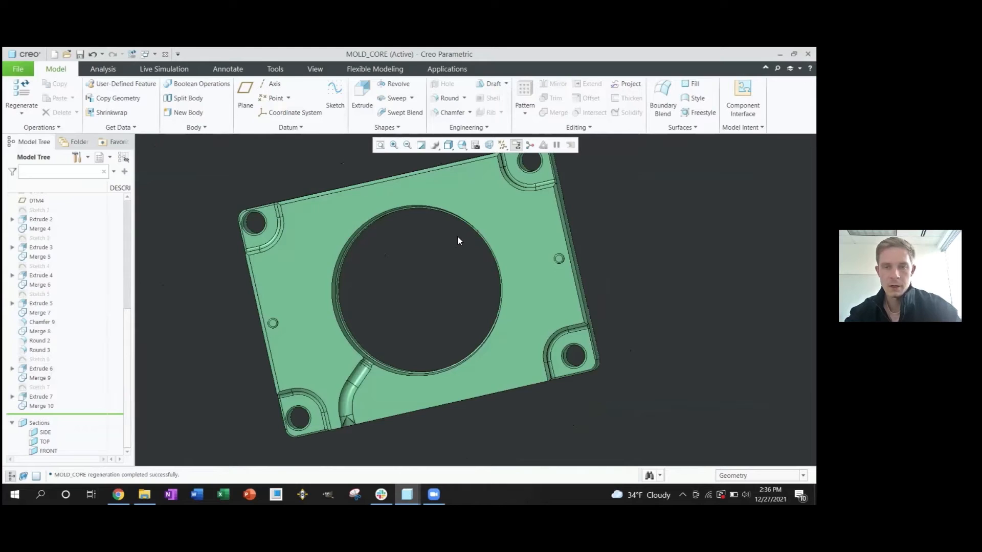
{"action": "key", "text": "ctrl+d"}
{"action": "left_click", "coordinate": [482, 288]}
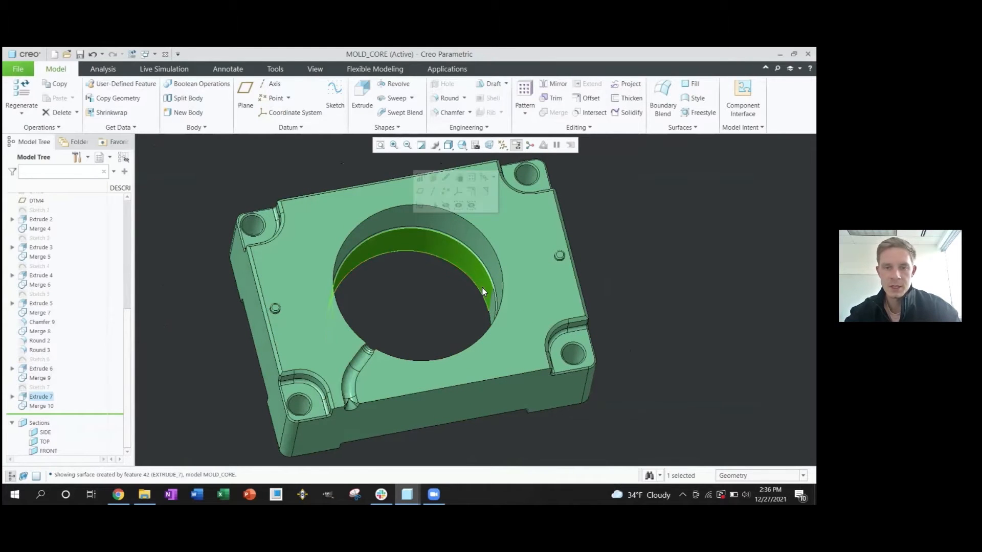
{"action": "key", "text": "d"}
{"action": "key", "text": "r"}
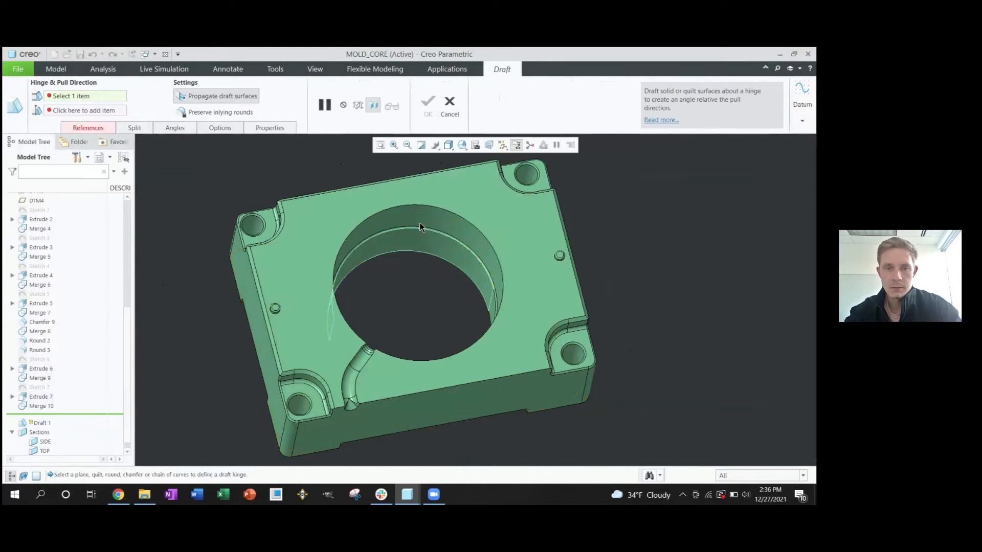
{"action": "scroll", "coordinate": [420, 233], "scroll_direction": "down", "scroll_amount": 3}
{"action": "scroll", "coordinate": [386, 223], "scroll_direction": "up", "scroll_amount": 5}
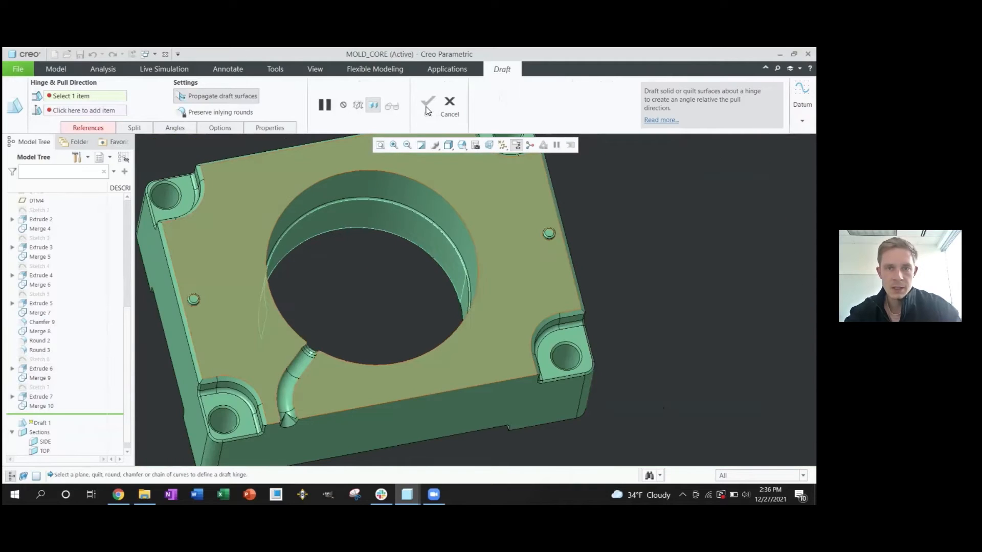
{"action": "left_click", "coordinate": [428, 105]}
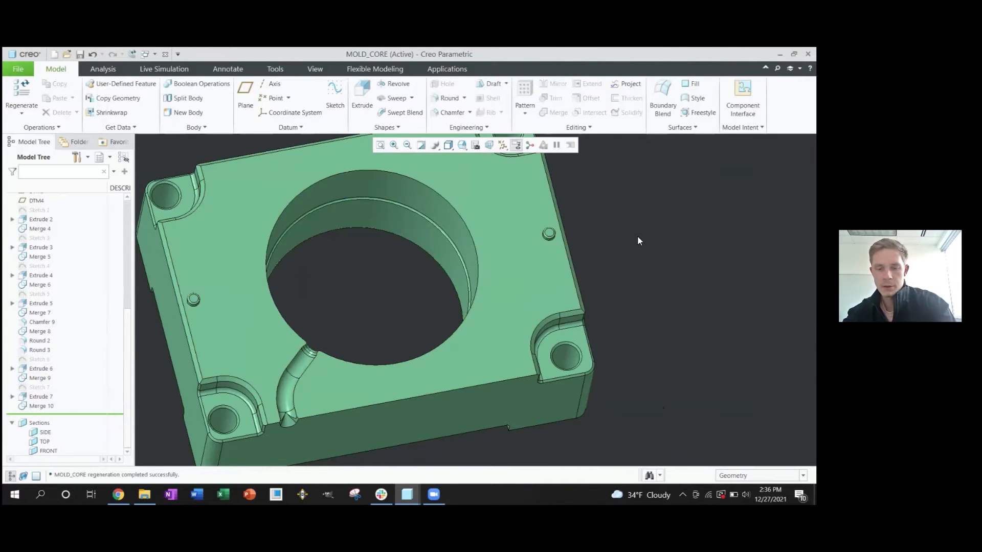
- Create a datum plane through the circular ledge edge inside the core's round opening
{"action": "key", "text": "p"}
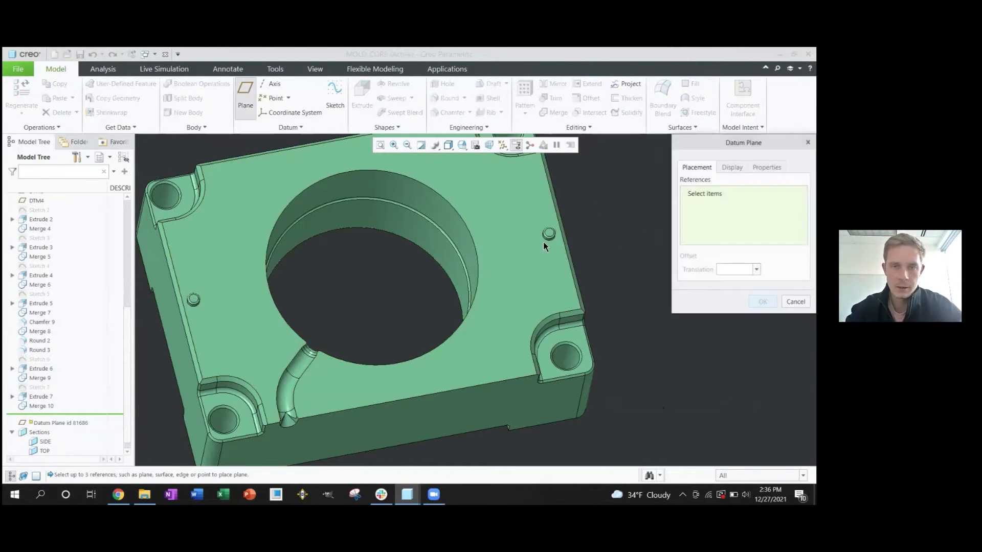
{"action": "left_click", "coordinate": [362, 199]}
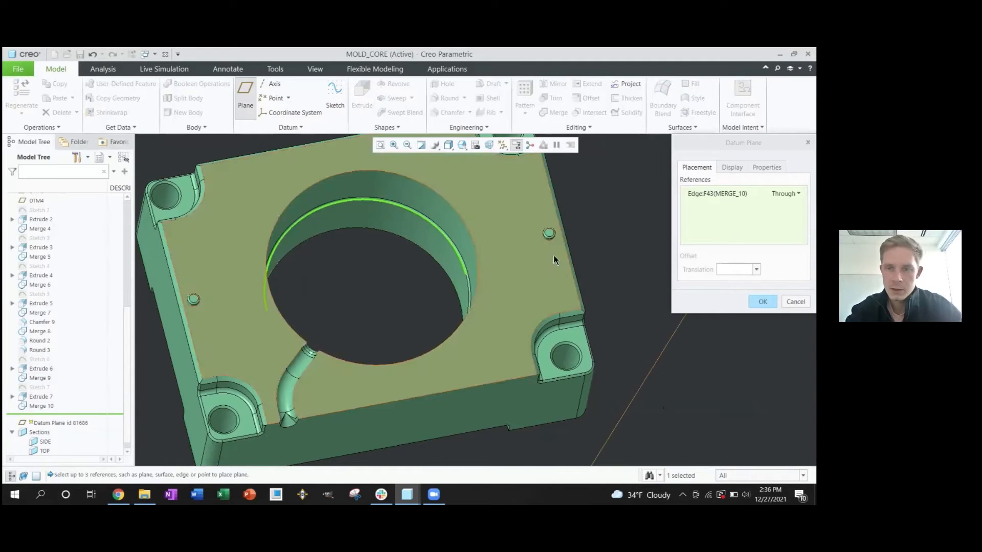
{"action": "middle_click", "coordinate": [620, 224]}
- Start a draft on the core opening's wall beyond the ledge, using datum plane DTM5 as the hinge
{"action": "key", "text": "d"}
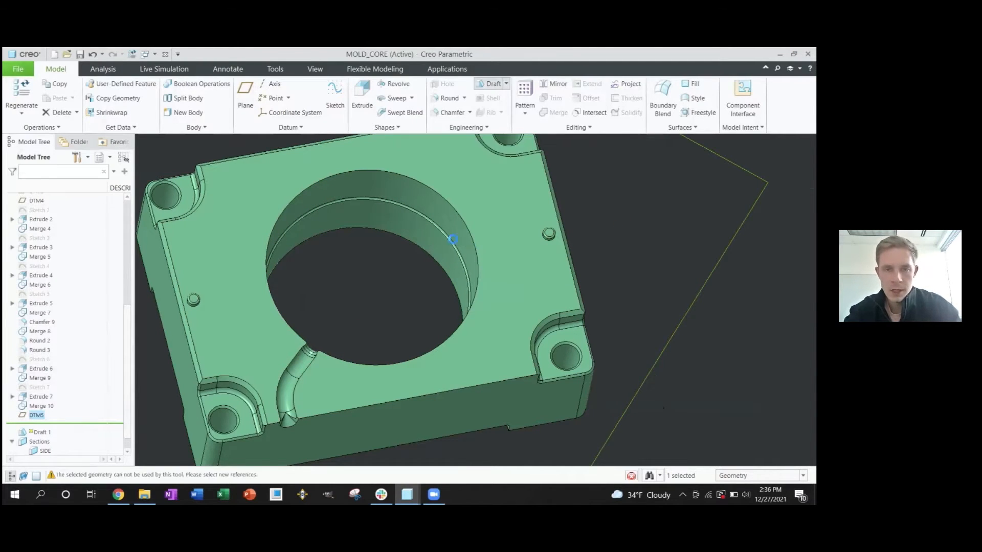
{"action": "left_click", "coordinate": [428, 235]}
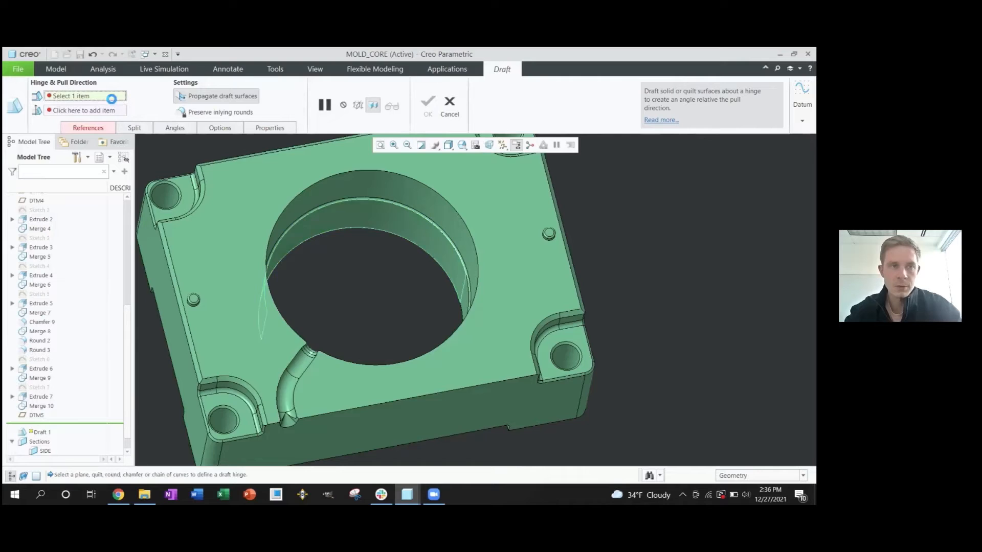
{"action": "scroll", "coordinate": [514, 283], "scroll_direction": "down", "scroll_amount": 3}
{"action": "key", "text": "p"}
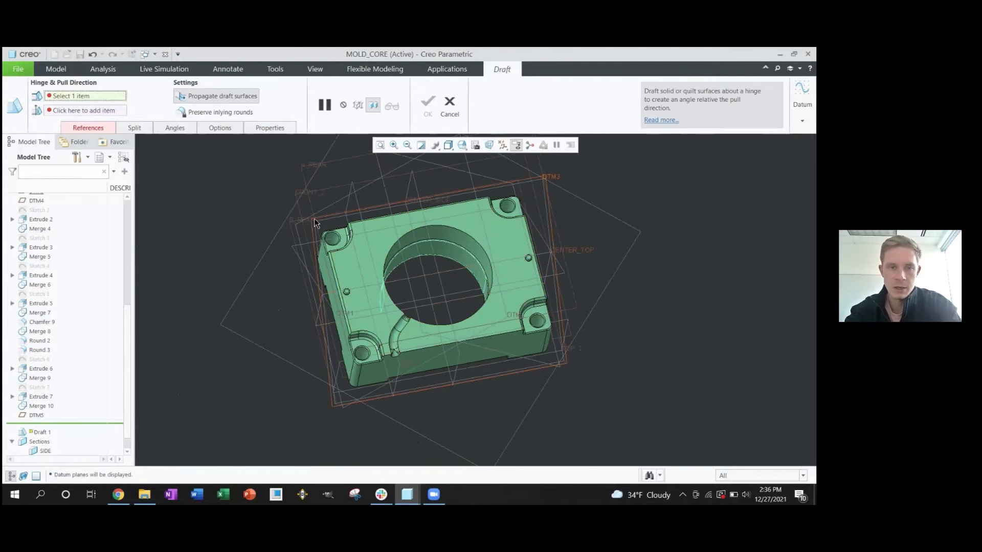
{"action": "middle_click_drag", "start_coordinate": [367, 247], "coordinate": [180, 331]}
{"action": "left_click", "coordinate": [36, 415]}
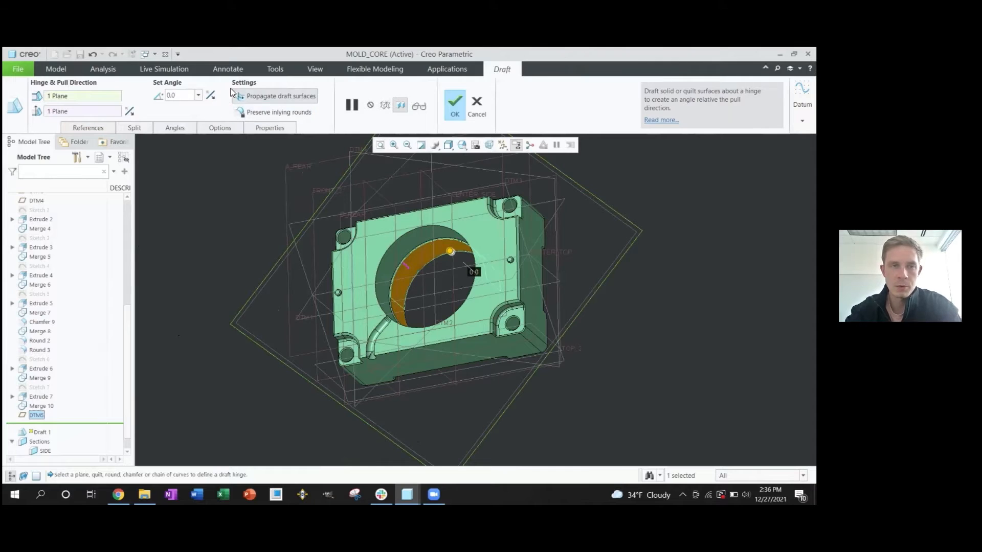
- Set the draft angle to 5 degrees, reverse its direction and complete the draft on the core's opening
{"action": "double_click", "coordinate": [183, 100]}
{"action": "type", "text": "5"}
{"action": "key", "text": "Return"}
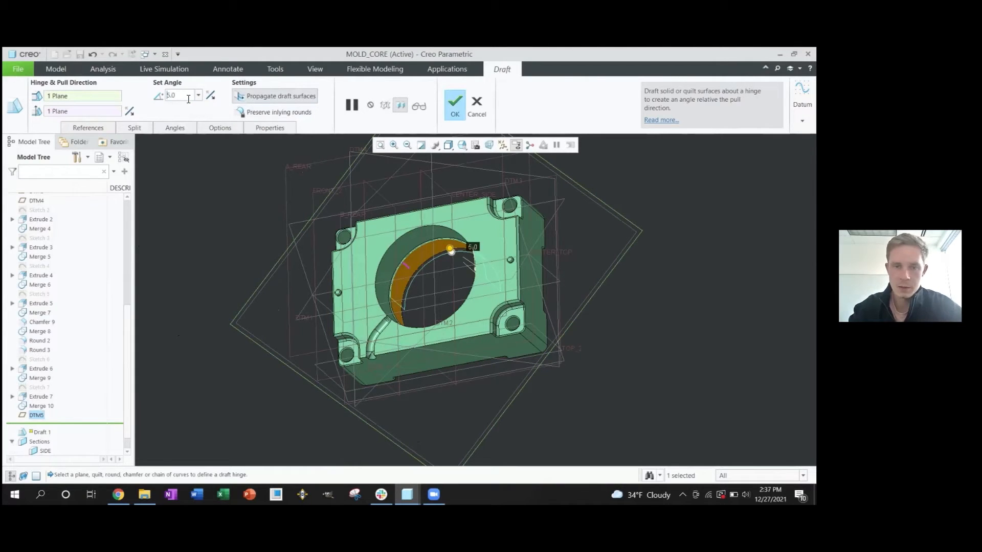
{"action": "left_click", "coordinate": [211, 97]}
{"action": "scroll", "coordinate": [376, 198], "scroll_direction": "up", "scroll_amount": 1}
{"action": "middle_click_drag", "start_coordinate": [377, 200], "coordinate": [434, 249]}
{"action": "scroll", "coordinate": [434, 250], "scroll_direction": "down", "scroll_amount": 5}
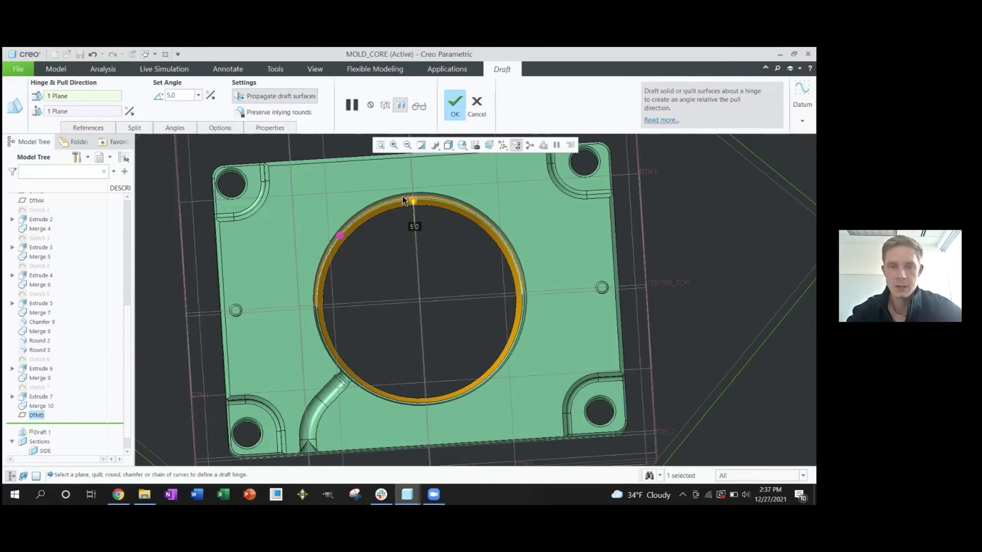
{"action": "middle_click", "coordinate": [389, 231]}
{"action": "scroll", "coordinate": [393, 234], "scroll_direction": "up", "scroll_amount": 3}
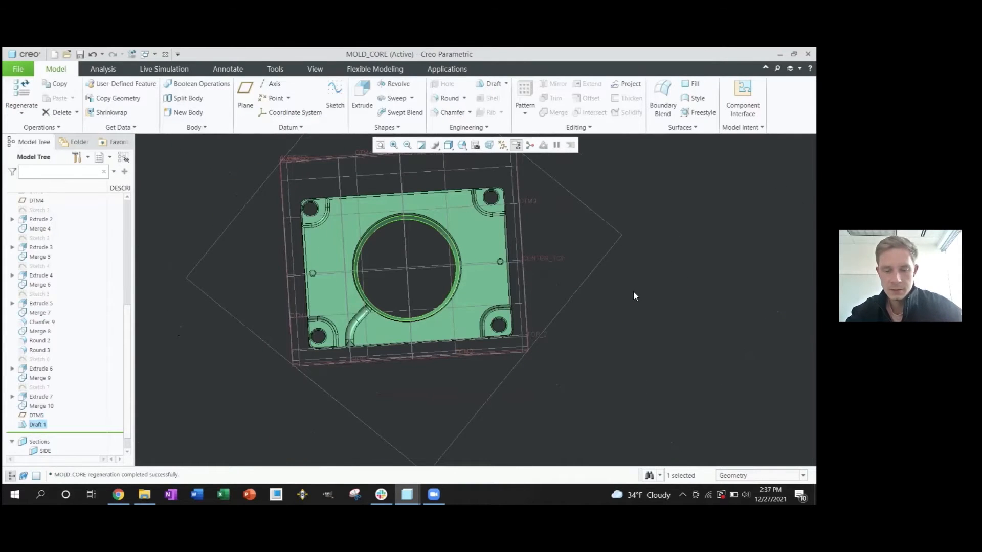
- Hide the datum planes in the mold core and switch to the MOLD_INSERT window
{"action": "key", "text": "p"}
{"action": "left_click", "coordinate": [598, 271]}
{"action": "scroll", "coordinate": [429, 248], "scroll_direction": "down", "scroll_amount": 4}
{"action": "scroll", "coordinate": [443, 239], "scroll_direction": "up", "scroll_amount": 5}
{"action": "middle_click_drag", "start_coordinate": [443, 241], "coordinate": [469, 237]}
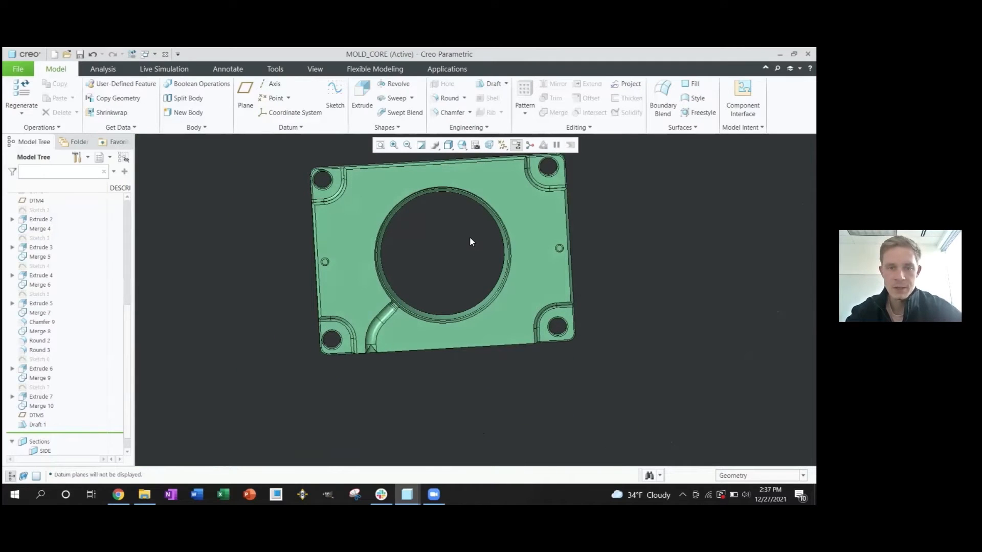
{"action": "key", "text": "alt+Tab"}
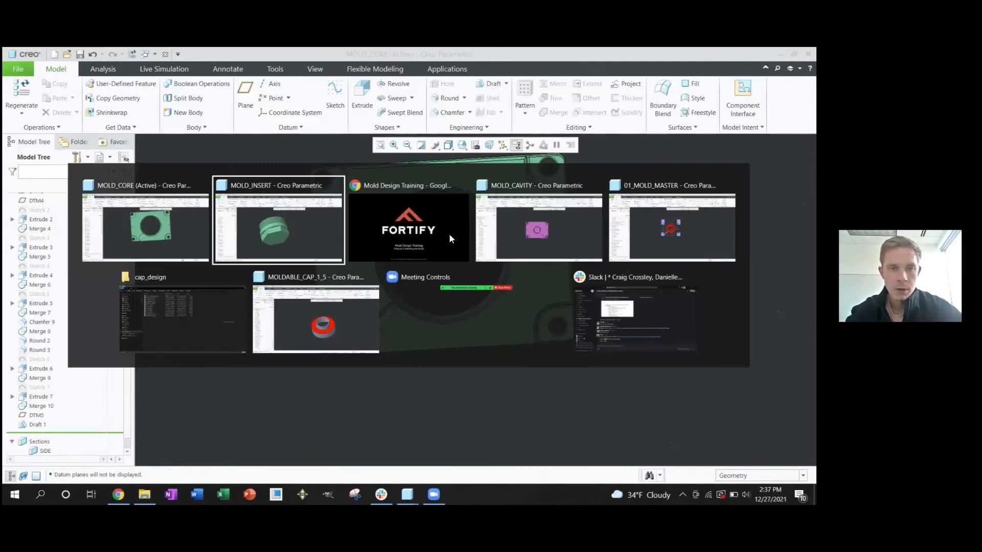
- Start a draft on the insert's cylindrical collar above the hexagonal base, hinged on the flat ledge below the threads
{"action": "middle_click_drag", "start_coordinate": [414, 275], "coordinate": [377, 249]}
{"action": "left_click", "coordinate": [378, 249]}
{"action": "key", "text": "d"}
{"action": "scroll", "coordinate": [317, 239], "scroll_direction": "down", "scroll_amount": 5}
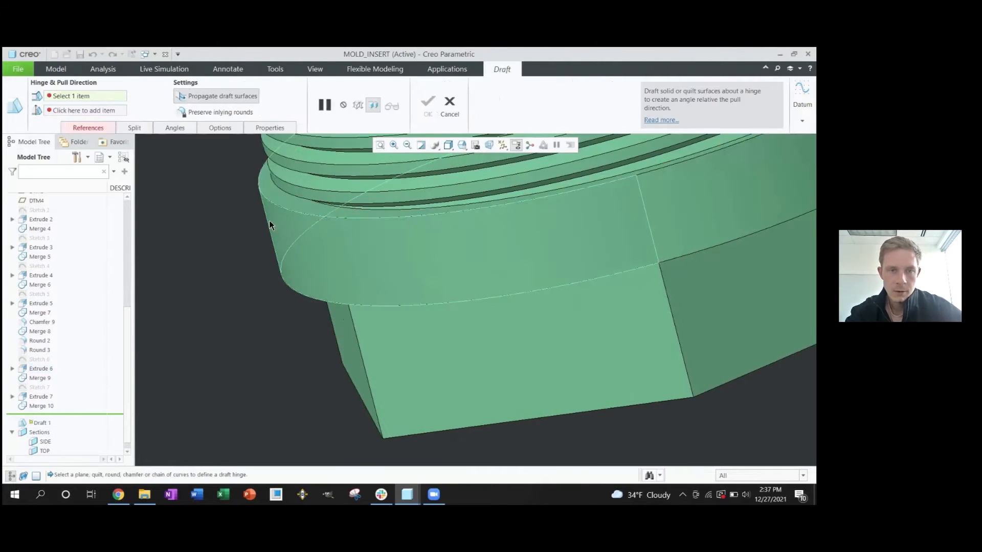
{"action": "left_click", "coordinate": [275, 194]}
{"action": "scroll", "coordinate": [245, 197], "scroll_direction": "up", "scroll_amount": 2}
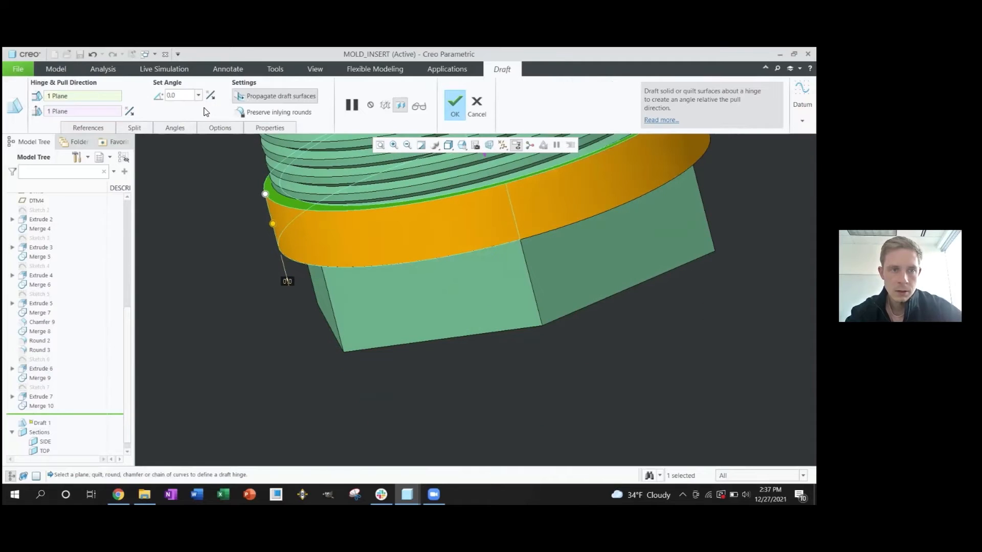
- Set the collar's draft angle to 5 degrees and try to complete the draft
{"action": "type", "text": "50"}
{"action": "key", "text": "Return"}
{"action": "middle_click_drag", "start_coordinate": [243, 249], "coordinate": [281, 234]}
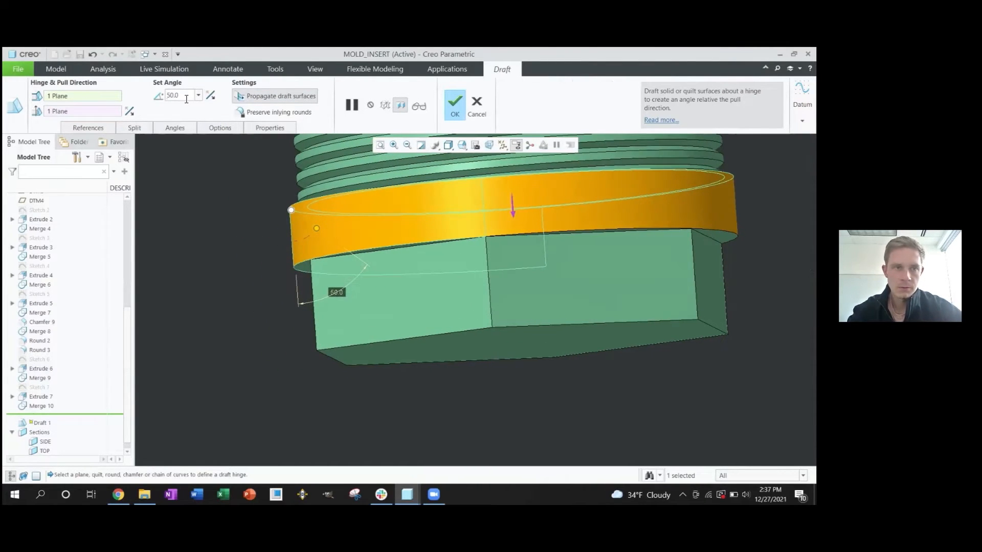
{"action": "type", "text": "5"}
{"action": "key", "text": "Return"}
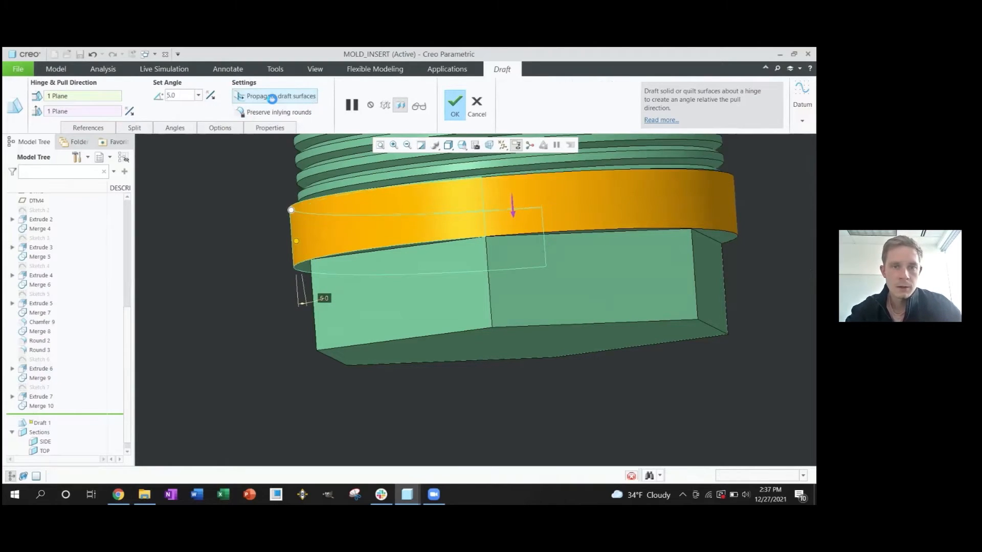
{"action": "scroll", "coordinate": [267, 301], "scroll_direction": "up", "scroll_amount": 3}
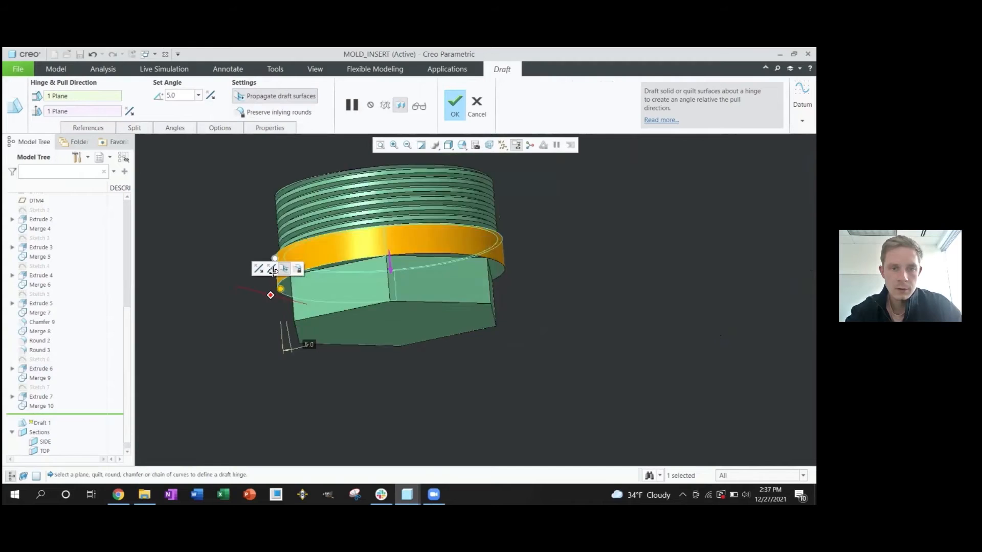
{"action": "middle_click_drag", "start_coordinate": [271, 294], "coordinate": [262, 219]}
{"action": "middle_click", "coordinate": [276, 203]}
{"action": "key", "text": "Return"}
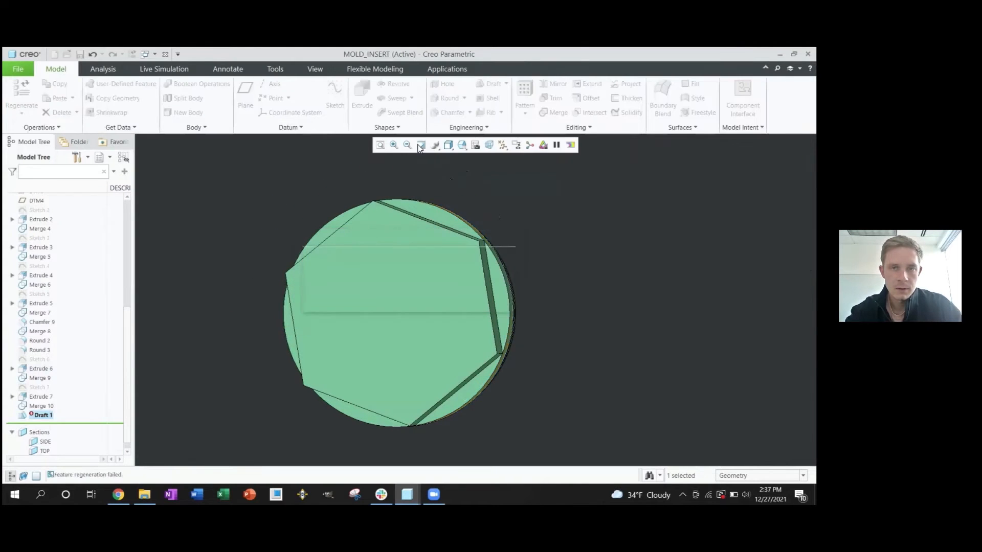
- Try to add further surfaces of the insert's base to the collar draft, and cancel the edit
{"action": "middle_click_drag", "start_coordinate": [339, 217], "coordinate": [382, 250]}
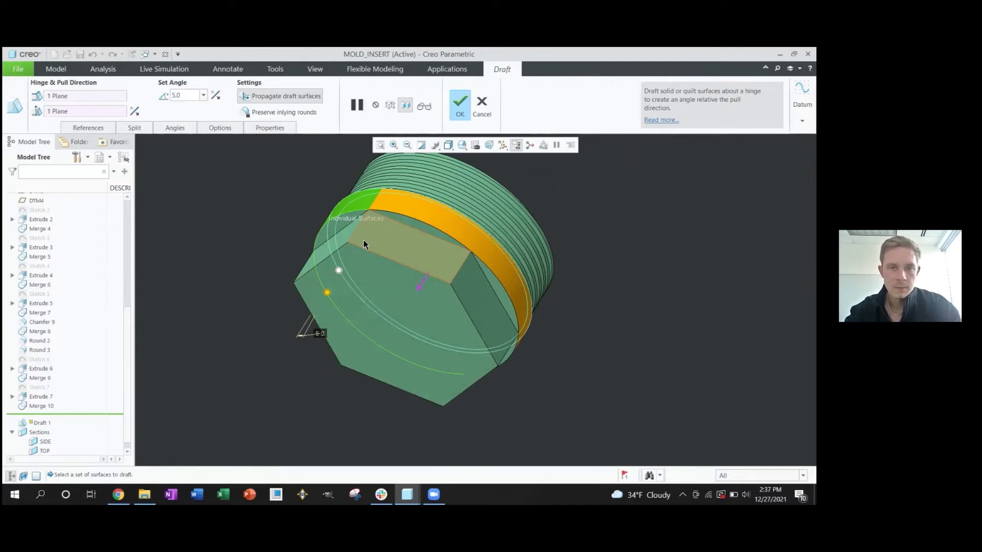
{"action": "left_click", "coordinate": [363, 241], "text": "ctrl"}
{"action": "left_click", "coordinate": [373, 236], "text": "ctrl"}
{"action": "scroll", "coordinate": [276, 263], "scroll_direction": "up", "scroll_amount": 3}
{"action": "middle_click_drag", "start_coordinate": [282, 259], "coordinate": [278, 322]}
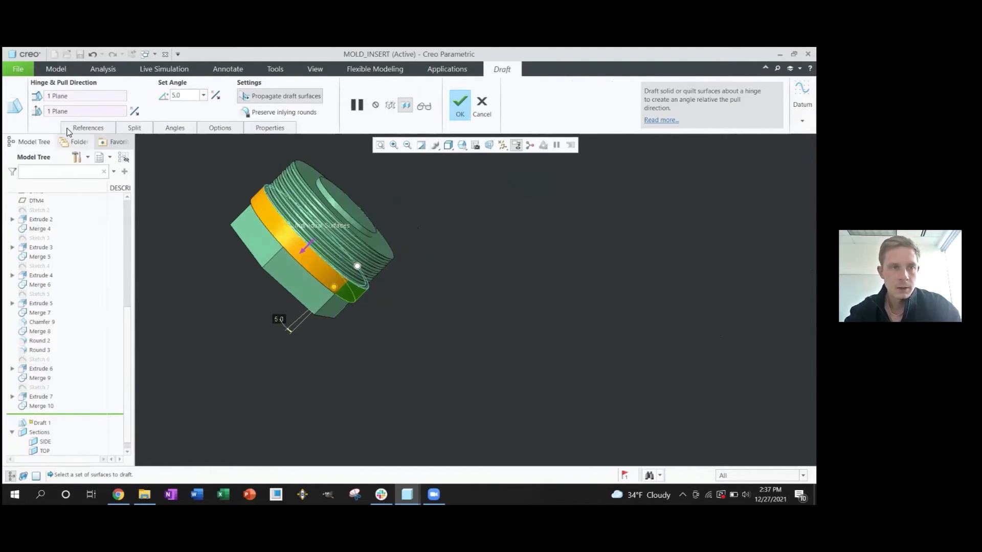
{"action": "left_click", "coordinate": [482, 108]}
{"action": "left_click", "coordinate": [412, 291]}
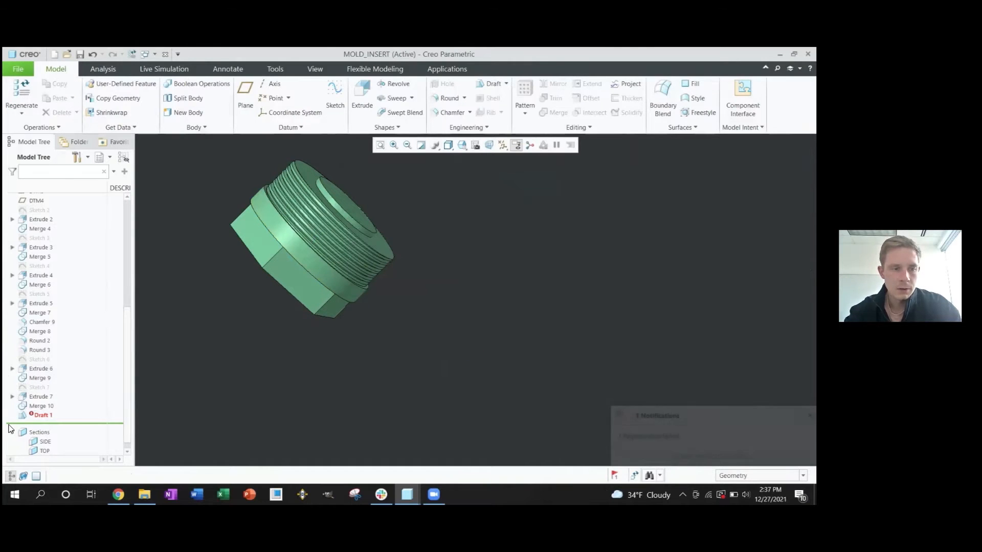
- Delete the Draft 1 feature from the mold insert
{"action": "left_click", "coordinate": [49, 417]}
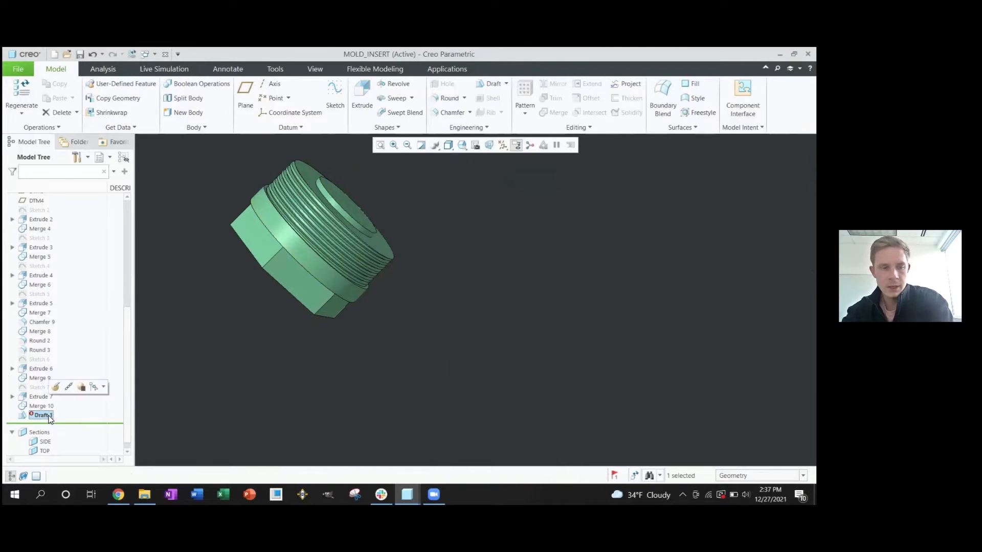
{"action": "key", "text": "Delete"}
{"action": "left_click", "coordinate": [382, 287]}
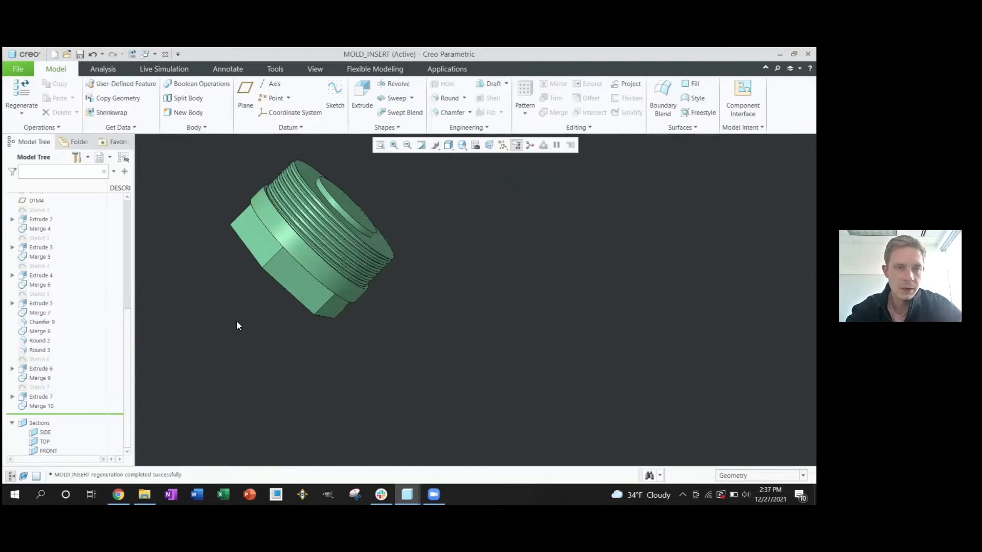
- Roll the insert back to Merge 9 and start drafting the base cylinder, hinged on the ledge below the threads
{"action": "left_click_drag", "start_coordinate": [79, 381], "coordinate": [77, 385]}
{"action": "mouse_move", "coordinate": [296, 320]}
{"action": "middle_mouse_down"}
{"action": "mouse_move", "coordinate": [388, 269]}
{"action": "mouse_move", "coordinate": [368, 204]}
{"action": "middle_mouse_up"}
{"action": "left_click", "coordinate": [77, 96]}
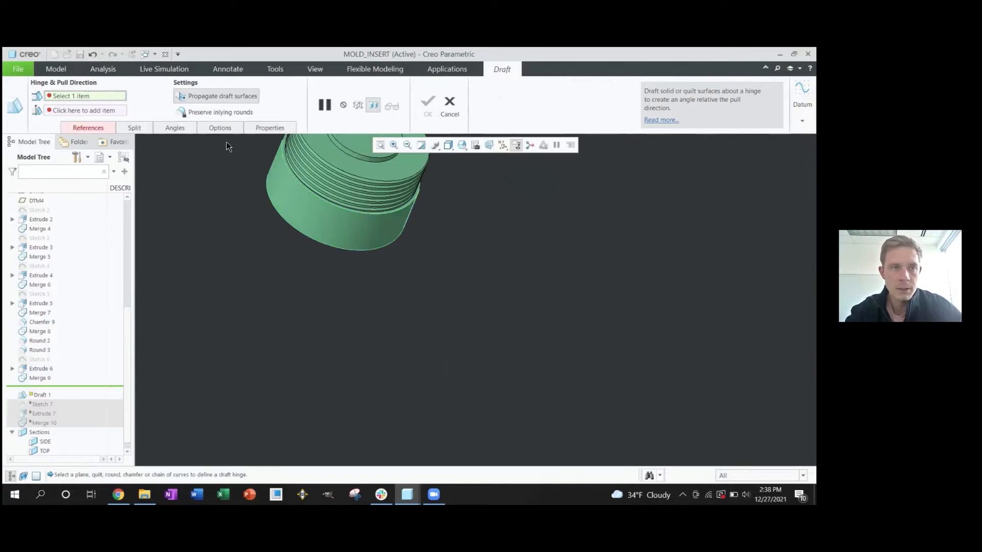
{"action": "scroll", "coordinate": [364, 213], "scroll_direction": "up", "scroll_amount": 4}
{"action": "left_click", "coordinate": [468, 199]}
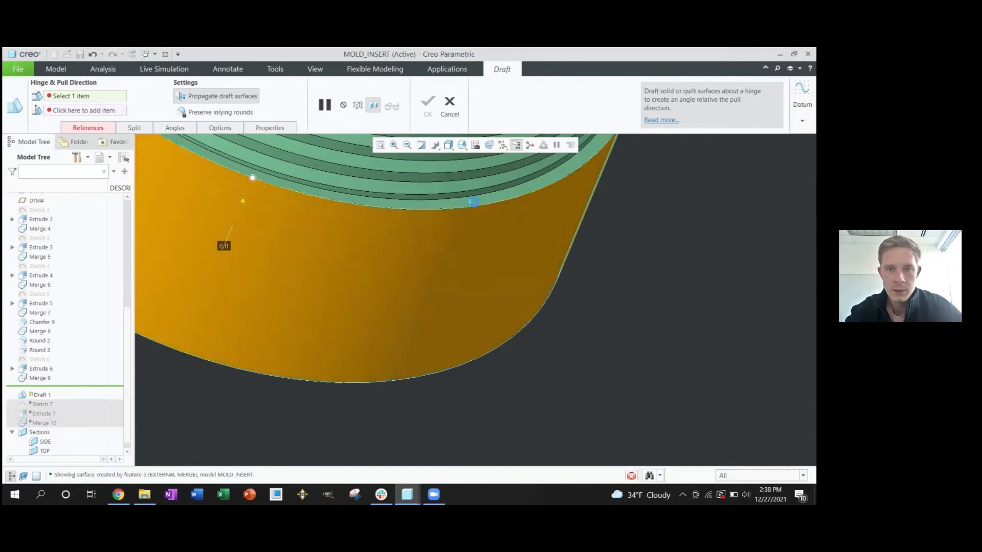
- Complete the base cylinder's draft at 5 degrees and roll the model forward to include the hexagon features
{"action": "scroll", "coordinate": [379, 261], "scroll_direction": "down", "scroll_amount": 2}
{"action": "type", "text": "5"}
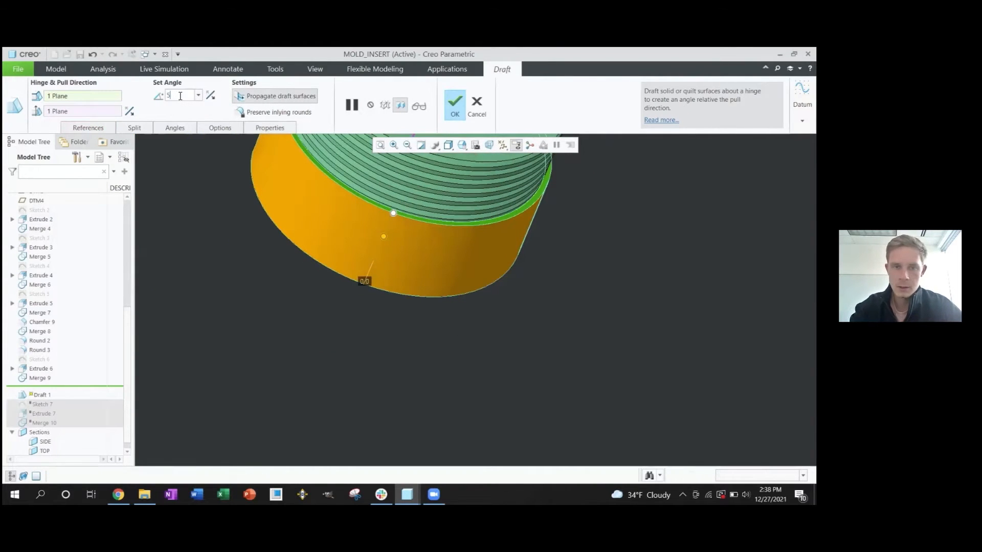
{"action": "key", "text": "Return"}
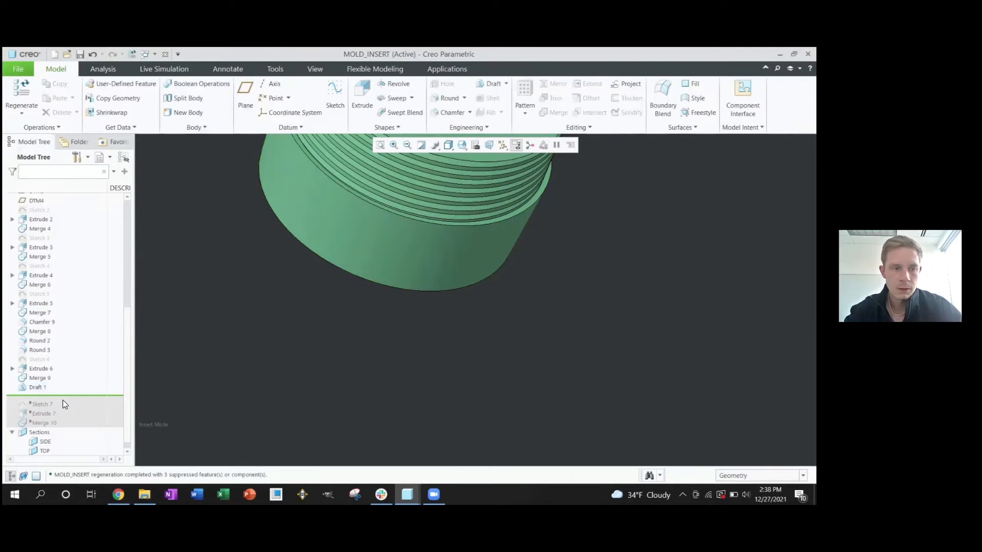
{"action": "left_click_drag", "start_coordinate": [66, 426], "coordinate": [63, 428]}
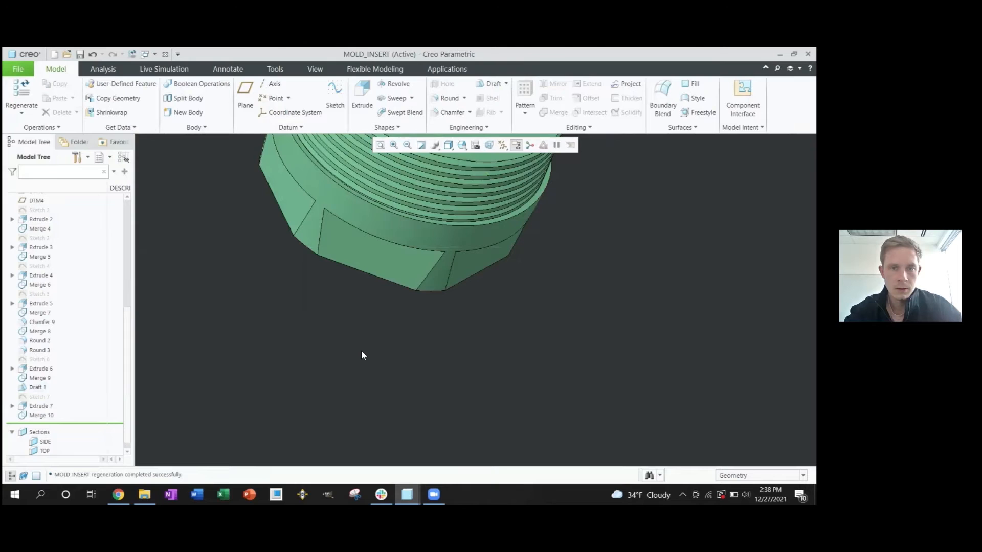
- Open the hexagon sketch, Sketch 7, of the insert's base for editing
{"action": "middle_click_drag", "start_coordinate": [390, 276], "coordinate": [425, 221]}
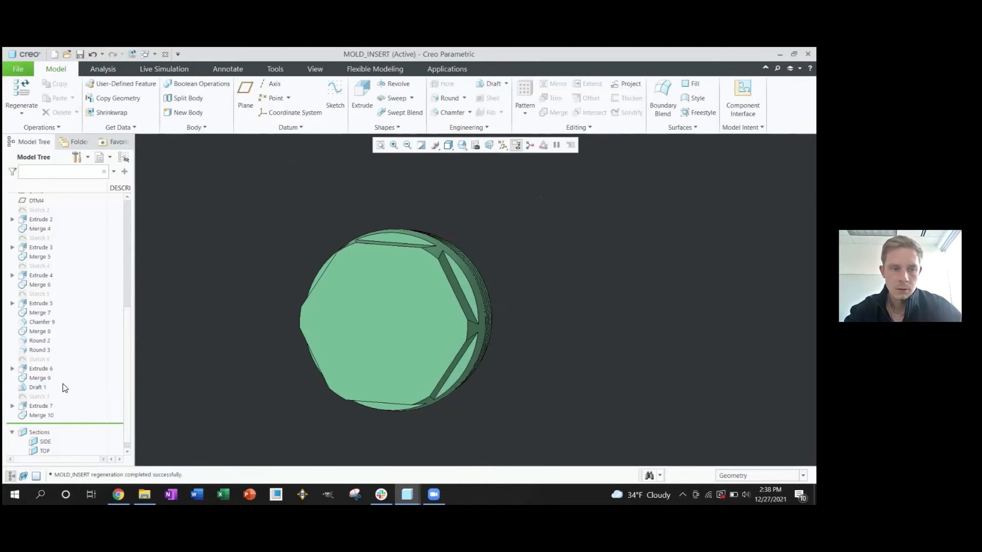
{"action": "left_click", "coordinate": [40, 396]}
{"action": "left_click", "coordinate": [66, 336]}
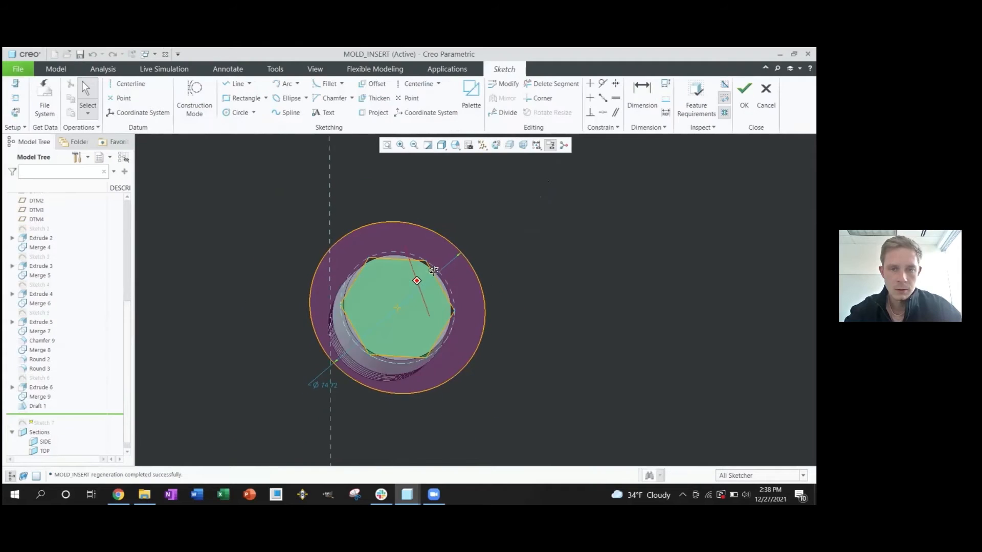
- Try to constrain the hexagon's upper corner coincident with the smaller circular edge of the drafted base
{"action": "scroll", "coordinate": [410, 272], "scroll_direction": "down", "scroll_amount": 4}
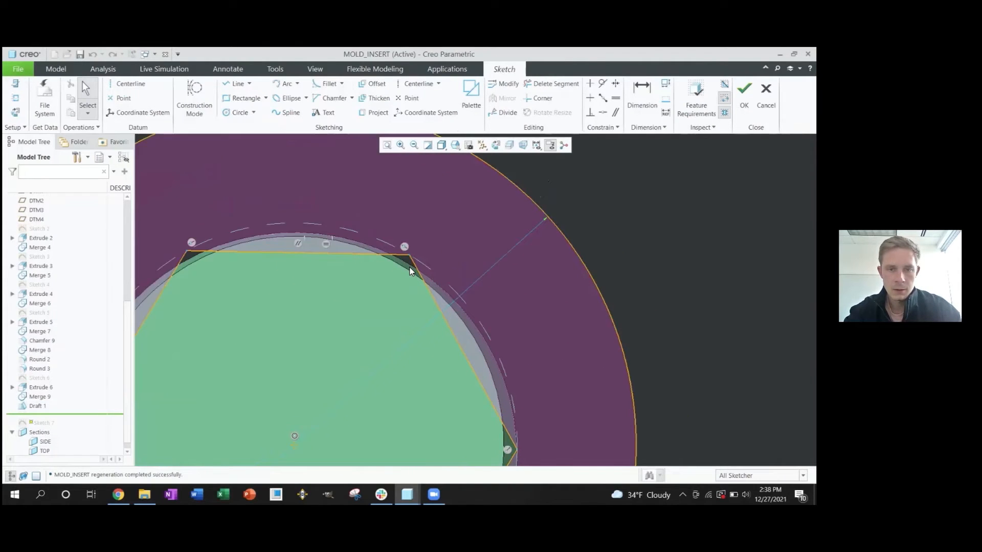
{"action": "scroll", "coordinate": [410, 272], "scroll_direction": "down", "scroll_amount": 2}
{"action": "left_click_drag", "start_coordinate": [401, 266], "coordinate": [410, 267]}
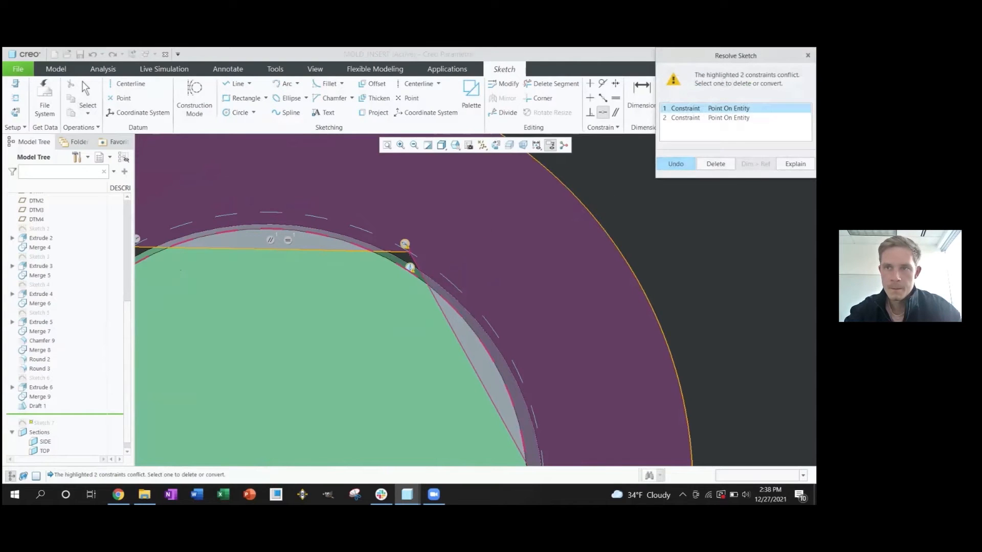
{"action": "left_click", "coordinate": [519, 194]}
{"action": "scroll", "coordinate": [656, 240], "scroll_direction": "up", "scroll_amount": 5}
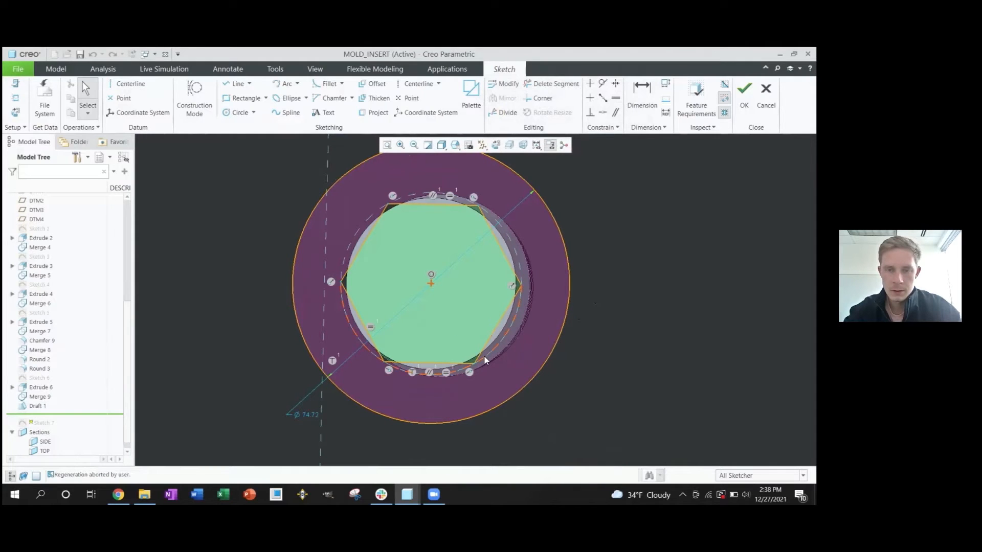
- Release the hexagon from its existing constraint and set the length of its lower side to 20
{"action": "left_click", "coordinate": [499, 352]}
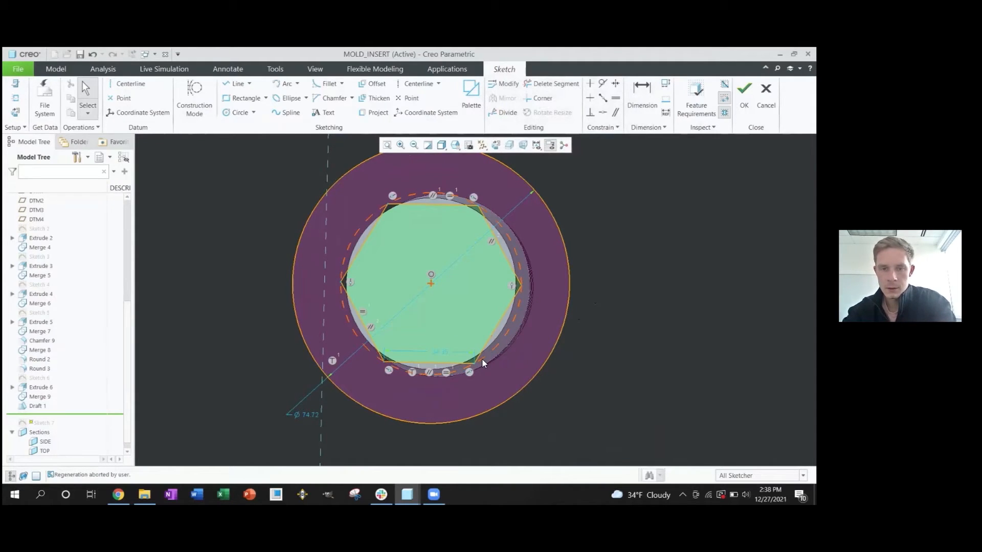
{"action": "scroll", "coordinate": [460, 353], "scroll_direction": "up", "scroll_amount": 3}
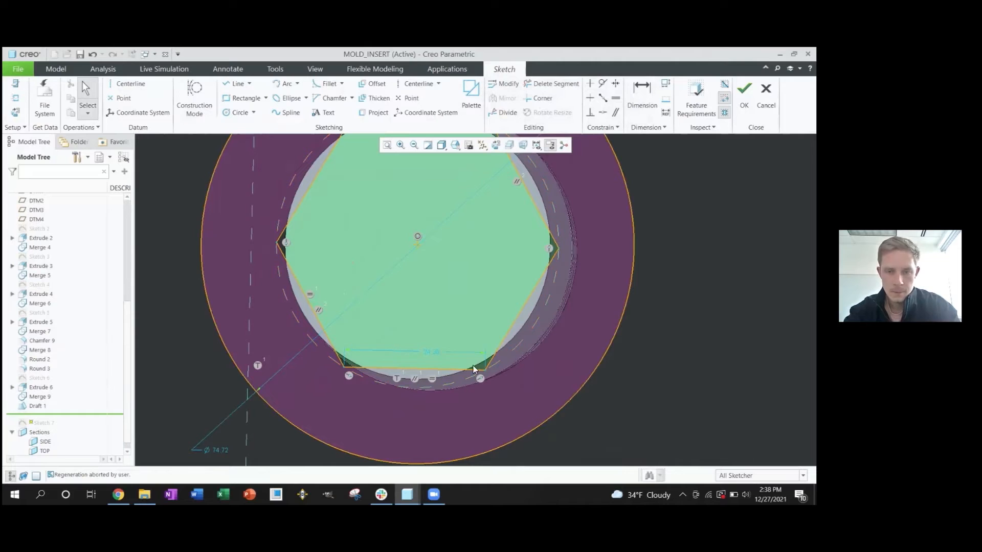
{"action": "double_click", "coordinate": [425, 353]}
{"action": "type", "text": "20"}
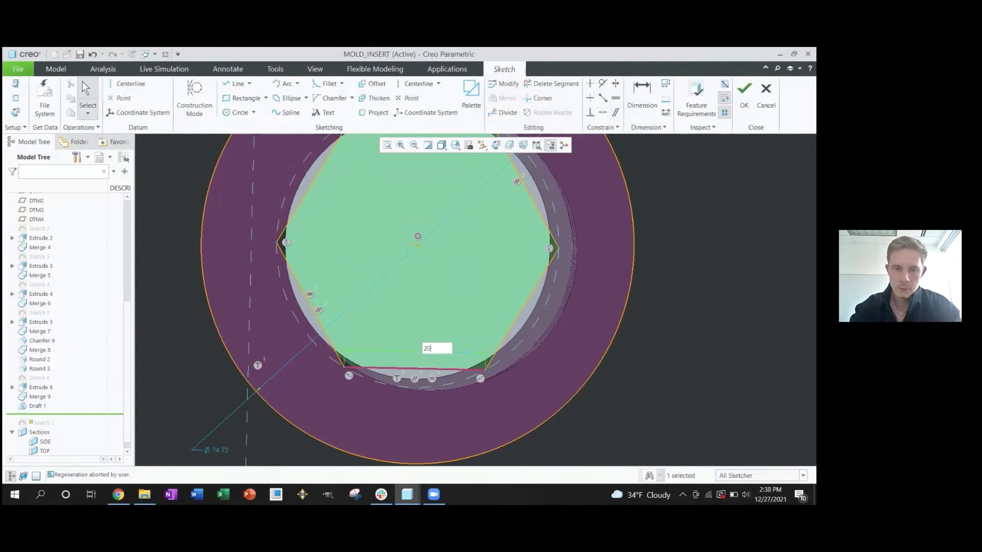
{"action": "key", "text": "Return"}
- Constrain the hexagon's two left sides to equal length and delete a conflicting item to resolve the sketch
{"action": "left_click", "coordinate": [616, 98]}
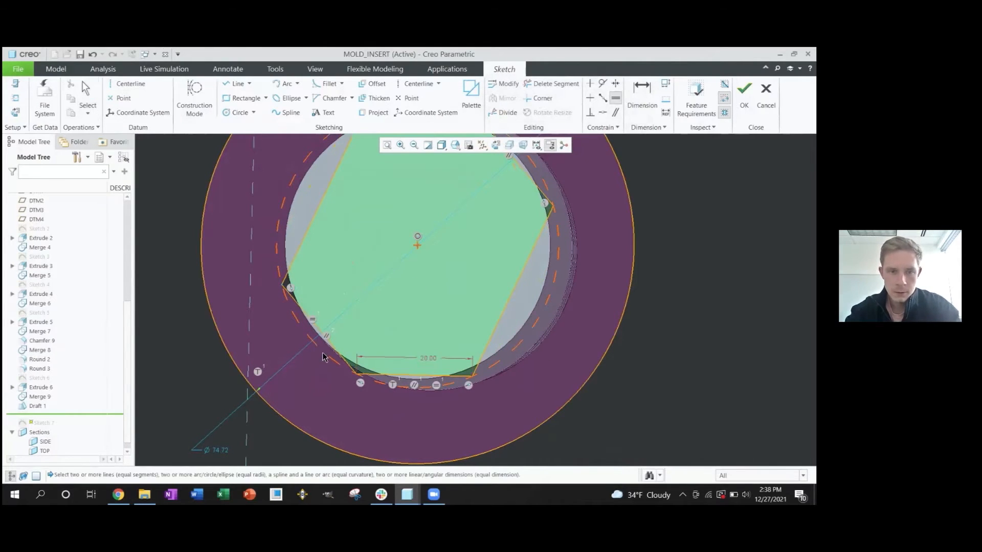
{"action": "left_click", "coordinate": [309, 222]}
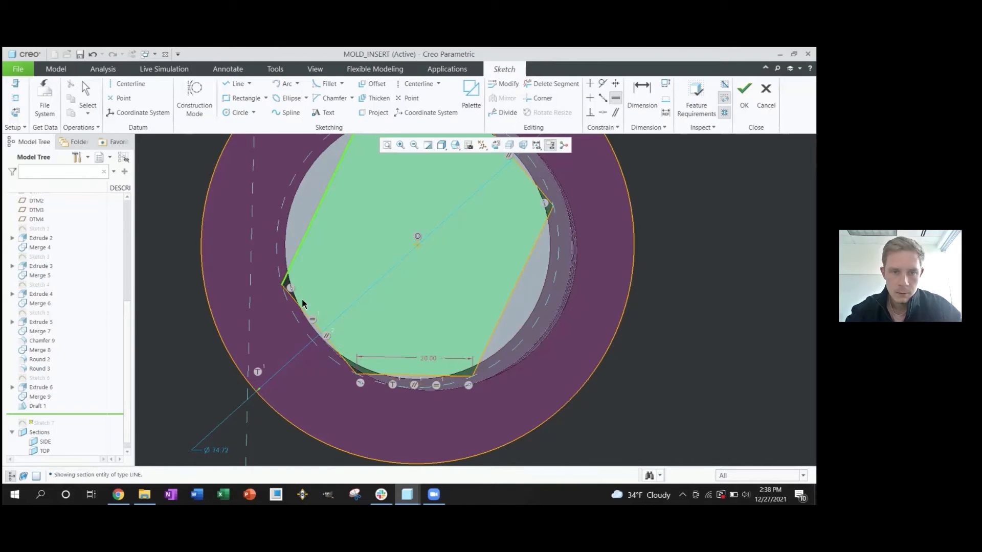
{"action": "left_click", "coordinate": [301, 303]}
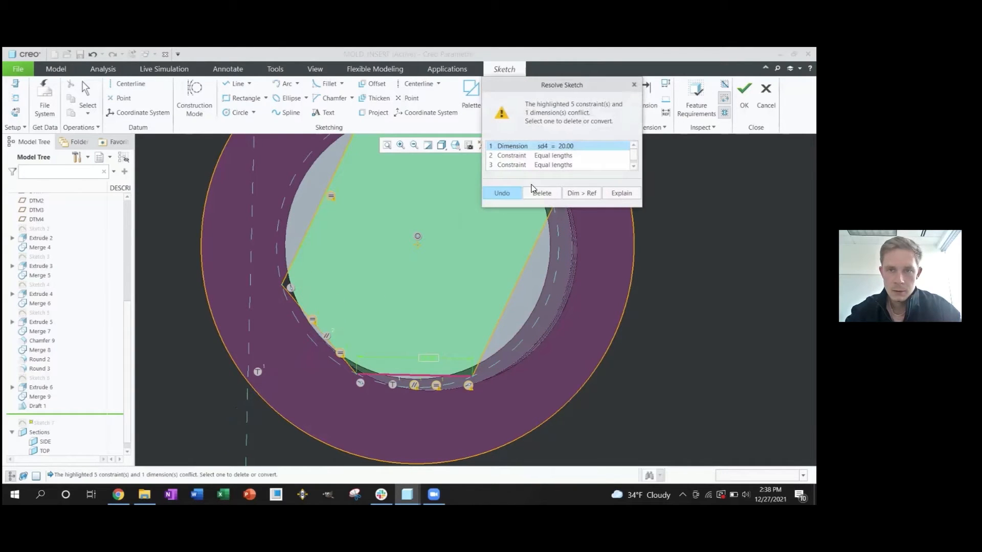
{"action": "left_click", "coordinate": [552, 158]}
{"action": "left_click", "coordinate": [542, 193]}
{"action": "scroll", "coordinate": [633, 287], "scroll_direction": "down", "scroll_amount": 2}
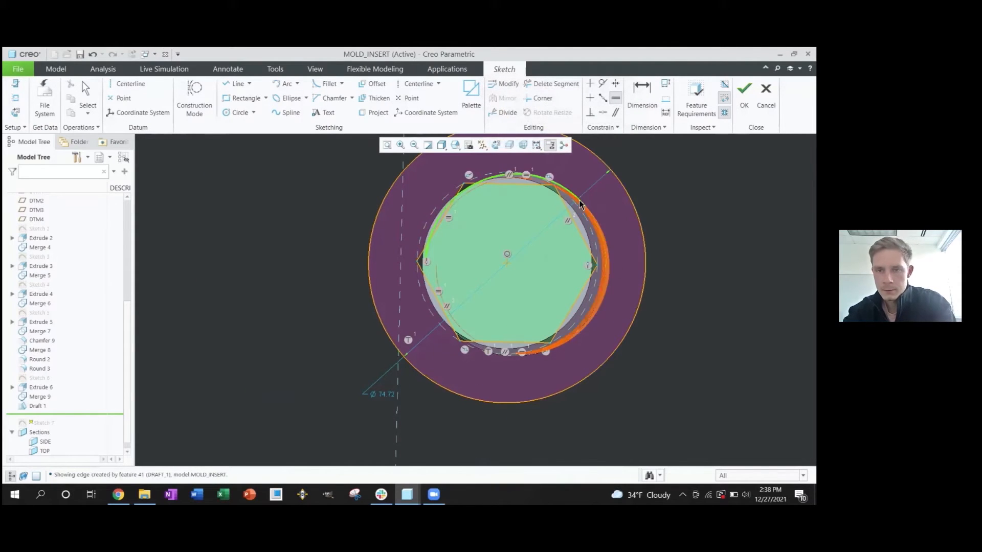
- Delete the constraints that tie the hexagon's upper and lower corners to the old reference circle
{"action": "left_click", "coordinate": [591, 231]}
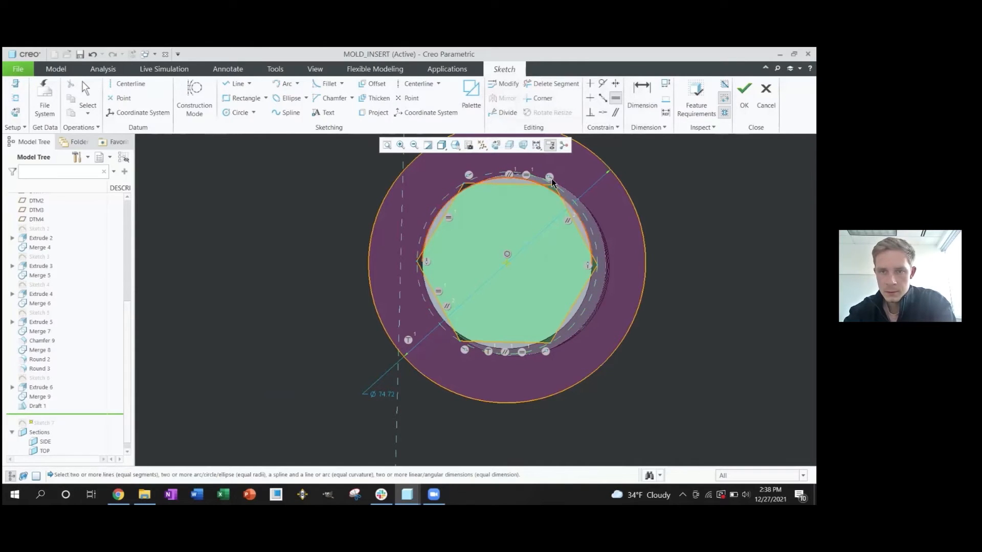
{"action": "middle_click", "coordinate": [565, 166]}
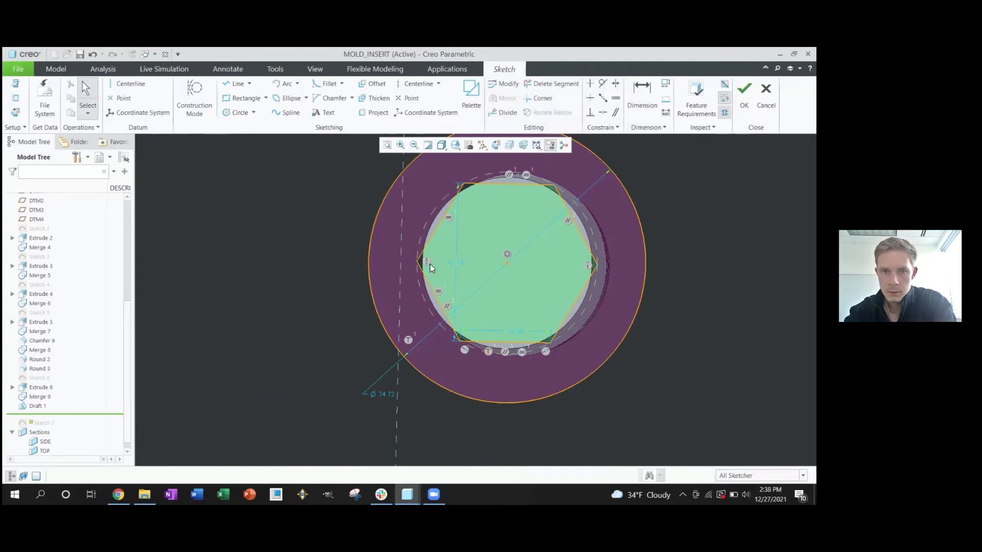
{"action": "key", "text": "Delete"}
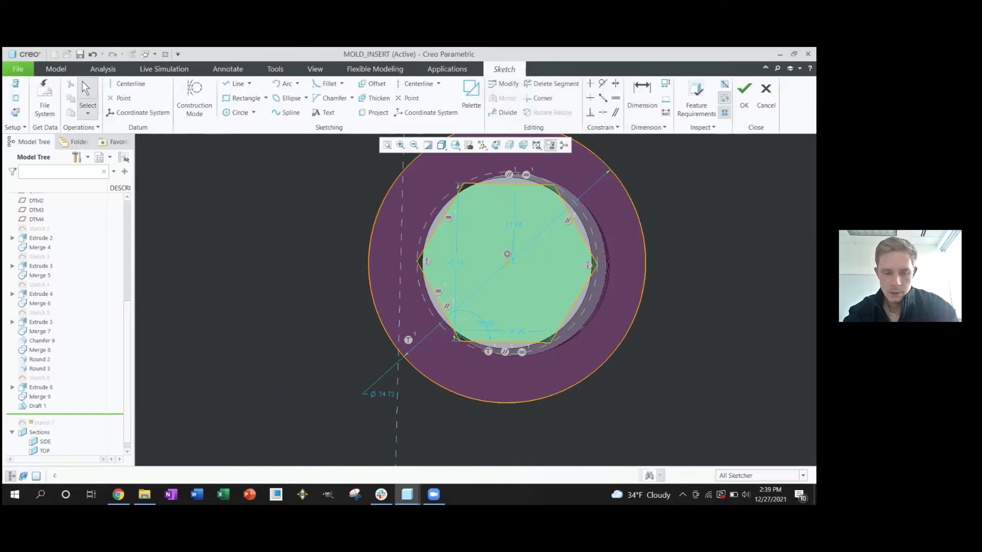
- Try to constrain the hexagon's right corner coincident with the smaller circular edge of the drafted base
{"action": "left_click", "coordinate": [602, 112]}
{"action": "left_click", "coordinate": [601, 266]}
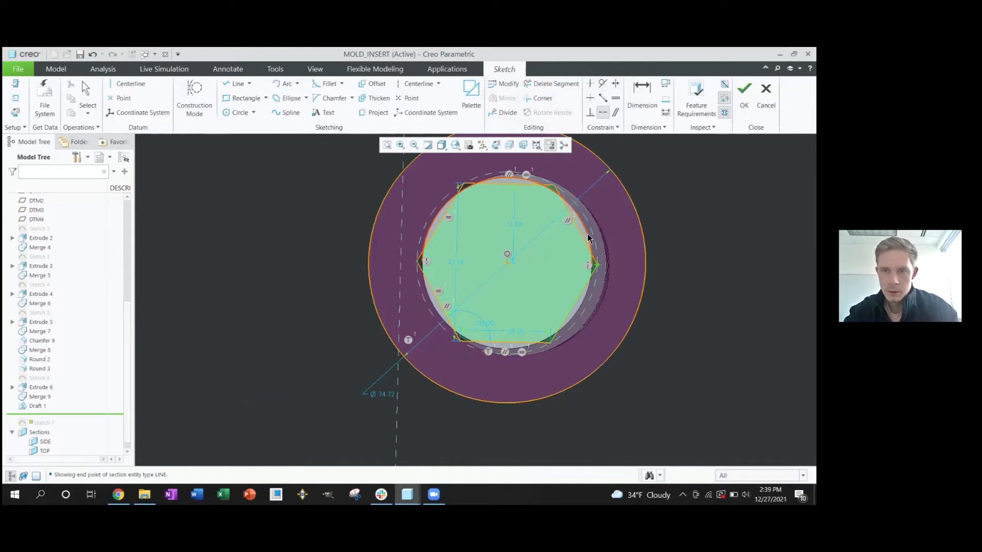
{"action": "left_click", "coordinate": [588, 238]}
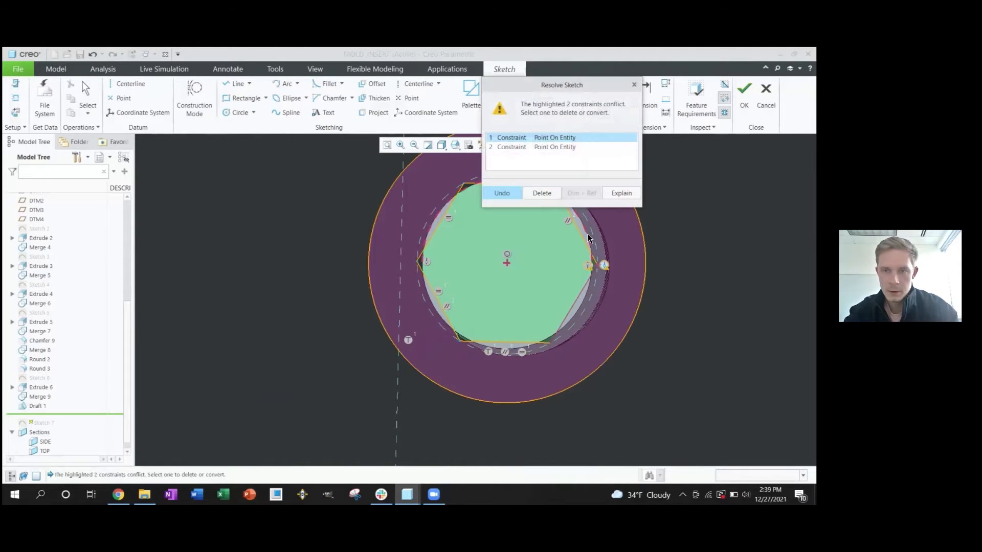
{"action": "left_click", "coordinate": [512, 194]}
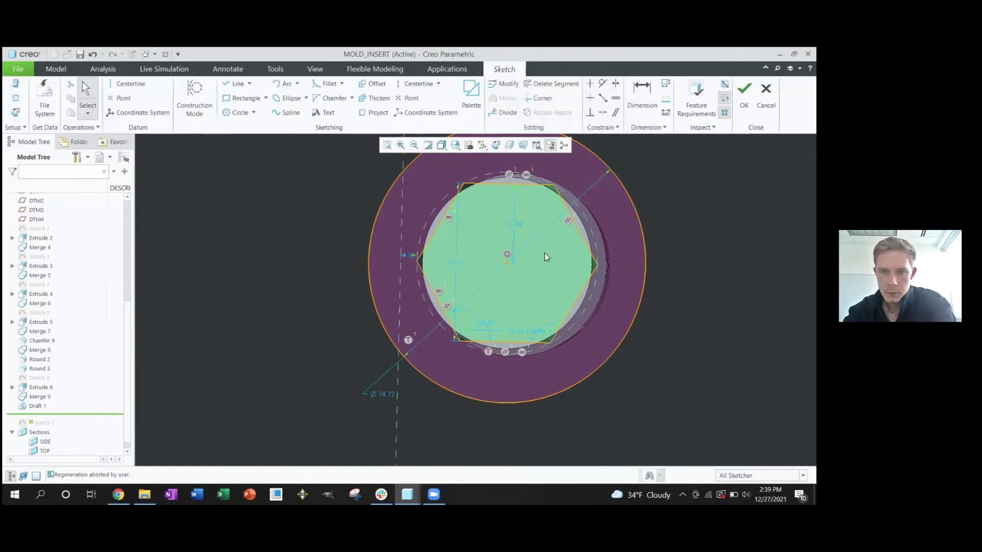
- Constrain the hexagon's right, left and upper-left corners coincident with the smaller circular edge of the drafted base
{"action": "middle_click", "coordinate": [595, 263]}
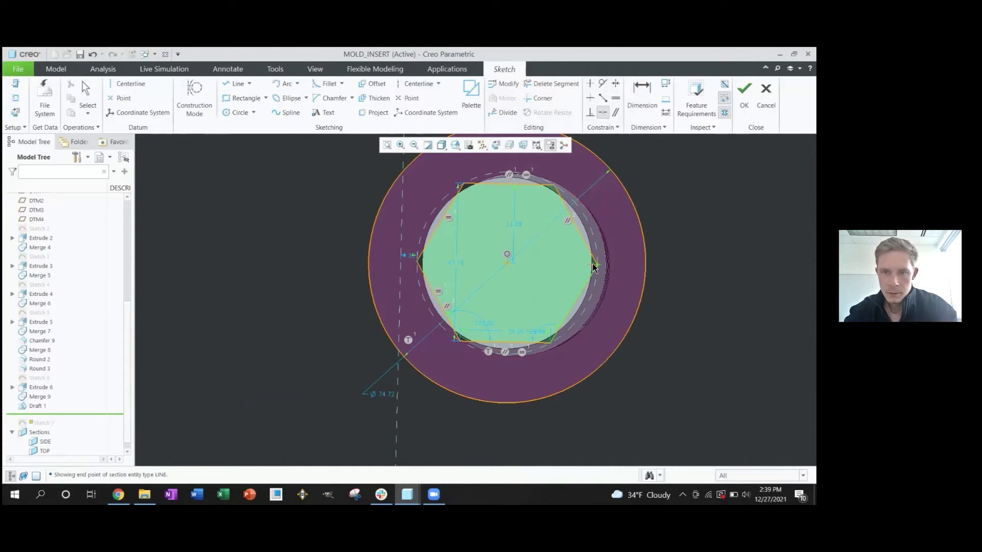
{"action": "left_click", "coordinate": [590, 242]}
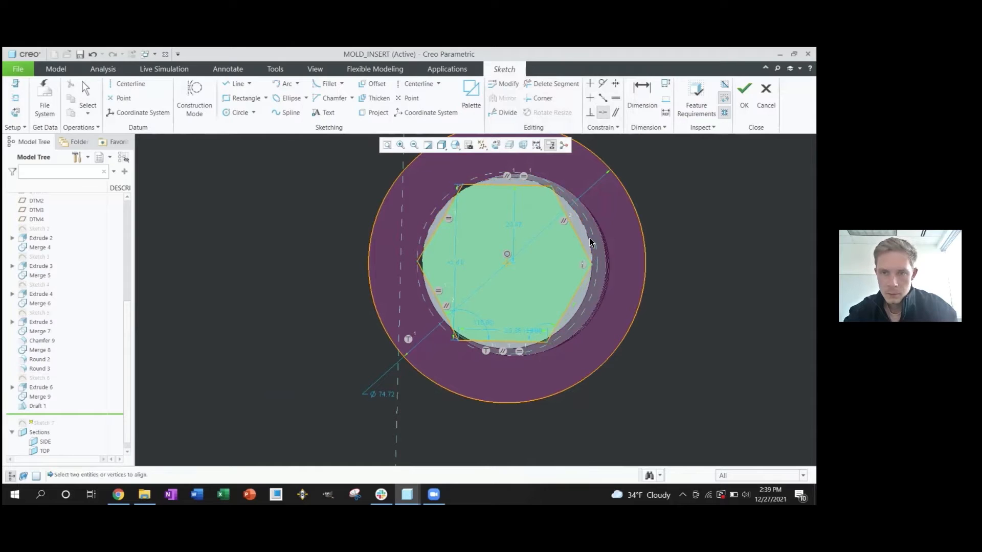
{"action": "left_click", "coordinate": [418, 260]}
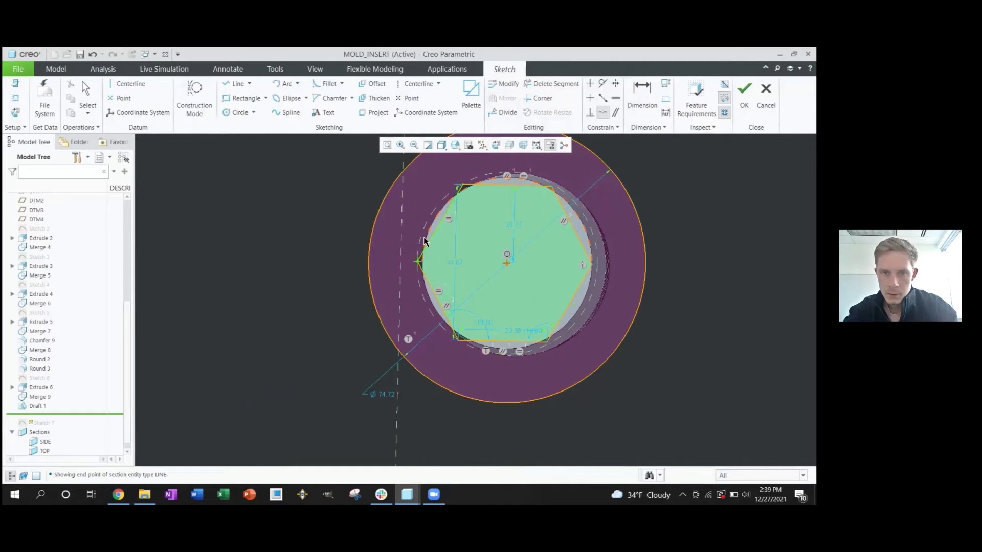
{"action": "left_click", "coordinate": [423, 238]}
{"action": "left_click", "coordinate": [464, 188]}
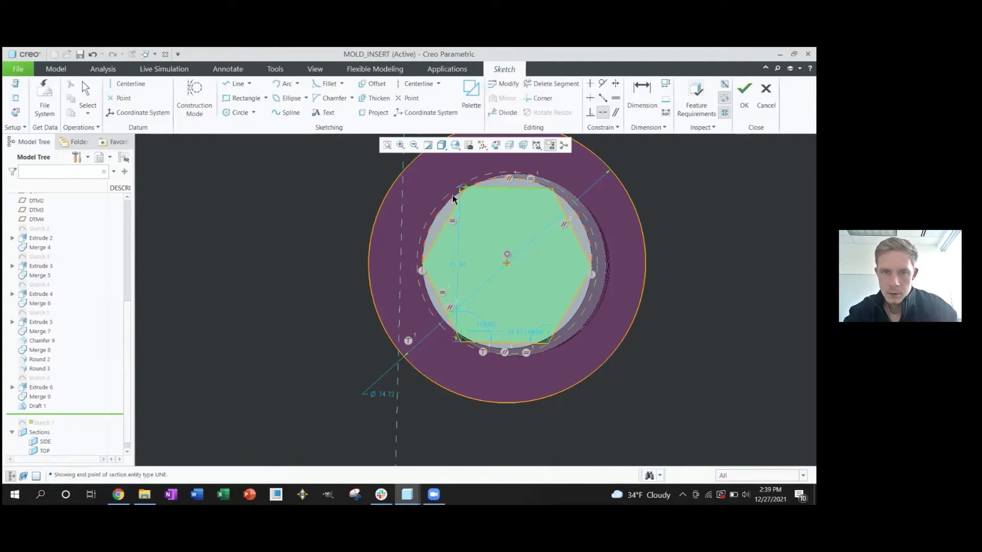
{"action": "left_click", "coordinate": [449, 195]}
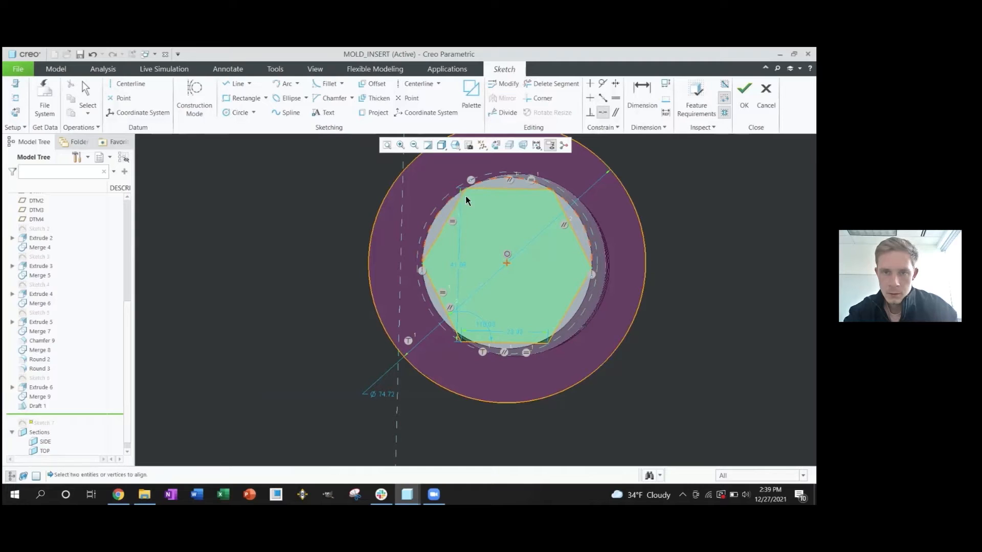
- Constrain the hexagon's lower-left and lower-right corners coincident with the same smaller circular edge
{"action": "left_click", "coordinate": [460, 341]}
{"action": "scroll", "coordinate": [428, 311], "scroll_direction": "down", "scroll_amount": 5}
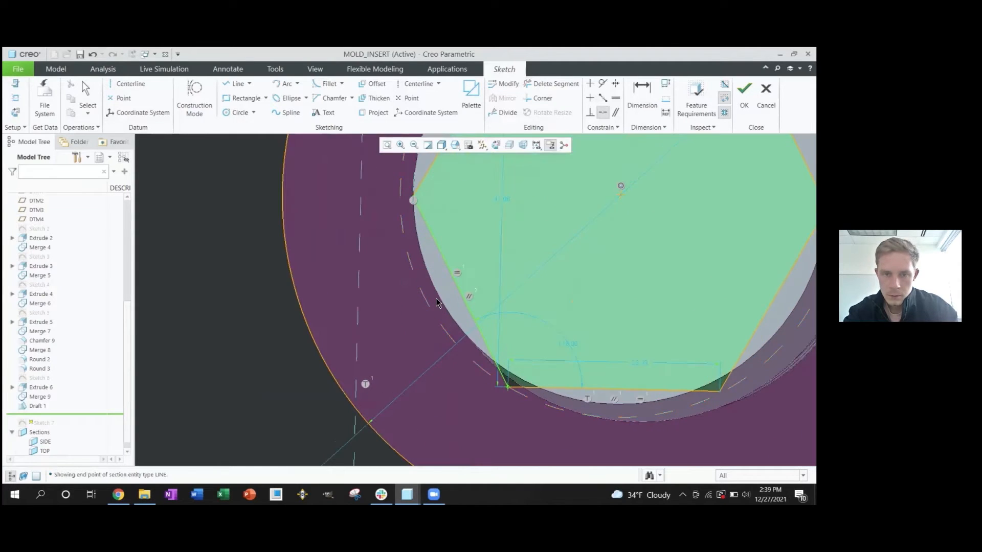
{"action": "scroll", "coordinate": [640, 353], "scroll_direction": "up", "scroll_amount": 5}
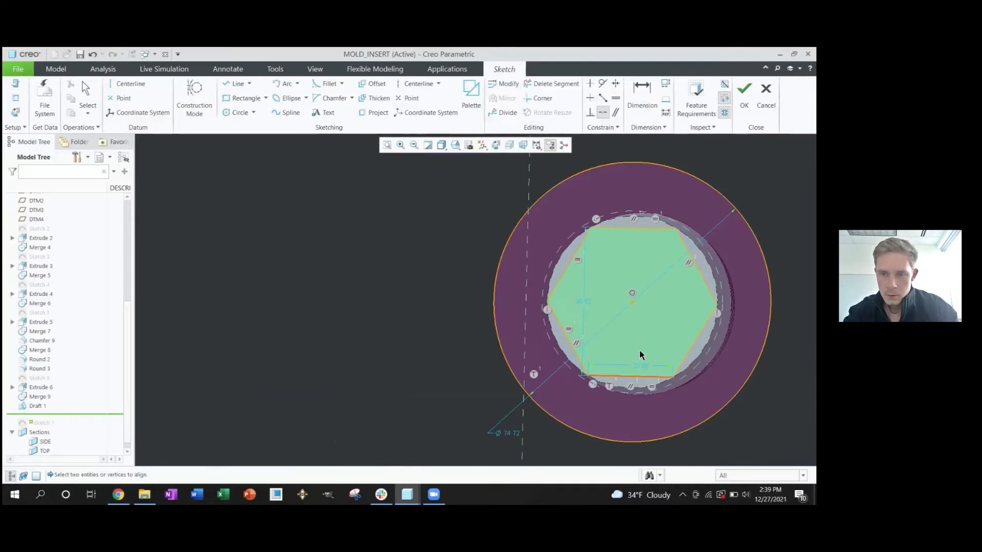
{"action": "middle_click_drag", "start_coordinate": [639, 353], "coordinate": [548, 344]}
{"action": "scroll", "coordinate": [574, 366], "scroll_direction": "down", "scroll_amount": 5}
{"action": "left_click", "coordinate": [576, 369]}
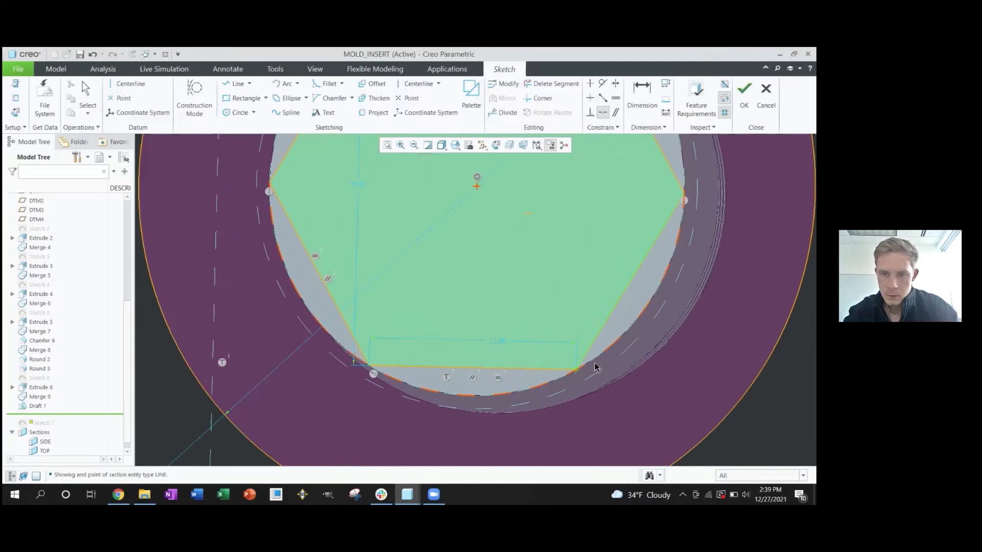
{"action": "left_click", "coordinate": [596, 358]}
{"action": "scroll", "coordinate": [588, 361], "scroll_direction": "up", "scroll_amount": 5}
{"action": "middle_click", "coordinate": [557, 401]}
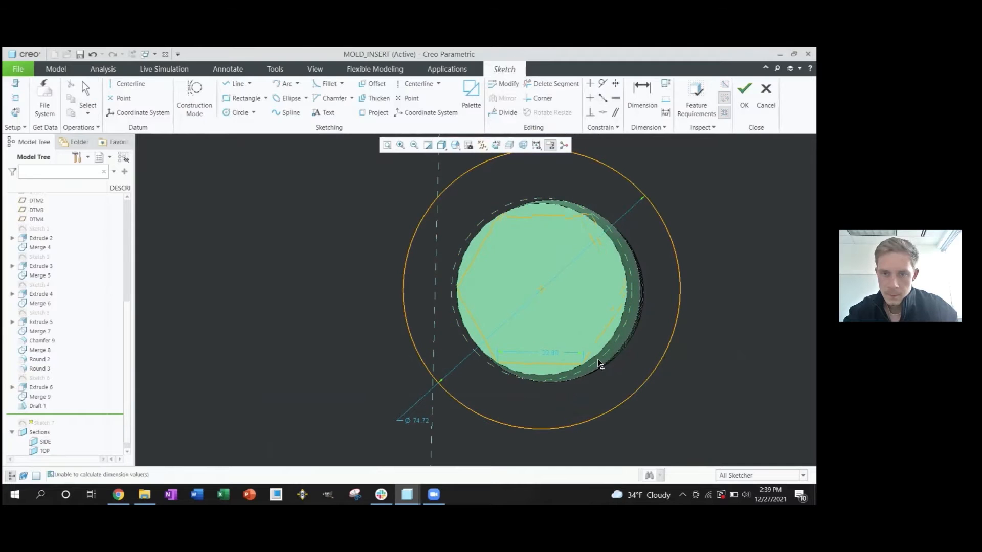
- Constrain the hexagon's upper-right corner coincident with the circular edge and finish the sketch
{"action": "scroll", "coordinate": [591, 243], "scroll_direction": "down", "scroll_amount": 3}
{"action": "key", "text": "i"}
{"action": "left_click", "coordinate": [594, 197]}
{"action": "left_click", "coordinate": [593, 210]}
{"action": "scroll", "coordinate": [543, 256], "scroll_direction": "up", "scroll_amount": 5}
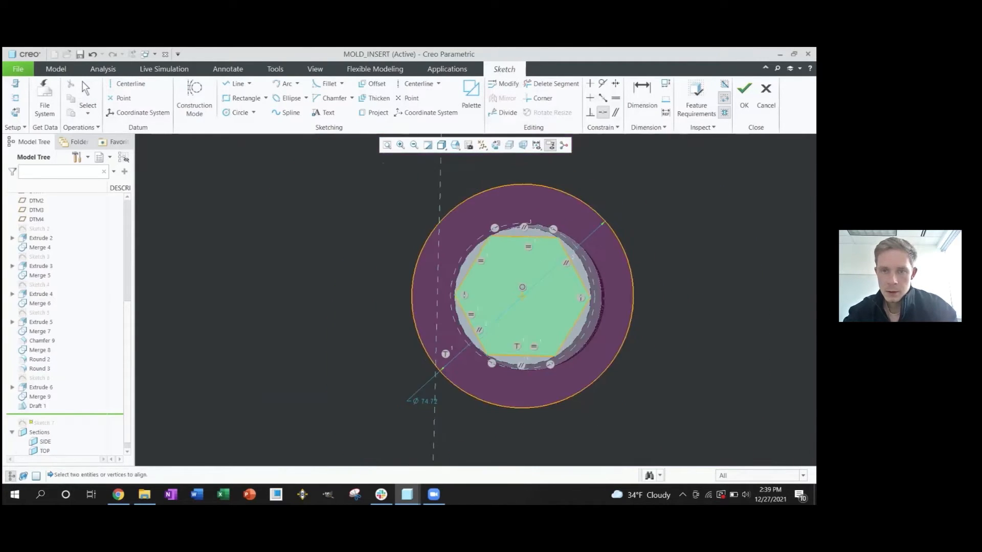
{"action": "middle_click", "coordinate": [543, 256]}
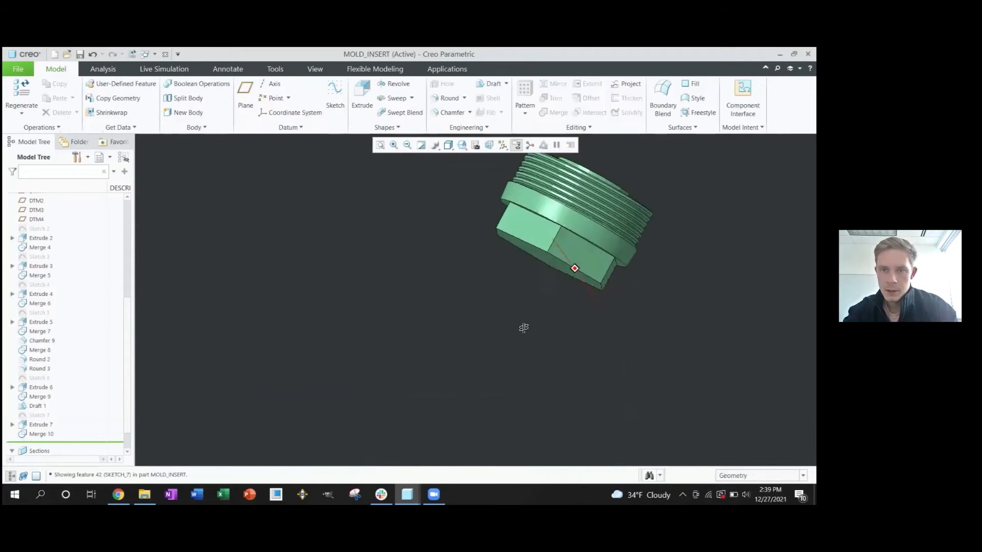
- Begin a round with radius 1 on an edge where the hexagonal base meets the circular flange
{"action": "mouse_move", "coordinate": [523, 327]}
{"action": "middle_mouse_down"}
{"action": "mouse_move", "coordinate": [560, 298]}
{"action": "mouse_move", "coordinate": [543, 323]}
{"action": "mouse_move", "coordinate": [551, 318]}
{"action": "middle_mouse_up"}
{"action": "scroll", "coordinate": [591, 236], "scroll_direction": "down", "scroll_amount": 4}
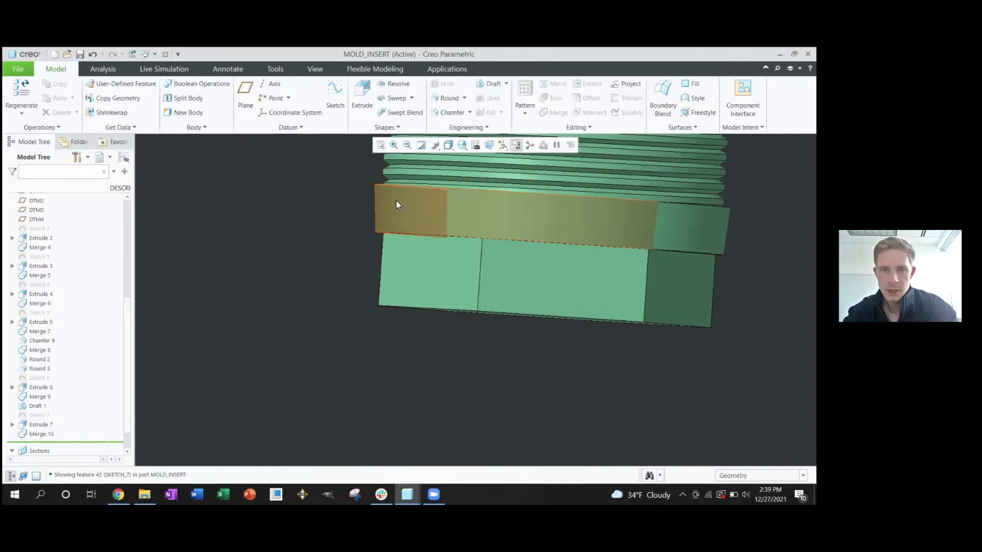
{"action": "middle_click_drag", "start_coordinate": [382, 206], "coordinate": [516, 218]}
{"action": "scroll", "coordinate": [558, 241], "scroll_direction": "up", "scroll_amount": 5}
{"action": "mouse_move", "coordinate": [574, 243]}
{"action": "middle_mouse_down"}
{"action": "mouse_move", "coordinate": [570, 254]}
{"action": "mouse_move", "coordinate": [587, 235]}
{"action": "middle_mouse_up"}
{"action": "scroll", "coordinate": [585, 231], "scroll_direction": "down", "scroll_amount": 3}
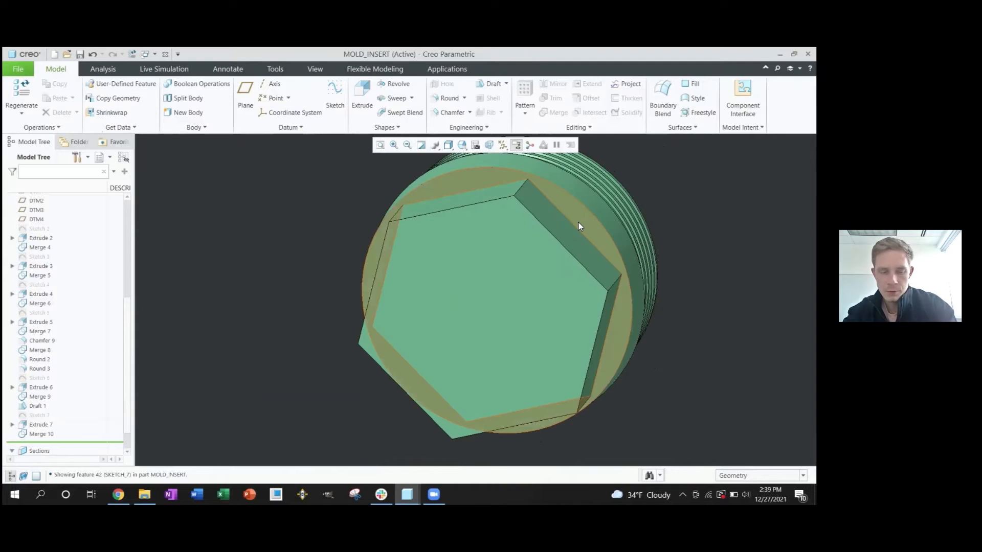
{"action": "key", "text": "r"}
{"action": "left_click", "coordinate": [573, 224]}
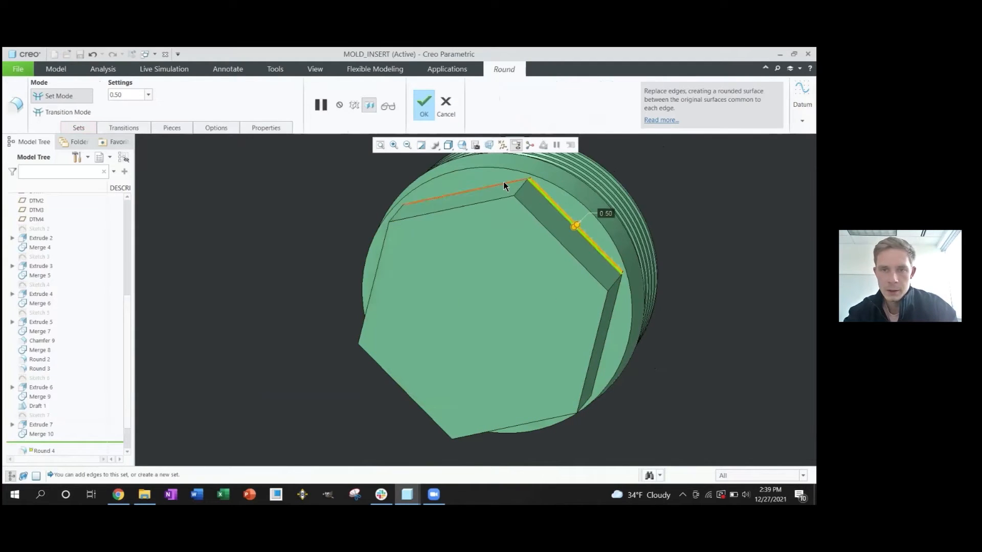
{"action": "type", "text": "1"}
{"action": "key", "text": "Return"}
- Add the neighbouring flange edge, the corner edge between them and the adjacent end-face edges to the round
{"action": "left_click", "coordinate": [453, 195]}
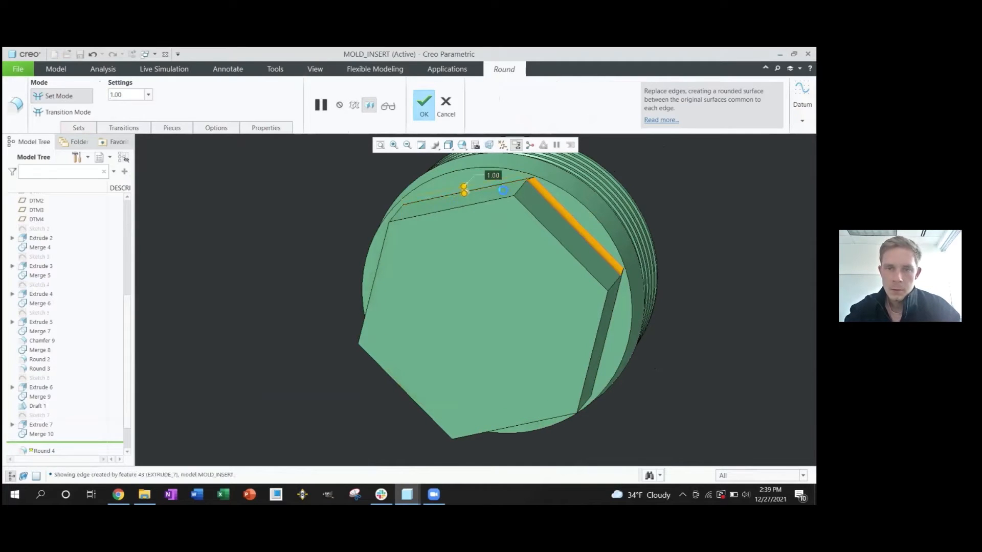
{"action": "left_click", "coordinate": [519, 204], "text": "ctrl"}
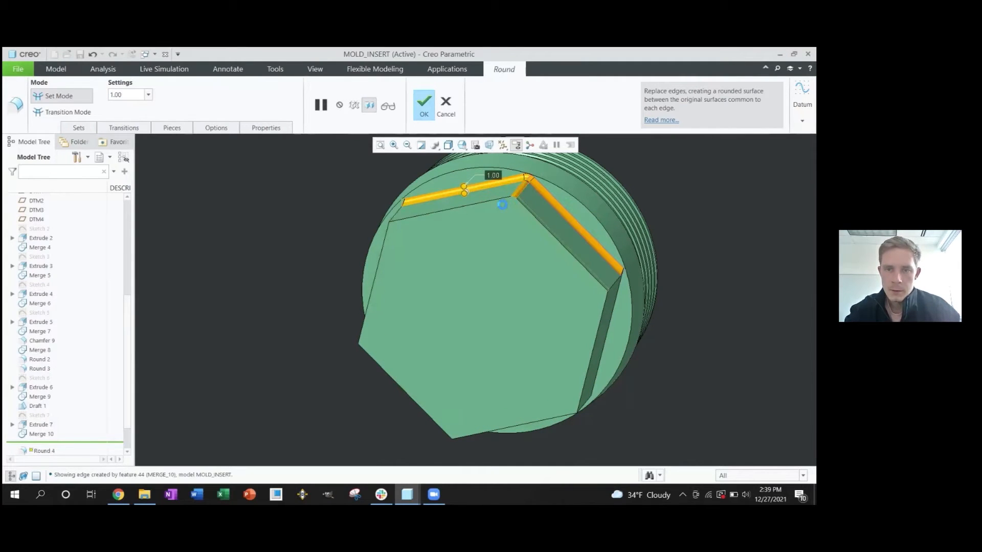
{"action": "left_click", "coordinate": [496, 201], "text": "ctrl"}
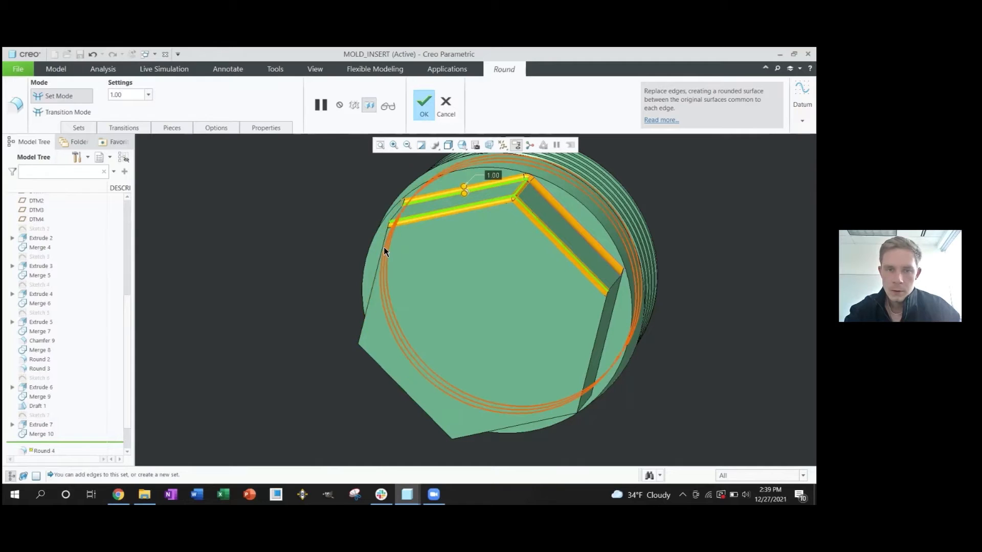
{"action": "left_click", "coordinate": [384, 247], "text": "ctrl"}
- Add the hexagon's remaining corner edges and the edges where its other sides meet the flange to the round
{"action": "middle_click_drag", "start_coordinate": [414, 241], "coordinate": [392, 219]}
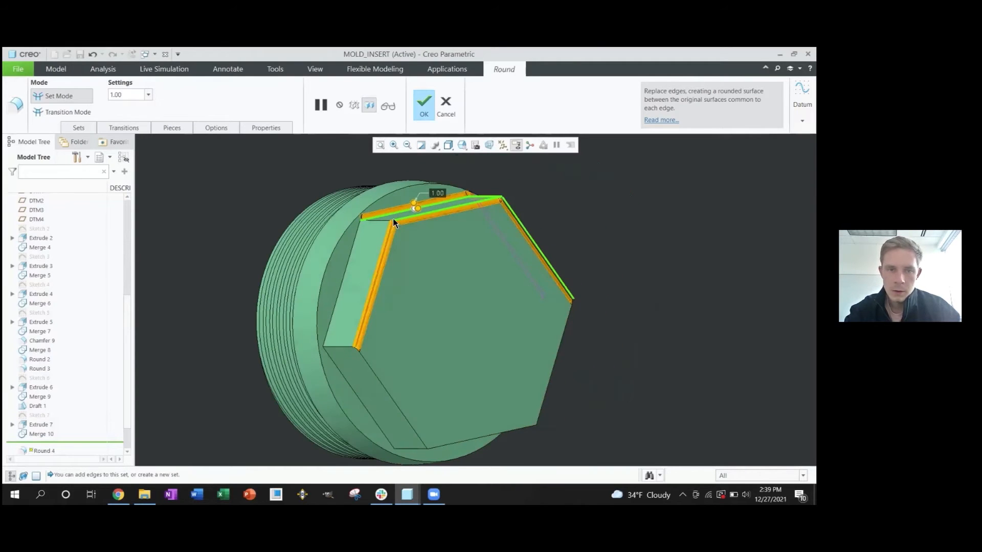
{"action": "left_click", "coordinate": [355, 244], "text": "ctrl"}
{"action": "middle_click_drag", "start_coordinate": [375, 339], "coordinate": [354, 254], "text": "shift"}
{"action": "left_click", "coordinate": [355, 274], "text": "ctrl"}
{"action": "left_click", "coordinate": [379, 340], "text": "ctrl"}
{"action": "left_click", "coordinate": [429, 376], "text": "ctrl"}
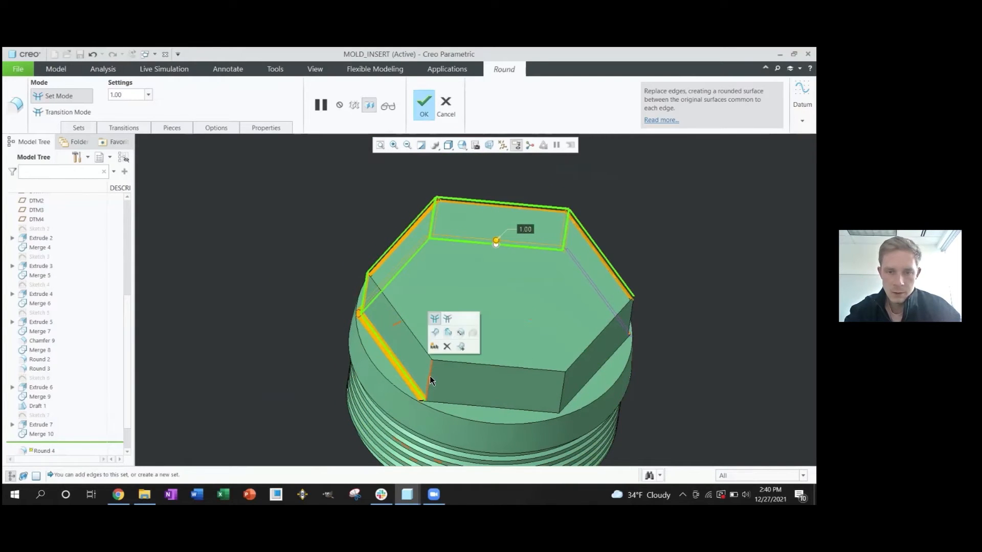
{"action": "left_click", "coordinate": [563, 387], "text": "ctrl"}
{"action": "left_click", "coordinate": [592, 376], "text": "ctrl"}
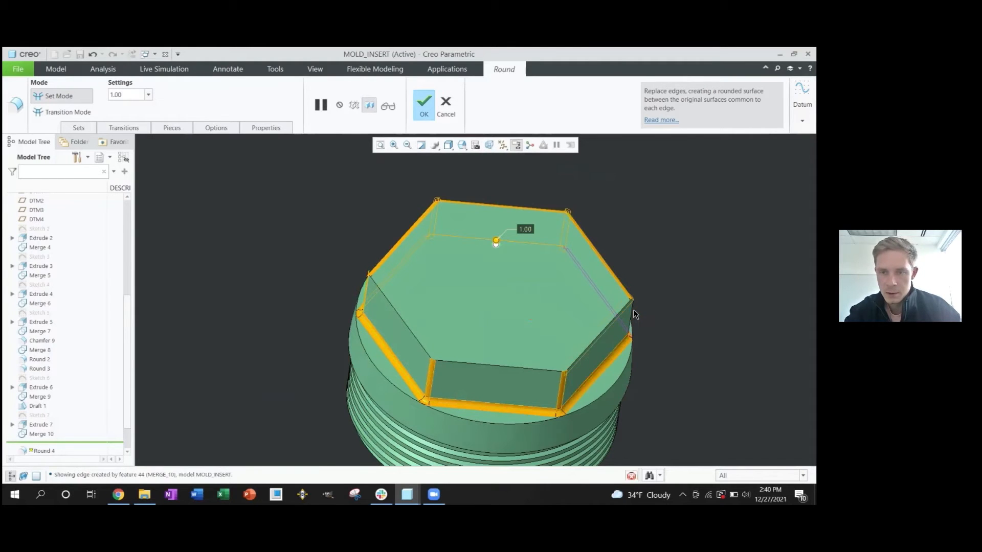
- Add the remaining edges of the hexagon's end face to the round and complete it with radius 1
{"action": "left_click", "coordinate": [396, 313], "text": "ctrl"}
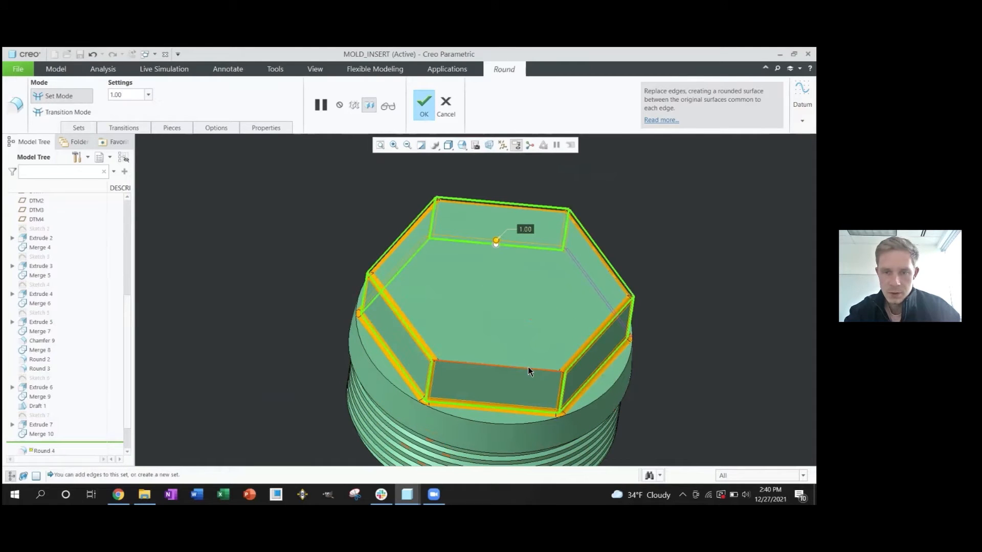
{"action": "left_click", "coordinate": [463, 366], "text": "ctrl"}
{"action": "middle_click_drag", "start_coordinate": [462, 366], "coordinate": [356, 293]}
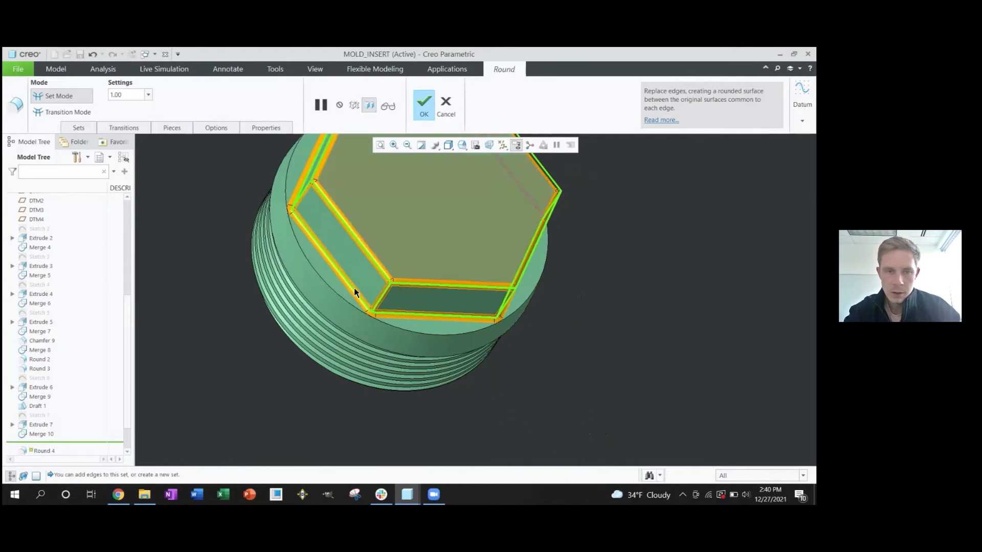
{"action": "left_click", "coordinate": [335, 290], "text": "ctrl"}
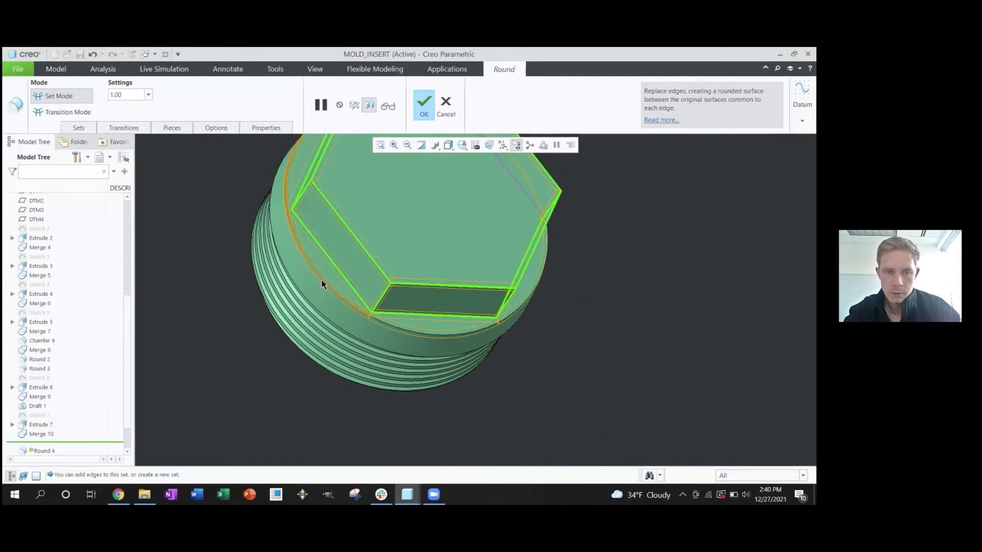
{"action": "middle_click", "coordinate": [439, 246]}
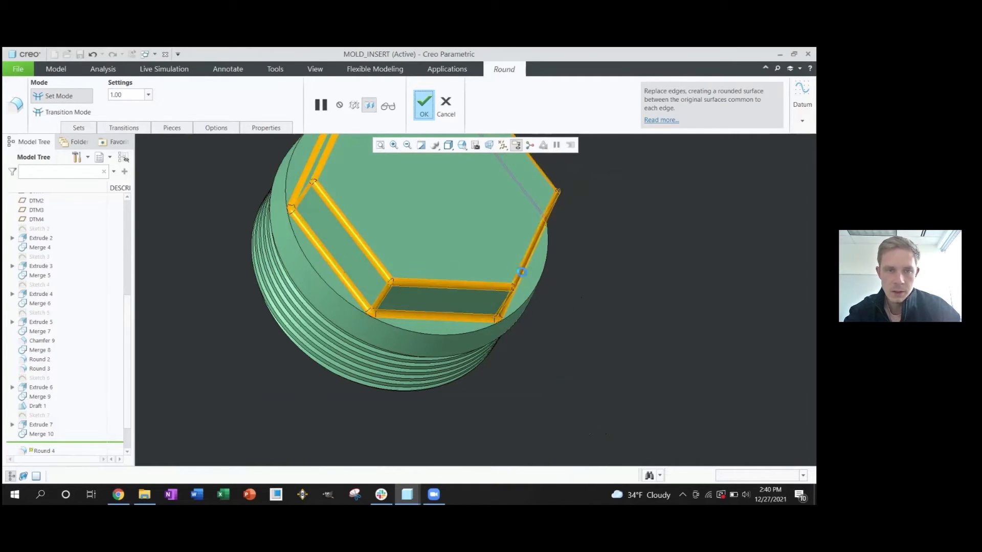
{"action": "middle_click_drag", "start_coordinate": [600, 282], "coordinate": [438, 225]}
{"action": "scroll", "coordinate": [438, 225], "scroll_direction": "down", "scroll_amount": 3}
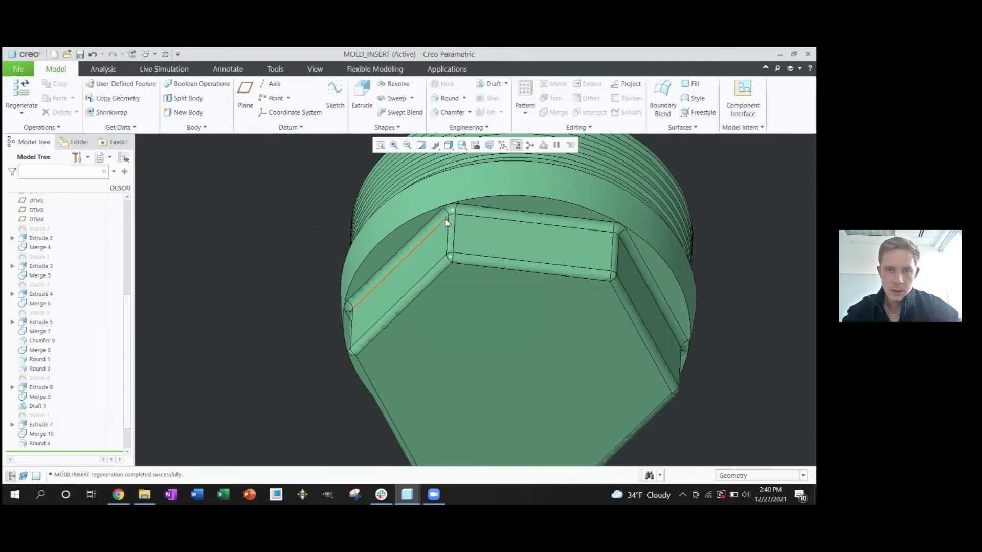
- Round the circular outer edge of the flange above the hexagonal base with radius 1
{"action": "key", "text": "r"}
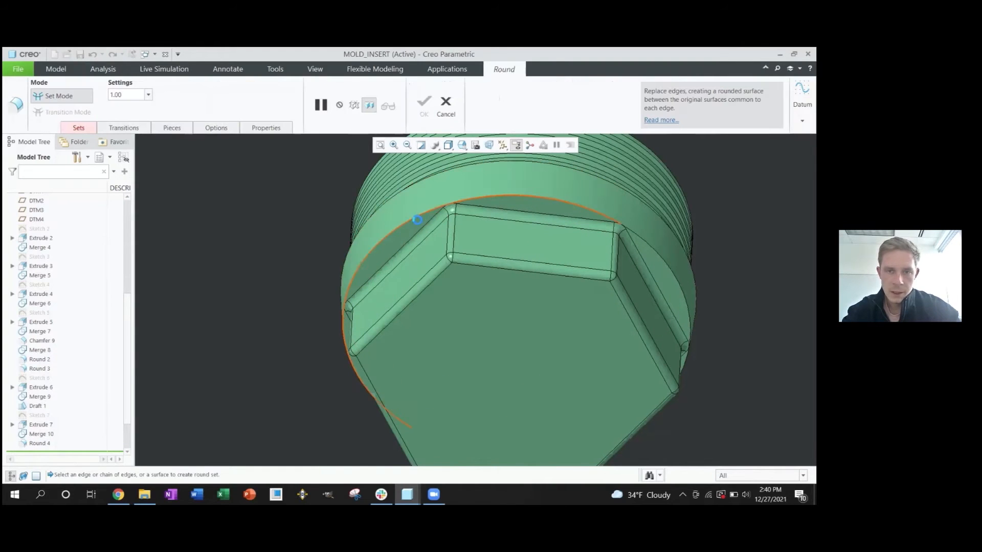
{"action": "left_click", "coordinate": [417, 219]}
{"action": "middle_click", "coordinate": [250, 263]}
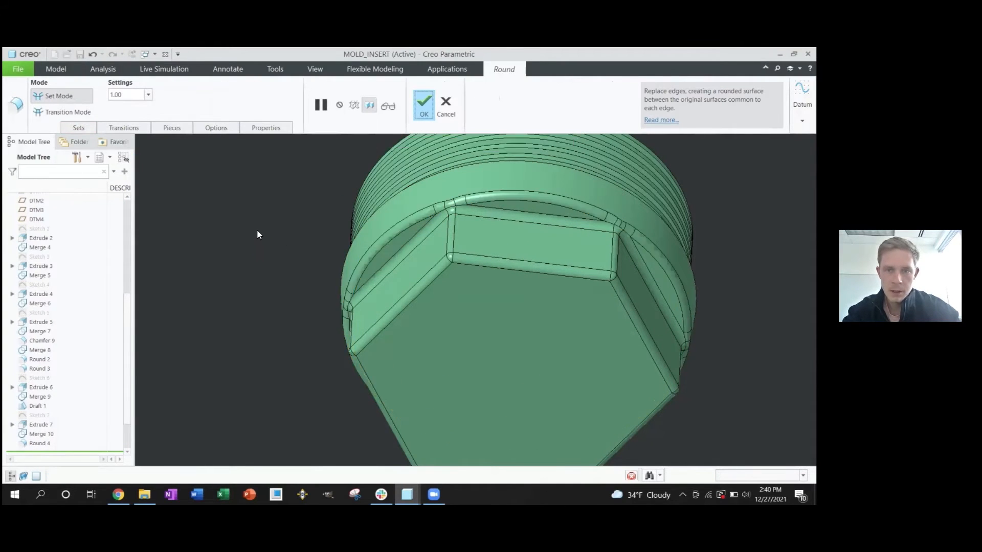
{"action": "left_click", "coordinate": [253, 216]}
{"action": "scroll", "coordinate": [475, 238], "scroll_direction": "up", "scroll_amount": 3}
{"action": "middle_click_drag", "start_coordinate": [475, 239], "coordinate": [412, 290]}
{"action": "scroll", "coordinate": [414, 292], "scroll_direction": "down", "scroll_amount": 4}
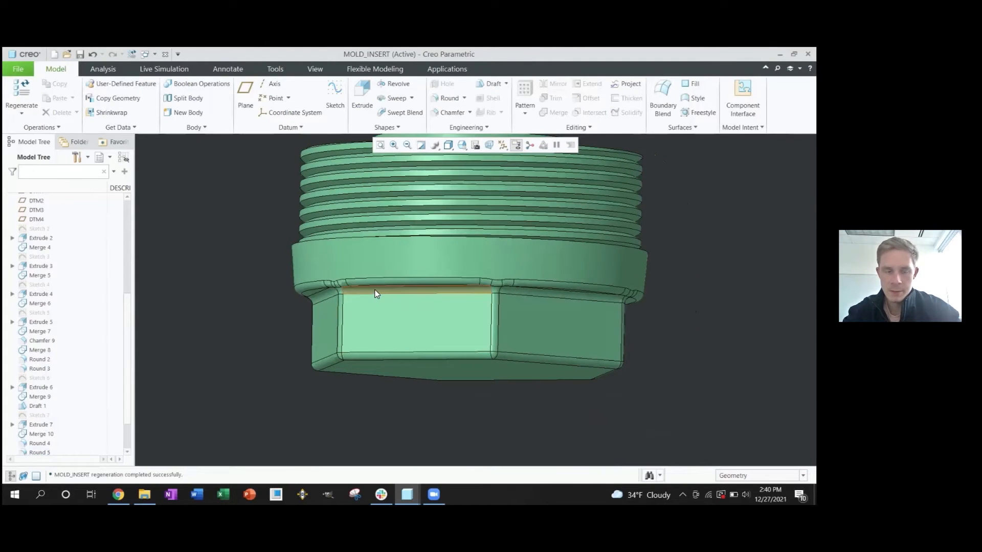
{"action": "scroll", "coordinate": [377, 292], "scroll_direction": "up", "scroll_amount": 4}
{"action": "middle_click_drag", "start_coordinate": [377, 291], "coordinate": [408, 286]}
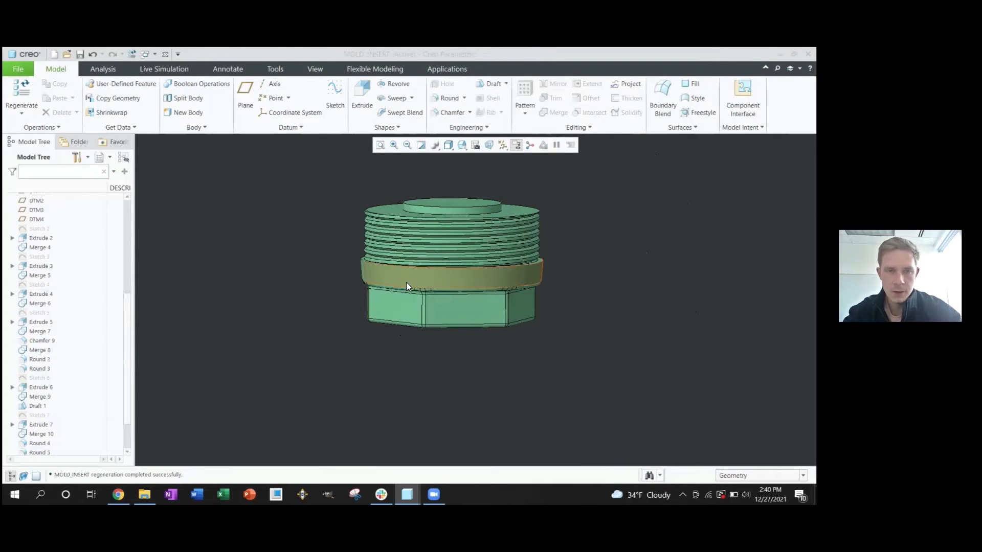
- Switch to the mold core model, examine its circular opening from several angles and return to the mold insert
{"action": "key", "text": "alt+Tab"}
{"action": "scroll", "coordinate": [402, 290], "scroll_direction": "up", "scroll_amount": 2}
{"action": "middle_click_drag", "start_coordinate": [402, 291], "coordinate": [407, 259]}
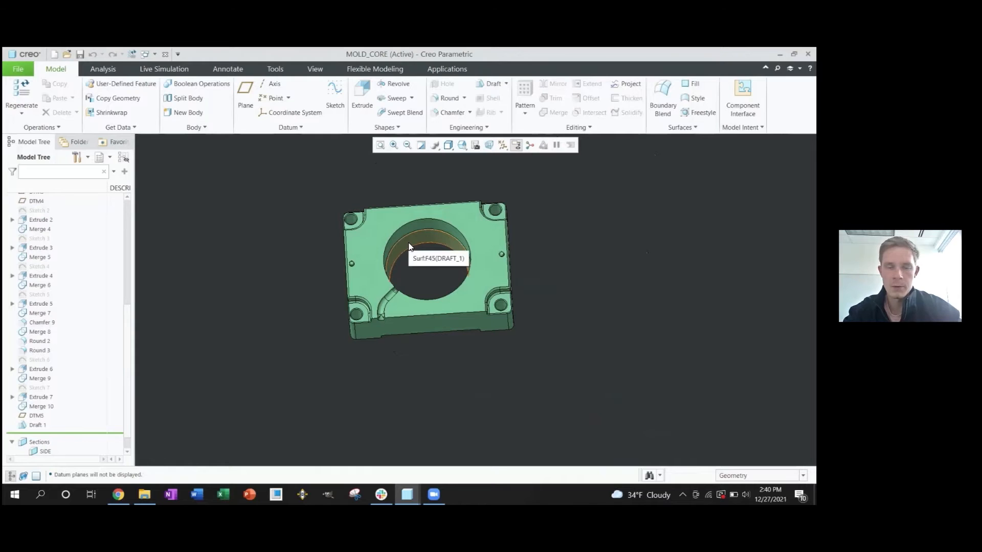
{"action": "scroll", "coordinate": [420, 244], "scroll_direction": "up", "scroll_amount": 1}
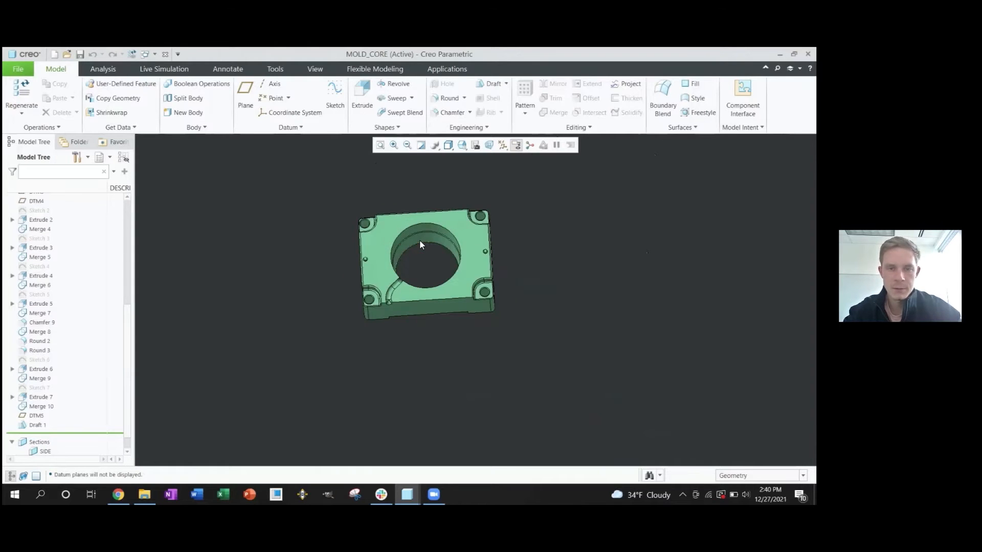
{"action": "scroll", "coordinate": [420, 245], "scroll_direction": "down", "scroll_amount": 3}
{"action": "mouse_move", "coordinate": [420, 250]}
{"action": "middle_mouse_down"}
{"action": "mouse_move", "coordinate": [415, 264]}
{"action": "mouse_move", "coordinate": [425, 258]}
{"action": "middle_mouse_up"}
{"action": "scroll", "coordinate": [428, 261], "scroll_direction": "up", "scroll_amount": 2}
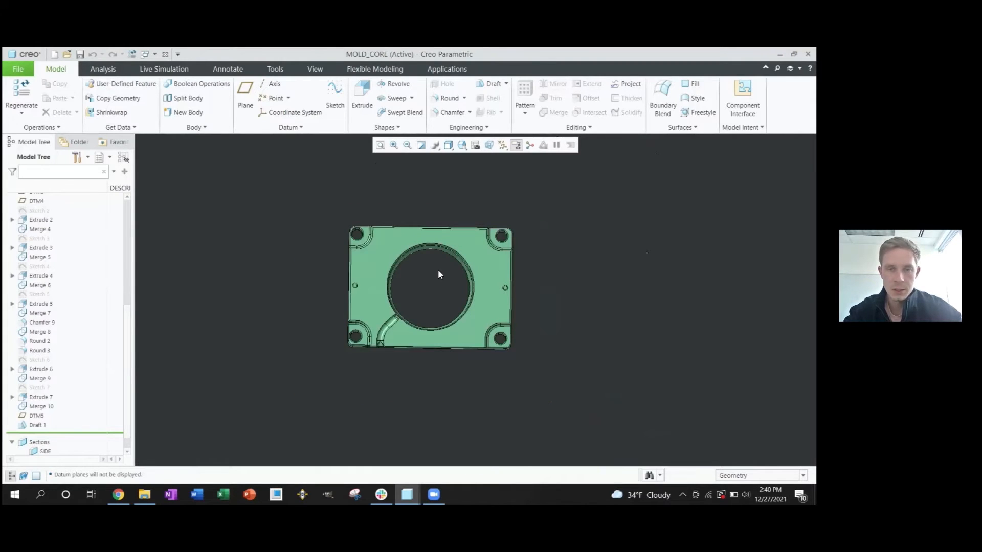
{"action": "key", "text": "alt+Tab"}
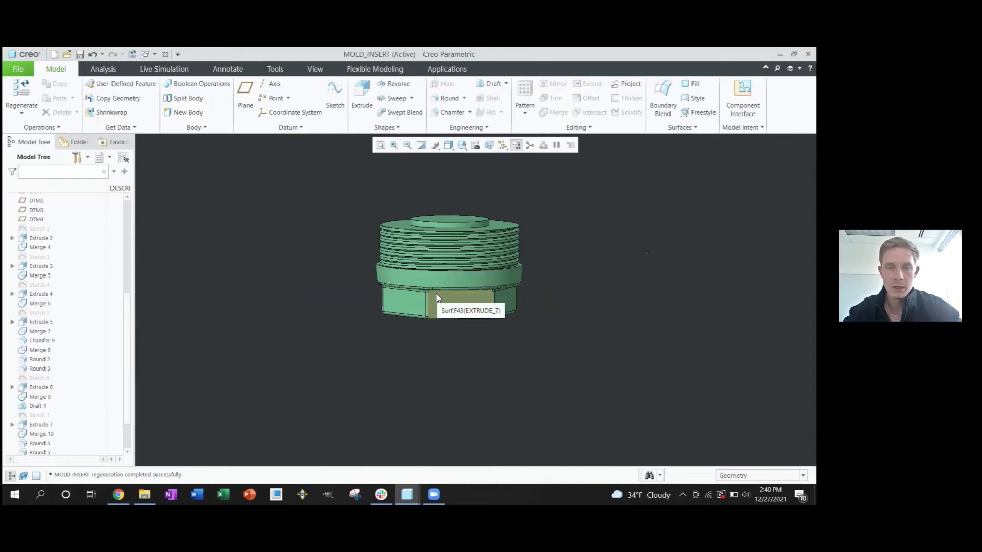
- Display the datum planes and sketches in the mold insert model
{"action": "middle_click_drag", "start_coordinate": [438, 298], "coordinate": [559, 289]}
{"action": "key", "text": "p"}
{"action": "key", "text": "s"}
{"action": "scroll", "coordinate": [503, 317], "scroll_direction": "down", "scroll_amount": 2}
{"action": "scroll", "coordinate": [423, 308], "scroll_direction": "up", "scroll_amount": 4}
{"action": "scroll", "coordinate": [432, 302], "scroll_direction": "down", "scroll_amount": 1}
{"action": "mouse_move", "coordinate": [431, 302]}
{"action": "middle_mouse_down"}
{"action": "mouse_move", "coordinate": [432, 257]}
{"action": "mouse_move", "coordinate": [436, 401]}
{"action": "mouse_move", "coordinate": [431, 332]}
{"action": "middle_mouse_up"}
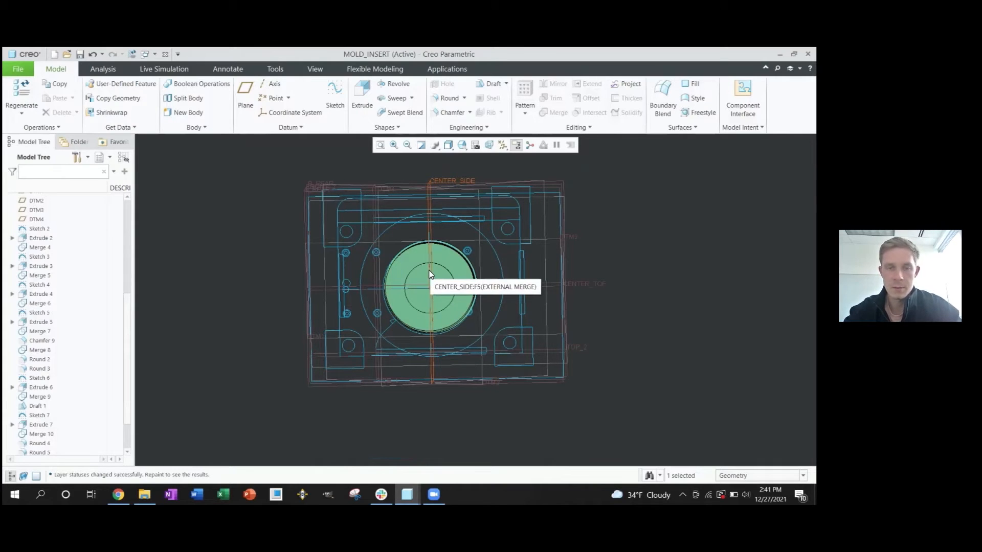
{"action": "middle_click_drag", "start_coordinate": [416, 260], "coordinate": [413, 366]}
{"action": "scroll", "coordinate": [423, 254], "scroll_direction": "up", "scroll_amount": 3}
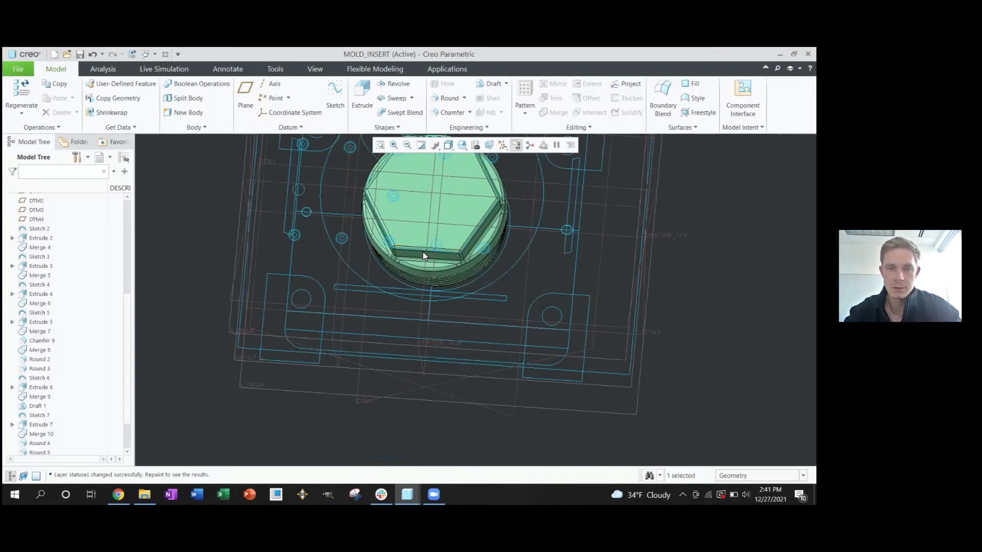
- Start a new sketch on the flat end face of the hexagonal base, viewed straight on
{"action": "left_click", "coordinate": [401, 227]}
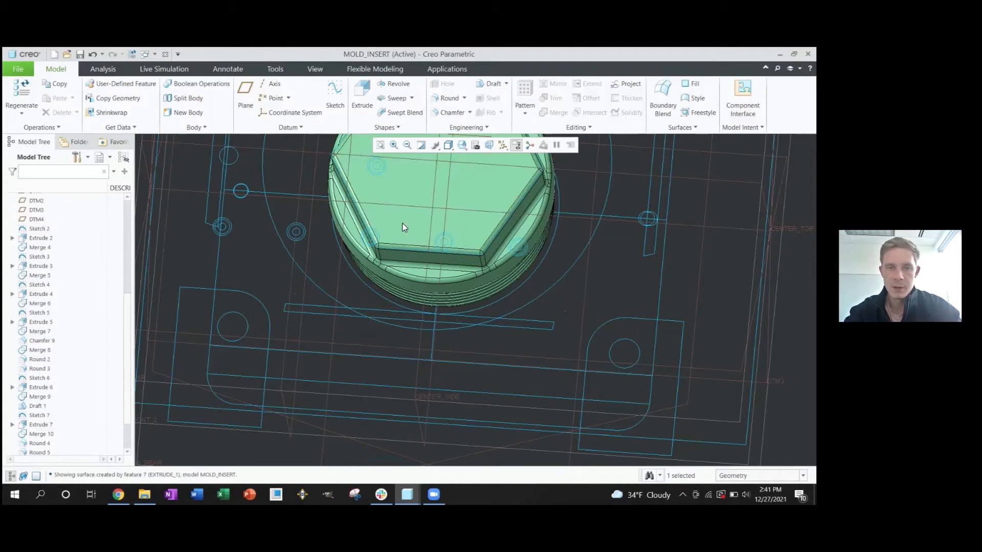
{"action": "scroll", "coordinate": [400, 228], "scroll_direction": "down", "scroll_amount": 5}
{"action": "left_click", "coordinate": [482, 268]}
{"action": "scroll", "coordinate": [422, 222], "scroll_direction": "up", "scroll_amount": 5}
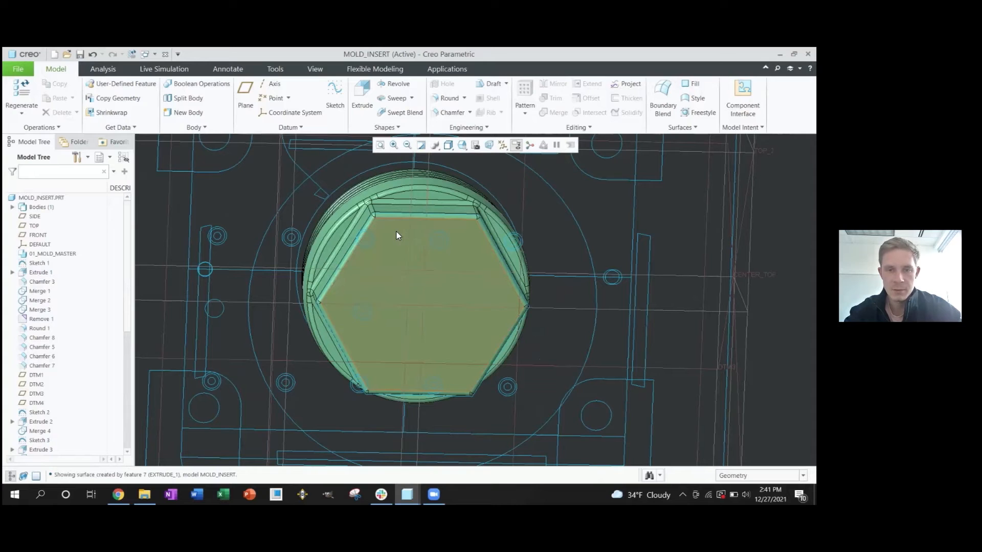
{"action": "left_click", "coordinate": [406, 232]}
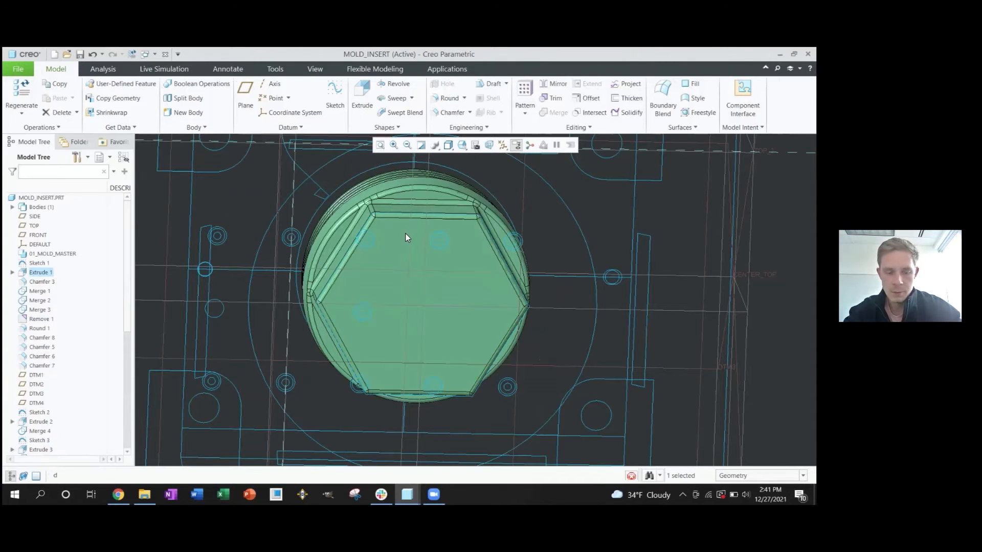
{"action": "key", "text": "v"}
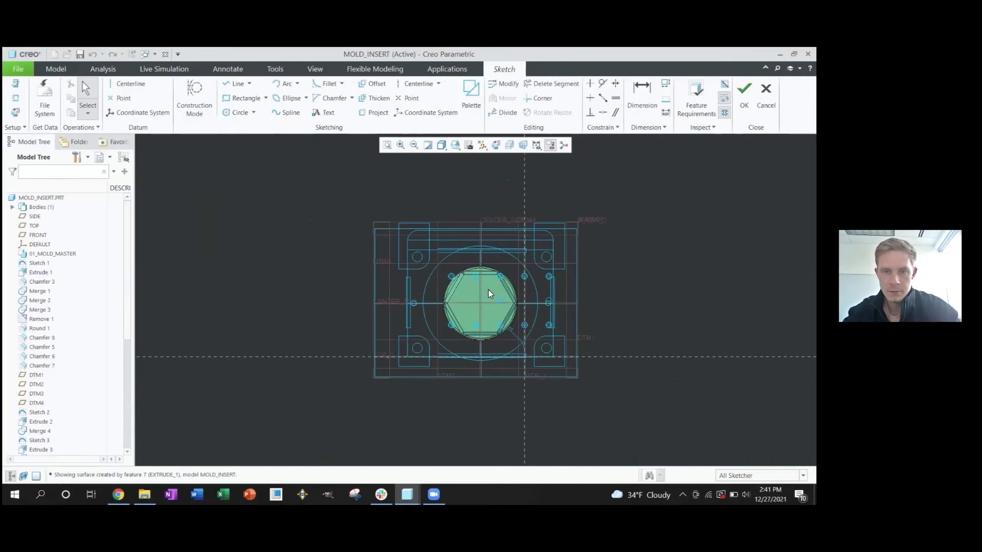
- Sketch a closed four-sided line profile about 15.6 wide across the hexagon's lower side, with its upper edge split at the vertical centerline
{"action": "scroll", "coordinate": [491, 291], "scroll_direction": "up", "scroll_amount": 2}
{"action": "scroll", "coordinate": [491, 292], "scroll_direction": "down", "scroll_amount": 1}
{"action": "scroll", "coordinate": [443, 277], "scroll_direction": "up", "scroll_amount": 1}
{"action": "scroll", "coordinate": [443, 277], "scroll_direction": "up", "scroll_amount": 2}
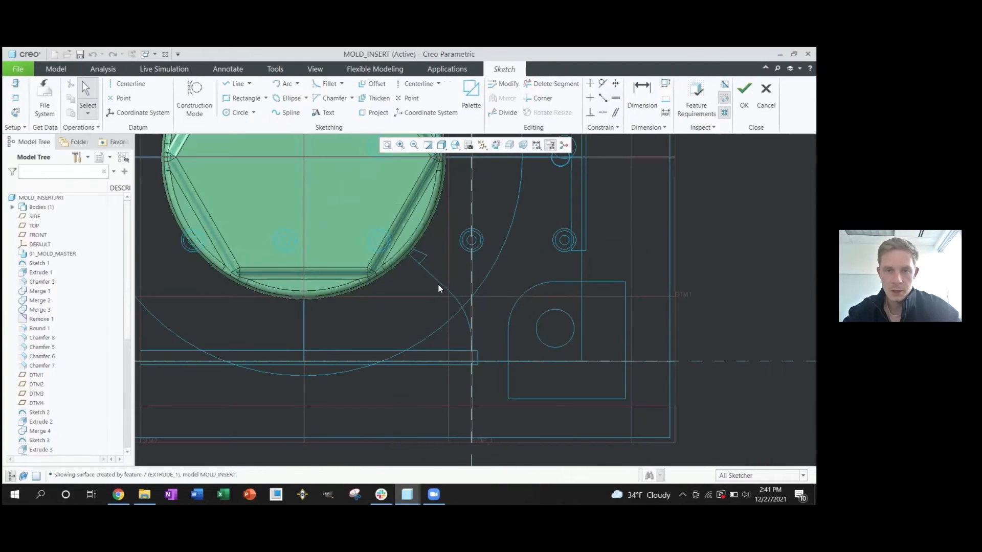
{"action": "middle_click_drag", "start_coordinate": [321, 263], "coordinate": [406, 274], "text": "shift"}
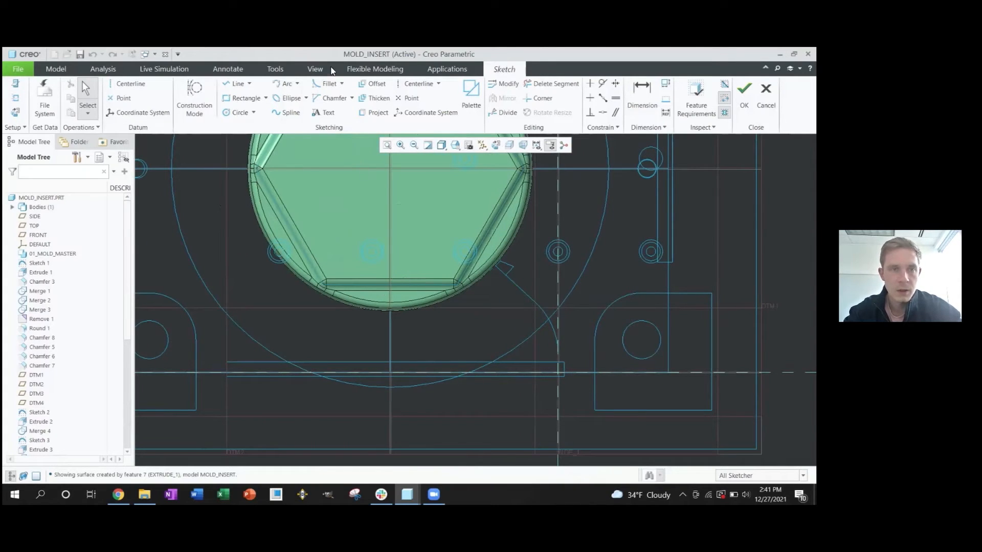
{"action": "left_click", "coordinate": [249, 83]}
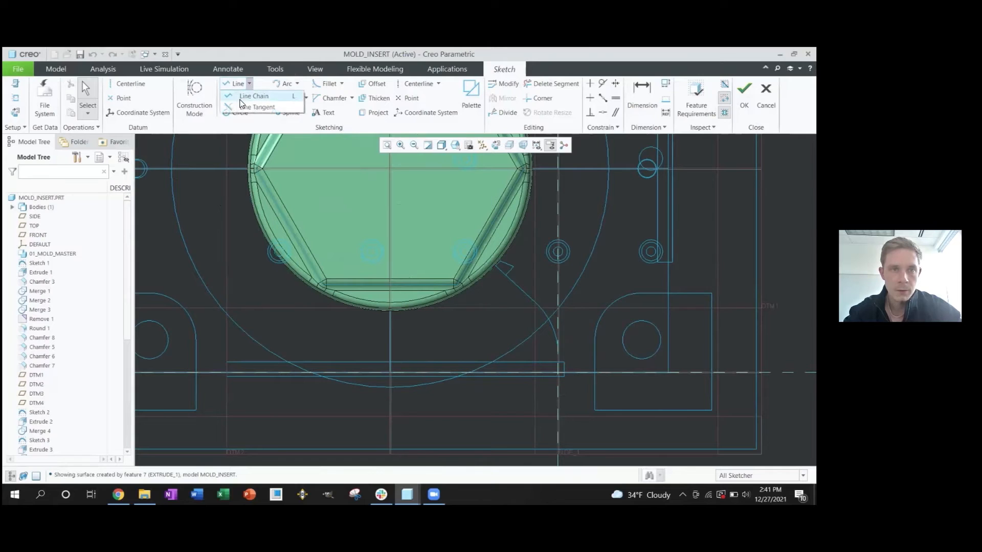
{"action": "left_click", "coordinate": [362, 203]}
{"action": "key", "text": "l"}
{"action": "left_click", "coordinate": [391, 238]}
{"action": "left_click", "coordinate": [342, 238]}
{"action": "left_click", "coordinate": [342, 323]}
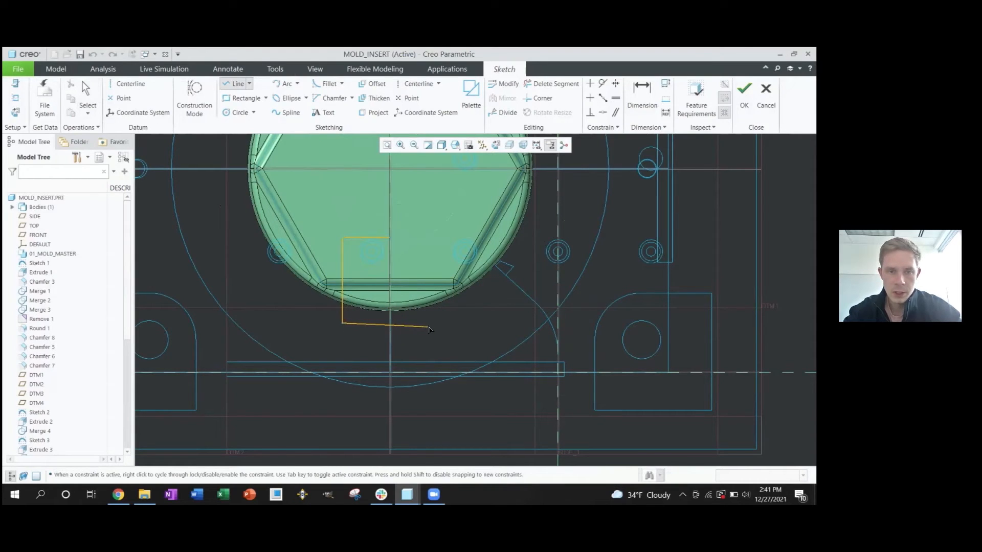
{"action": "left_click", "coordinate": [433, 324]}
{"action": "left_click", "coordinate": [433, 238]}
{"action": "left_click", "coordinate": [391, 239]}
{"action": "middle_click", "coordinate": [456, 322]}
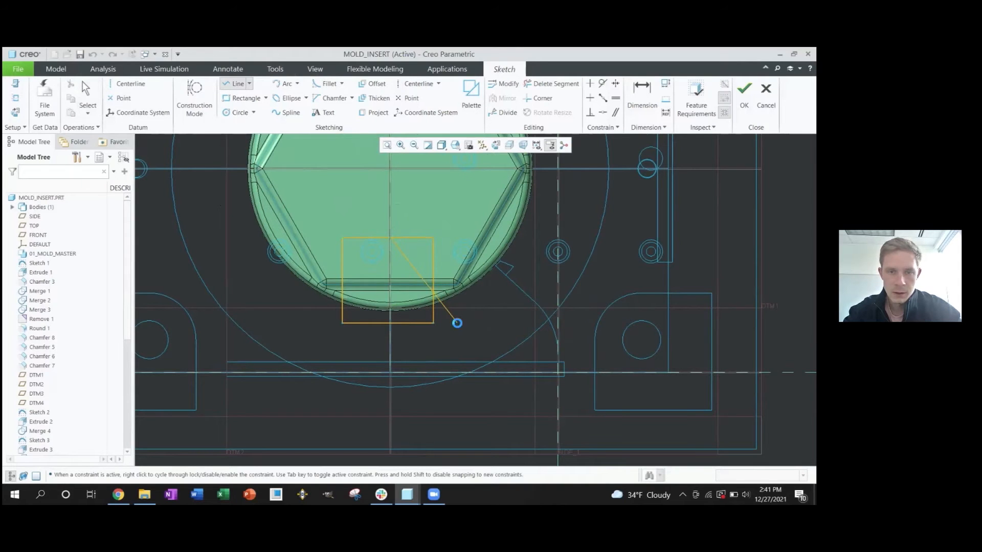
- Make the two upper segments of the rectangular profile equal in length so it is centered on the vertical centerline
{"action": "scroll", "coordinate": [391, 252], "scroll_direction": "up", "scroll_amount": 2}
{"action": "scroll", "coordinate": [376, 275], "scroll_direction": "down", "scroll_amount": 2}
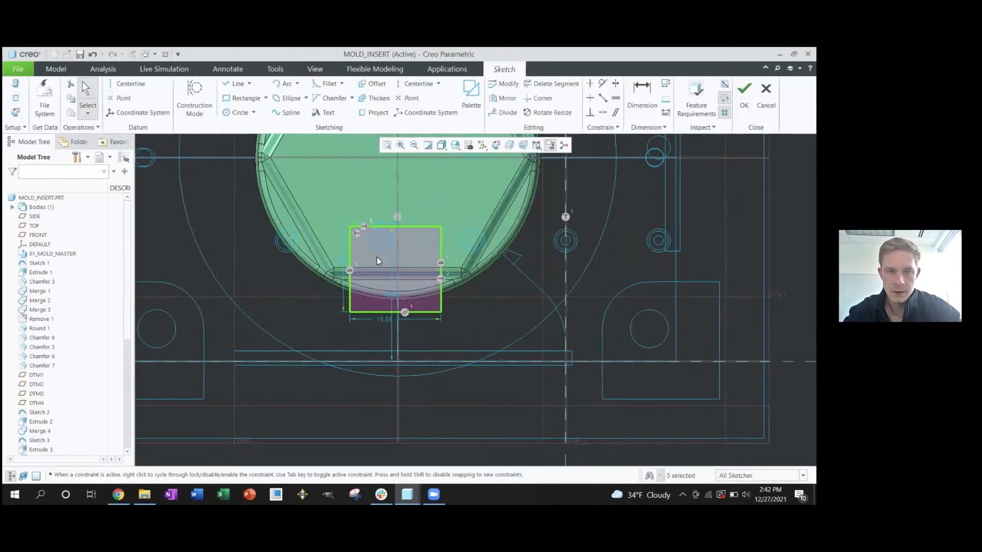
{"action": "scroll", "coordinate": [367, 234], "scroll_direction": "down", "scroll_amount": 2}
{"action": "left_click", "coordinate": [385, 230]}
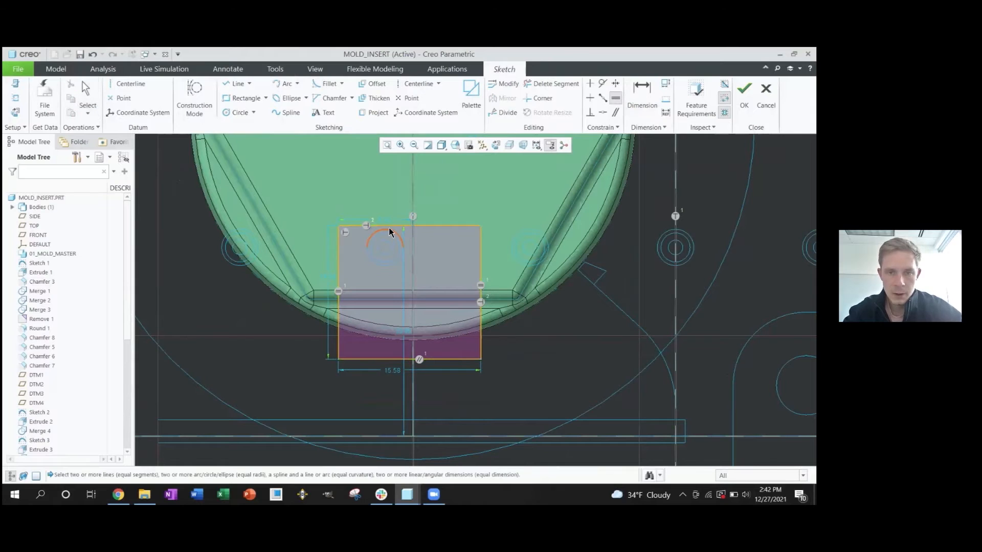
{"action": "left_click", "coordinate": [442, 226]}
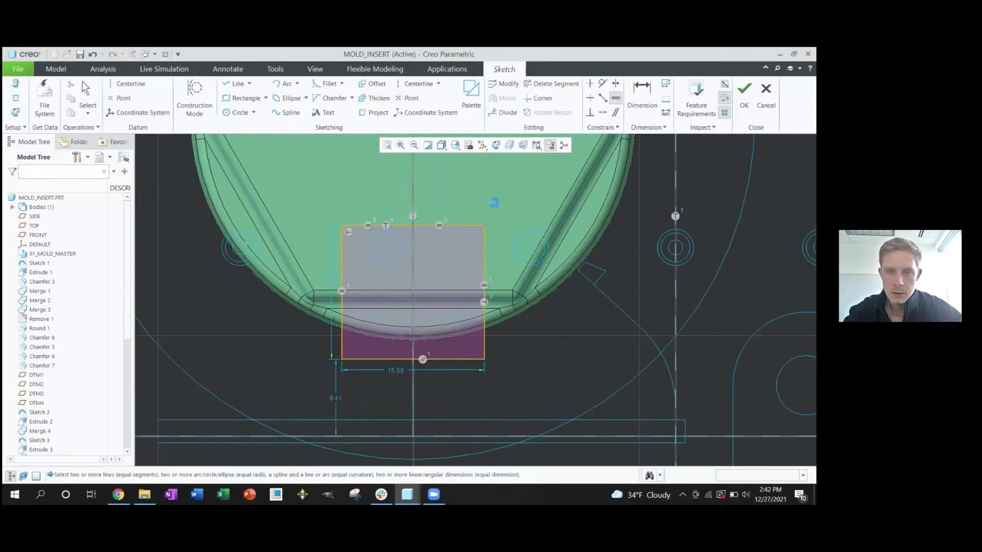
{"action": "scroll", "coordinate": [493, 203], "scroll_direction": "up", "scroll_amount": 2}
{"action": "scroll", "coordinate": [490, 225], "scroll_direction": "down", "scroll_amount": 2}
{"action": "scroll", "coordinate": [532, 342], "scroll_direction": "up", "scroll_amount": 1}
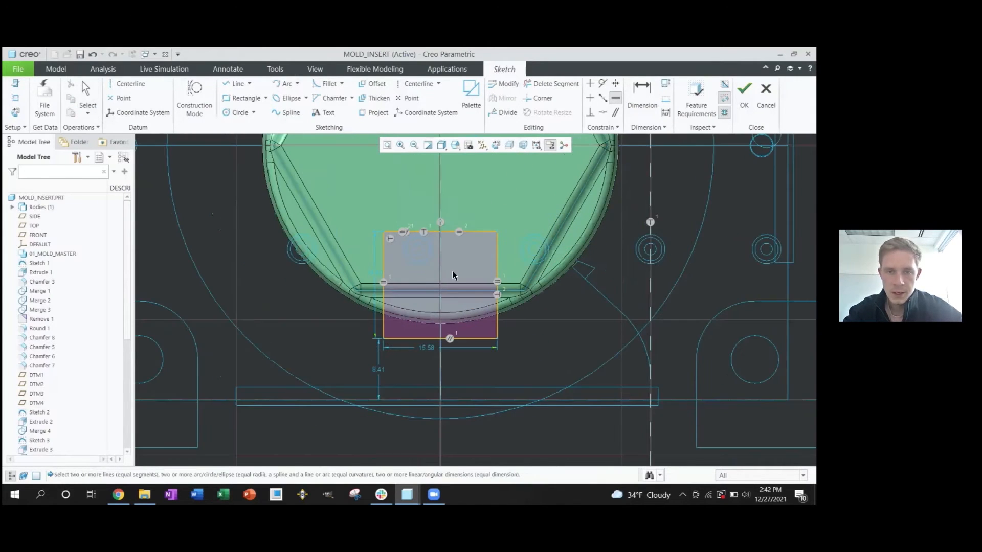
{"action": "scroll", "coordinate": [453, 276], "scroll_direction": "down", "scroll_amount": 2}
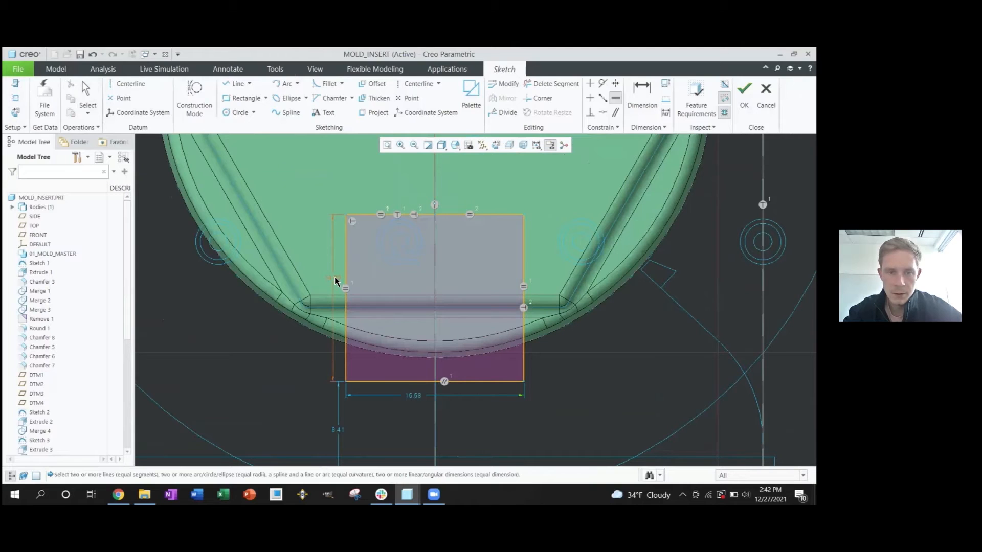
- Dimension the rectangular profile's width as 8
{"action": "key", "text": "d"}
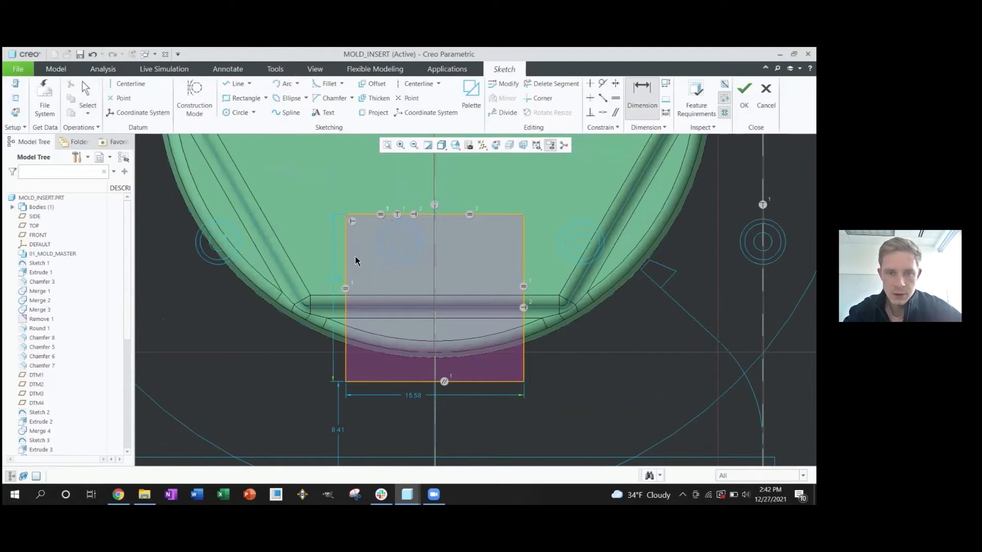
{"action": "left_click", "coordinate": [417, 384]}
{"action": "middle_click", "coordinate": [439, 406]}
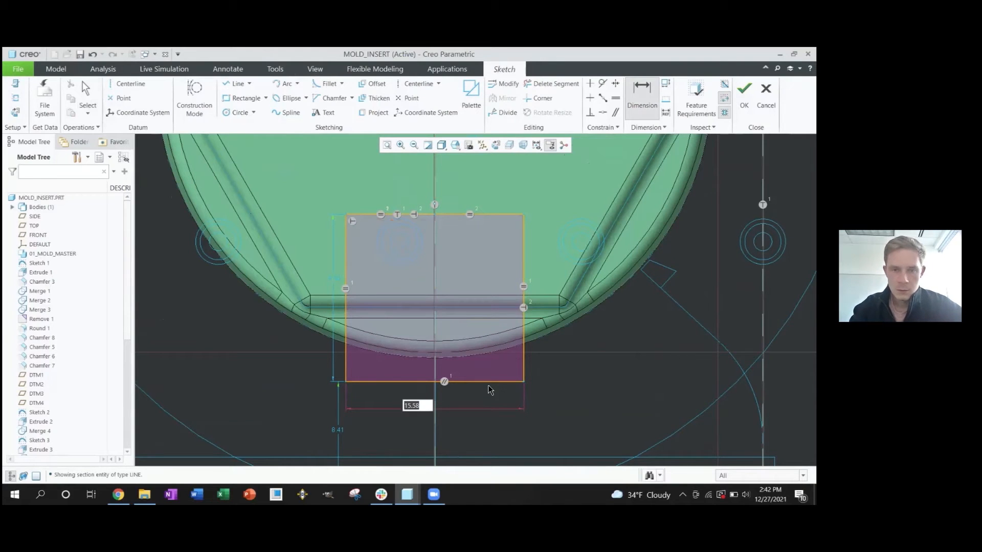
{"action": "type", "text": "8"}
{"action": "key", "text": "Return"}
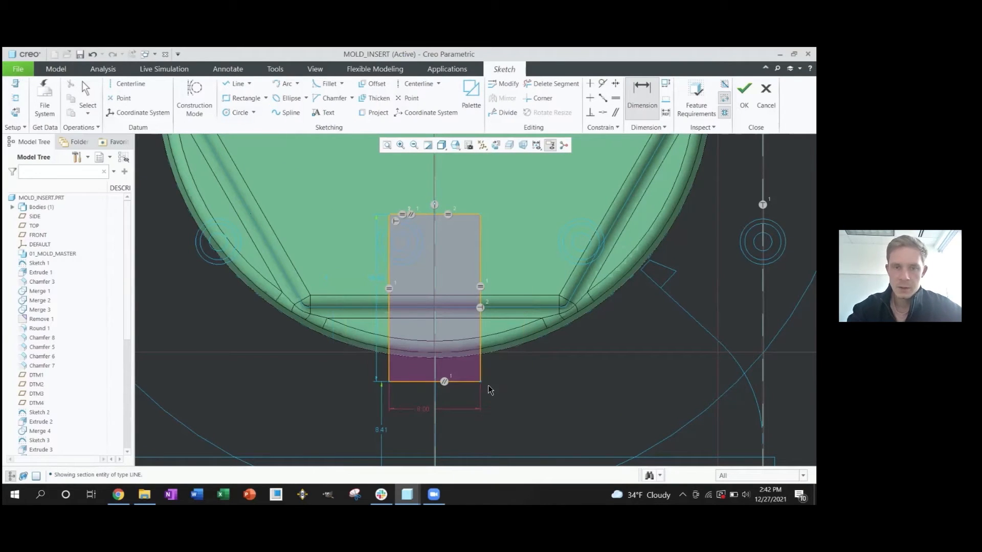
- Dimension the height between the rectangular profile's upper and lower edges as 15
{"action": "scroll", "coordinate": [369, 261], "scroll_direction": "up", "scroll_amount": 3}
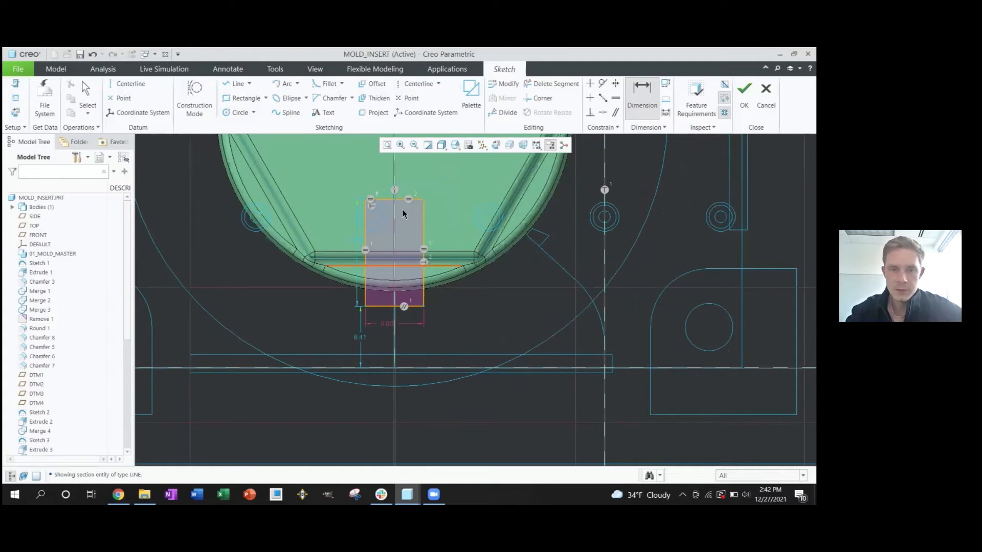
{"action": "scroll", "coordinate": [390, 293], "scroll_direction": "down", "scroll_amount": 2}
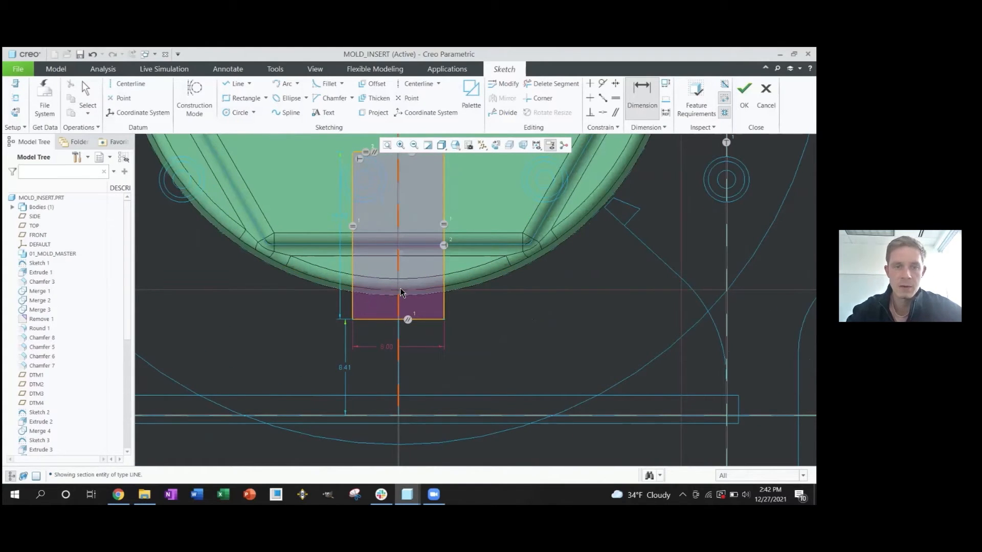
{"action": "scroll", "coordinate": [400, 292], "scroll_direction": "up", "scroll_amount": 2}
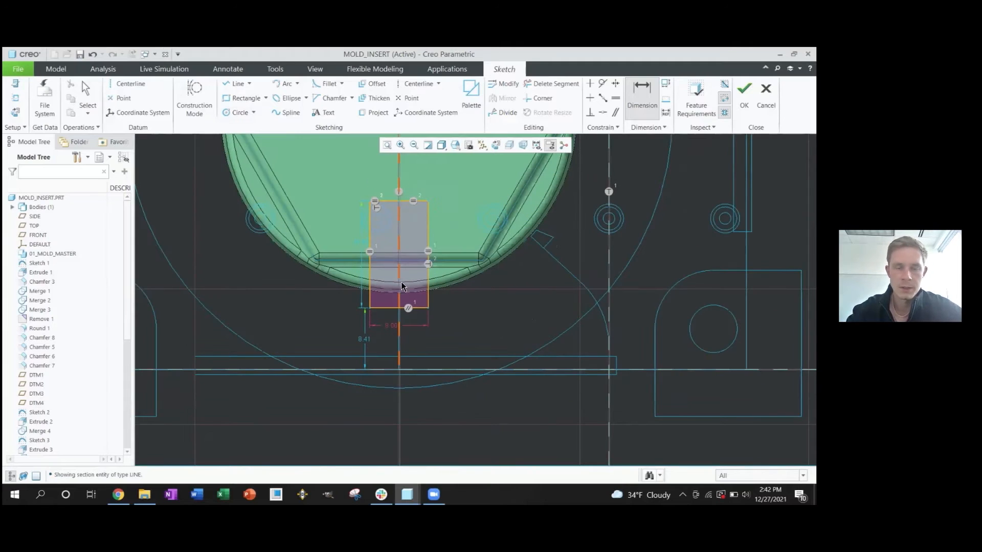
{"action": "scroll", "coordinate": [402, 210], "scroll_direction": "down", "scroll_amount": 1}
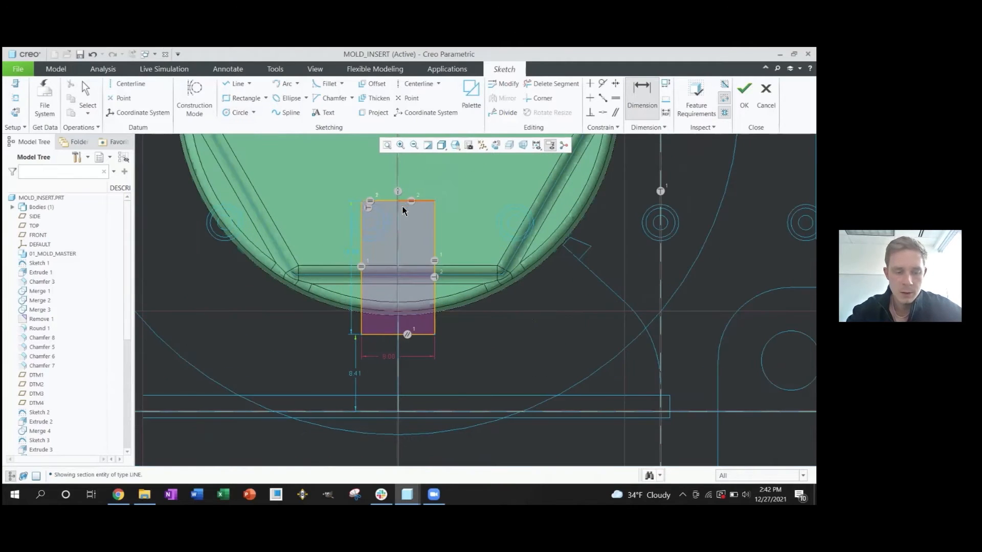
{"action": "left_click", "coordinate": [390, 200]}
{"action": "left_click", "coordinate": [379, 335]}
{"action": "middle_click", "coordinate": [311, 323]}
{"action": "type", "text": "15"}
{"action": "key", "text": "Return"}
{"action": "middle_click", "coordinate": [493, 330]}
{"action": "scroll", "coordinate": [496, 332], "scroll_direction": "up", "scroll_amount": 1}
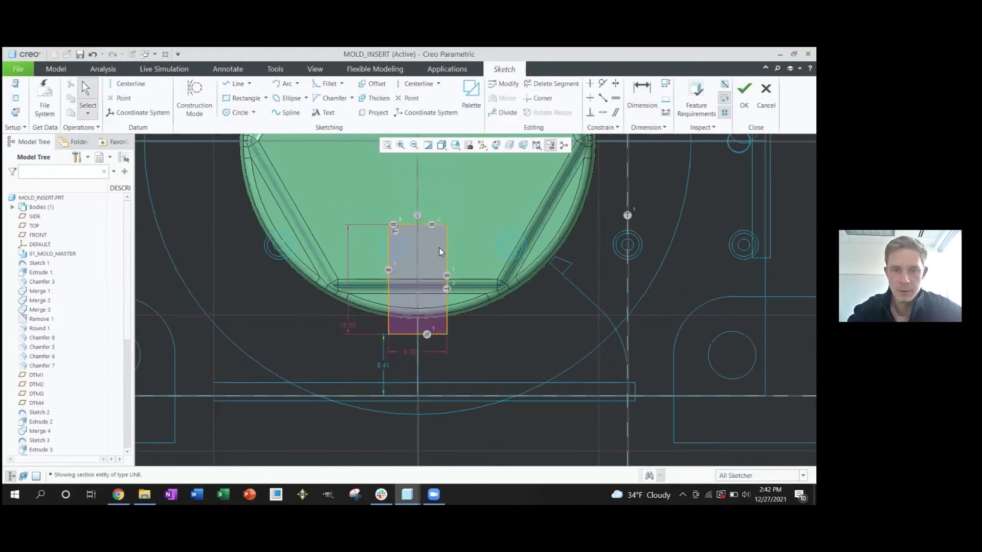
- Dimension the distance from the profile's upper edge to the hexagon's lower side as 10
{"action": "scroll", "coordinate": [433, 248], "scroll_direction": "down", "scroll_amount": 2}
{"action": "key", "text": "d"}
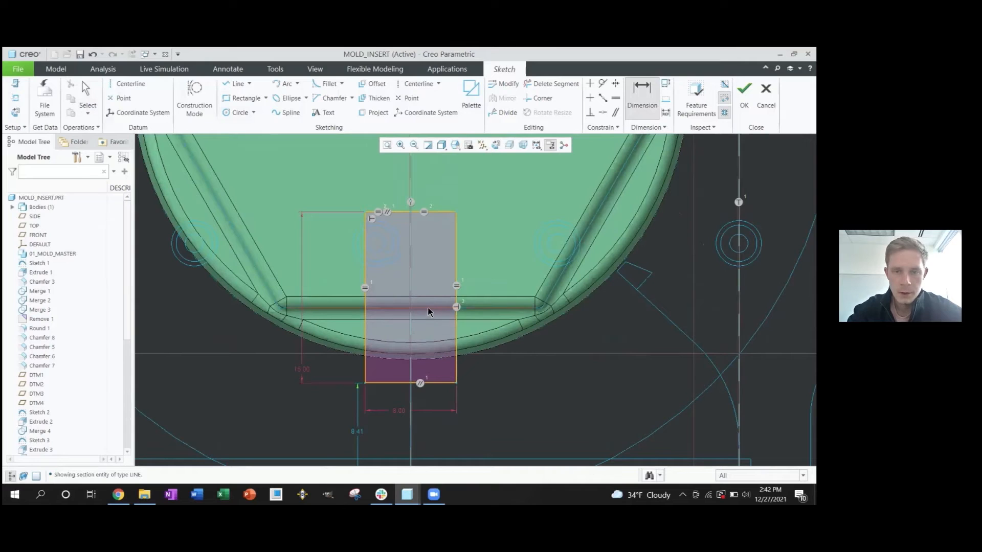
{"action": "left_click", "coordinate": [437, 213]}
{"action": "left_click", "coordinate": [428, 307]}
{"action": "middle_click", "coordinate": [433, 248]}
{"action": "type", "text": "10"}
{"action": "key", "text": "Return"}
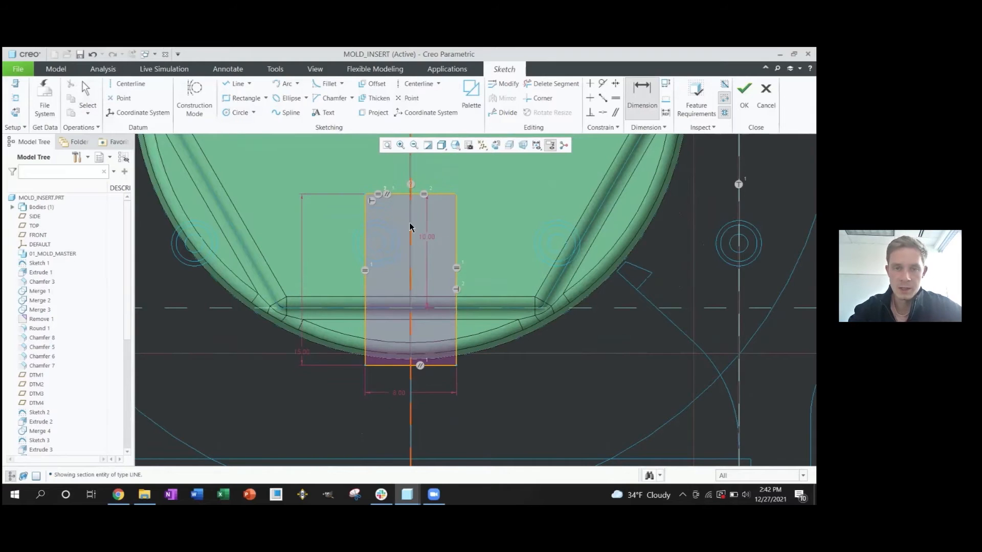
{"action": "scroll", "coordinate": [424, 251], "scroll_direction": "down", "scroll_amount": 3}
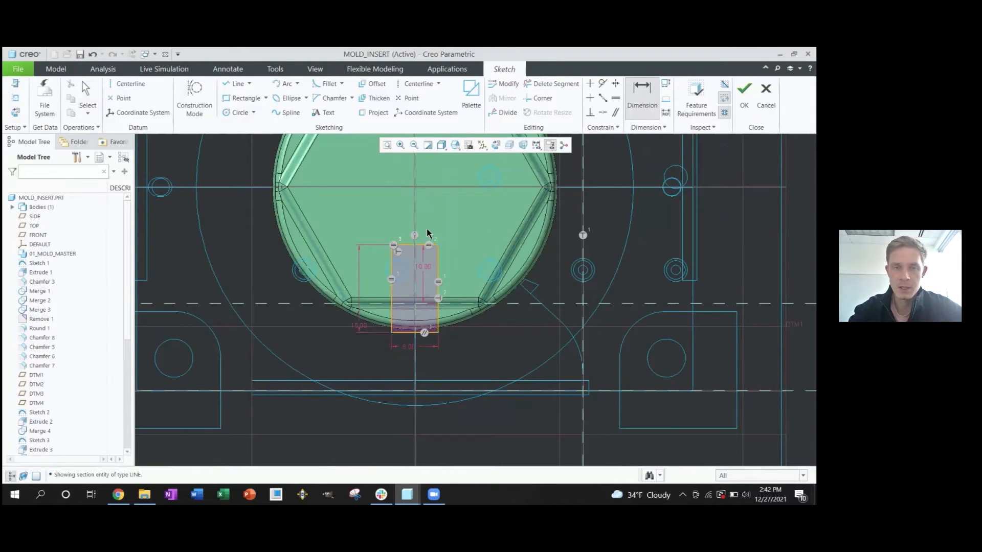
- Finish the sketch and extrude the rectangular profile as a capped surface 8 deep
{"action": "middle_click", "coordinate": [474, 341]}
{"action": "middle_click_drag", "start_coordinate": [463, 337], "coordinate": [506, 277]}
{"action": "left_click", "coordinate": [744, 95]}
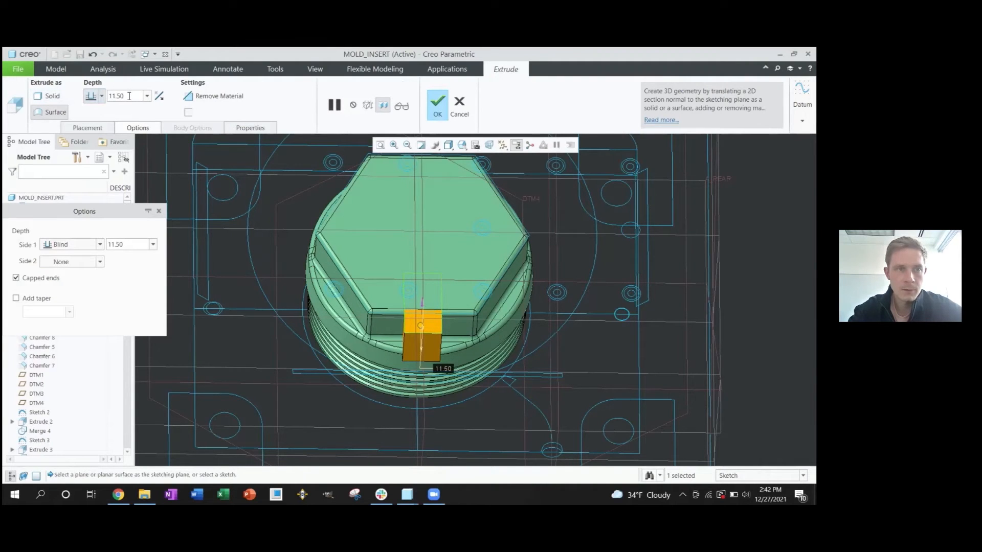
{"action": "double_click", "coordinate": [129, 96]}
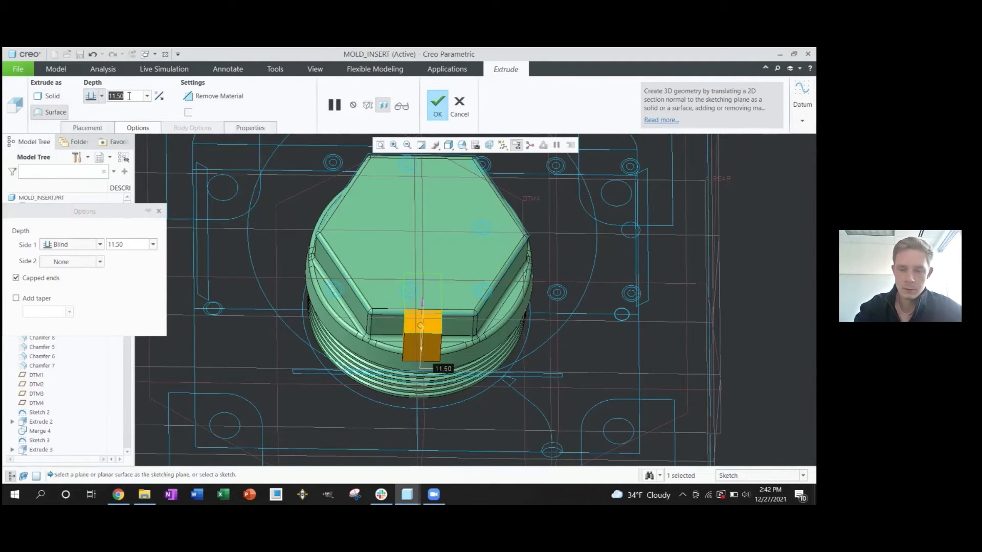
{"action": "type", "text": "8"}
{"action": "key", "text": "Return"}
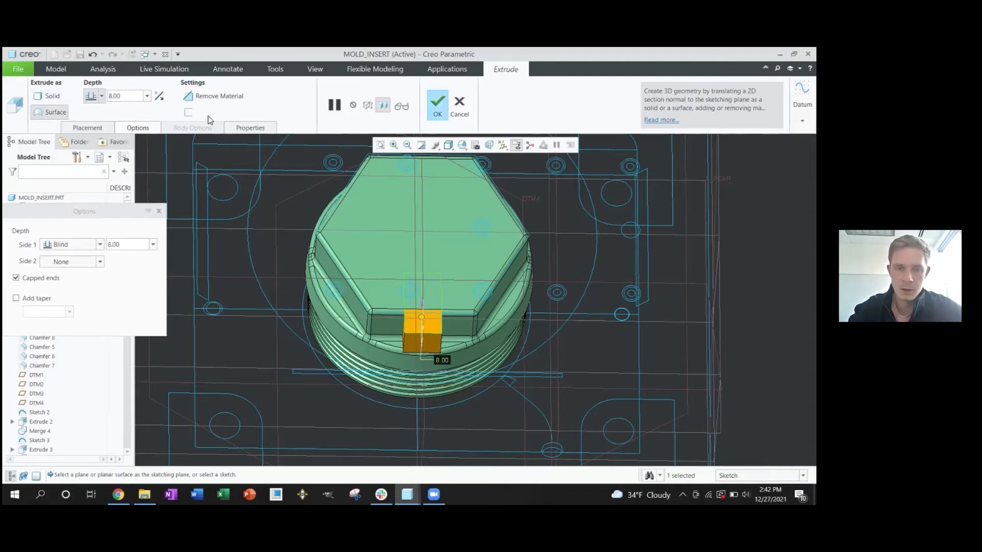
{"action": "left_click", "coordinate": [246, 333]}
{"action": "middle_click", "coordinate": [246, 332]}
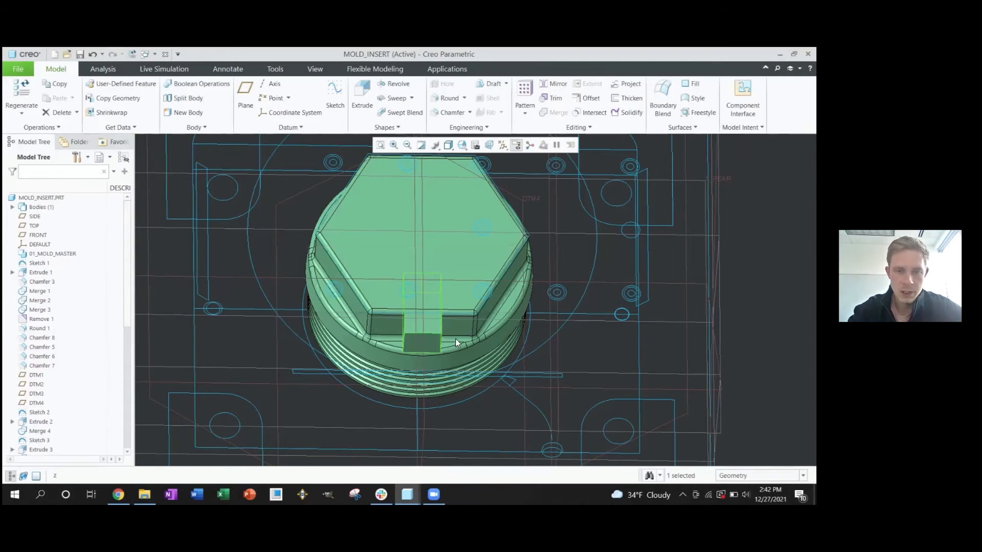
- Merge the extruded rectangular quilt with the mold insert's main quilt to cut the notch into the side of the hexagonal end
{"action": "left_click", "coordinate": [377, 259]}
{"action": "left_click", "coordinate": [378, 255], "text": "ctrl"}
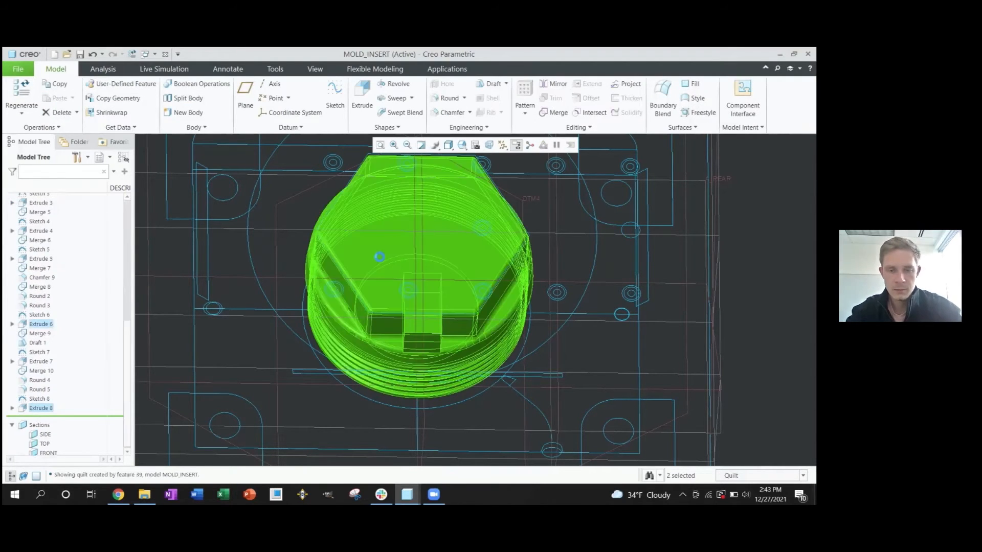
{"action": "left_click", "coordinate": [554, 112]}
{"action": "middle_click", "coordinate": [201, 193]}
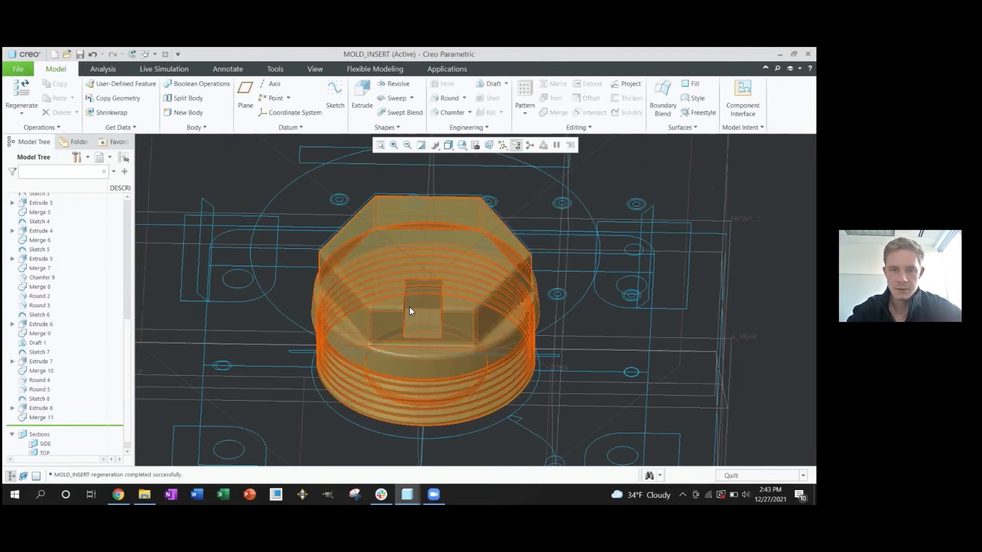
{"action": "middle_click_drag", "start_coordinate": [408, 308], "coordinate": [410, 327]}
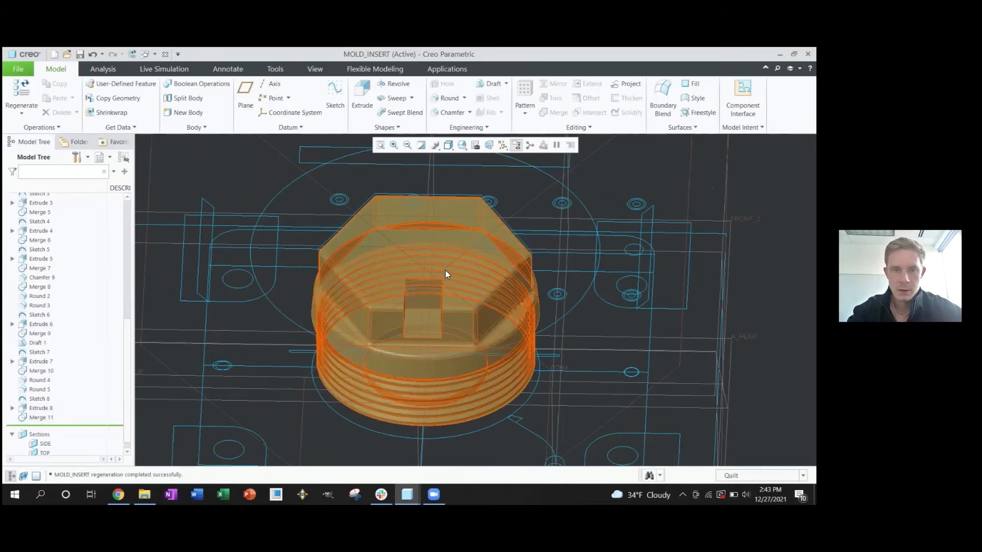
{"action": "middle_click_drag", "start_coordinate": [480, 280], "coordinate": [464, 251], "text": "shift"}
- Switch to the MOLD_CORE part, start a sketch on the flat face around the large bore and show the existing sketches
{"action": "key", "text": "alt+Tab"}
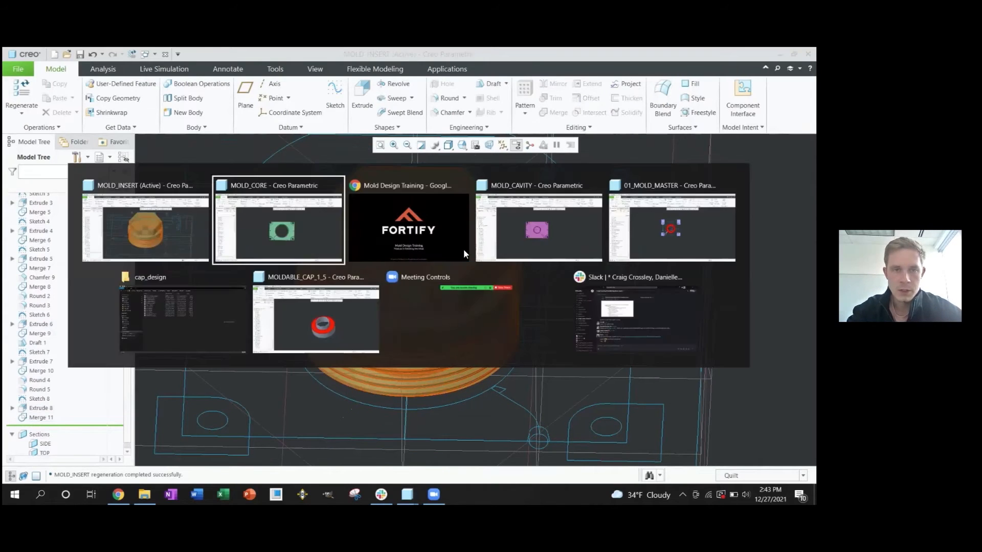
{"action": "middle_click_drag", "start_coordinate": [448, 263], "coordinate": [357, 269]}
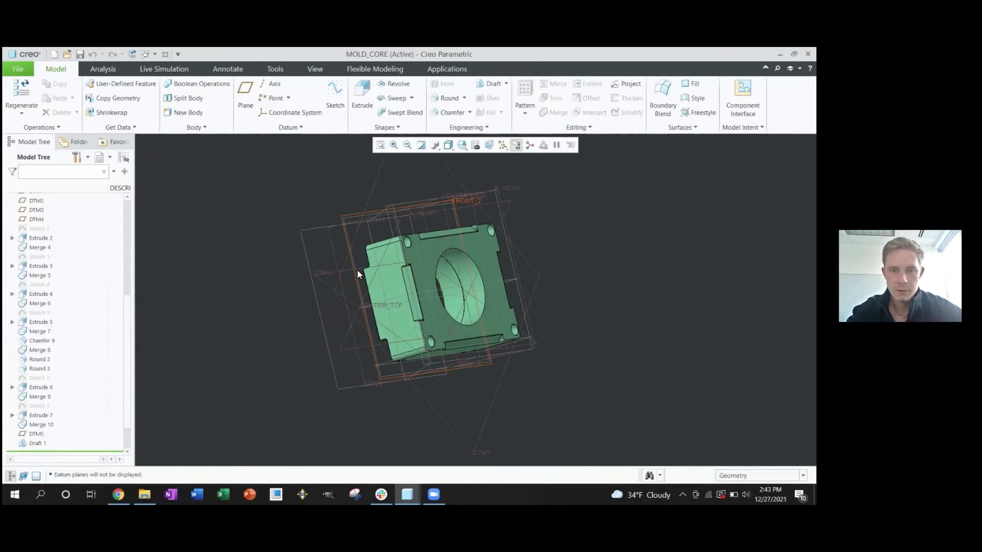
{"action": "left_click", "coordinate": [445, 330]}
{"action": "key", "text": "v"}
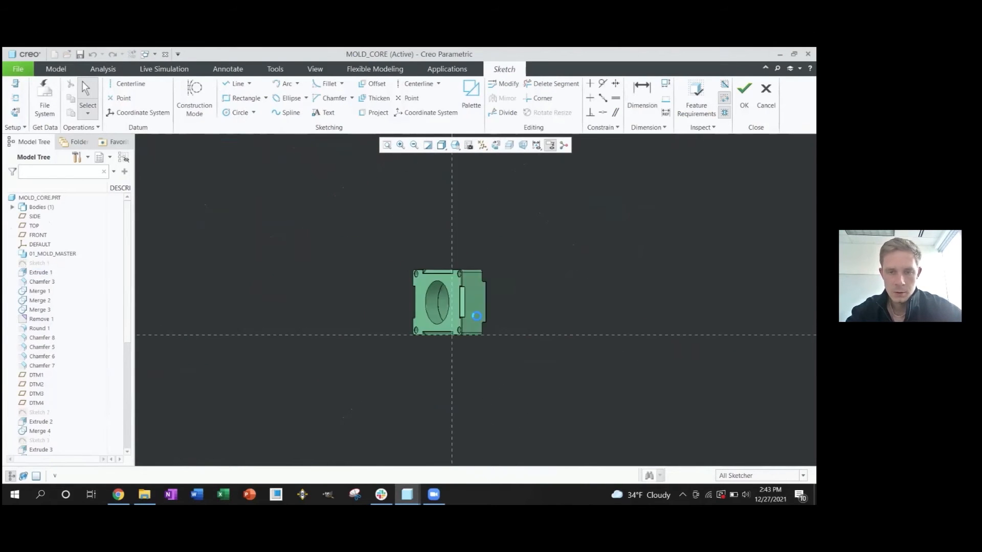
{"action": "key", "text": "s"}
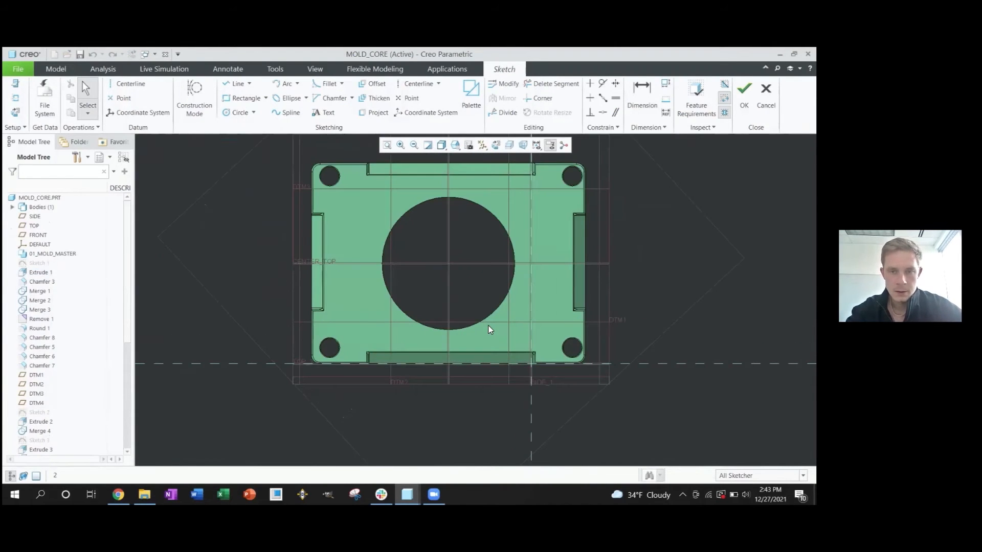
{"action": "scroll", "coordinate": [475, 324], "scroll_direction": "up", "scroll_amount": 2}
{"action": "scroll", "coordinate": [477, 323], "scroll_direction": "down", "scroll_amount": 4}
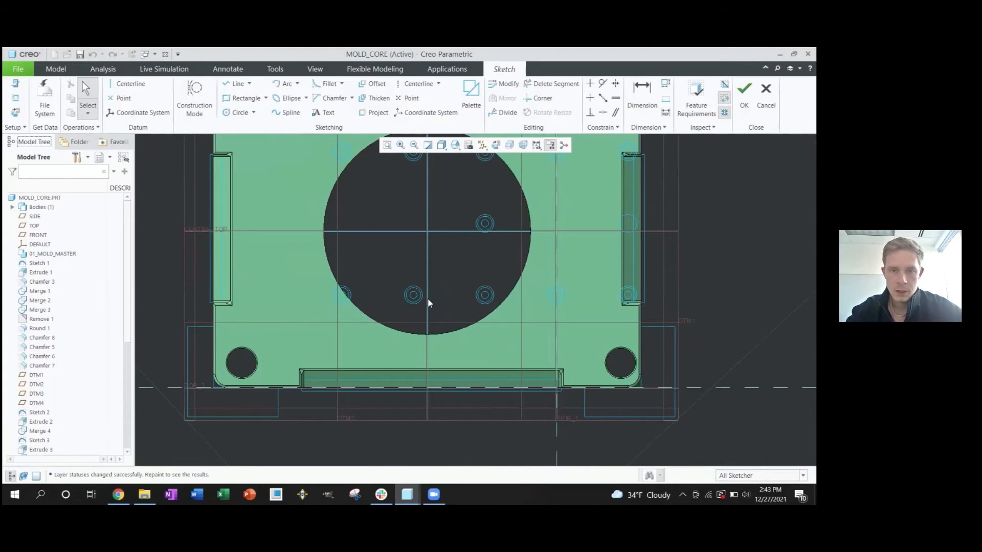
- Sketch a closed rectangular profile about 17 by 13 across the bore's lower edge, starting and ending on the vertical centerline
{"action": "scroll", "coordinate": [428, 303], "scroll_direction": "down", "scroll_amount": 2}
{"action": "scroll", "coordinate": [428, 303], "scroll_direction": "up", "scroll_amount": 3}
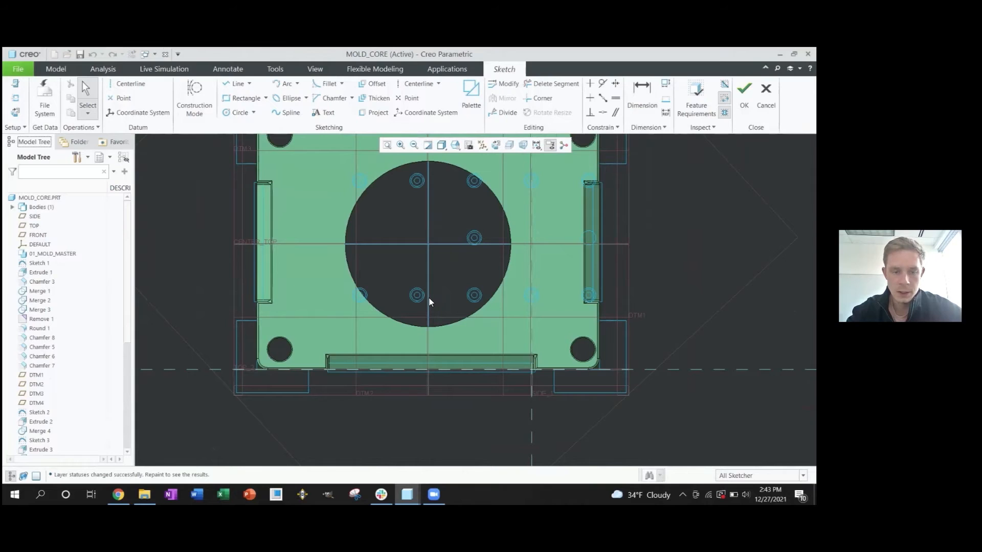
{"action": "key", "text": "l"}
{"action": "left_click", "coordinate": [428, 299]}
{"action": "left_click", "coordinate": [395, 299]}
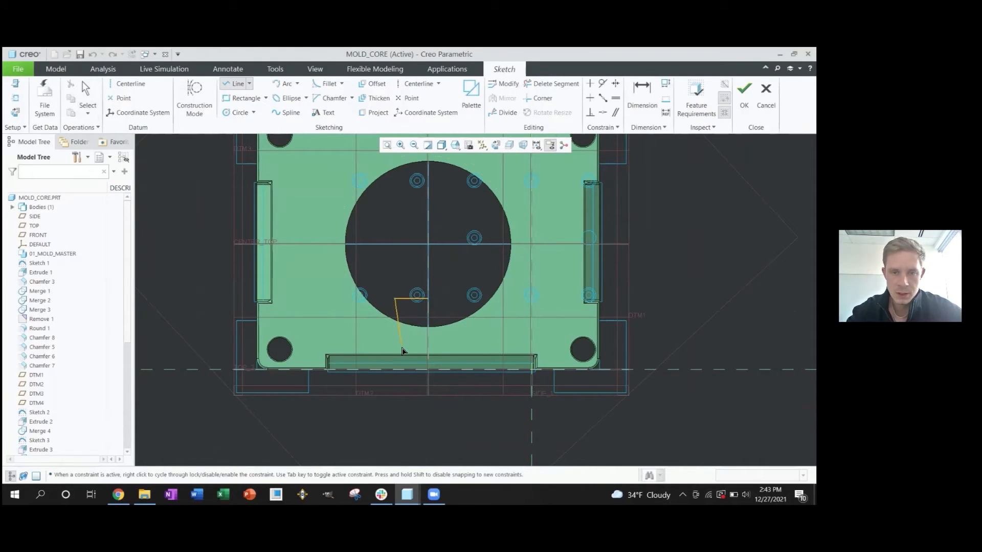
{"action": "left_click", "coordinate": [396, 347]}
{"action": "left_click", "coordinate": [457, 348]}
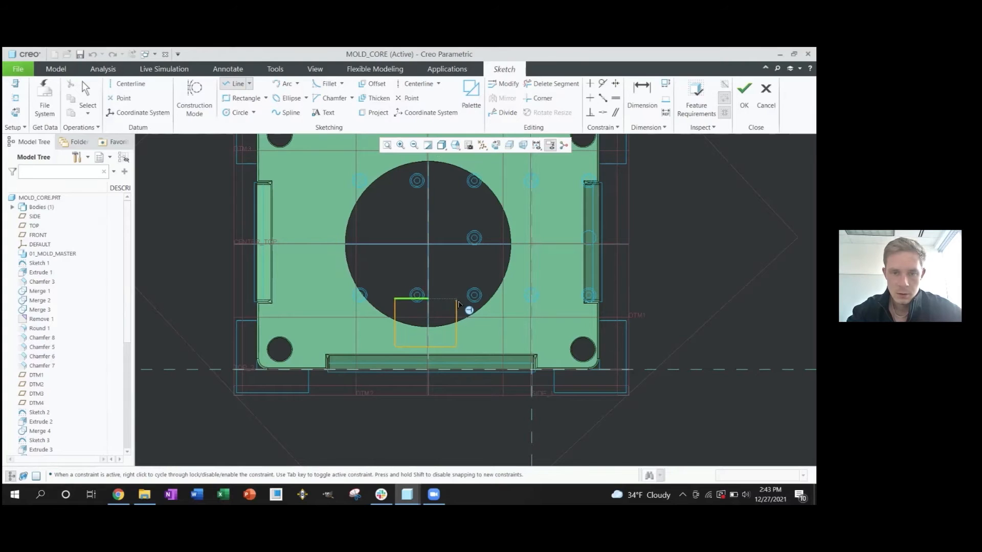
{"action": "left_click", "coordinate": [457, 299]}
{"action": "left_click", "coordinate": [428, 299]}
{"action": "middle_click", "coordinate": [445, 277]}
- Try to dimension the rectangular profile's full width as 7.5, and undo the change
{"action": "scroll", "coordinate": [416, 307], "scroll_direction": "up", "scroll_amount": 2}
{"action": "scroll", "coordinate": [420, 296], "scroll_direction": "down", "scroll_amount": 5}
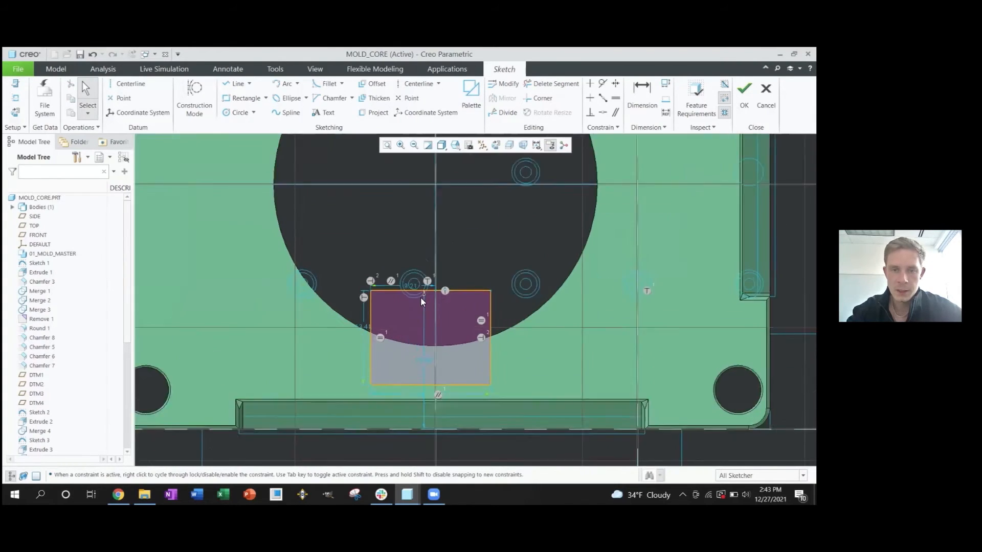
{"action": "scroll", "coordinate": [421, 297], "scroll_direction": "down", "scroll_amount": 1}
{"action": "key", "text": "d"}
{"action": "left_click", "coordinate": [358, 312]}
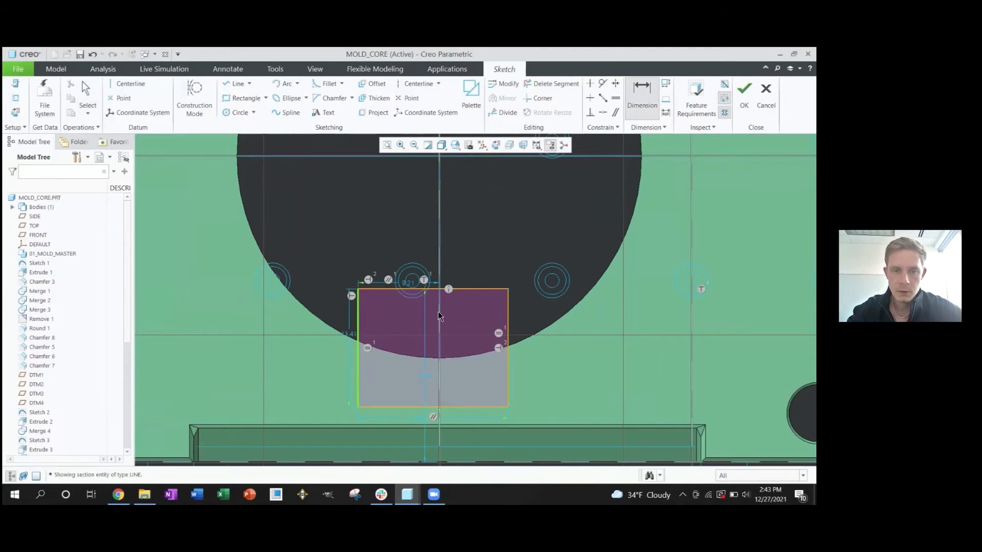
{"action": "left_click", "coordinate": [508, 314]}
{"action": "middle_click", "coordinate": [470, 246]}
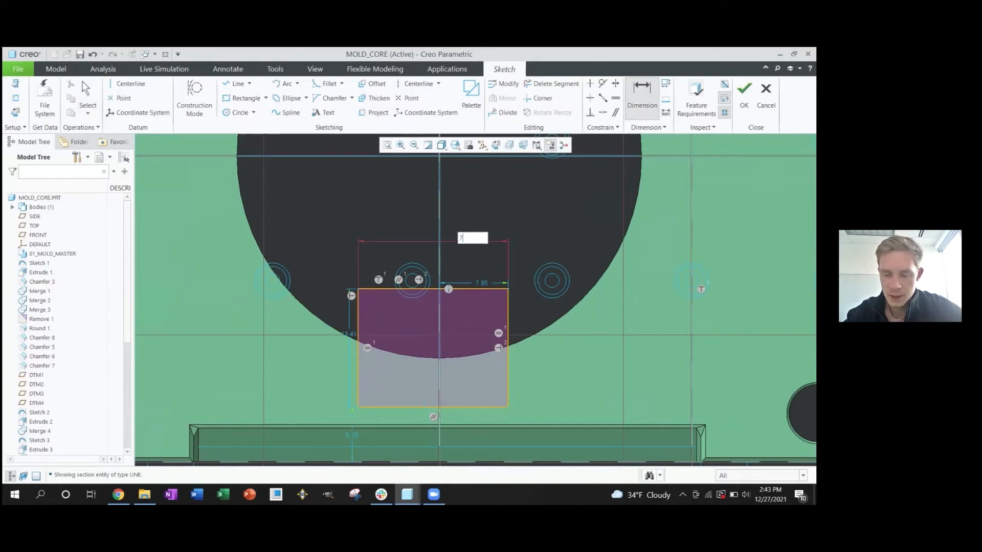
{"action": "key", "text": "Return"}
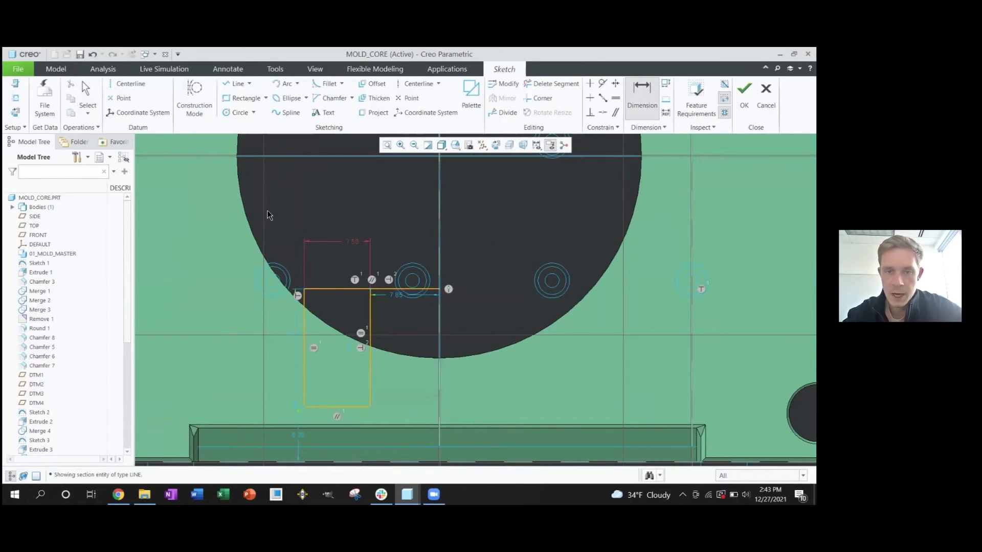
{"action": "middle_click_drag", "start_coordinate": [390, 304], "coordinate": [395, 302]}
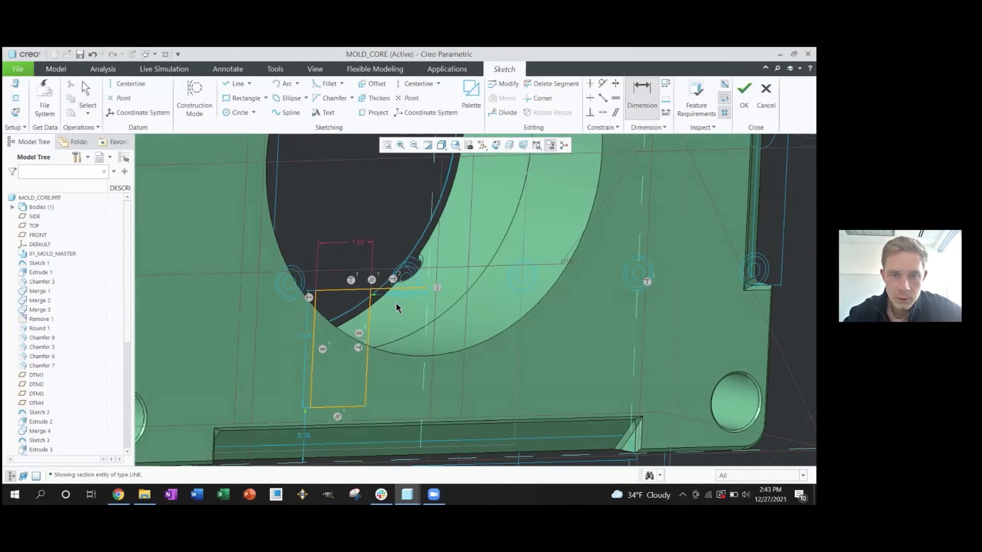
{"action": "middle_click", "coordinate": [397, 308]}
{"action": "key", "text": "ctrl+z"}
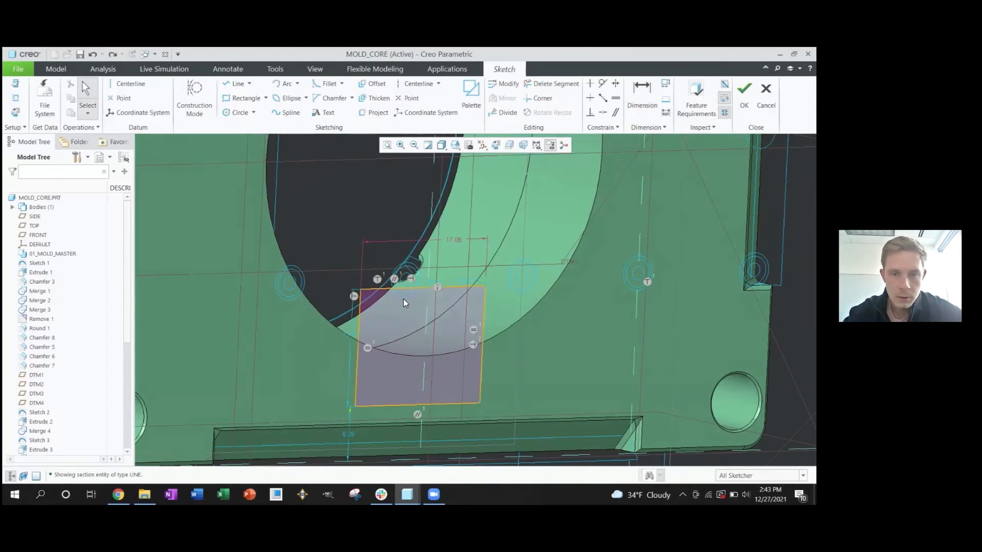
- Delete the rectangular profile's full-width dimension
{"action": "middle_click_drag", "start_coordinate": [402, 302], "coordinate": [407, 293]}
{"action": "left_click", "coordinate": [445, 250]}
{"action": "key", "text": "Delete"}
{"action": "double_click", "coordinate": [457, 287]}
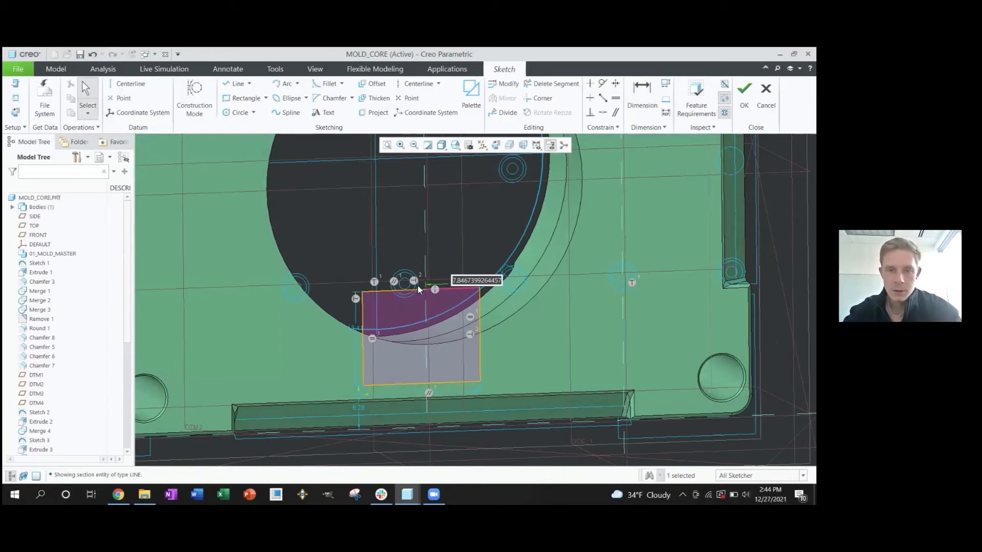
{"action": "left_click", "coordinate": [409, 397]}
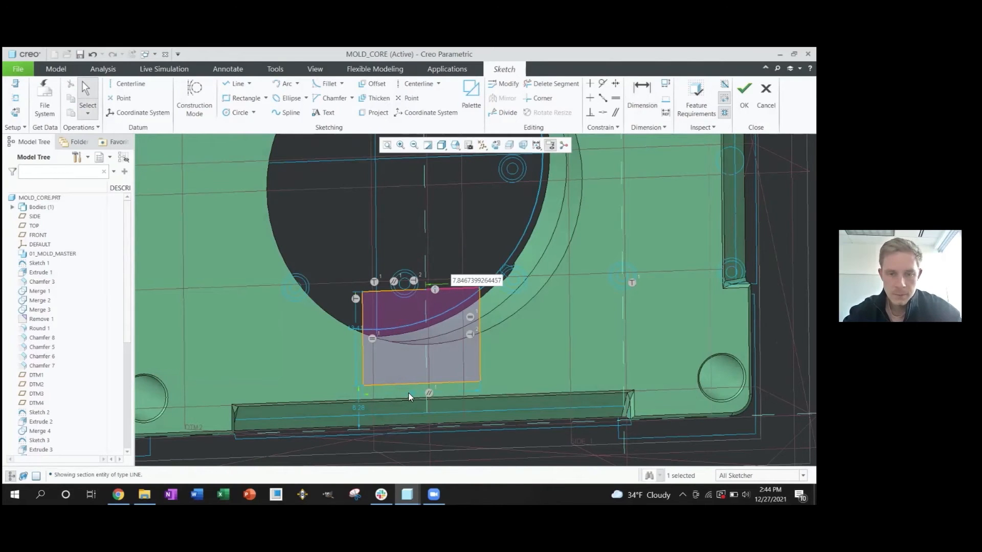
{"action": "middle_click", "coordinate": [490, 359]}
- Make the two upper segments of the core's rectangular profile equal in length so it is centered on the vertical centerline
{"action": "key", "text": "e"}
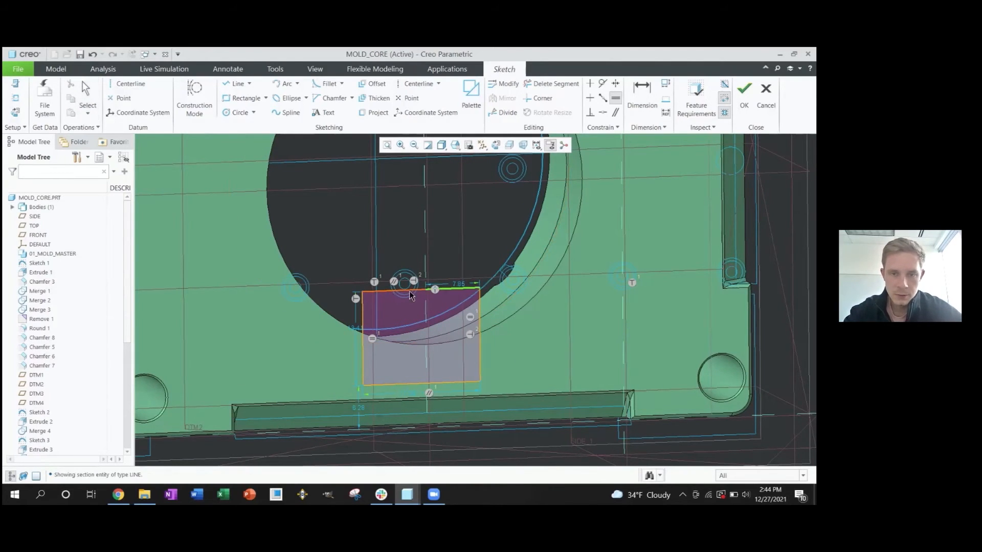
{"action": "left_click", "coordinate": [393, 292]}
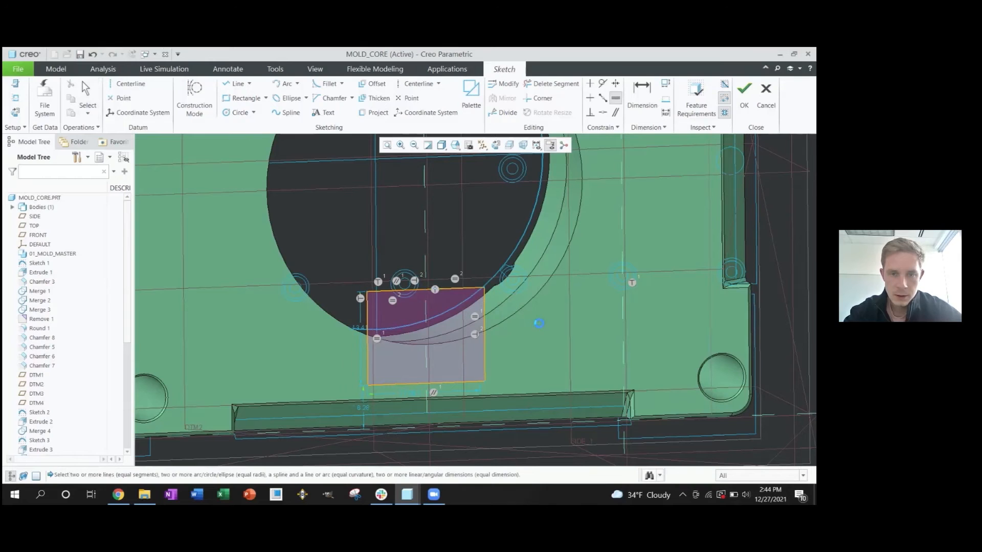
{"action": "middle_click", "coordinate": [410, 393]}
{"action": "middle_click", "coordinate": [411, 394]}
- Set the width of the core's rectangular profile to 7.5
{"action": "double_click", "coordinate": [413, 395]}
{"action": "type", "text": "7.5"}
{"action": "key", "text": "Return"}
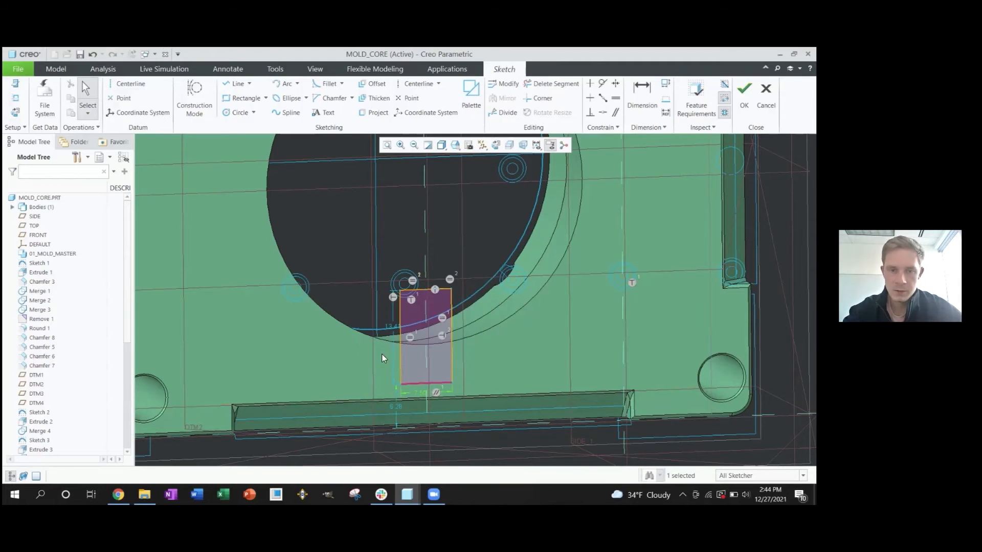
- Set the height of the core's rectangular profile to 15
{"action": "scroll", "coordinate": [440, 382], "scroll_direction": "up", "scroll_amount": 3}
{"action": "mouse_move", "coordinate": [434, 366]}
{"action": "middle_mouse_down"}
{"action": "mouse_move", "coordinate": [424, 369]}
{"action": "mouse_move", "coordinate": [446, 305]}
{"action": "mouse_move", "coordinate": [420, 298]}
{"action": "mouse_move", "coordinate": [399, 317]}
{"action": "middle_mouse_up"}
{"action": "scroll", "coordinate": [436, 314], "scroll_direction": "down", "scroll_amount": 4}
{"action": "scroll", "coordinate": [427, 314], "scroll_direction": "up", "scroll_amount": 2}
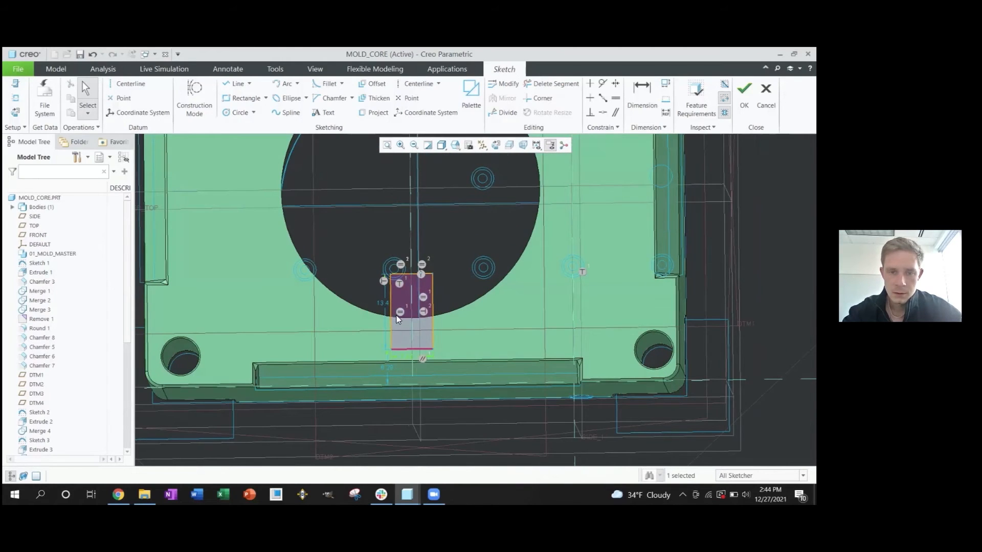
{"action": "scroll", "coordinate": [398, 315], "scroll_direction": "down", "scroll_amount": 2}
{"action": "double_click", "coordinate": [377, 302]}
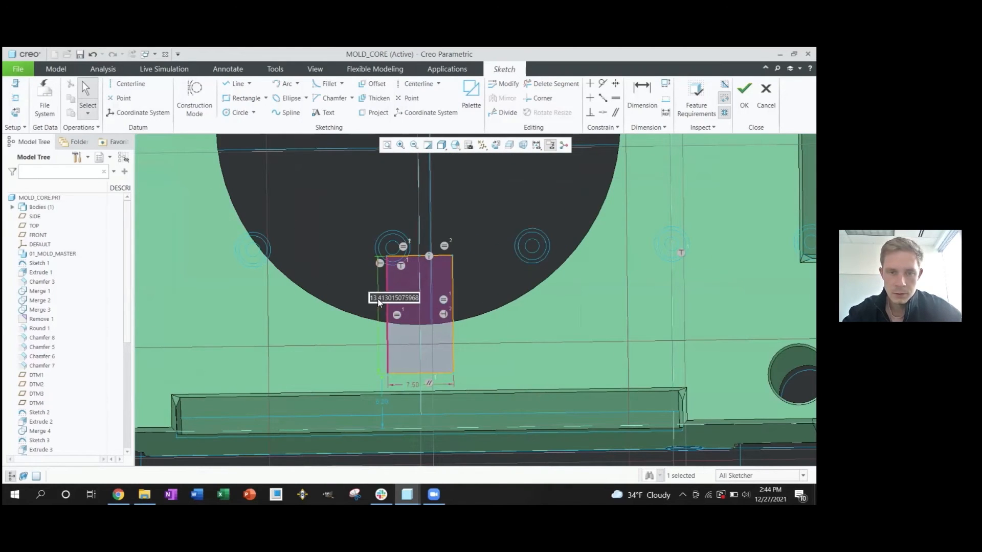
{"action": "type", "text": "15"}
{"action": "key", "text": "Return"}
- Dimension the distance from the profile's upper edge to the bore's lower edge as 9
{"action": "scroll", "coordinate": [383, 313], "scroll_direction": "up", "scroll_amount": 2}
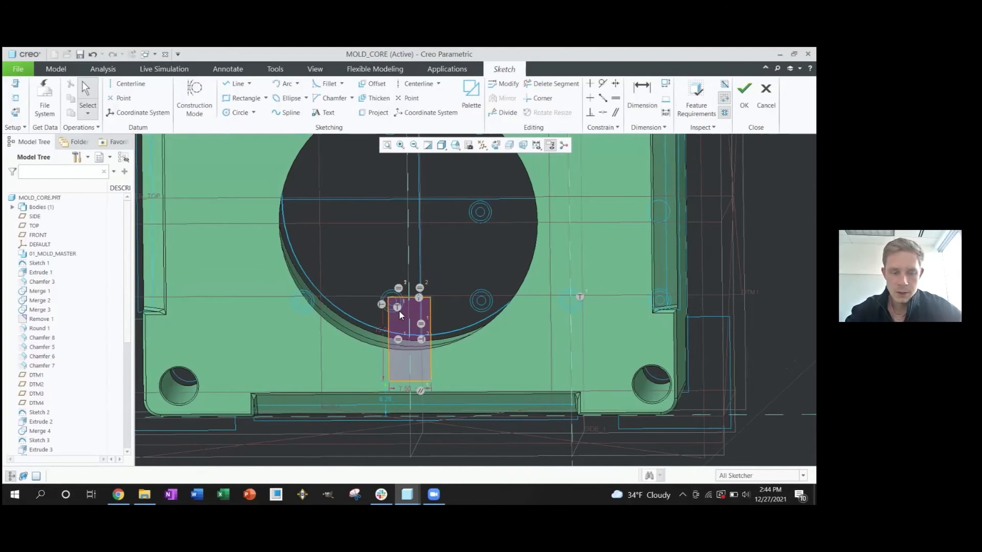
{"action": "key", "text": "d"}
{"action": "left_click", "coordinate": [404, 299]}
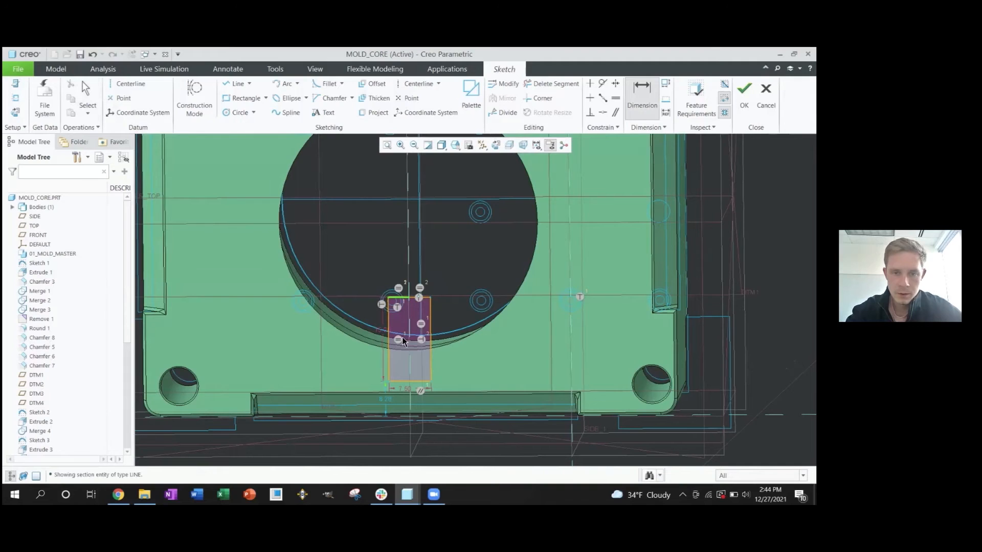
{"action": "left_click", "coordinate": [403, 351]}
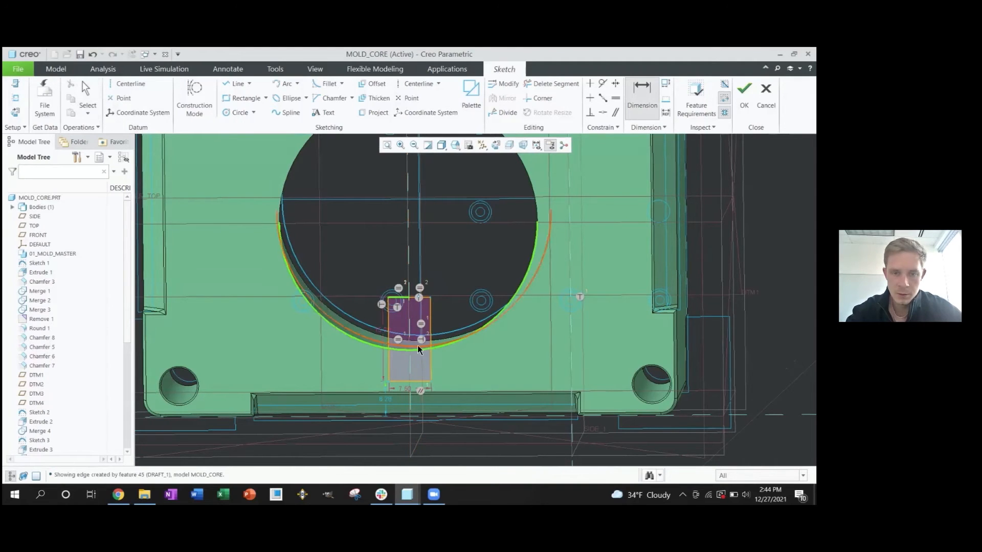
{"action": "middle_click", "coordinate": [453, 309]}
{"action": "type", "text": "9.3"}
{"action": "key", "text": "Return"}
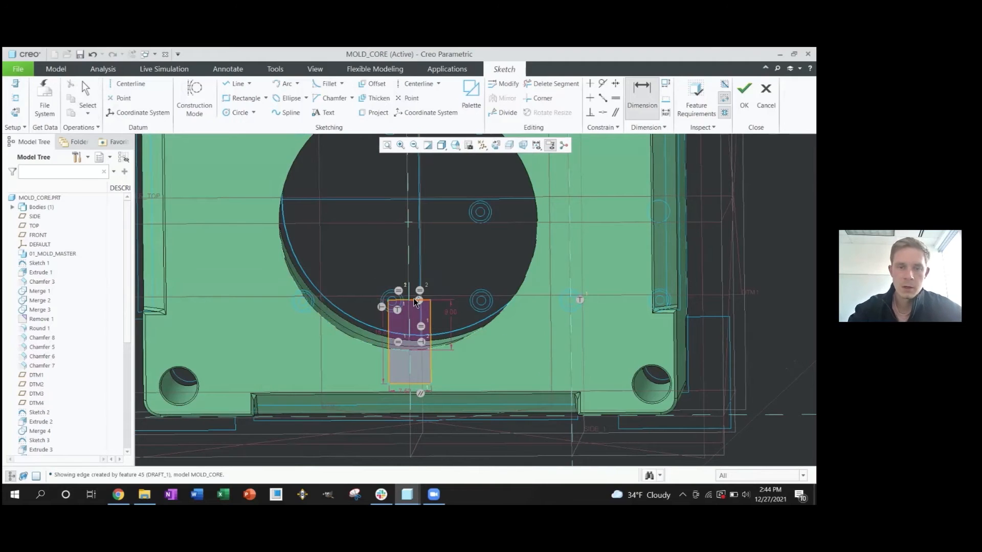
{"action": "scroll", "coordinate": [415, 302], "scroll_direction": "down", "scroll_amount": 3}
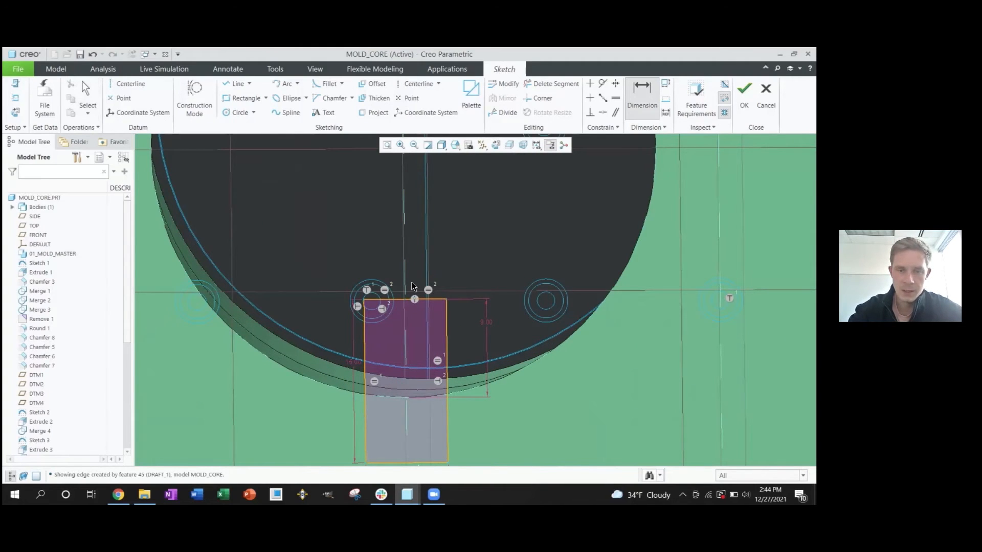
{"action": "scroll", "coordinate": [415, 288], "scroll_direction": "up", "scroll_amount": 2}
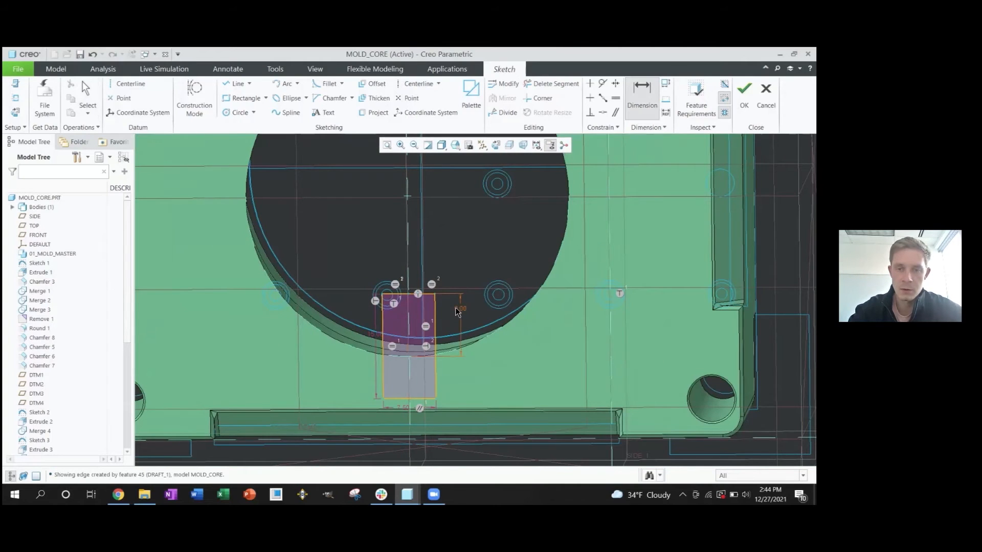
{"action": "scroll", "coordinate": [457, 312], "scroll_direction": "up", "scroll_amount": 2}
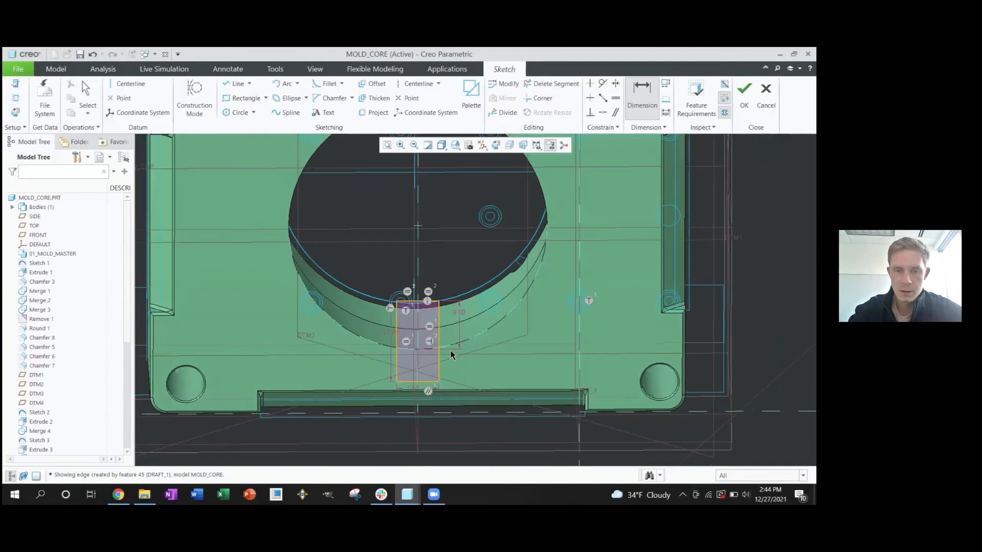
- Finish dimensioning and accept the rectangular profile sketch at the mold core's bore
{"action": "scroll", "coordinate": [583, 248], "scroll_direction": "up", "scroll_amount": 3}
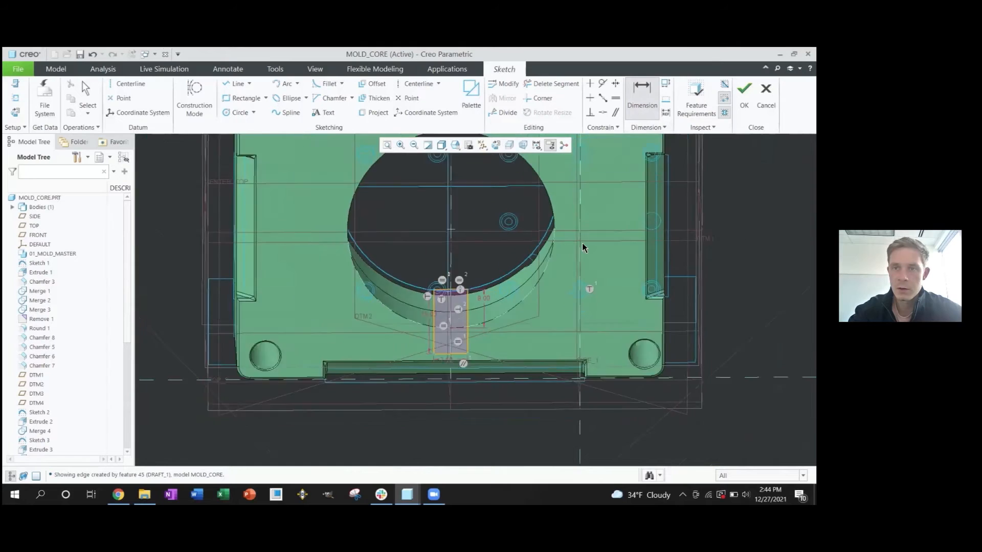
{"action": "key", "text": "Escape"}
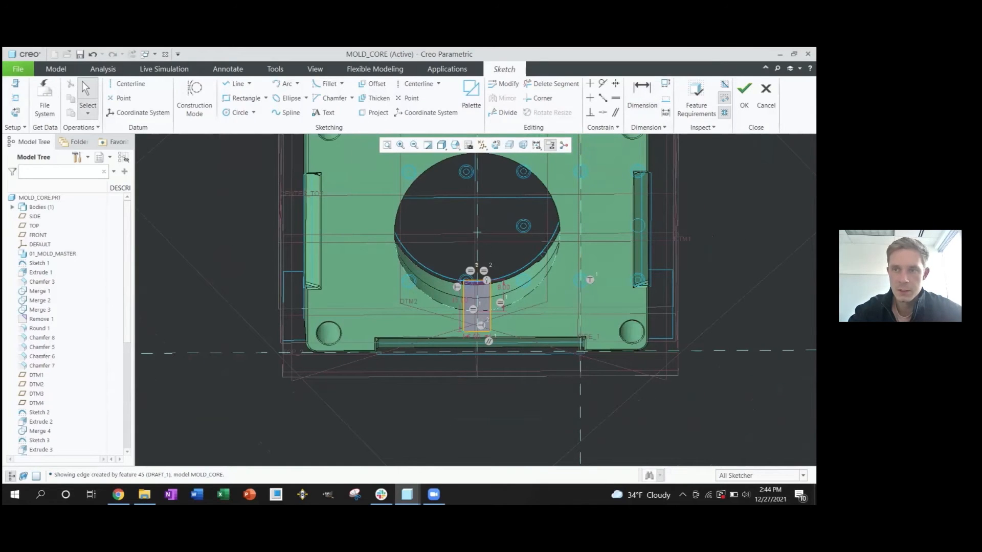
{"action": "left_click", "coordinate": [744, 92]}
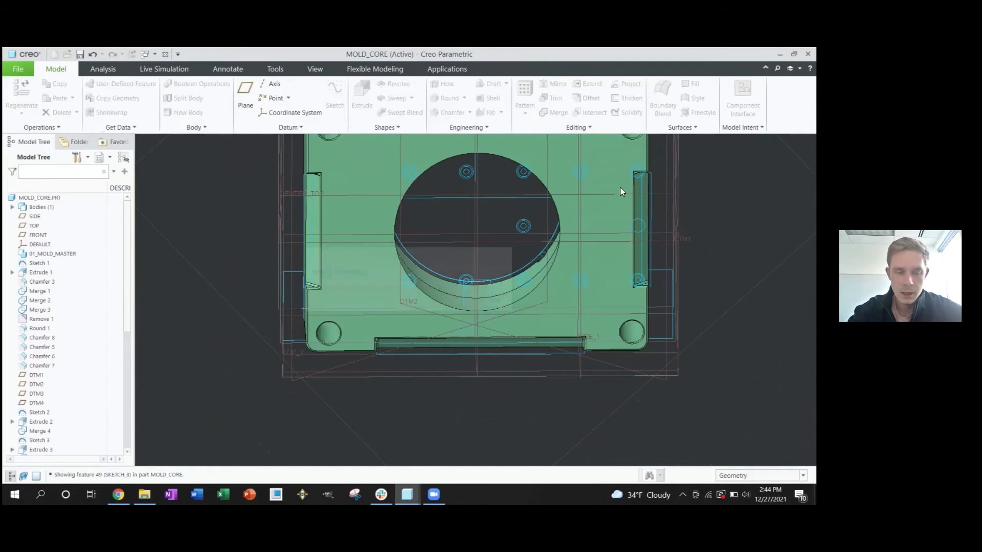
- Extrude the rectangular profile as a surface with capped ends to a blind depth of 7
{"action": "left_click", "coordinate": [473, 279]}
{"action": "left_click", "coordinate": [381, 144]}
{"action": "left_click", "coordinate": [138, 128]}
{"action": "mouse_move", "coordinate": [463, 276]}
{"action": "middle_mouse_down"}
{"action": "mouse_move", "coordinate": [463, 321]}
{"action": "mouse_move", "coordinate": [464, 306]}
{"action": "middle_mouse_up"}
{"action": "scroll", "coordinate": [463, 310], "scroll_direction": "down", "scroll_amount": 3}
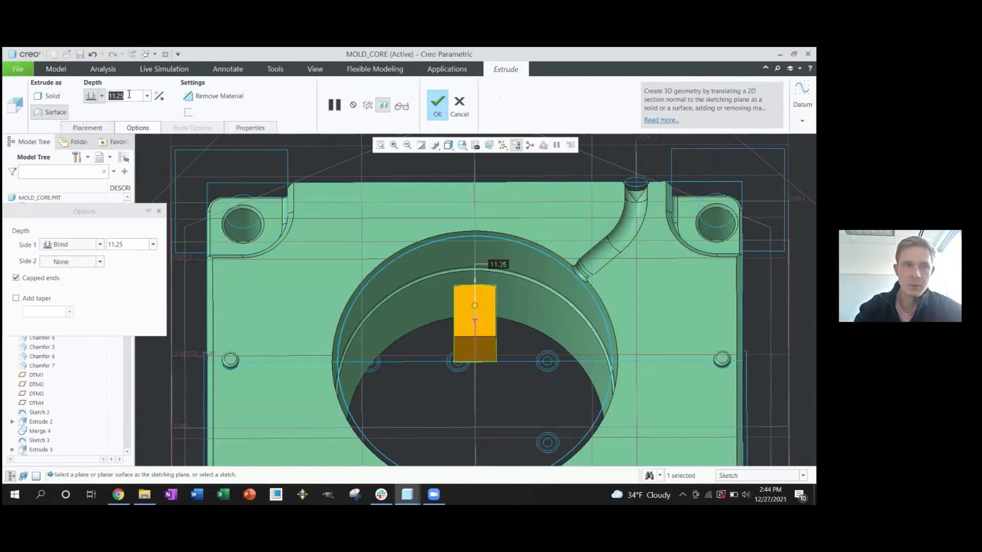
{"action": "type", "text": "7"}
{"action": "key", "text": "Return"}
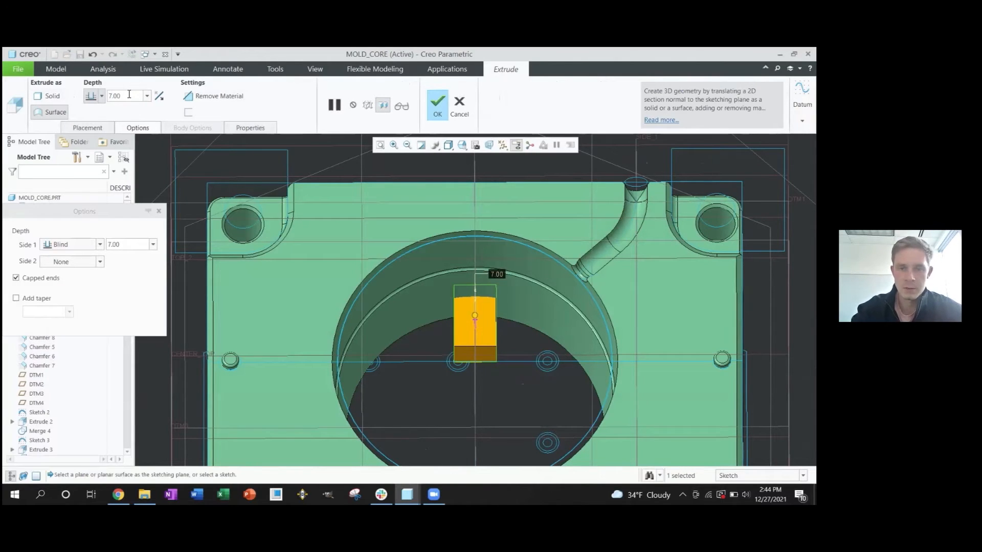
{"action": "middle_click", "coordinate": [621, 255]}
- Merge the extruded block quilt with the mold core quilt so it forms a key projecting into the bore
{"action": "scroll", "coordinate": [555, 254], "scroll_direction": "down", "scroll_amount": 5}
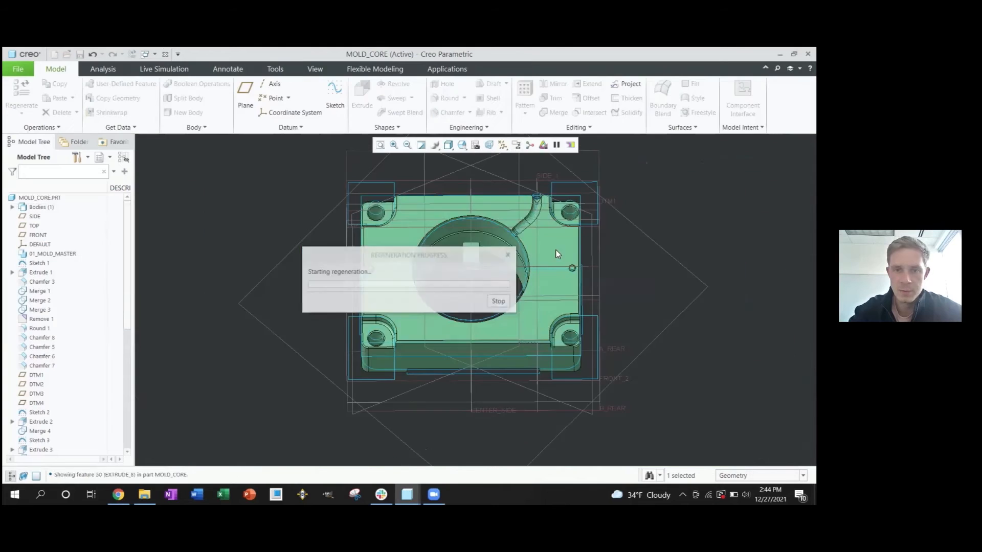
{"action": "middle_click_drag", "start_coordinate": [528, 281], "coordinate": [500, 323]}
{"action": "scroll", "coordinate": [501, 323], "scroll_direction": "up", "scroll_amount": 5}
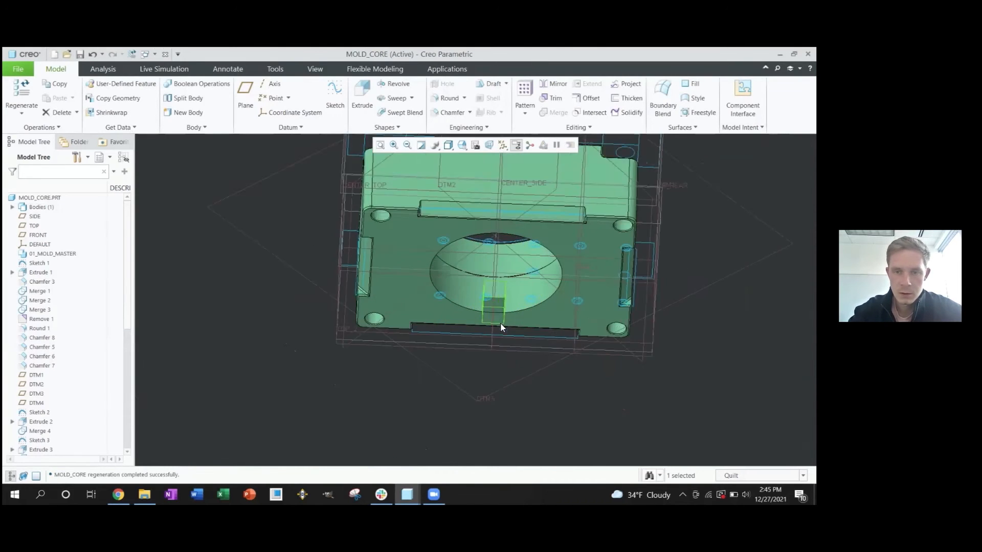
{"action": "left_click", "coordinate": [543, 309], "text": "ctrl"}
{"action": "left_click", "coordinate": [542, 306]}
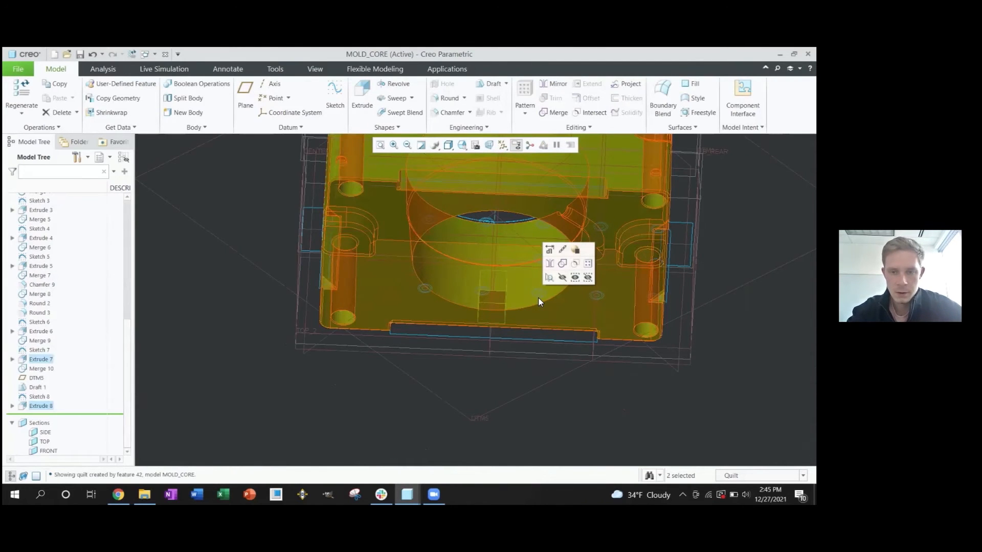
{"action": "left_click", "coordinate": [562, 264]}
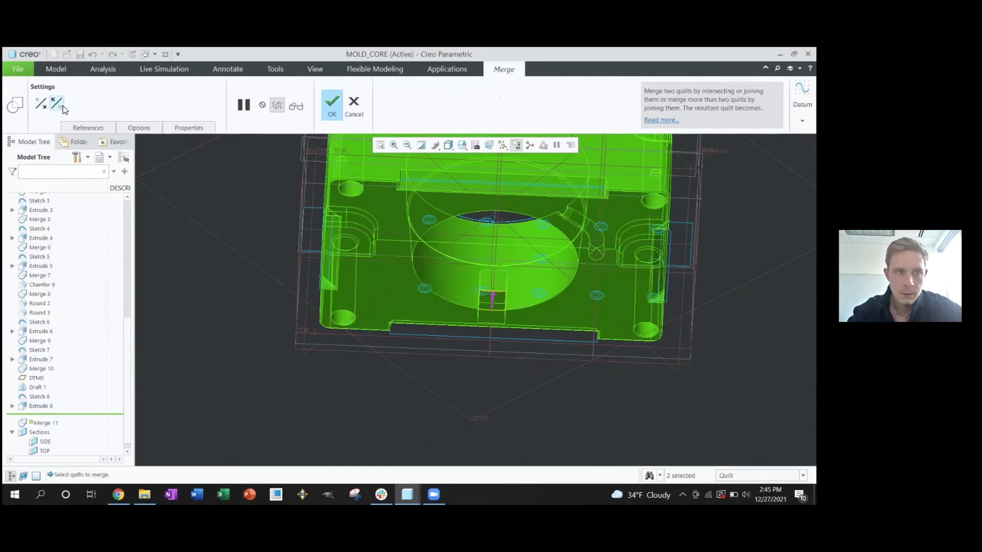
{"action": "middle_click", "coordinate": [151, 180]}
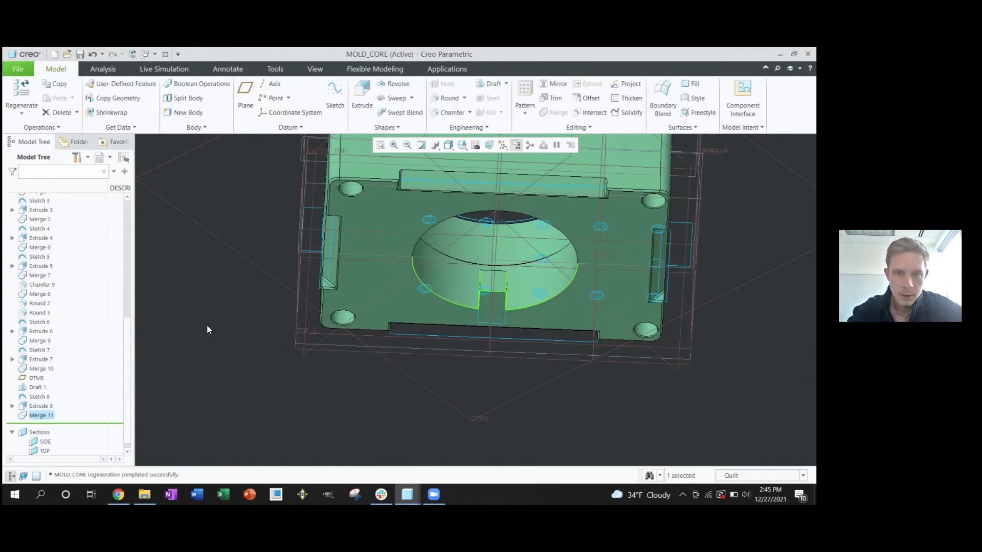
- Hide the sketches and datum planes in the mold core
{"action": "scroll", "coordinate": [207, 324], "scroll_direction": "down", "scroll_amount": 3}
{"action": "middle_click_drag", "start_coordinate": [306, 286], "coordinate": [383, 284]}
{"action": "left_click", "coordinate": [358, 250]}
{"action": "key", "text": "d"}
{"action": "key", "text": "p"}
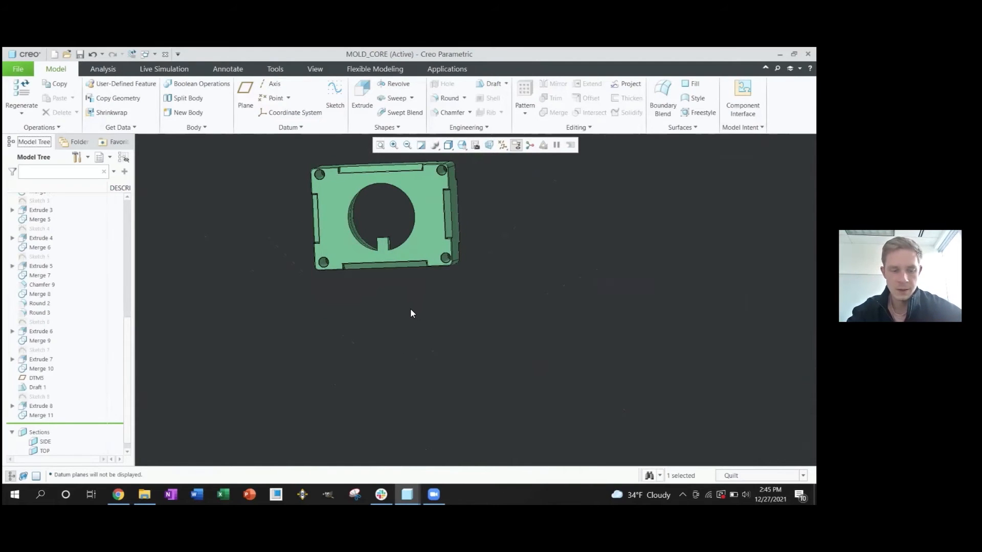
- Open the assembly 00_mold_printed_only.asm from the cap_design folder
{"action": "key", "text": "ctrl+o"}
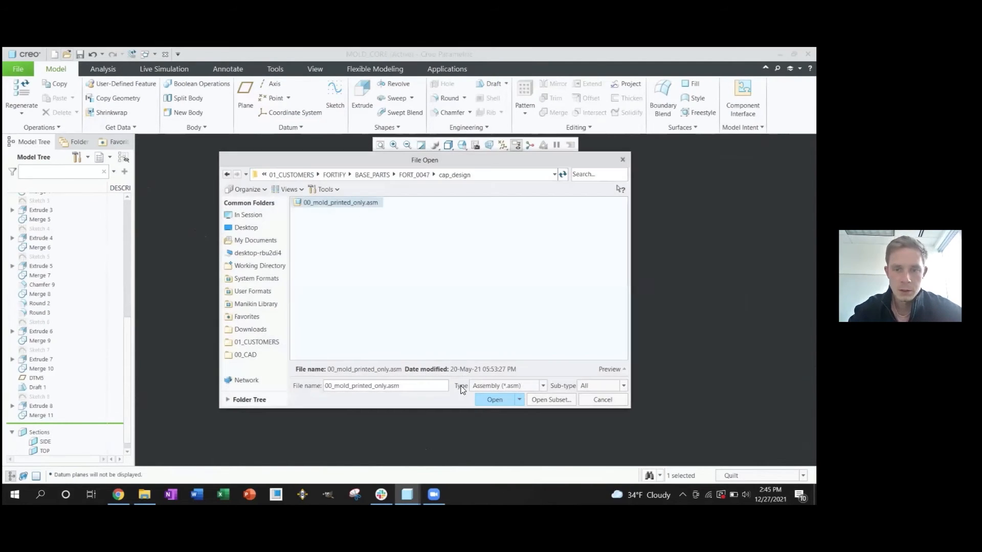
{"action": "left_click", "coordinate": [492, 399]}
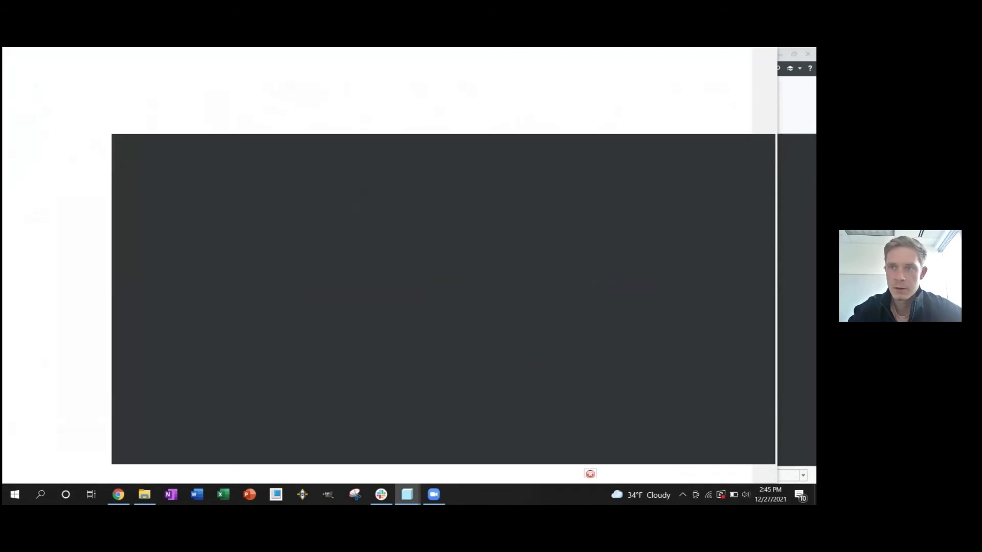
{"action": "left_click", "coordinate": [753, 55]}
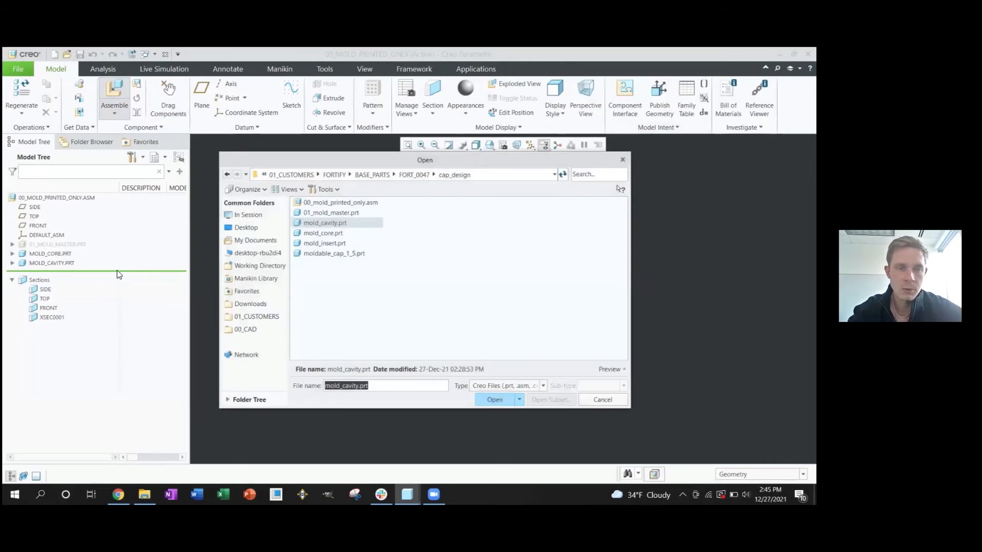
- Assemble mold_insert.prt into the mold assembly with a Default placement constraint
{"action": "left_click", "coordinate": [328, 243]}
{"action": "left_click", "coordinate": [494, 399]}
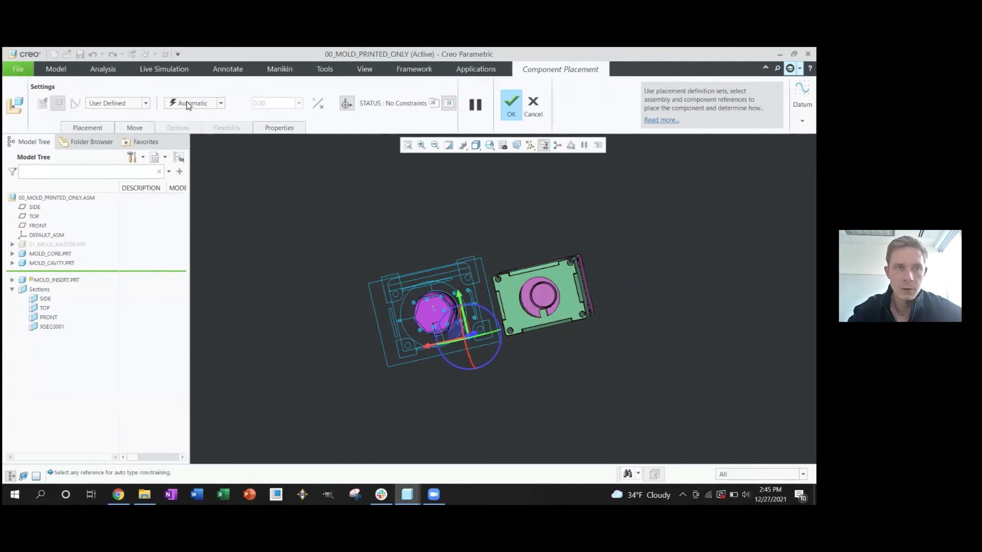
{"action": "left_click", "coordinate": [188, 105]}
{"action": "left_click", "coordinate": [190, 205]}
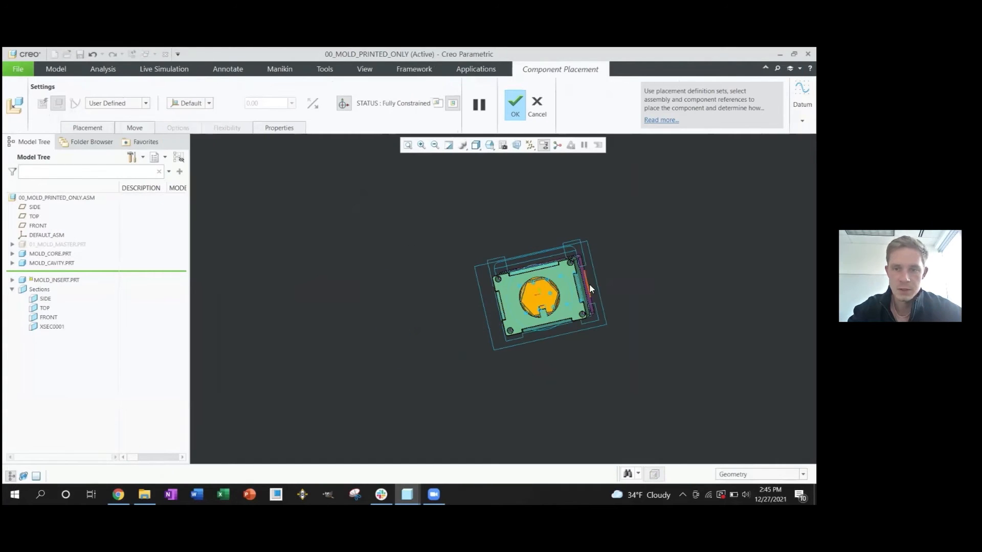
- Examine how the core's key fits into the notch in the insert's hexagonal end
{"action": "scroll", "coordinate": [456, 317], "scroll_direction": "down", "scroll_amount": 10}
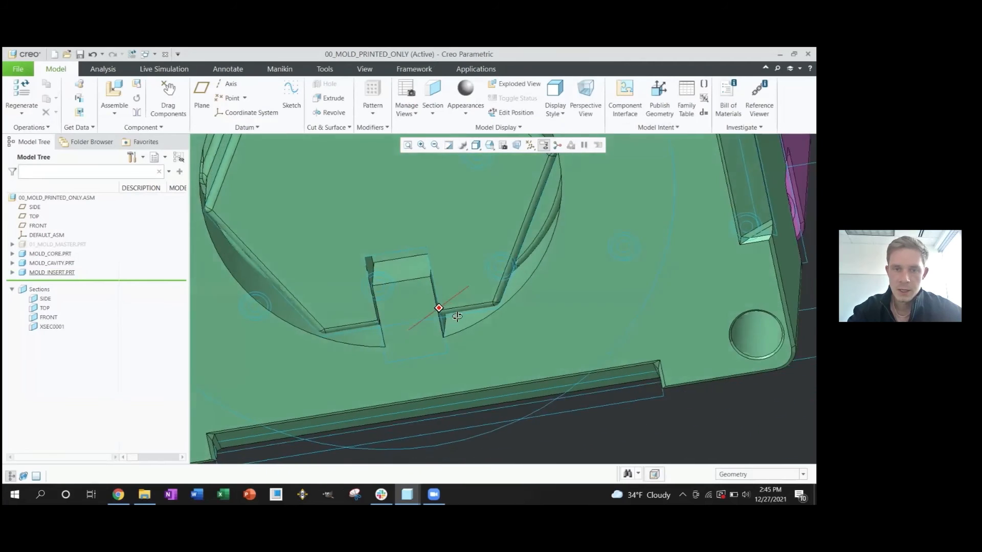
{"action": "middle_click_drag", "start_coordinate": [457, 317], "coordinate": [467, 400]}
{"action": "scroll", "coordinate": [440, 313], "scroll_direction": "up", "scroll_amount": 1}
{"action": "scroll", "coordinate": [427, 304], "scroll_direction": "down", "scroll_amount": 5}
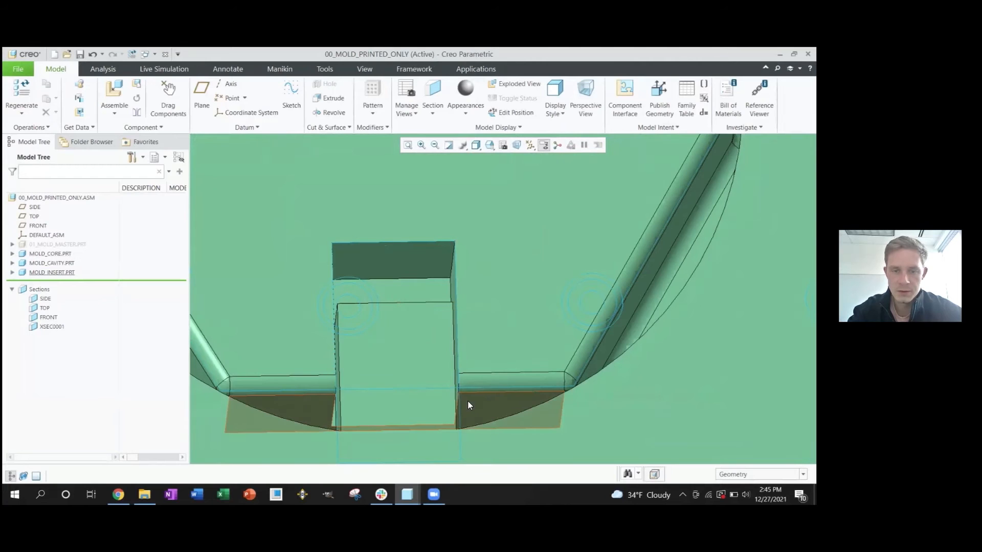
{"action": "left_click", "coordinate": [415, 323]}
{"action": "scroll", "coordinate": [403, 333], "scroll_direction": "up", "scroll_amount": 4}
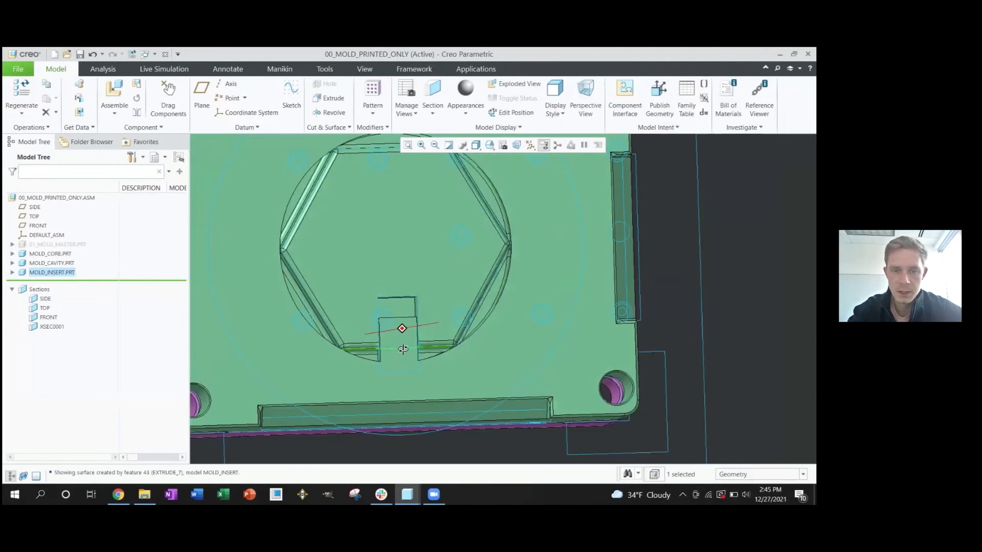
{"action": "middle_click_drag", "start_coordinate": [400, 329], "coordinate": [394, 362]}
{"action": "scroll", "coordinate": [409, 342], "scroll_direction": "up", "scroll_amount": 3}
{"action": "middle_click_drag", "start_coordinate": [423, 325], "coordinate": [432, 307]}
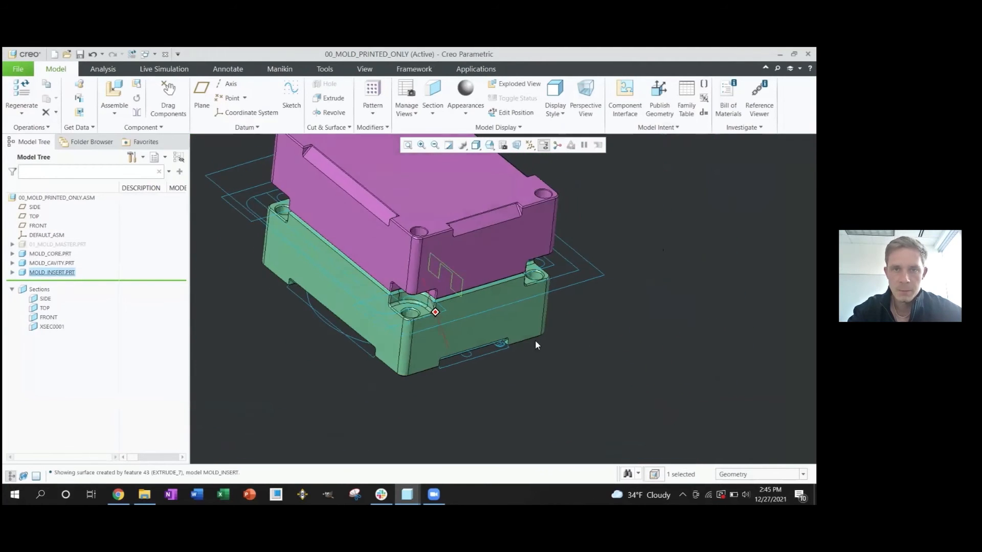
{"action": "left_click", "coordinate": [433, 107]}
{"action": "left_click", "coordinate": [445, 137]}
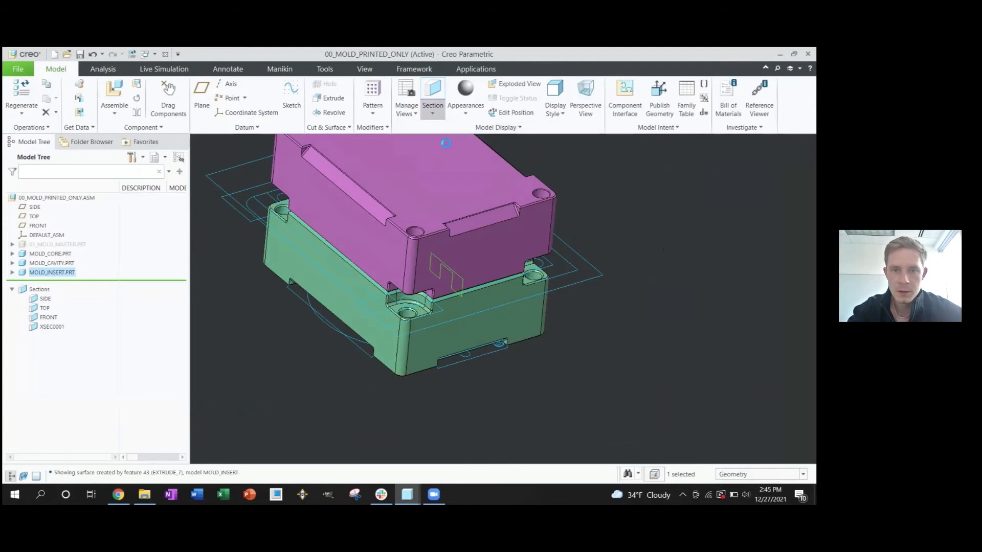
{"action": "left_click_drag", "start_coordinate": [527, 249], "coordinate": [501, 215]}
{"action": "scroll", "coordinate": [433, 291], "scroll_direction": "up", "scroll_amount": 3}
{"action": "scroll", "coordinate": [433, 290], "scroll_direction": "up", "scroll_amount": 5}
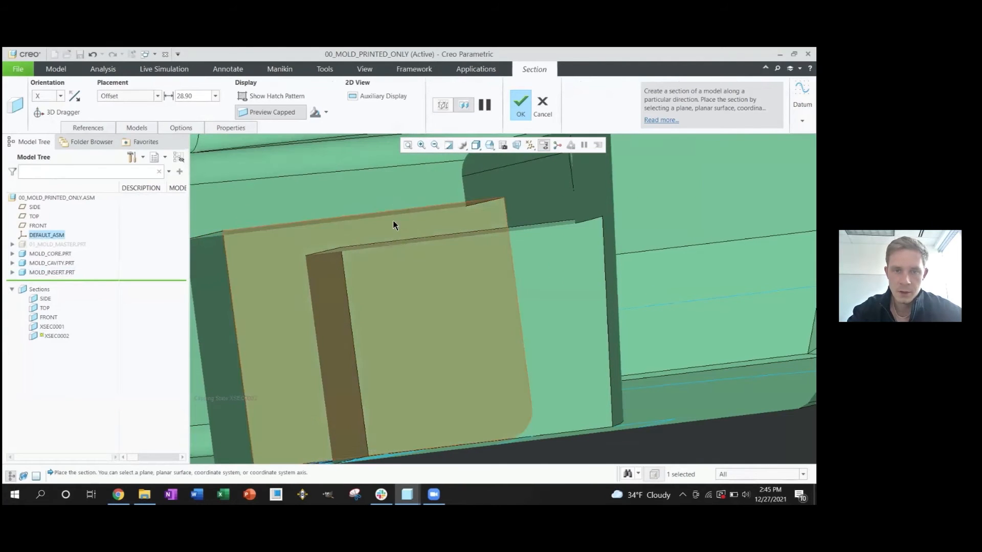
{"action": "scroll", "coordinate": [403, 223], "scroll_direction": "down", "scroll_amount": 3}
{"action": "mouse_move", "coordinate": [403, 223]}
{"action": "middle_mouse_down"}
{"action": "mouse_move", "coordinate": [400, 151]}
{"action": "mouse_move", "coordinate": [410, 208]}
{"action": "middle_mouse_up"}
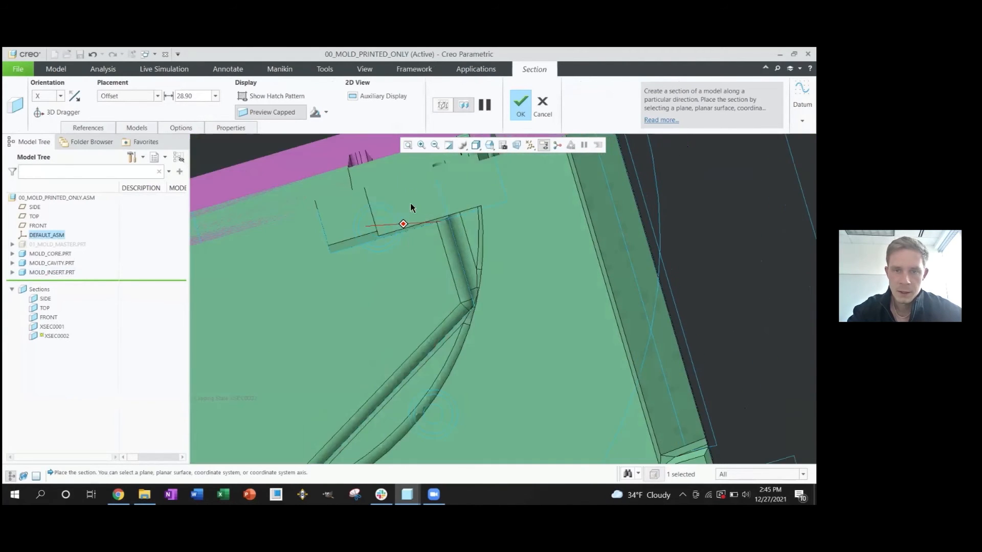
{"action": "scroll", "coordinate": [389, 214], "scroll_direction": "up", "scroll_amount": 5}
{"action": "left_click", "coordinate": [390, 213]}
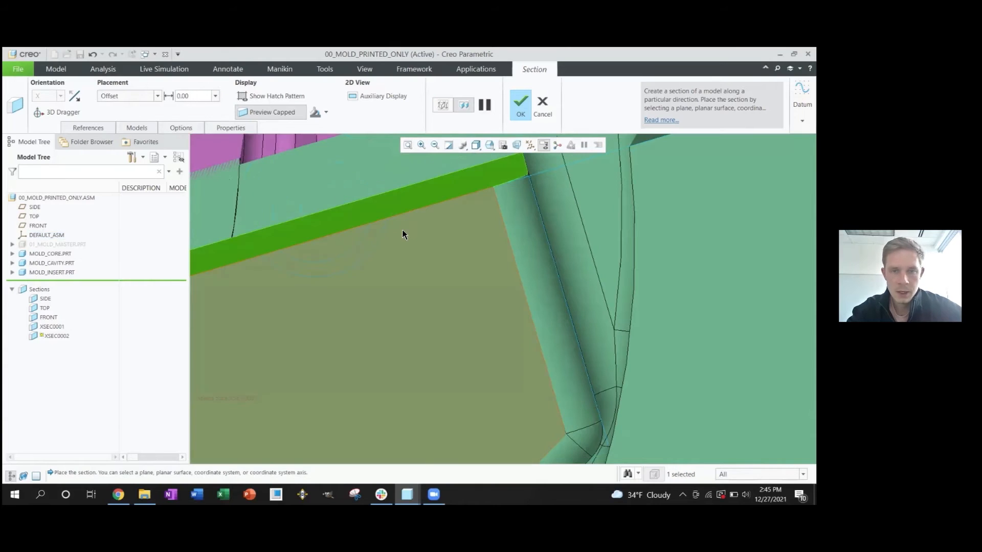
{"action": "left_click", "coordinate": [542, 105]}
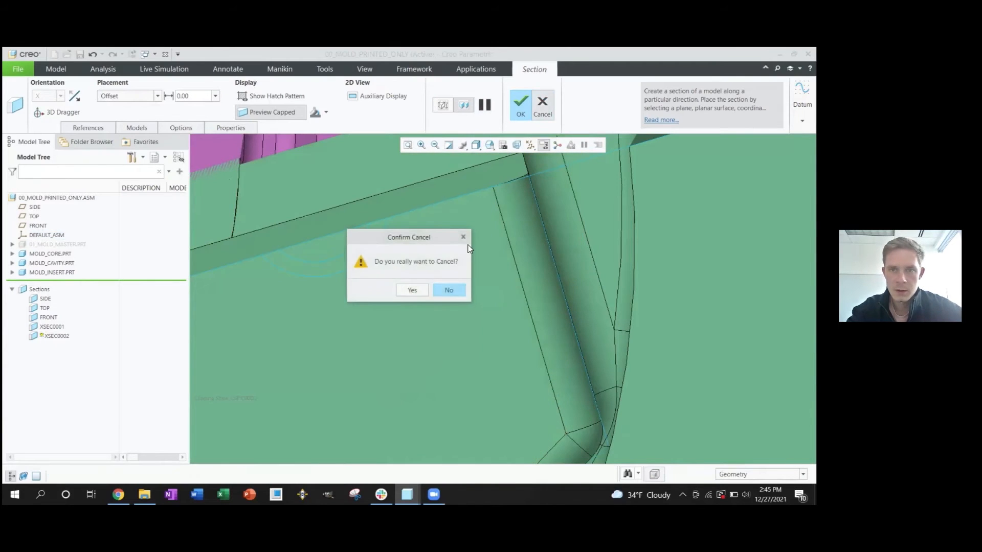
{"action": "left_click", "coordinate": [412, 291]}
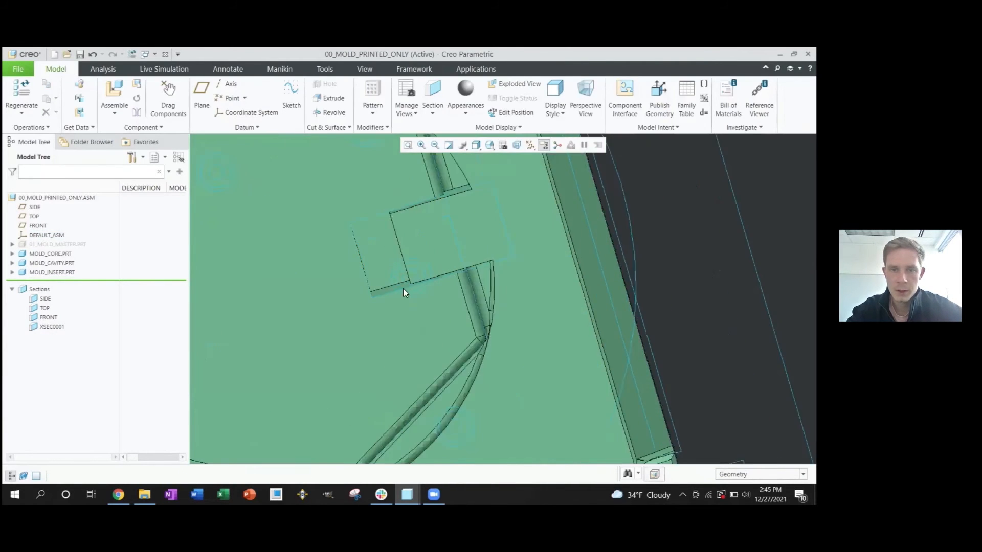
- Measure the clearance between the side of the core's key and the side of the insert's notch
{"action": "scroll", "coordinate": [404, 293], "scroll_direction": "up", "scroll_amount": 3}
{"action": "key", "text": "a"}
{"action": "key", "text": "2"}
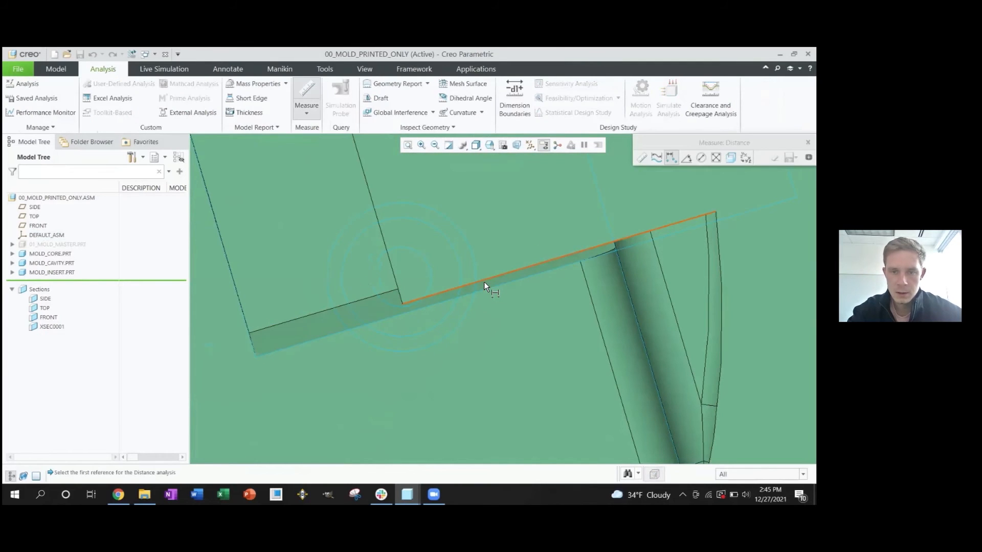
{"action": "left_click", "coordinate": [483, 284]}
{"action": "middle_click_drag", "start_coordinate": [483, 280], "coordinate": [482, 282]}
{"action": "left_click", "coordinate": [482, 281]}
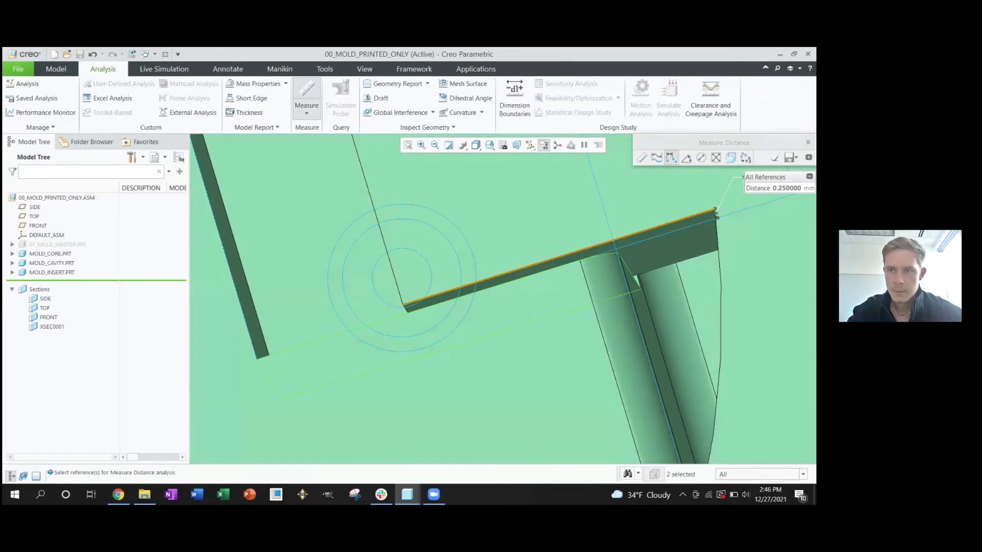
{"action": "key", "text": "Escape"}
- In the MOLD_CORE part, edit the key's sketch and set the distance from its upper edge to the bore's lower edge to 11
{"action": "scroll", "coordinate": [332, 243], "scroll_direction": "down", "scroll_amount": 5}
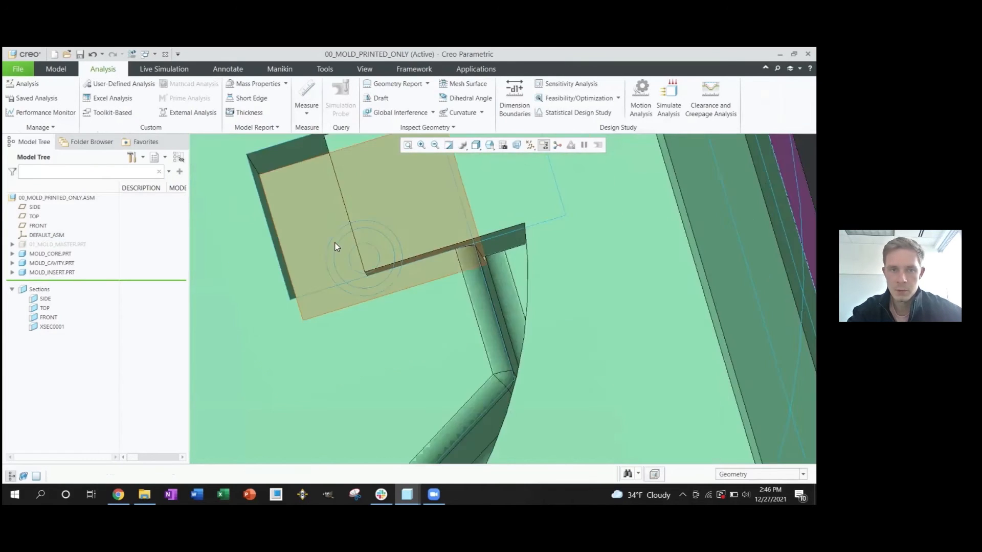
{"action": "middle_click_drag", "start_coordinate": [336, 245], "coordinate": [341, 240]}
{"action": "scroll", "coordinate": [345, 238], "scroll_direction": "down", "scroll_amount": 2}
{"action": "scroll", "coordinate": [346, 241], "scroll_direction": "down", "scroll_amount": 1}
{"action": "key", "text": "alt+Tab"}
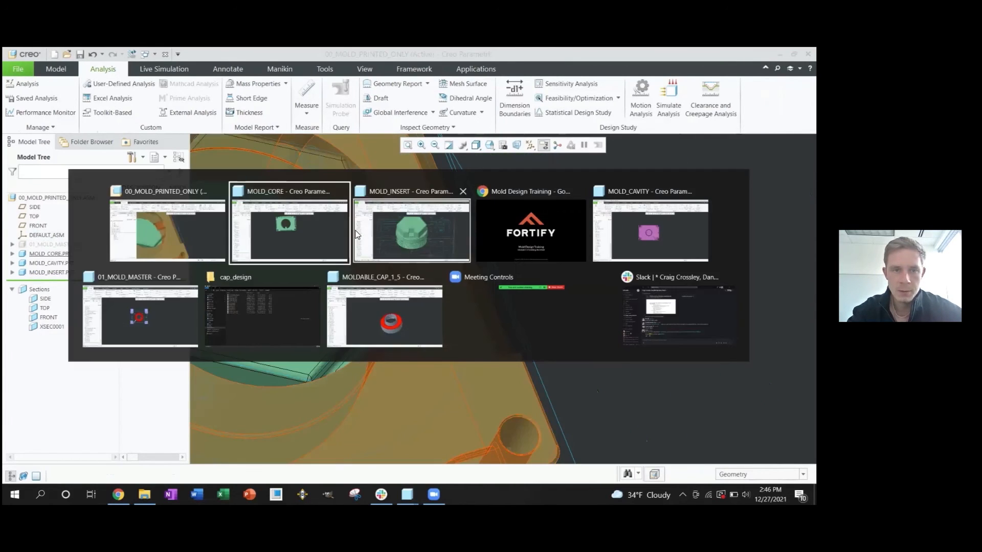
{"action": "scroll", "coordinate": [395, 252], "scroll_direction": "up", "scroll_amount": 3}
{"action": "left_click", "coordinate": [49, 418]}
{"action": "left_click", "coordinate": [65, 354]}
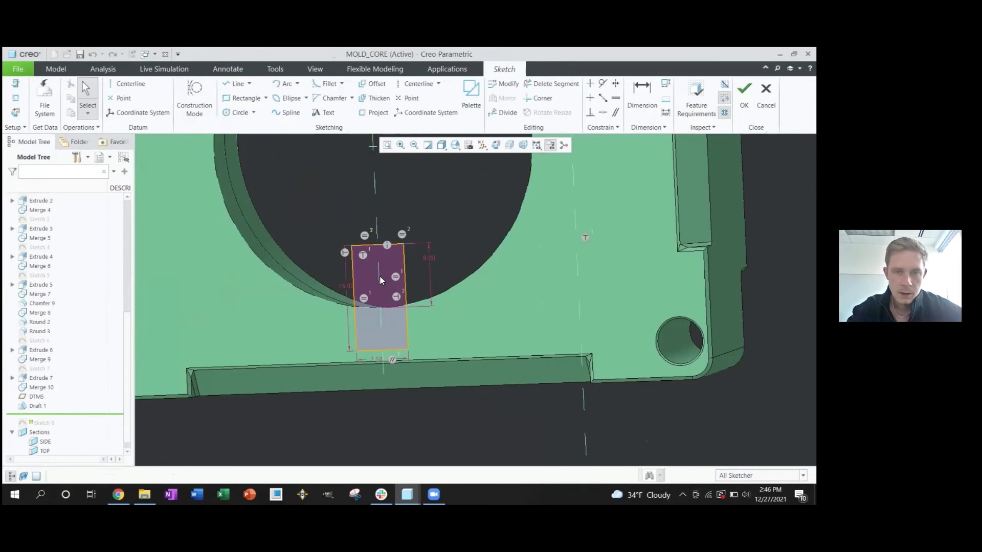
{"action": "double_click", "coordinate": [429, 255]}
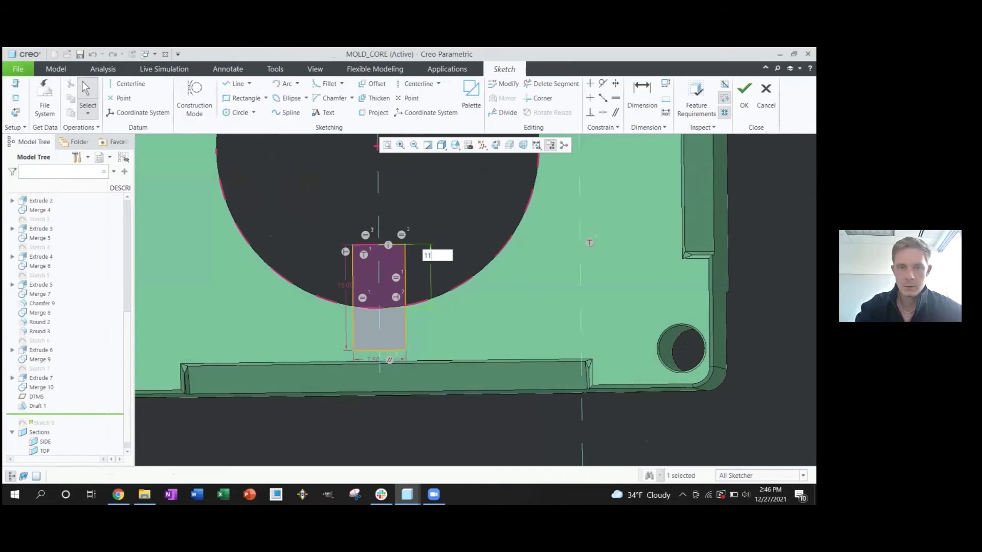
{"action": "key", "text": "Return"}
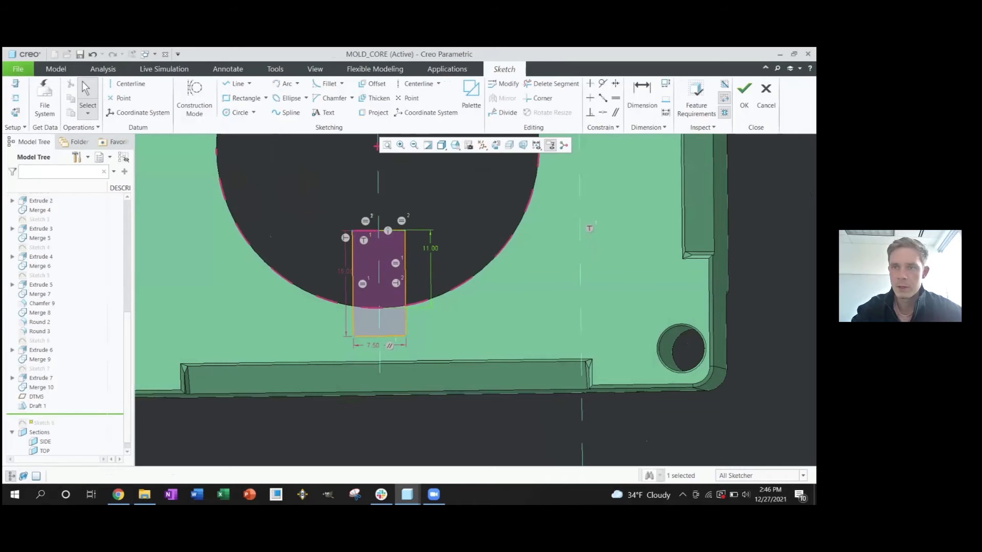
- Accept the revised key sketch and switch back to the 00_MOLD_PRINTED_ONLY assembly
{"action": "key", "text": "alt+Tab"}
{"action": "key", "text": "Tab"}
{"action": "key", "text": "Tab"}
{"action": "key", "text": "Tab"}
{"action": "key", "text": "Tab"}
{"action": "key", "text": "Tab"}
{"action": "key", "text": "Tab"}
{"action": "key", "text": "Tab"}
{"action": "key", "text": "Tab"}
{"action": "key", "text": "Tab"}
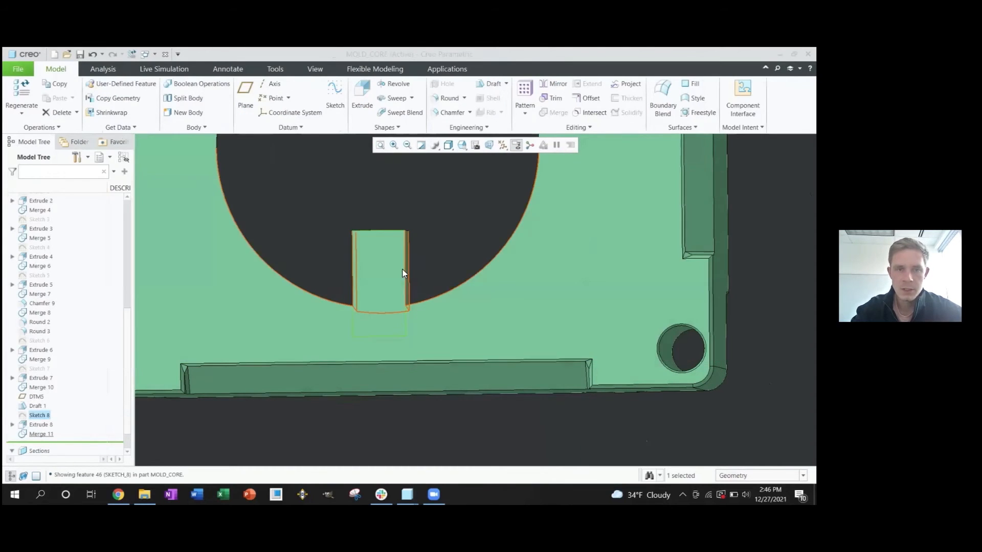
{"action": "key", "text": "alt+Tab"}
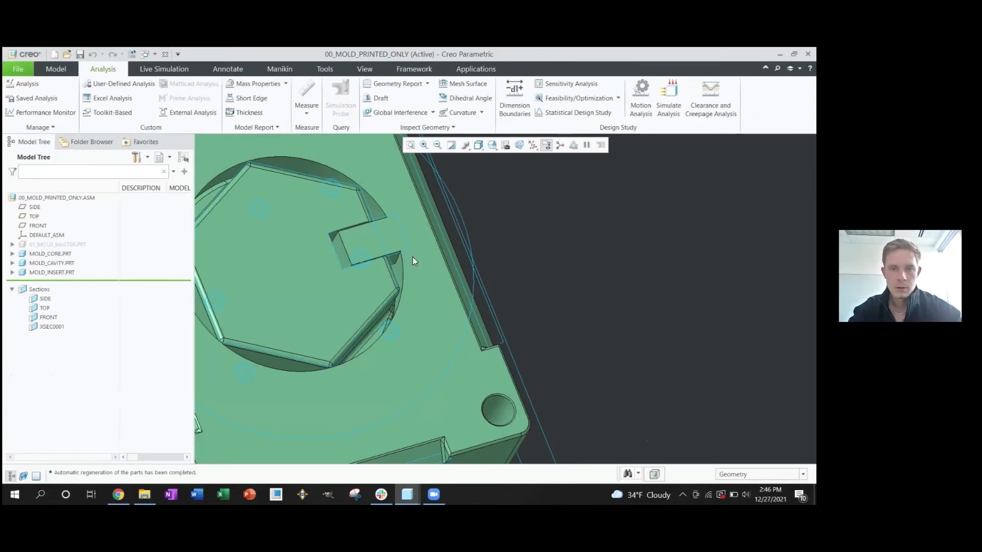
- Examine how the core's revised key sits in the insert's notch and view the closed mold from outside
{"action": "scroll", "coordinate": [413, 261], "scroll_direction": "down", "scroll_amount": 5}
{"action": "mouse_move", "coordinate": [404, 262]}
{"action": "middle_mouse_down"}
{"action": "mouse_move", "coordinate": [388, 263]}
{"action": "mouse_move", "coordinate": [397, 256]}
{"action": "middle_mouse_up"}
{"action": "scroll", "coordinate": [381, 263], "scroll_direction": "up", "scroll_amount": 6}
{"action": "scroll", "coordinate": [398, 220], "scroll_direction": "down", "scroll_amount": 2}
{"action": "middle_click_drag", "start_coordinate": [398, 221], "coordinate": [481, 236]}
{"action": "scroll", "coordinate": [407, 260], "scroll_direction": "up", "scroll_amount": 2}
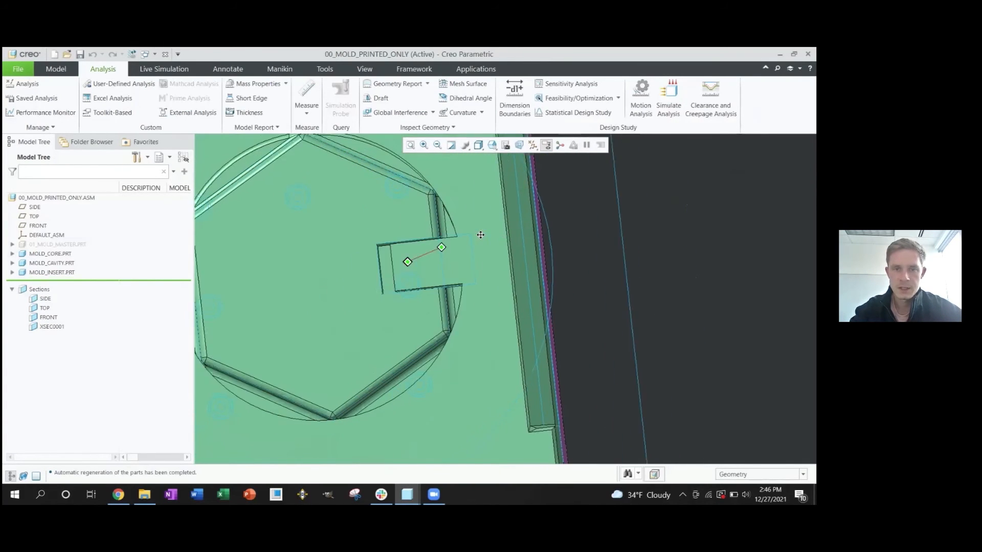
{"action": "scroll", "coordinate": [475, 243], "scroll_direction": "down", "scroll_amount": 3}
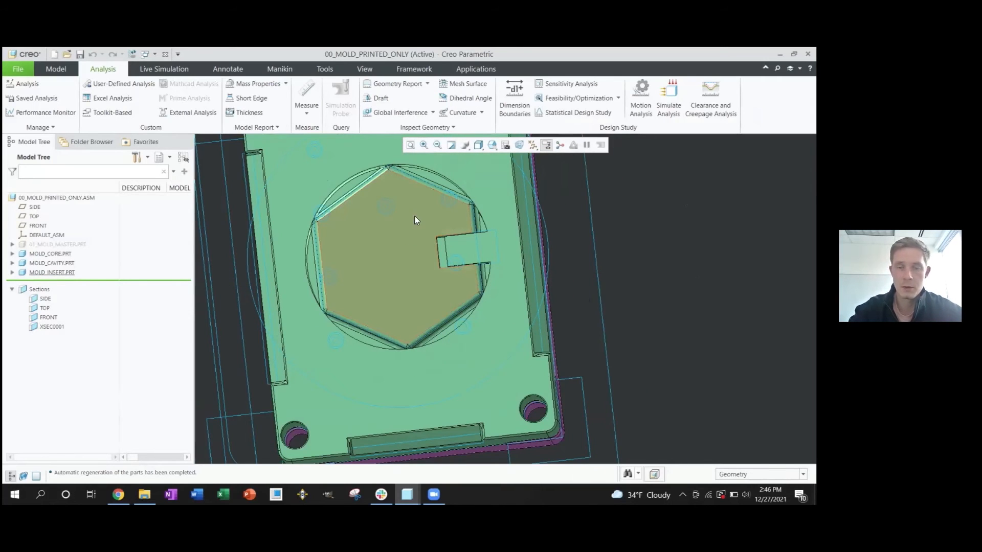
{"action": "scroll", "coordinate": [446, 245], "scroll_direction": "down", "scroll_amount": 1}
{"action": "scroll", "coordinate": [480, 246], "scroll_direction": "down", "scroll_amount": 3}
{"action": "mouse_move", "coordinate": [478, 230]}
{"action": "middle_mouse_down"}
{"action": "mouse_move", "coordinate": [466, 203]}
{"action": "mouse_move", "coordinate": [438, 302]}
{"action": "mouse_move", "coordinate": [462, 248]}
{"action": "mouse_move", "coordinate": [460, 306]}
{"action": "middle_mouse_up"}
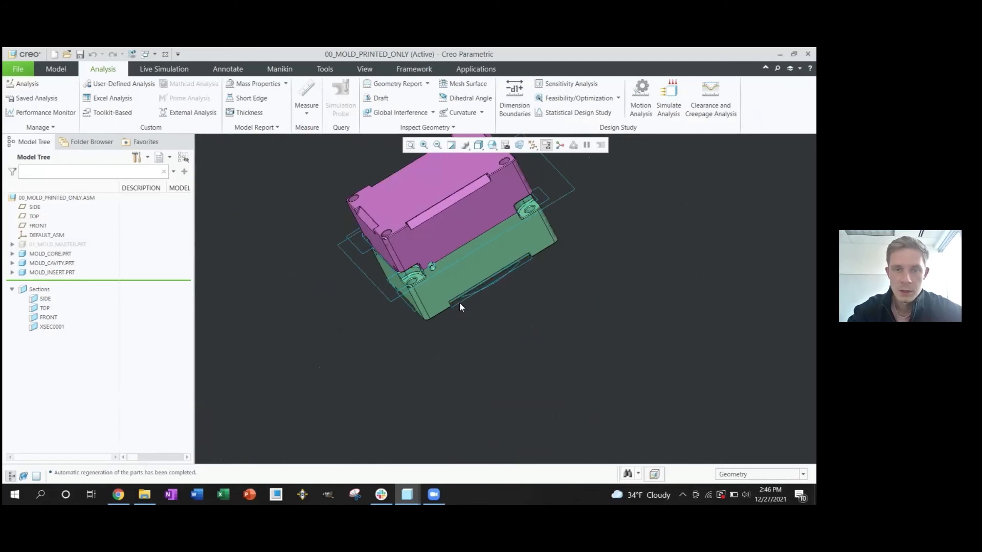
- Switch to the MOLD_INSERT part and hide its sketches
{"action": "key", "text": "alt+Tab"}
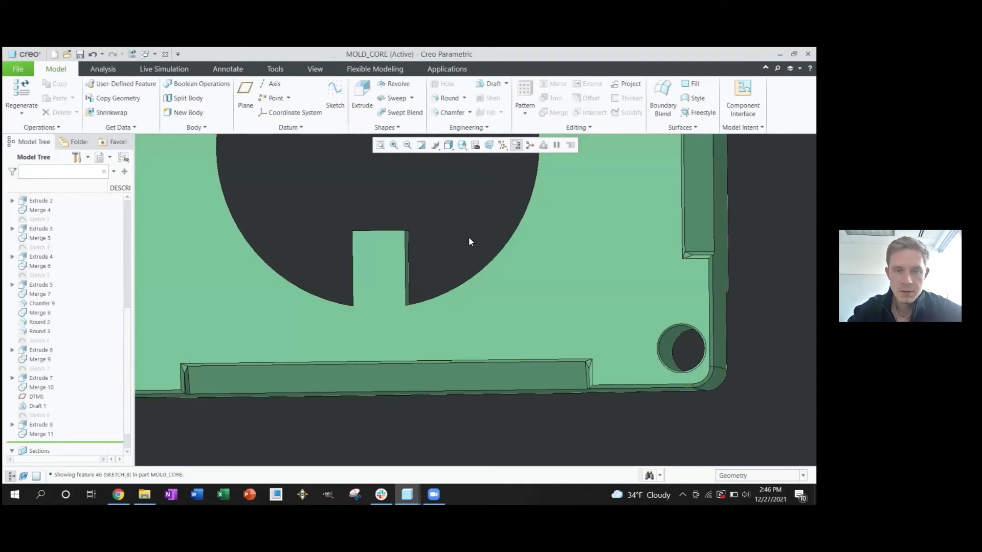
{"action": "middle_click_drag", "start_coordinate": [468, 238], "coordinate": [443, 282]}
{"action": "key", "text": "alt+Tab"}
{"action": "key", "text": "alt+Tab"}
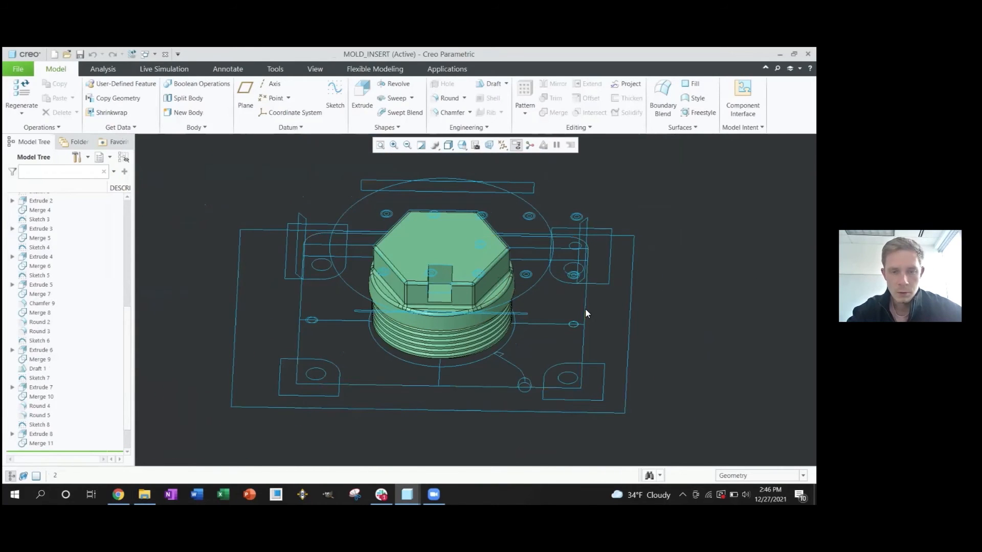
{"action": "key", "text": "h"}
- Round the outer edges of the notch in the insert's hexagonal end with a radius of 1.00
{"action": "key", "text": "r"}
{"action": "scroll", "coordinate": [424, 294], "scroll_direction": "up", "scroll_amount": 5}
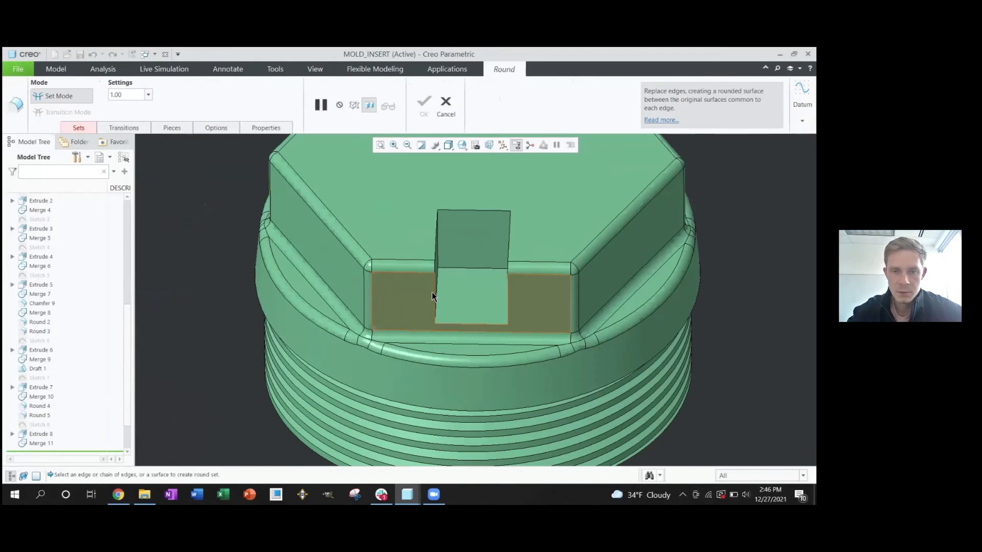
{"action": "left_click", "coordinate": [432, 294]}
{"action": "left_click", "coordinate": [509, 295], "text": "ctrl"}
{"action": "left_click", "coordinate": [475, 324], "text": "ctrl"}
{"action": "middle_click_drag", "start_coordinate": [476, 323], "coordinate": [497, 290]}
{"action": "left_click", "coordinate": [497, 291], "text": "ctrl"}
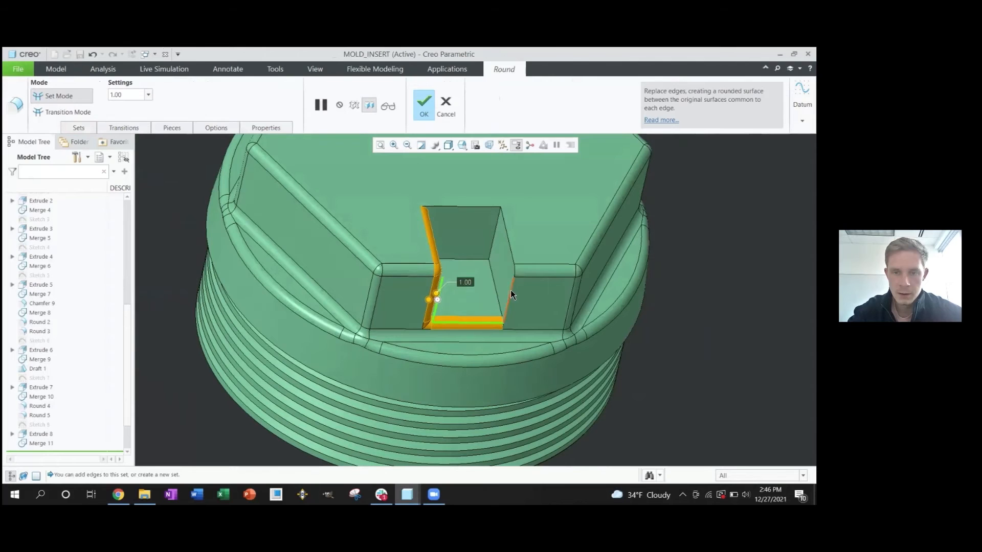
{"action": "left_click", "coordinate": [510, 290], "text": "ctrl"}
{"action": "left_click", "coordinate": [487, 207], "text": "ctrl"}
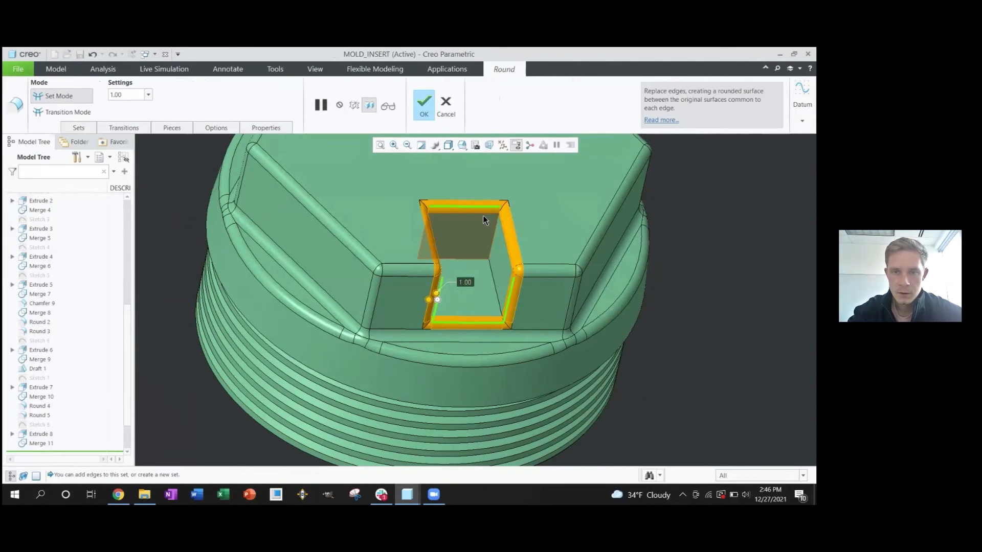
{"action": "scroll", "coordinate": [482, 215], "scroll_direction": "down", "scroll_amount": 3}
{"action": "mouse_move", "coordinate": [618, 263]}
{"action": "middle_mouse_down"}
{"action": "mouse_move", "coordinate": [528, 223]}
{"action": "mouse_move", "coordinate": [400, 299]}
{"action": "mouse_move", "coordinate": [470, 235]}
{"action": "middle_mouse_up"}
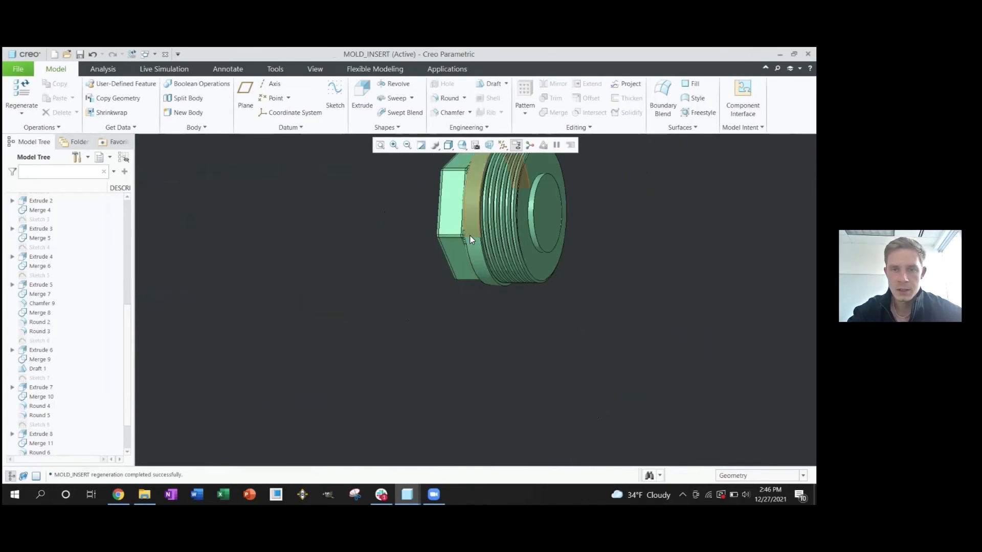
- View the MOLD_CORE part, return to the 00_MOLD_PRINTED_ONLY assembly and hide MOLD_CAVITY
{"action": "key", "text": "alt+Tab"}
{"action": "middle_click_drag", "start_coordinate": [465, 253], "coordinate": [373, 333]}
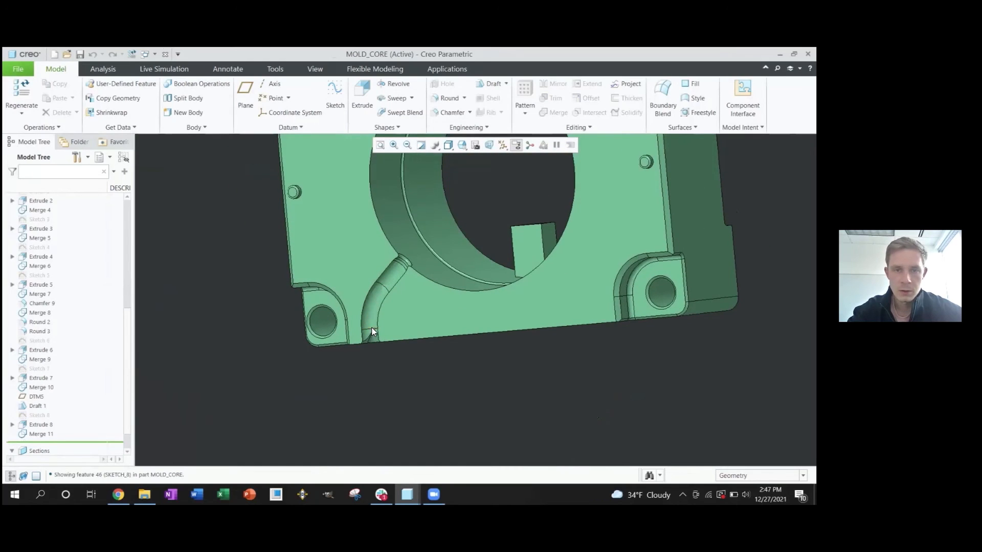
{"action": "key", "text": "alt+Tab"}
{"action": "left_click", "coordinate": [414, 228]}
{"action": "left_click", "coordinate": [398, 229]}
{"action": "left_click", "coordinate": [438, 189]}
{"action": "middle_click_drag", "start_coordinate": [462, 251], "coordinate": [467, 303]}
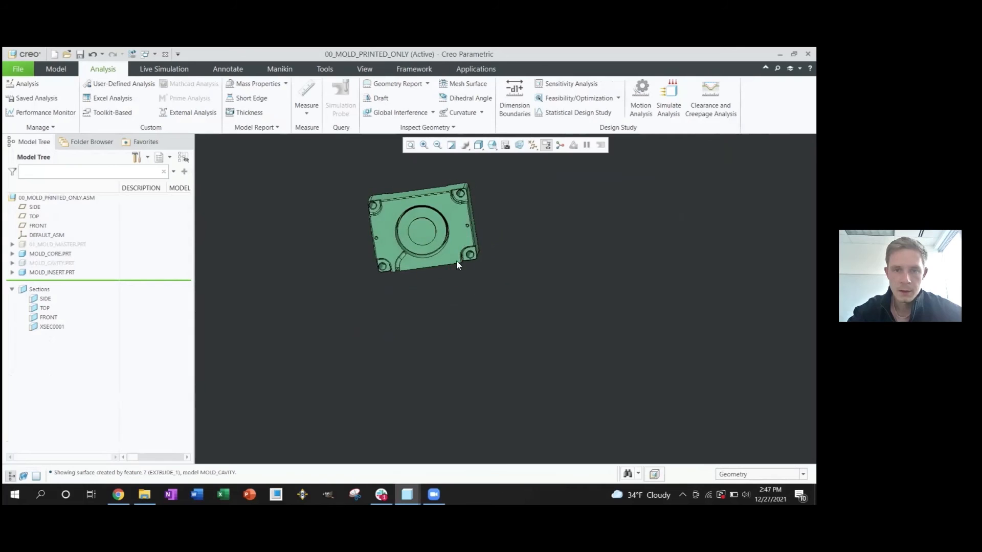
- Examine the circular edge where the insert's grooved side meets the core's bore
{"action": "scroll", "coordinate": [438, 224], "scroll_direction": "down", "scroll_amount": 5}
{"action": "middle_click_drag", "start_coordinate": [423, 213], "coordinate": [425, 205]}
{"action": "scroll", "coordinate": [412, 166], "scroll_direction": "down", "scroll_amount": 6}
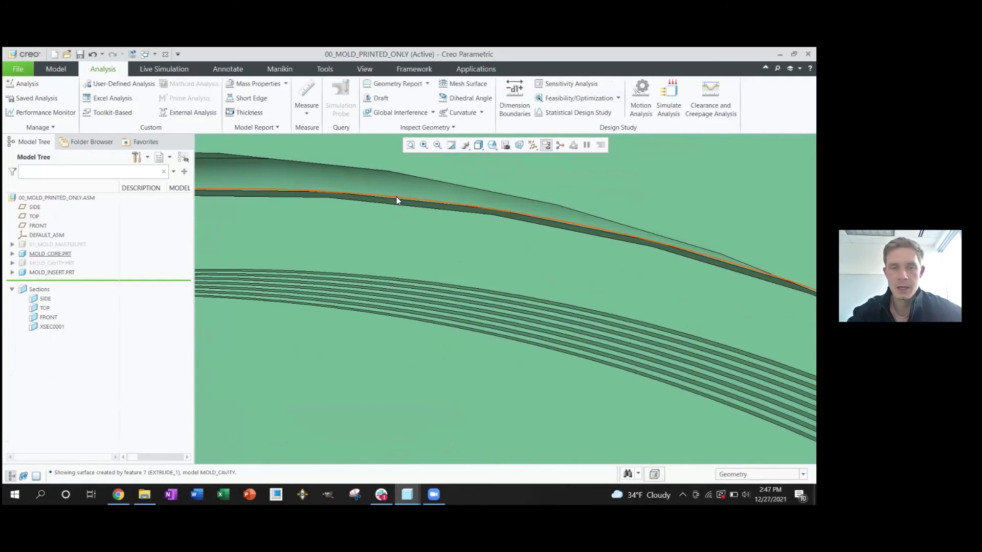
{"action": "scroll", "coordinate": [380, 239], "scroll_direction": "up", "scroll_amount": 10}
{"action": "middle_click_drag", "start_coordinate": [396, 279], "coordinate": [454, 255], "text": "shift"}
{"action": "scroll", "coordinate": [457, 259], "scroll_direction": "up", "scroll_amount": 4}
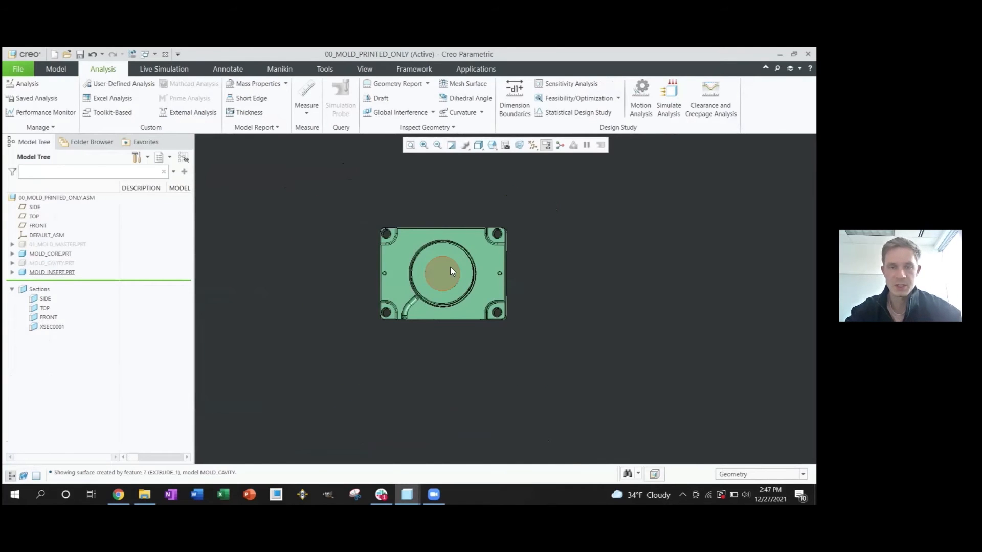
- Show MOLD_CAVITY over the core and insert, and hide it again
{"action": "left_click", "coordinate": [61, 263]}
{"action": "left_click", "coordinate": [85, 234]}
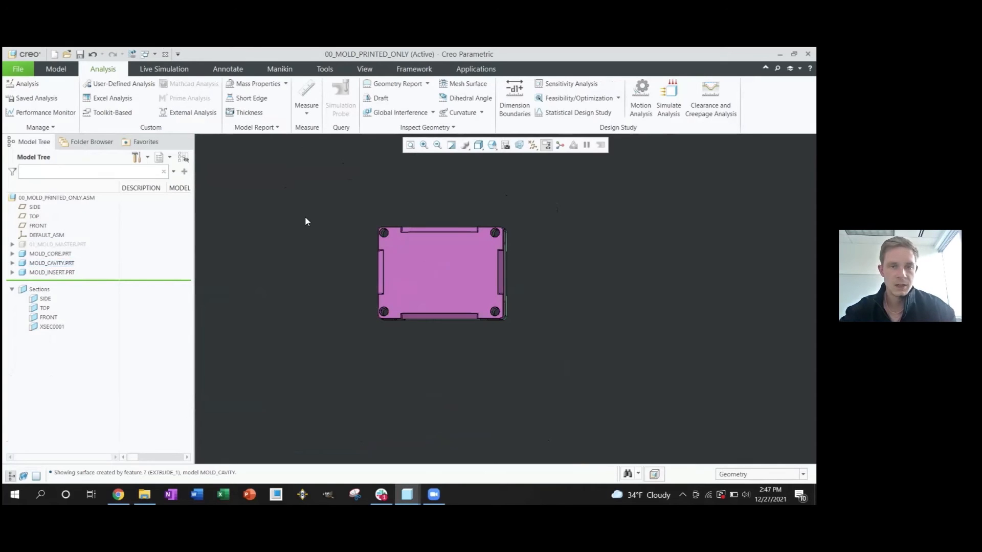
{"action": "left_click", "coordinate": [462, 263]}
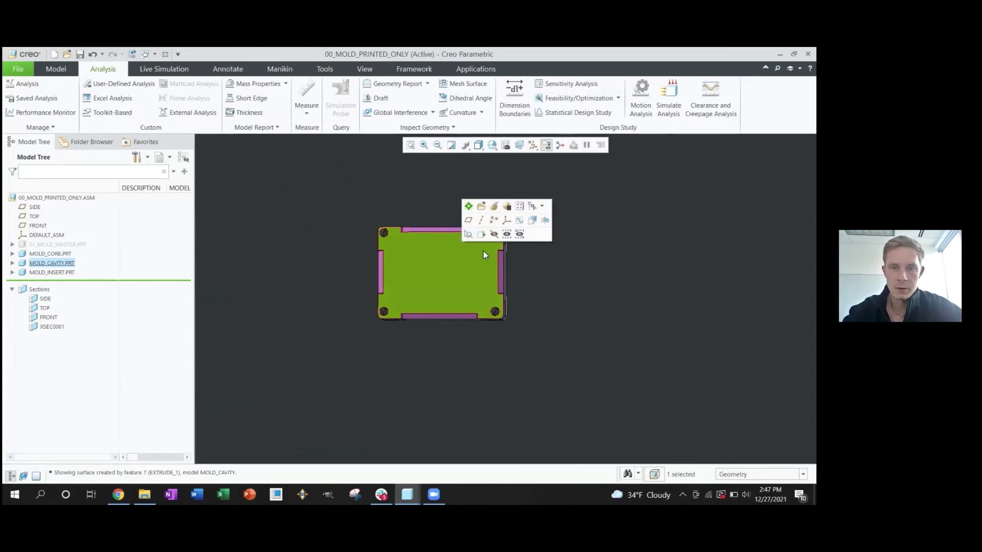
{"action": "left_click", "coordinate": [491, 236]}
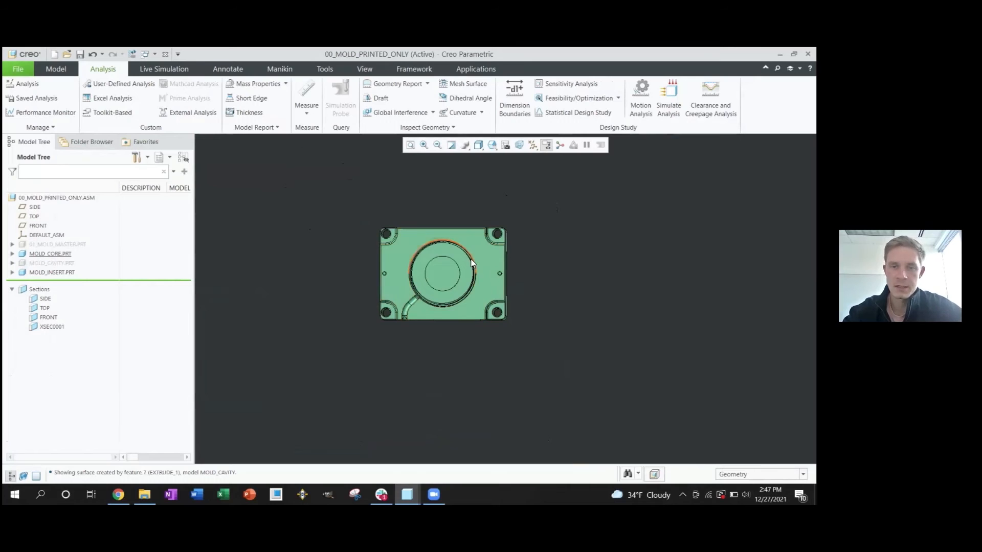
- Examine the molding face of the core with the insert seated in its bore
{"action": "scroll", "coordinate": [471, 264], "scroll_direction": "down", "scroll_amount": 3}
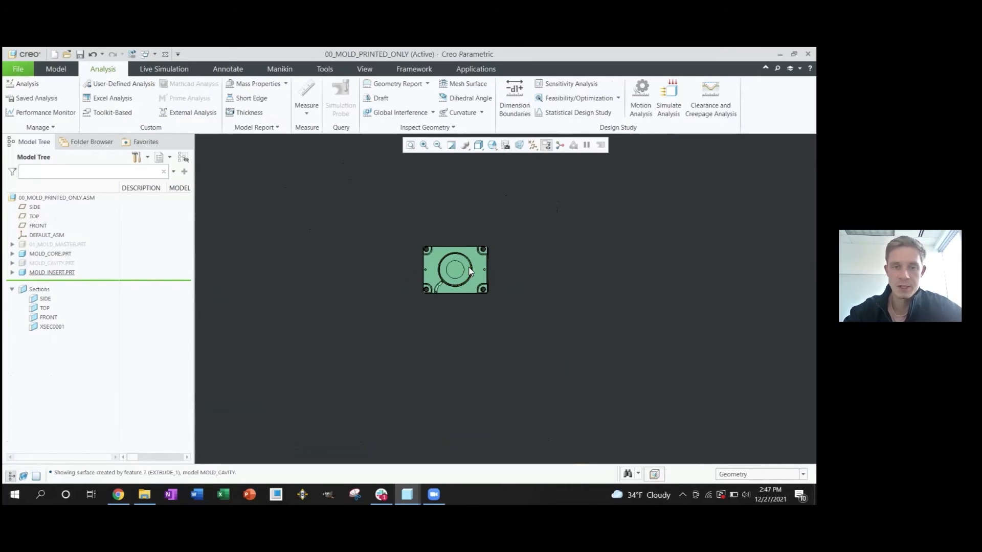
{"action": "scroll", "coordinate": [466, 274], "scroll_direction": "up", "scroll_amount": 5}
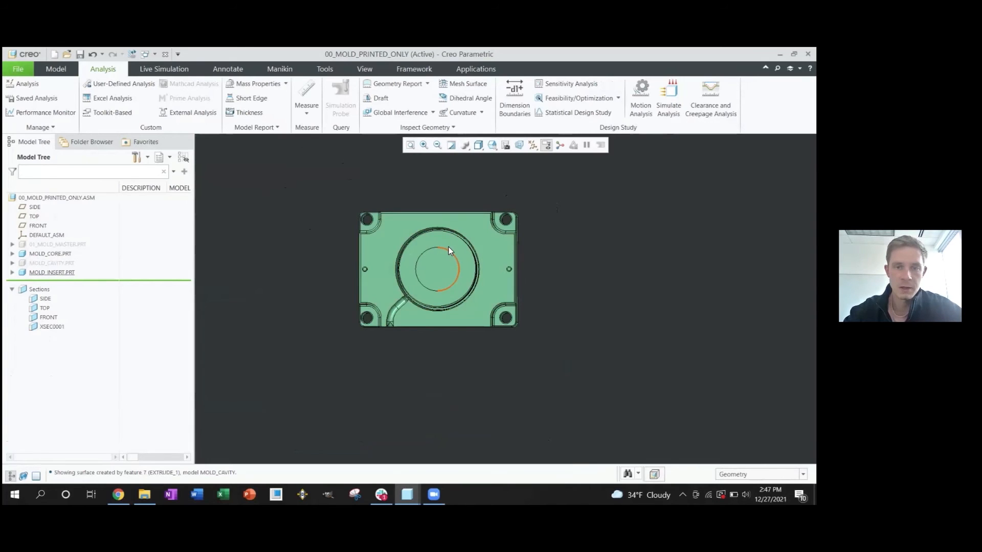
{"action": "middle_click_drag", "start_coordinate": [450, 250], "coordinate": [447, 248]}
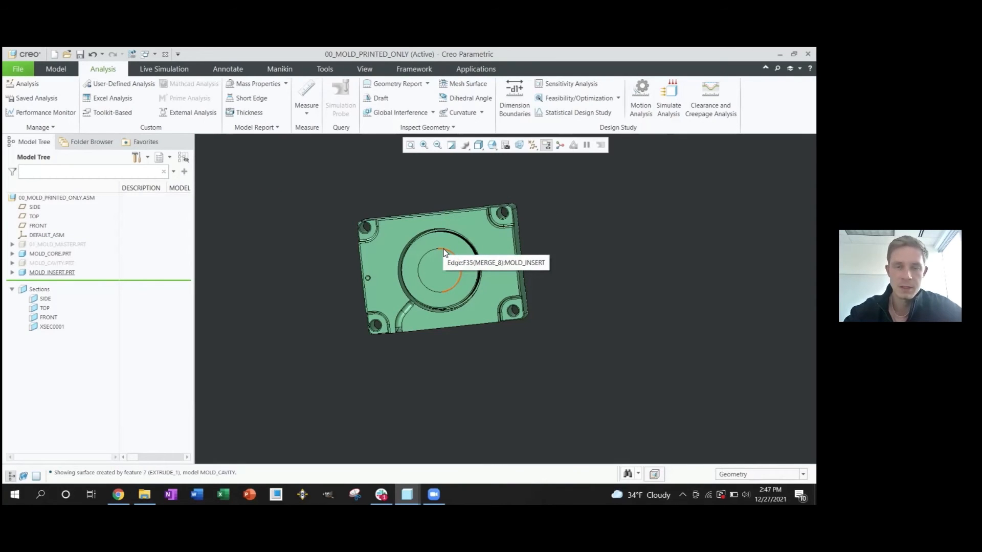
{"action": "scroll", "coordinate": [444, 252], "scroll_direction": "down", "scroll_amount": 3}
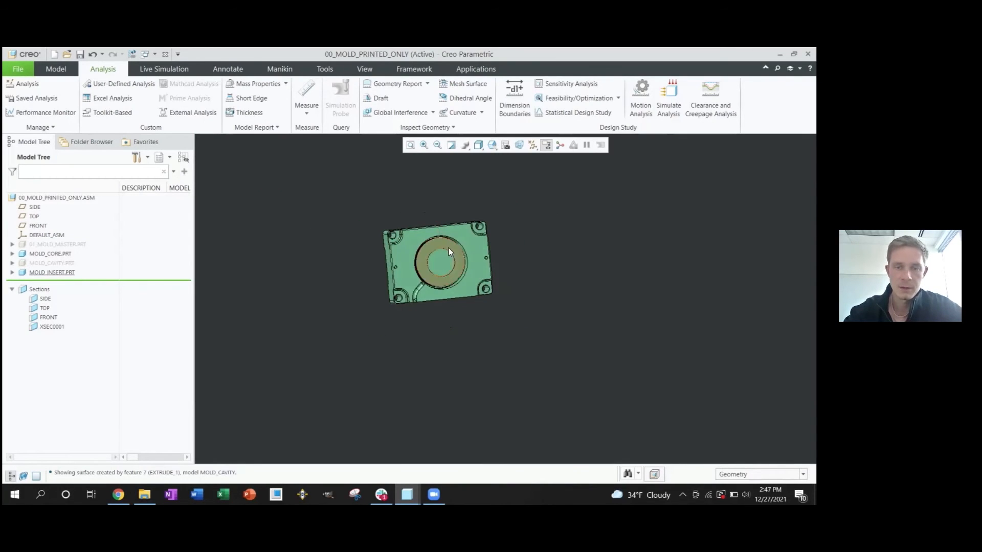
{"action": "scroll", "coordinate": [431, 247], "scroll_direction": "up", "scroll_amount": 5}
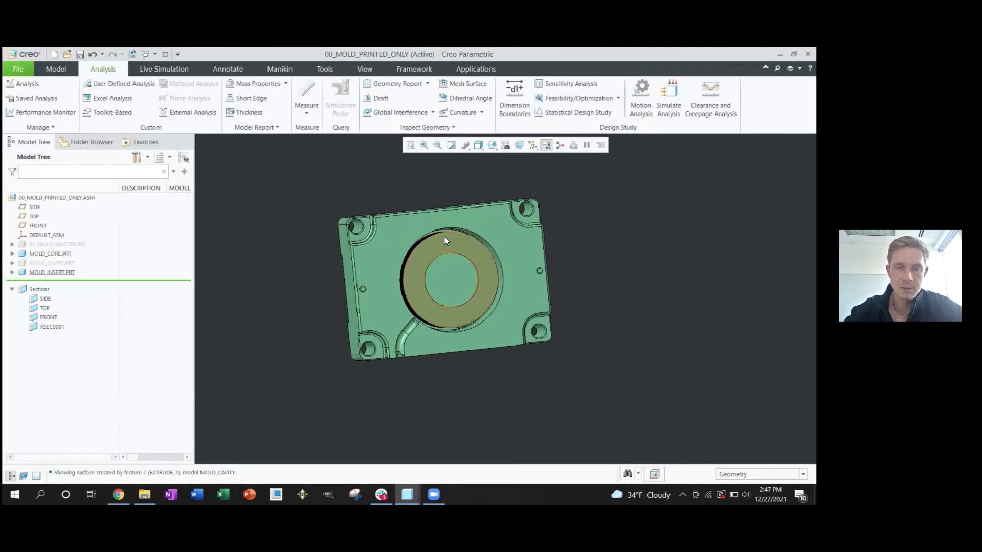
{"action": "scroll", "coordinate": [445, 240], "scroll_direction": "down", "scroll_amount": 3}
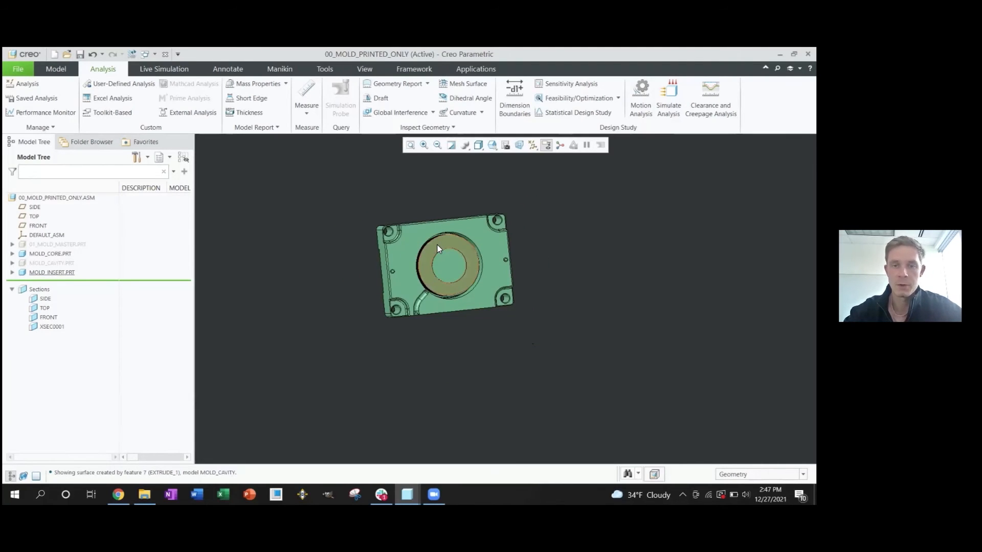
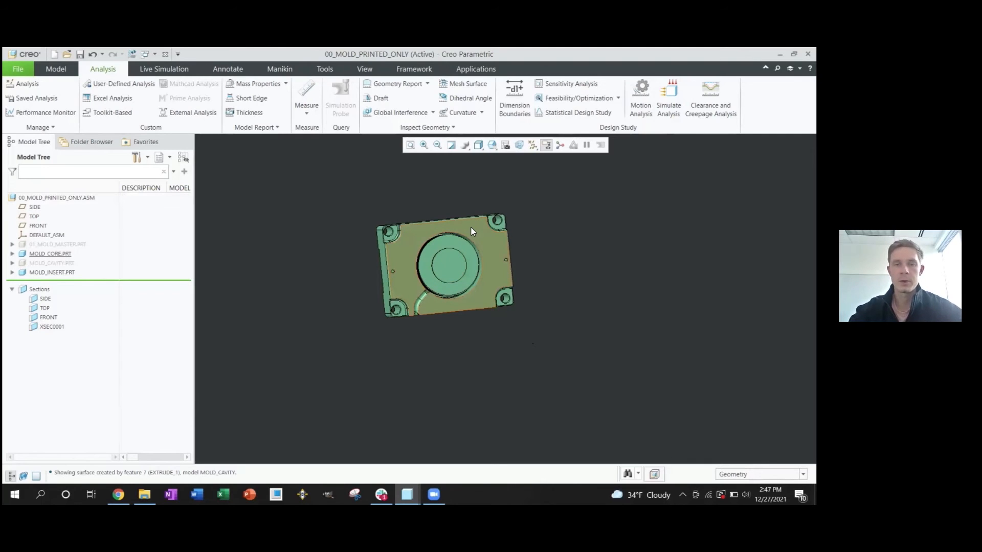
{"action": "scroll", "coordinate": [459, 269], "scroll_direction": "down", "scroll_amount": 2}
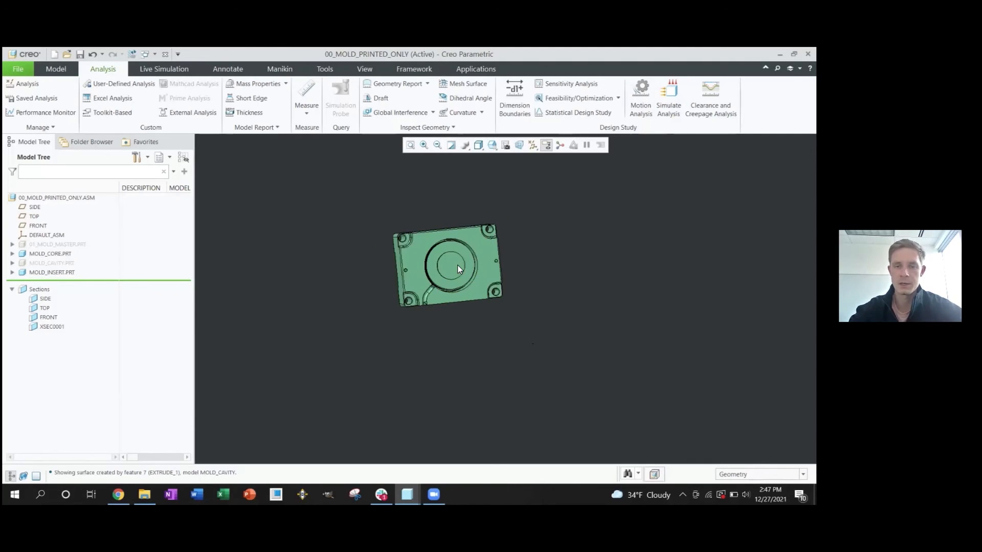
{"action": "scroll", "coordinate": [459, 269], "scroll_direction": "down", "scroll_amount": 1}
{"action": "middle_click_drag", "start_coordinate": [476, 283], "coordinate": [467, 287]}
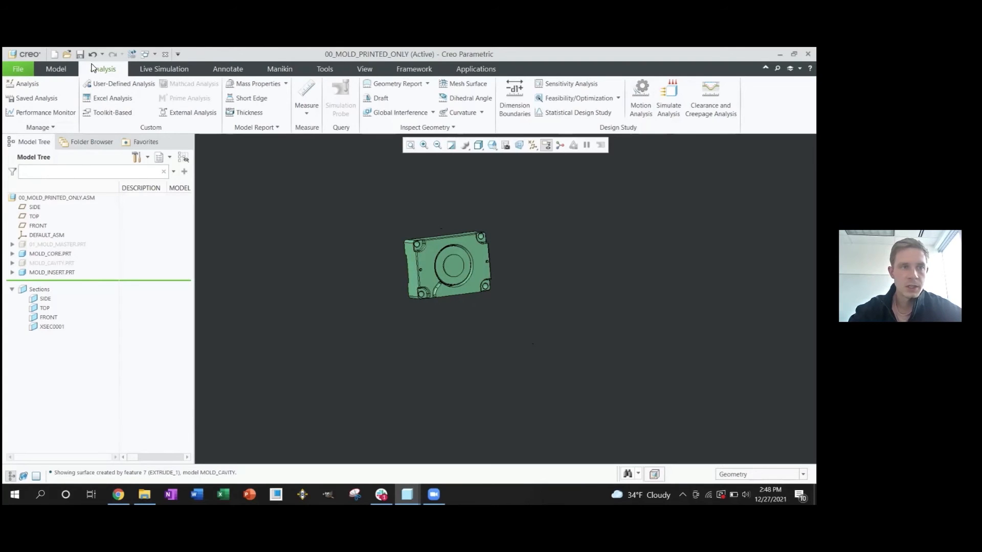
- Show 01_MOLD_MASTER to inspect the red ring in the mold, and hide it again
{"action": "left_click", "coordinate": [72, 247]}
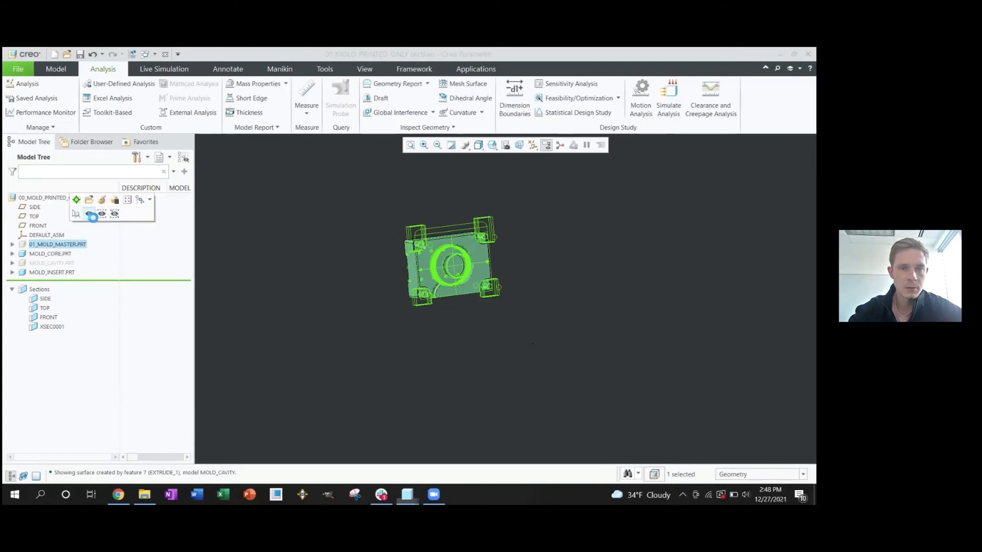
{"action": "left_click", "coordinate": [94, 213]}
{"action": "scroll", "coordinate": [443, 286], "scroll_direction": "up", "scroll_amount": 5}
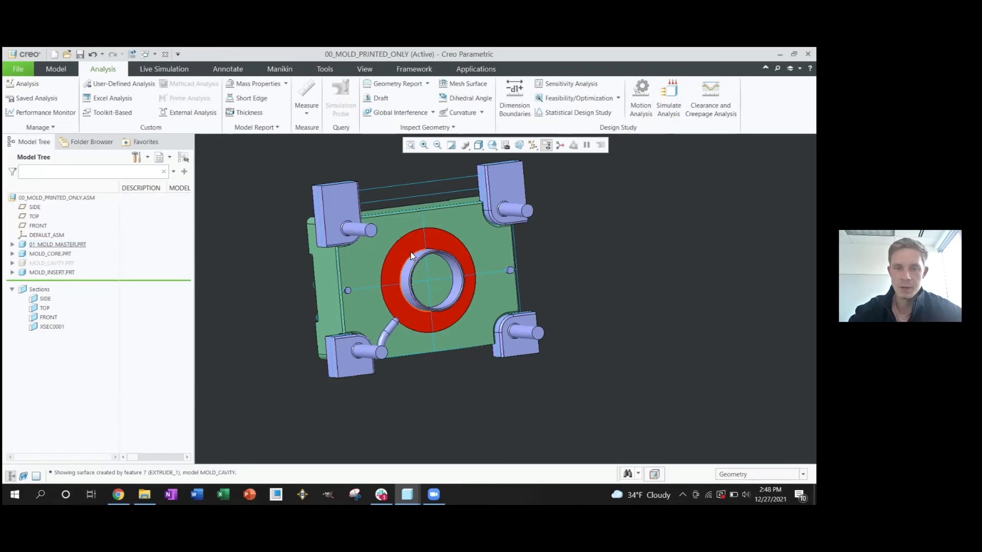
{"action": "scroll", "coordinate": [413, 255], "scroll_direction": "down", "scroll_amount": 4}
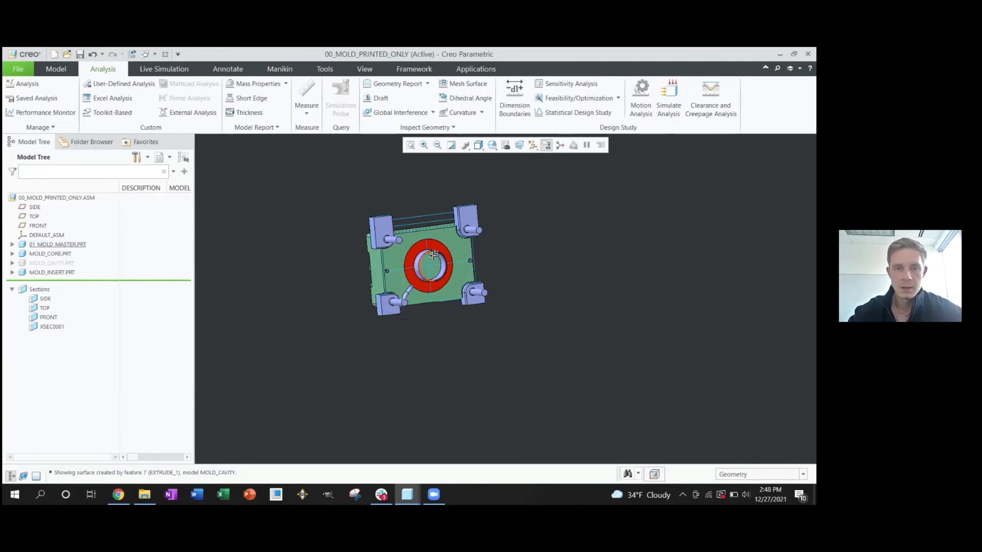
{"action": "middle_click_drag", "start_coordinate": [411, 254], "coordinate": [405, 248]}
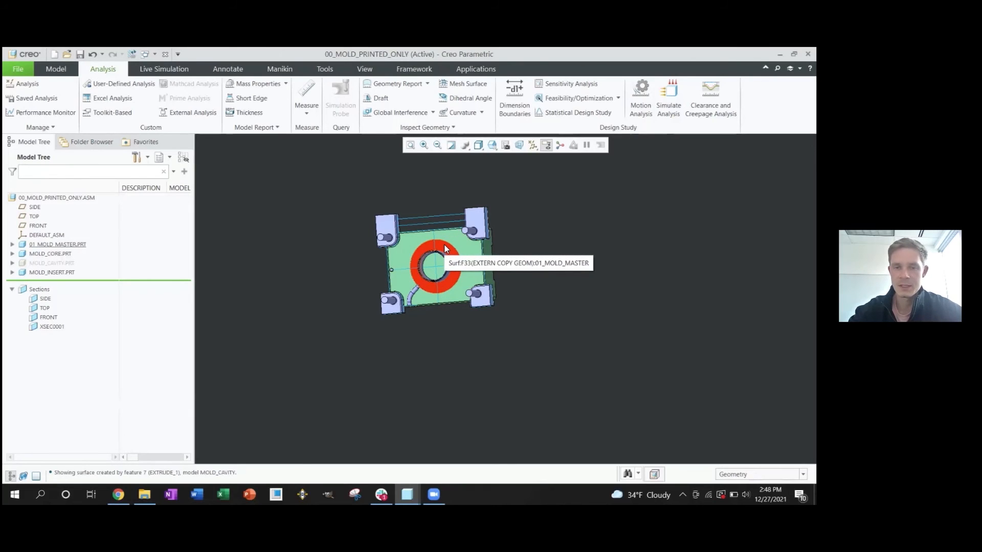
{"action": "scroll", "coordinate": [461, 253], "scroll_direction": "up", "scroll_amount": 3}
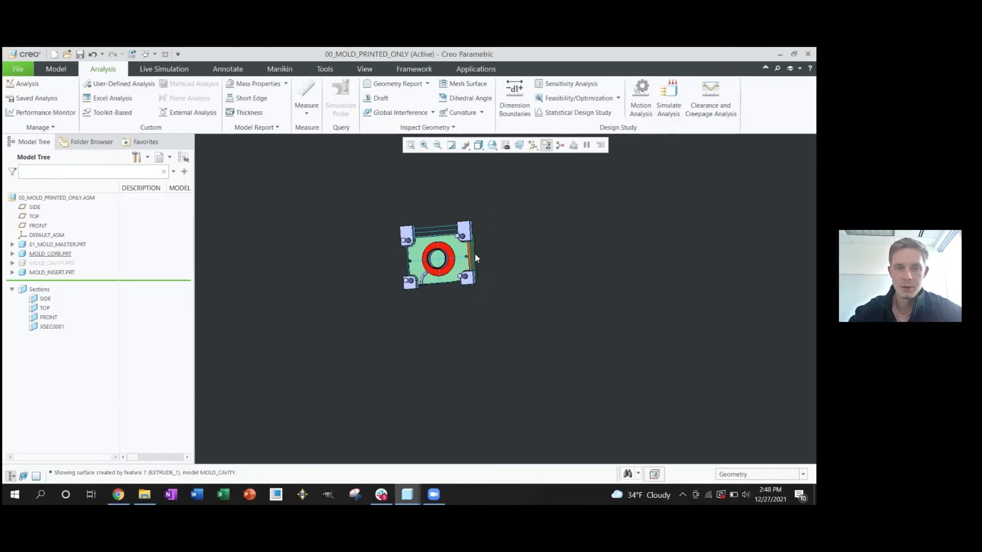
{"action": "left_click", "coordinate": [58, 245]}
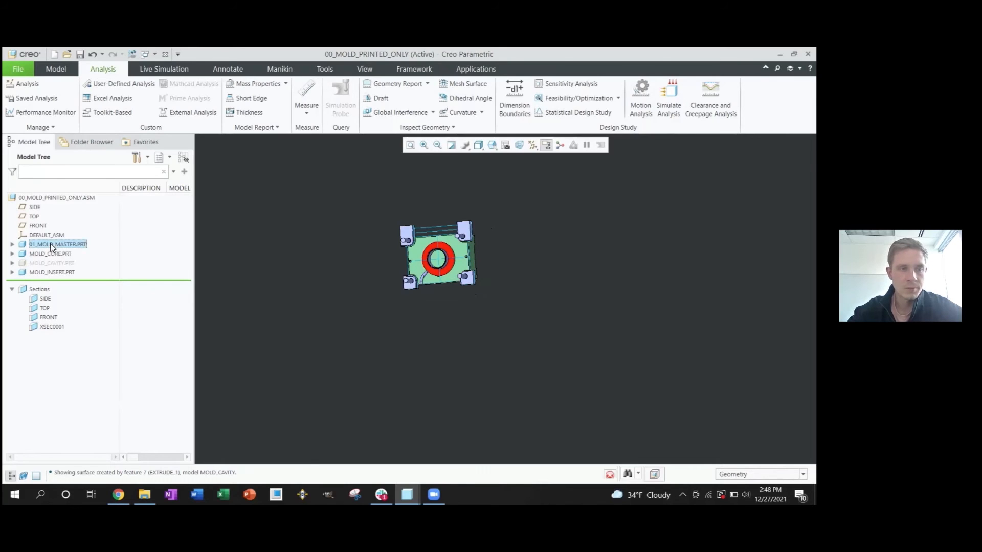
{"action": "left_click", "coordinate": [72, 215]}
- Show the sketches and inspect the core's key in the insert's notch from the hexagonal side
{"action": "middle_click_drag", "start_coordinate": [381, 280], "coordinate": [359, 281]}
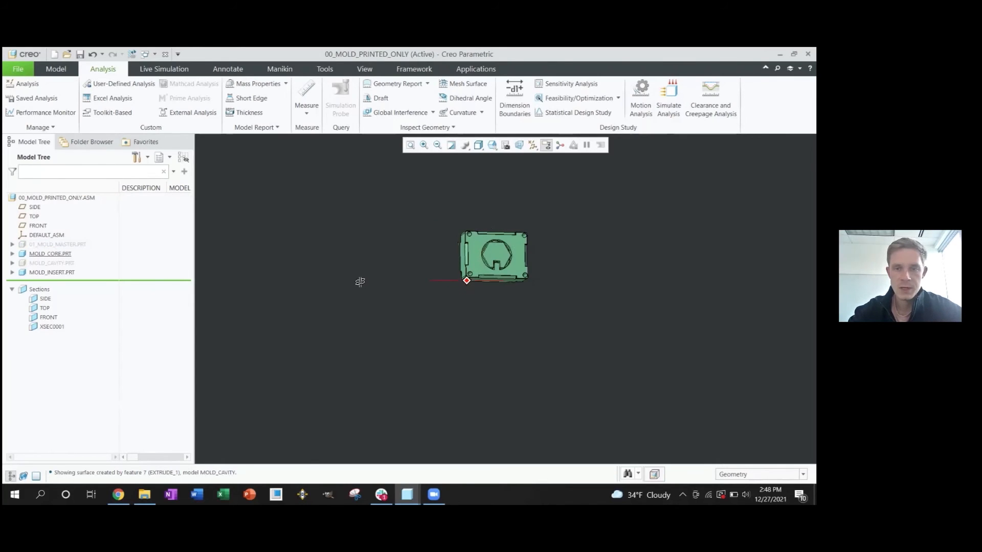
{"action": "scroll", "coordinate": [506, 260], "scroll_direction": "down", "scroll_amount": 5}
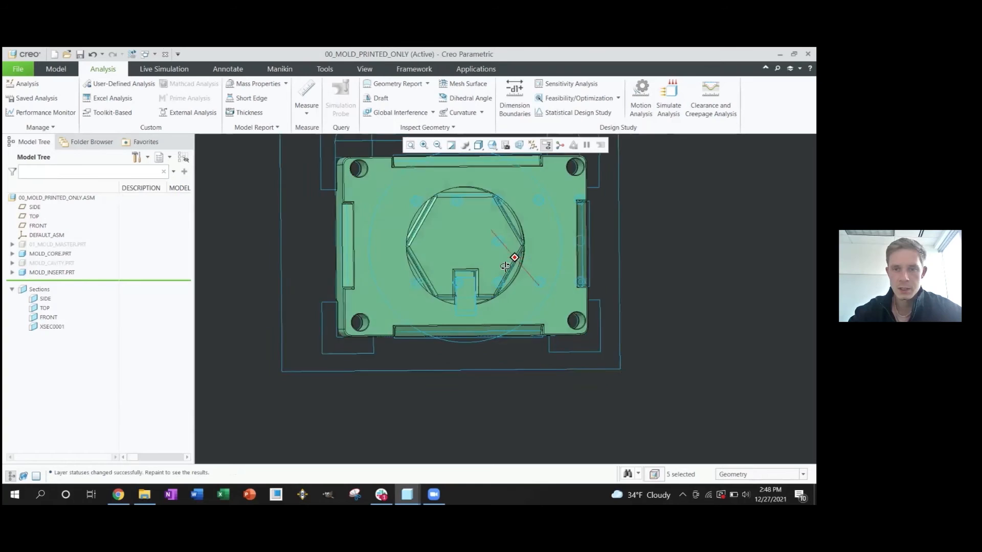
{"action": "left_click", "coordinate": [522, 271]}
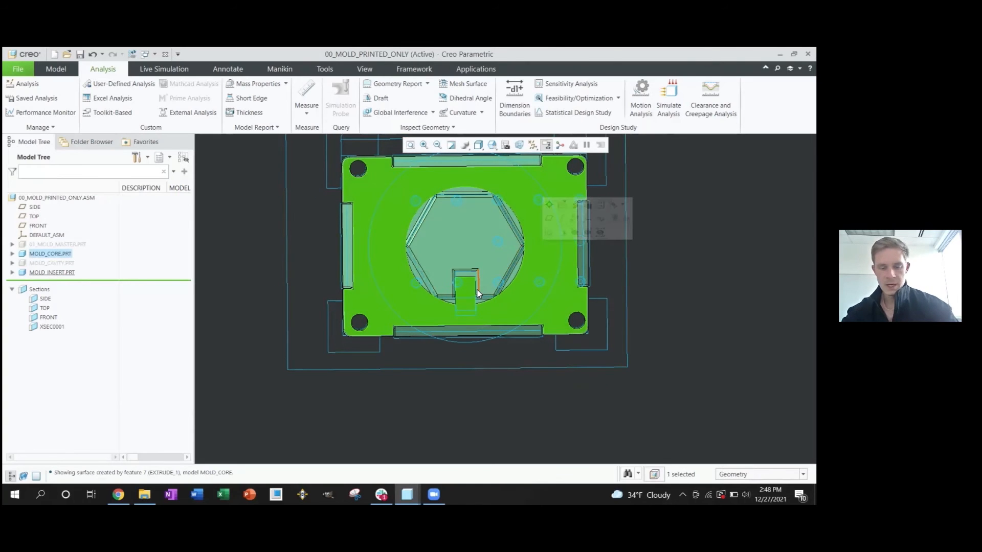
{"action": "left_click", "coordinate": [621, 256]}
{"action": "scroll", "coordinate": [521, 221], "scroll_direction": "up", "scroll_amount": 4}
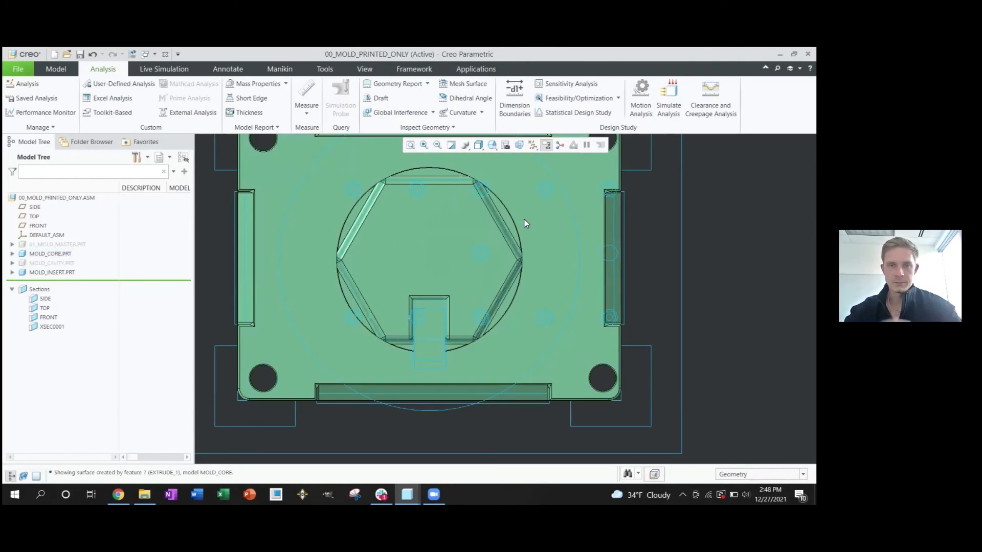
- Examine the ejector pin circles around the insert's hexagonal recess from the back of the core
{"action": "scroll", "coordinate": [474, 233], "scroll_direction": "up", "scroll_amount": 5}
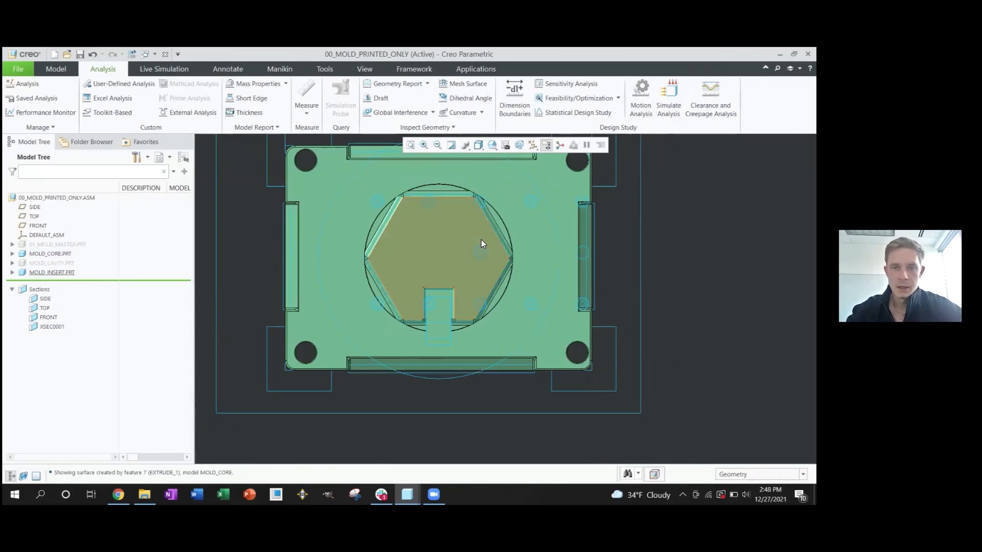
{"action": "scroll", "coordinate": [479, 256], "scroll_direction": "up", "scroll_amount": 4}
{"action": "left_click", "coordinate": [479, 260]}
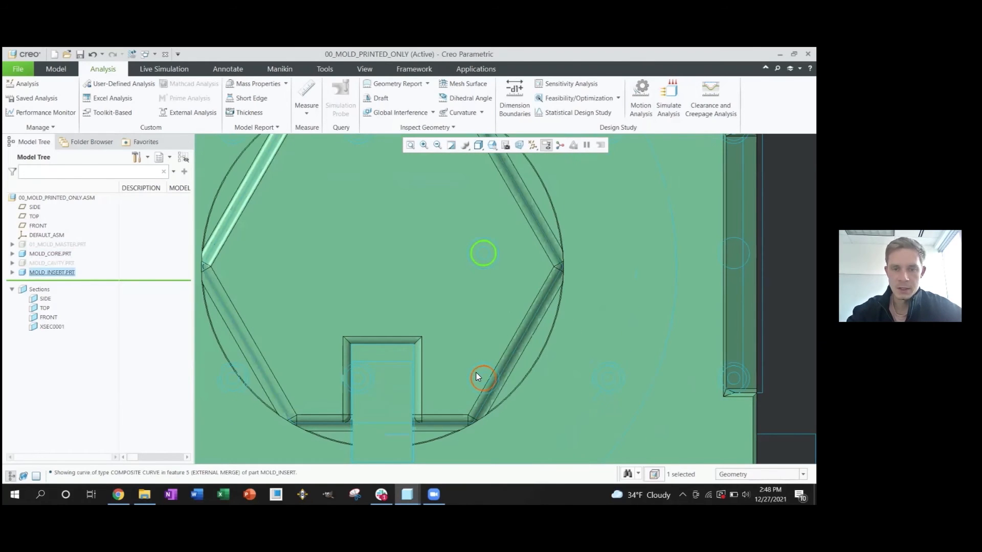
{"action": "scroll", "coordinate": [450, 253], "scroll_direction": "down", "scroll_amount": 3}
{"action": "scroll", "coordinate": [395, 235], "scroll_direction": "up", "scroll_amount": 3}
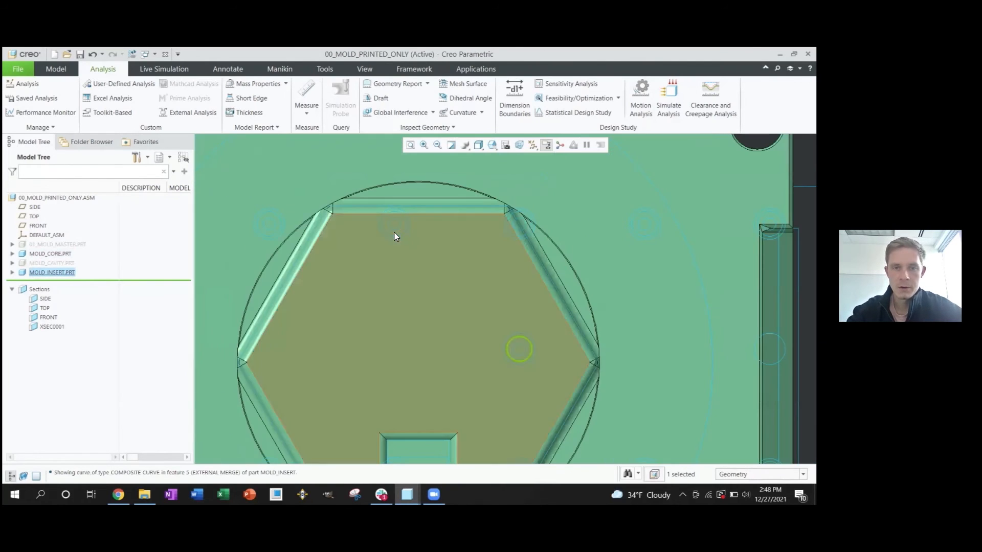
{"action": "scroll", "coordinate": [393, 237], "scroll_direction": "down", "scroll_amount": 4}
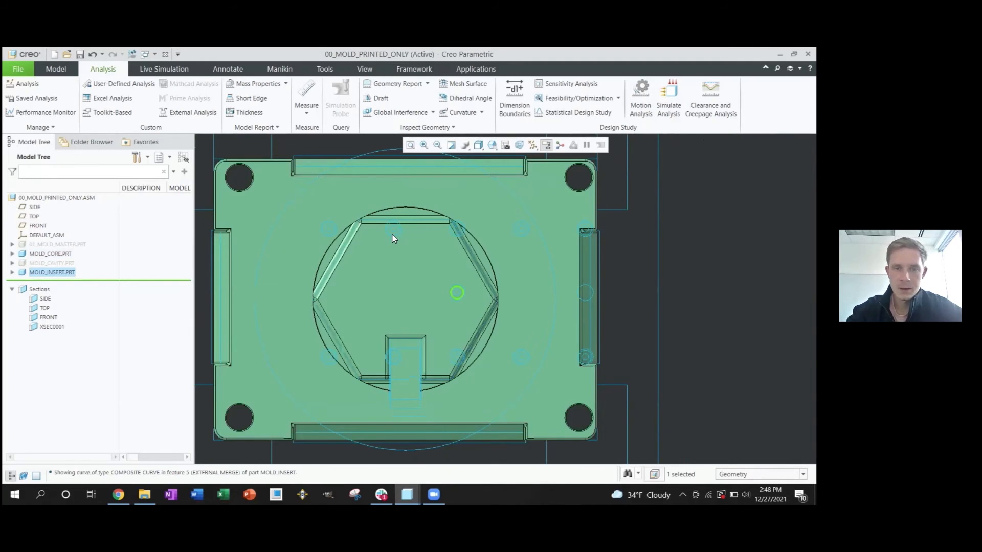
{"action": "middle_click_drag", "start_coordinate": [381, 255], "coordinate": [355, 281]}
{"action": "scroll", "coordinate": [358, 276], "scroll_direction": "up", "scroll_amount": 3}
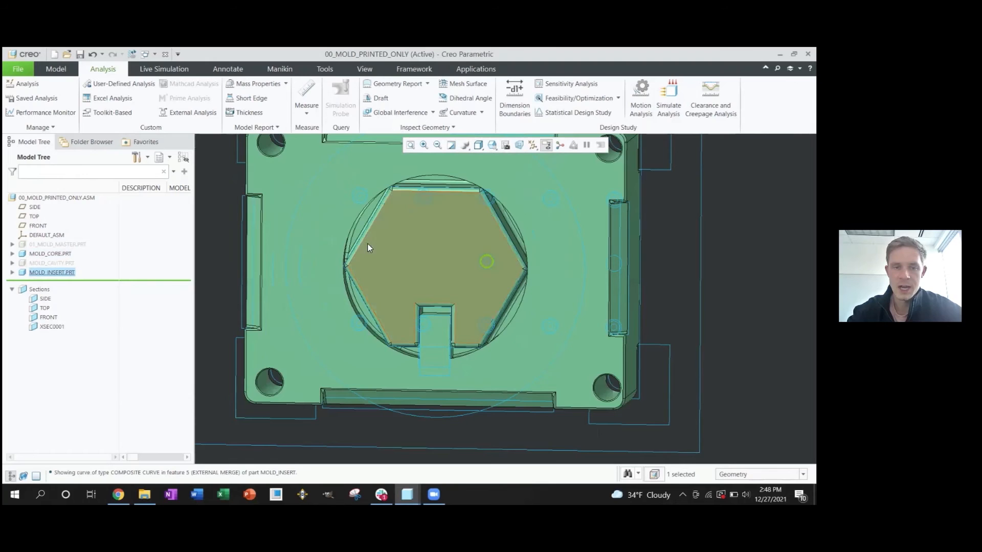
{"action": "scroll", "coordinate": [416, 197], "scroll_direction": "up", "scroll_amount": 1}
{"action": "scroll", "coordinate": [424, 202], "scroll_direction": "down", "scroll_amount": 2}
{"action": "middle_click_drag", "start_coordinate": [417, 219], "coordinate": [420, 219]}
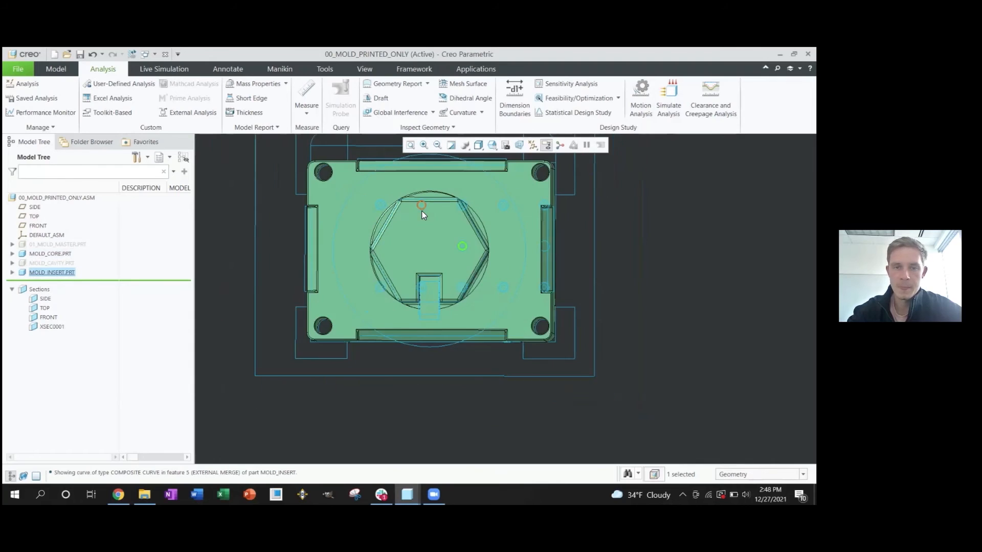
{"action": "scroll", "coordinate": [423, 210], "scroll_direction": "up", "scroll_amount": 3}
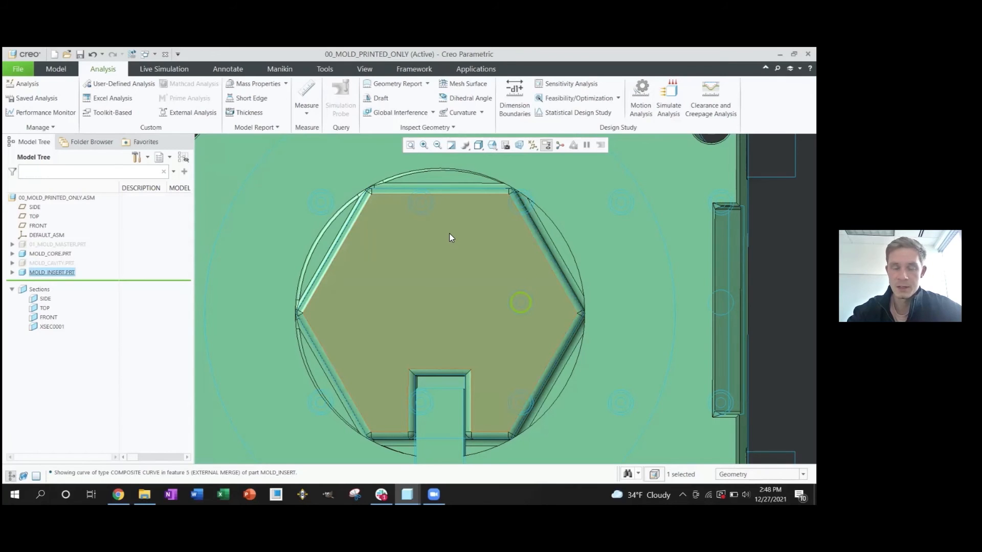
{"action": "scroll", "coordinate": [452, 235], "scroll_direction": "down", "scroll_amount": 3}
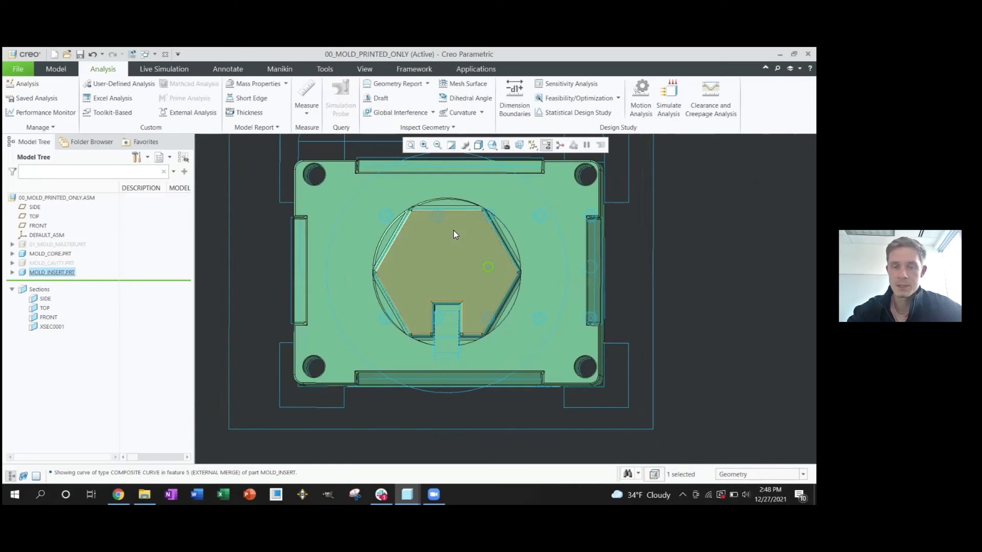
{"action": "scroll", "coordinate": [454, 234], "scroll_direction": "down", "scroll_amount": 2}
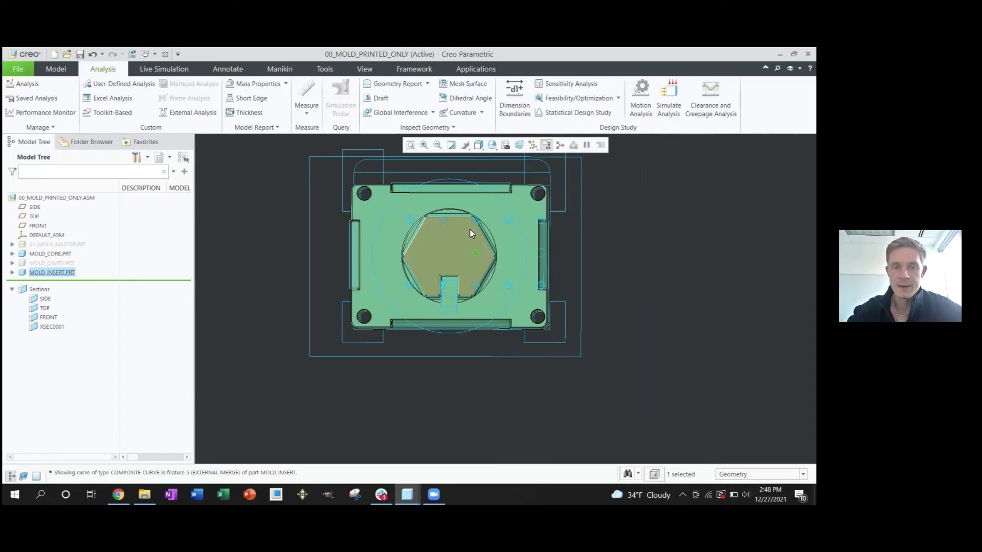
{"action": "left_click", "coordinate": [616, 247]}
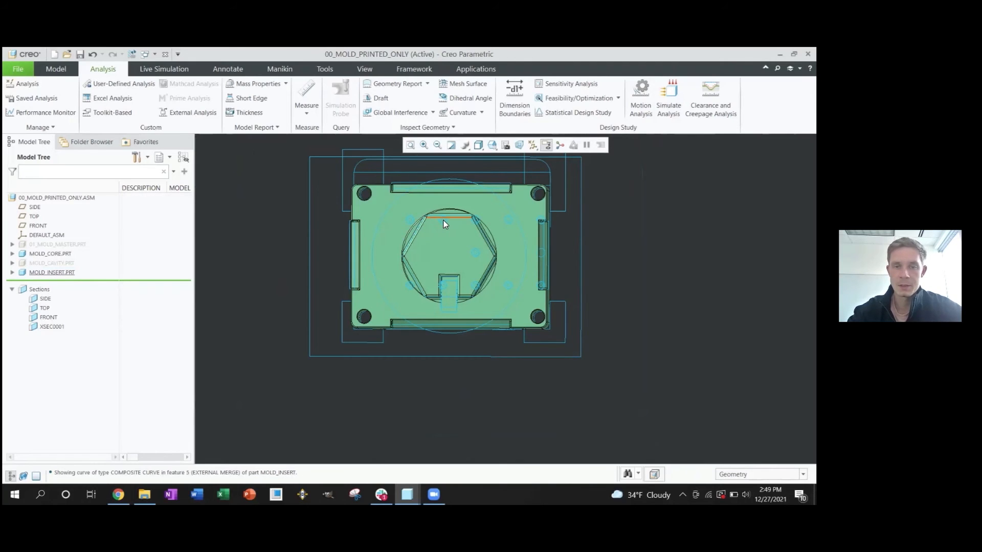
- Check the ejector pin circle near the hexagon's edge and the bore wall around the insert from both faces
{"action": "scroll", "coordinate": [443, 225], "scroll_direction": "down", "scroll_amount": 4}
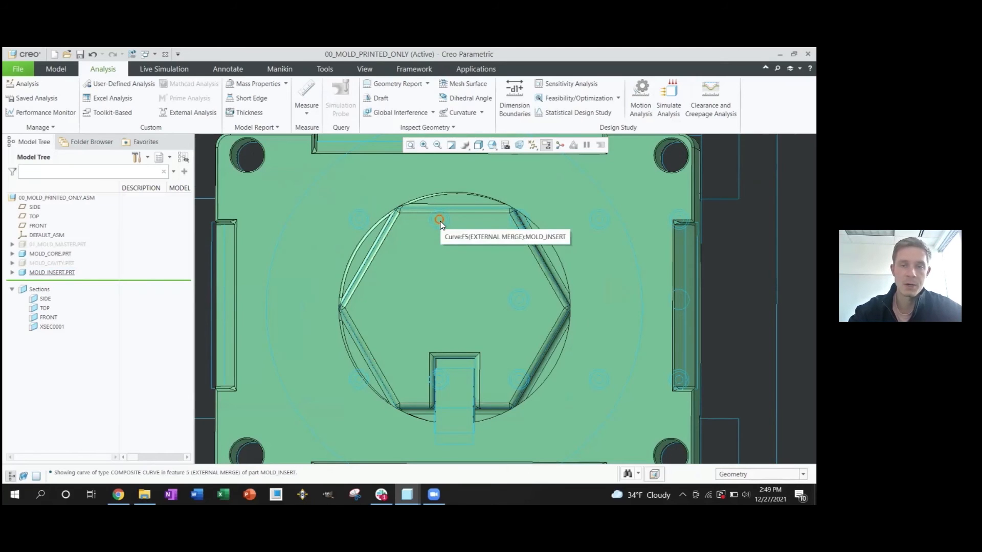
{"action": "scroll", "coordinate": [440, 251], "scroll_direction": "up", "scroll_amount": 3}
{"action": "middle_click_drag", "start_coordinate": [439, 257], "coordinate": [452, 249]}
{"action": "scroll", "coordinate": [437, 251], "scroll_direction": "up", "scroll_amount": 1}
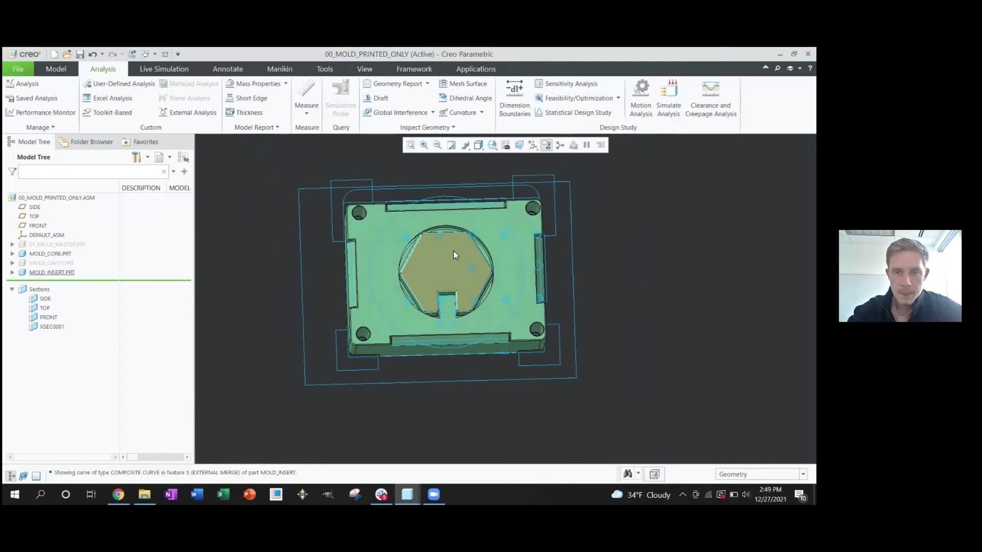
{"action": "scroll", "coordinate": [454, 254], "scroll_direction": "down", "scroll_amount": 7}
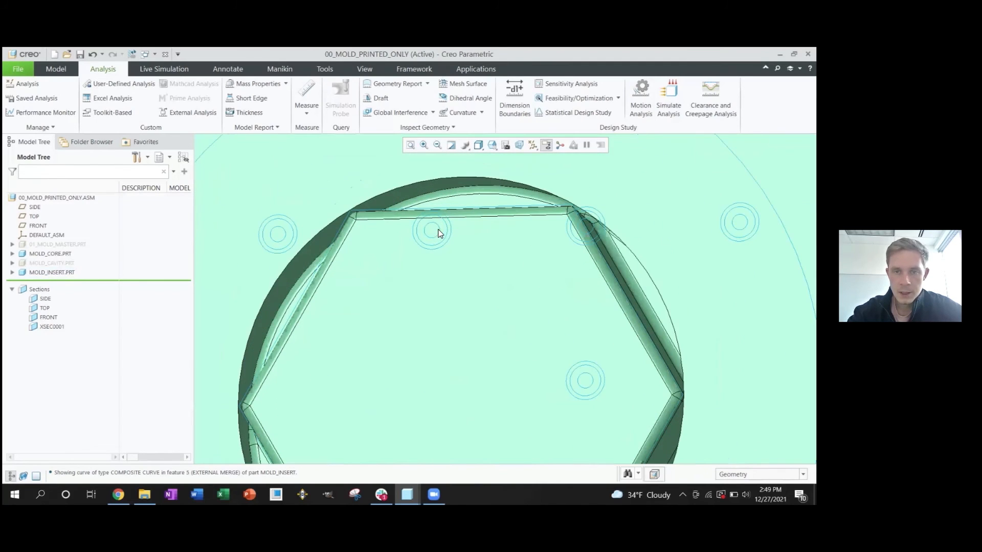
{"action": "scroll", "coordinate": [439, 232], "scroll_direction": "up", "scroll_amount": 7}
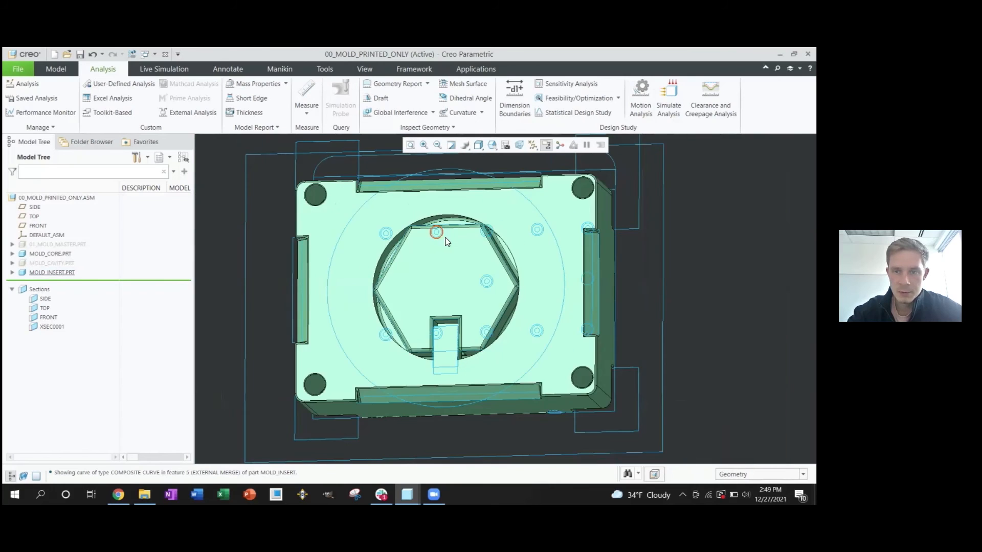
{"action": "mouse_move", "coordinate": [445, 241]}
{"action": "middle_mouse_down"}
{"action": "mouse_move", "coordinate": [364, 254]}
{"action": "mouse_move", "coordinate": [482, 261]}
{"action": "mouse_move", "coordinate": [425, 252]}
{"action": "middle_mouse_up"}
{"action": "scroll", "coordinate": [517, 242], "scroll_direction": "down", "scroll_amount": 5}
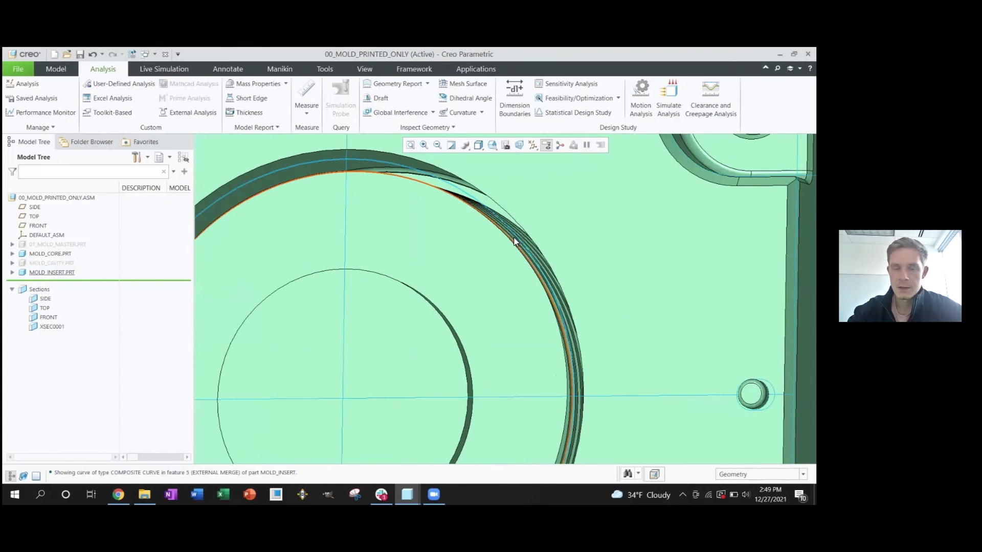
{"action": "scroll", "coordinate": [514, 240], "scroll_direction": "up", "scroll_amount": 6}
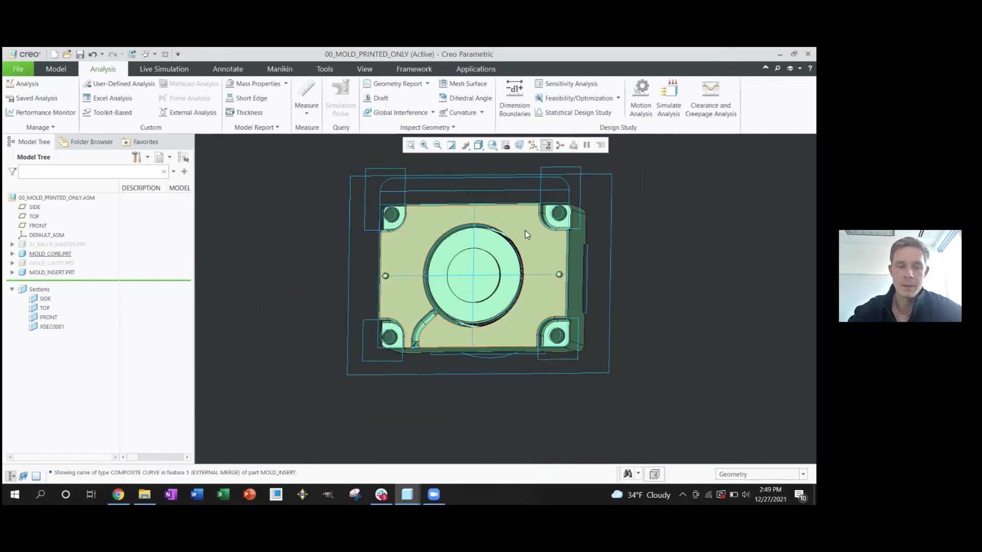
- Switch to the 01_MOLD_MASTER window and inspect the cap's red flange and its threaded side's end face
{"action": "key", "text": "alt+Tab"}
{"action": "key", "text": "Tab"}
{"action": "key", "text": "Tab"}
{"action": "key", "text": "Tab"}
{"action": "scroll", "coordinate": [389, 253], "scroll_direction": "down", "scroll_amount": 5}
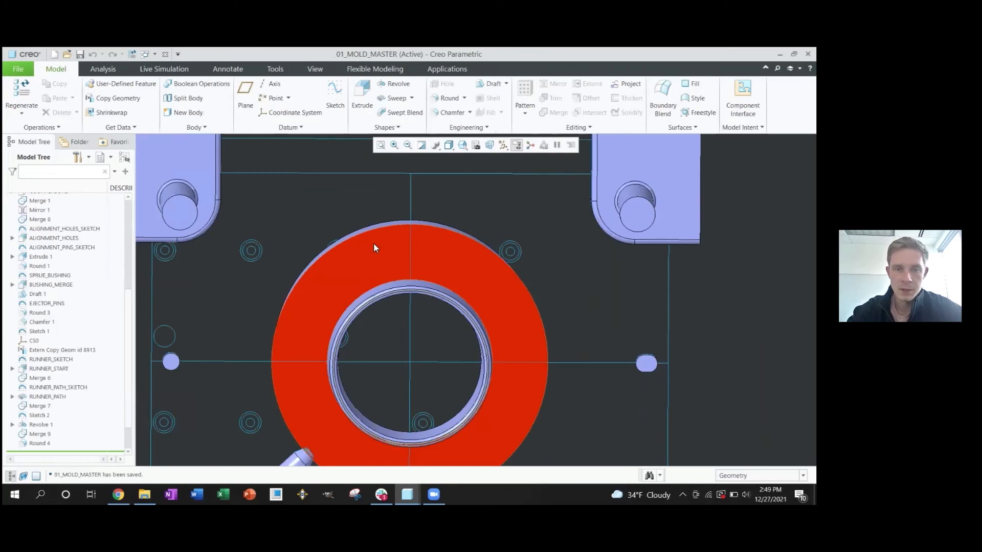
{"action": "mouse_move", "coordinate": [346, 229]}
{"action": "middle_mouse_down"}
{"action": "mouse_move", "coordinate": [254, 231]}
{"action": "mouse_move", "coordinate": [358, 241]}
{"action": "middle_mouse_up"}
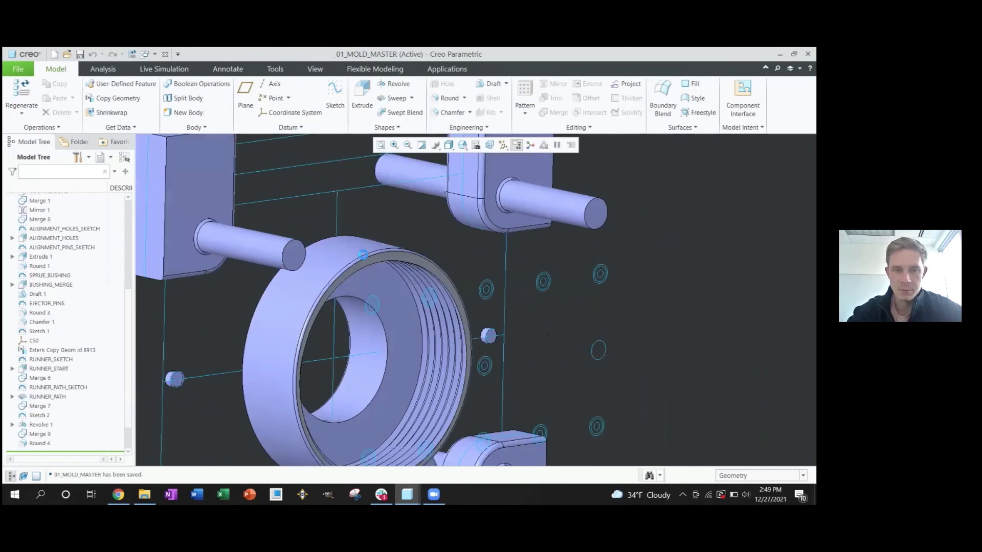
{"action": "scroll", "coordinate": [358, 240], "scroll_direction": "up", "scroll_amount": 3}
{"action": "scroll", "coordinate": [486, 266], "scroll_direction": "up", "scroll_amount": 4}
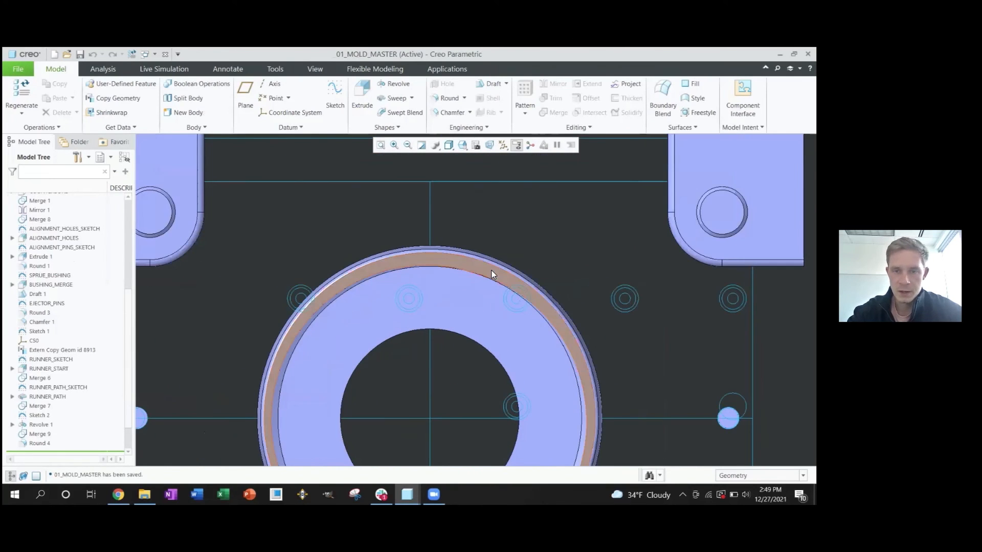
{"action": "left_click", "coordinate": [503, 279]}
{"action": "scroll", "coordinate": [504, 280], "scroll_direction": "up", "scroll_amount": 3}
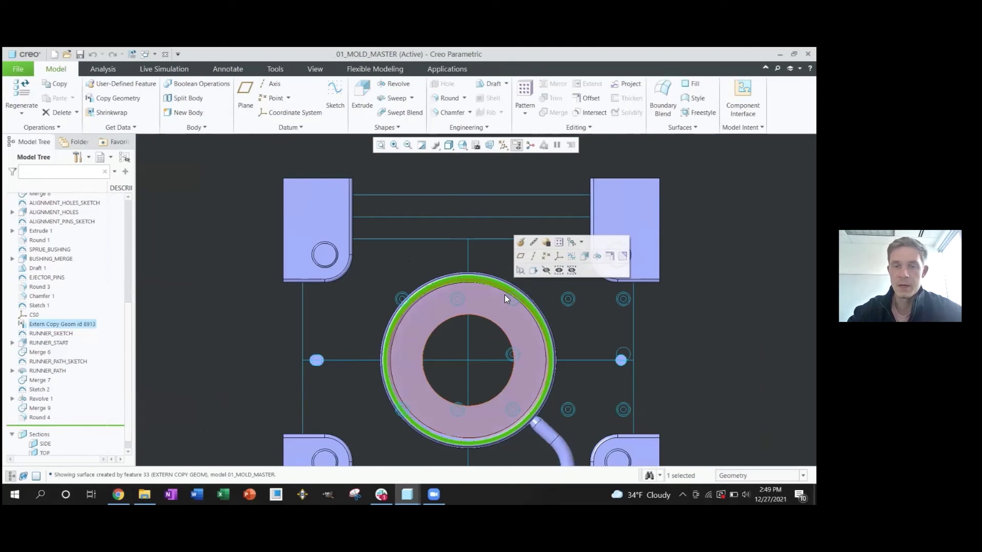
{"action": "scroll", "coordinate": [504, 296], "scroll_direction": "up", "scroll_amount": 2}
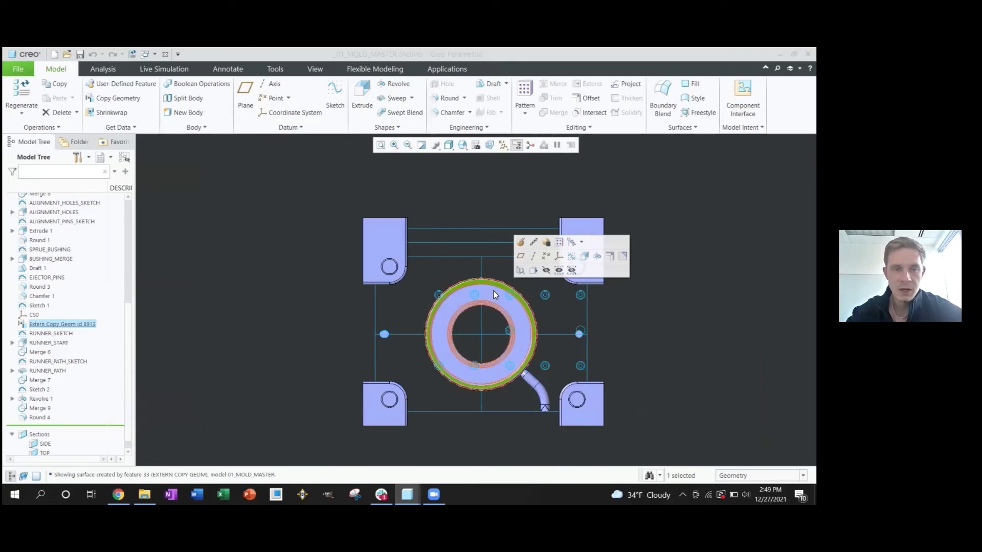
- Return to the 00_MOLD_PRINTED_ONLY assembly and view the core's molding face and side at an angle
{"action": "key", "text": "alt+Tab"}
{"action": "scroll", "coordinate": [466, 274], "scroll_direction": "up", "scroll_amount": 2}
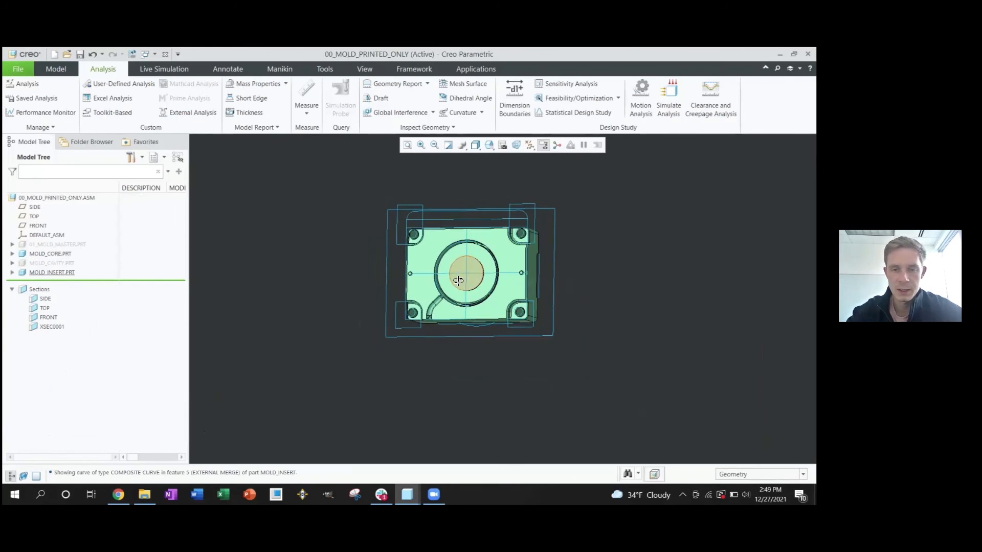
{"action": "mouse_move", "coordinate": [462, 275]}
{"action": "middle_mouse_down"}
{"action": "mouse_move", "coordinate": [450, 267]}
{"action": "mouse_move", "coordinate": [434, 280]}
{"action": "middle_mouse_up"}
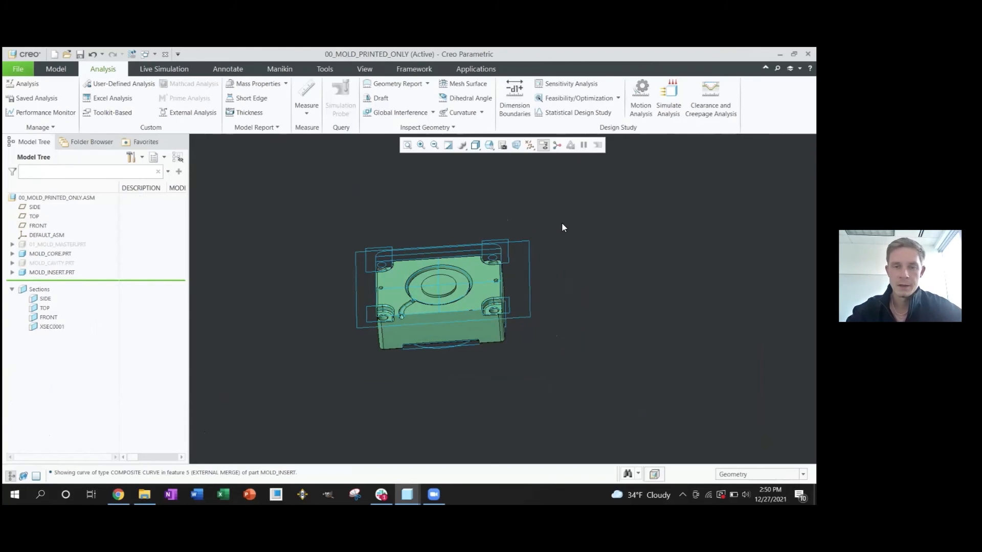
{"action": "scroll", "coordinate": [587, 250], "scroll_direction": "up", "scroll_amount": 2}
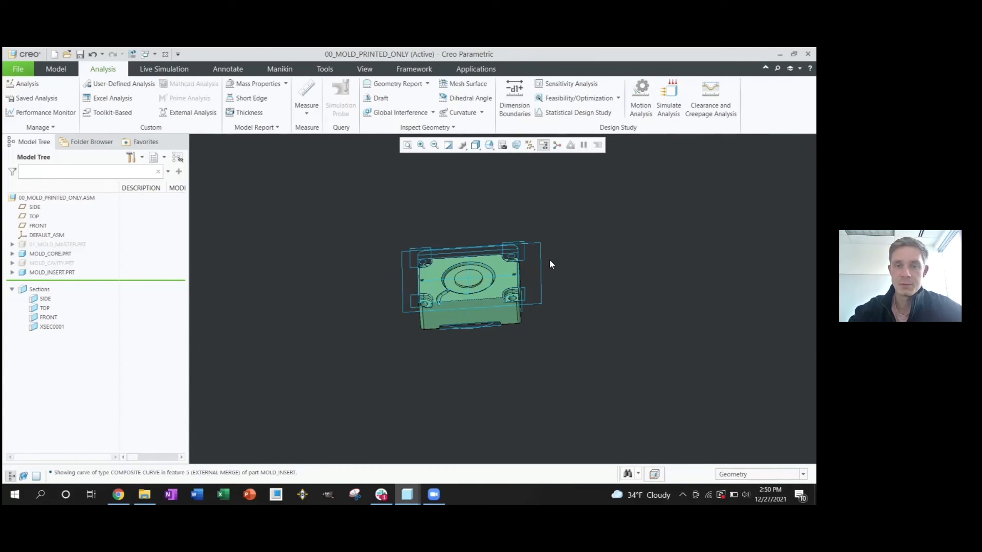
- Switch to 01_MOLD_MASTER and inspect the cap geometry from its red flange and from its threaded underside
{"action": "key", "text": "alt+Tab"}
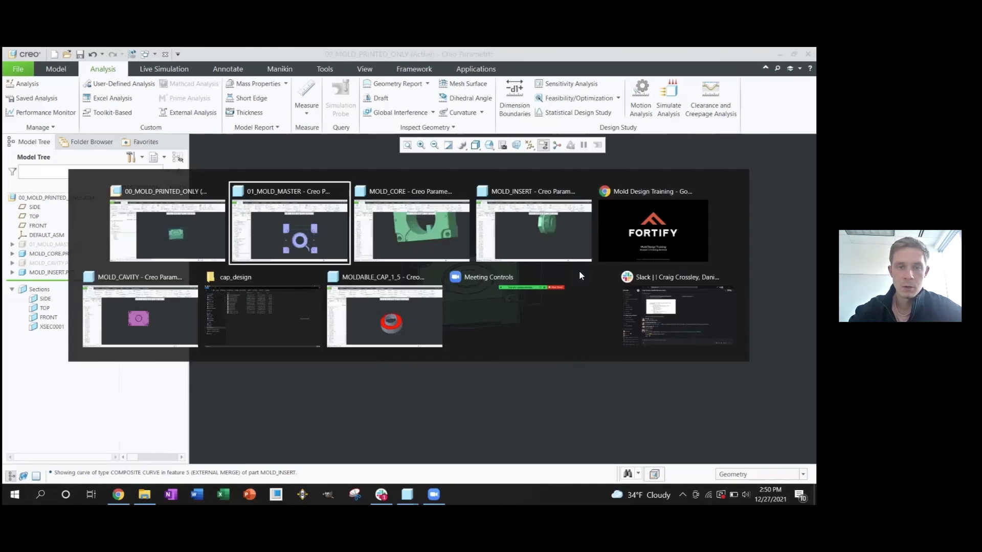
{"action": "mouse_move", "coordinate": [365, 318]}
{"action": "middle_mouse_down"}
{"action": "mouse_move", "coordinate": [317, 311]}
{"action": "mouse_move", "coordinate": [376, 330]}
{"action": "middle_mouse_up"}
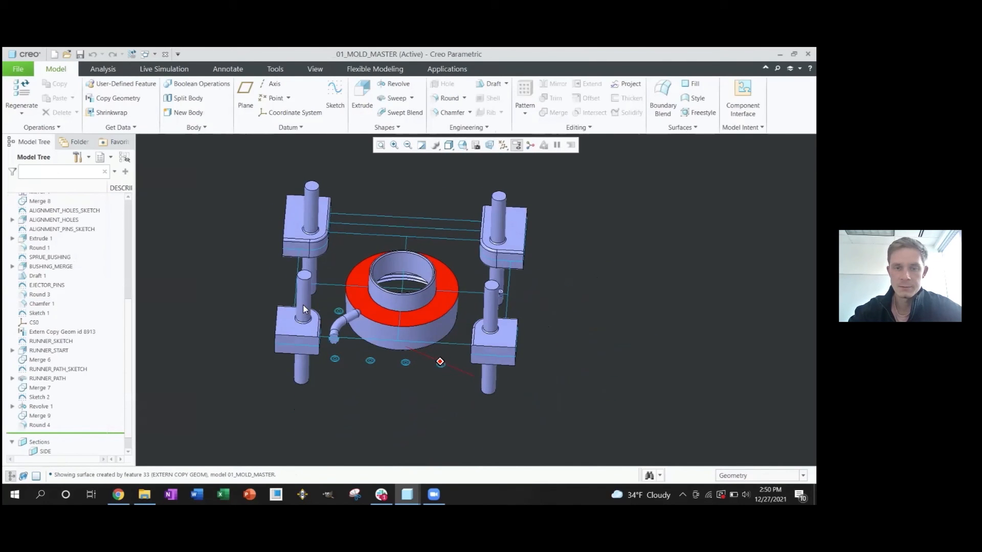
{"action": "scroll", "coordinate": [375, 330], "scroll_direction": "down", "scroll_amount": 5}
{"action": "left_click", "coordinate": [369, 289]}
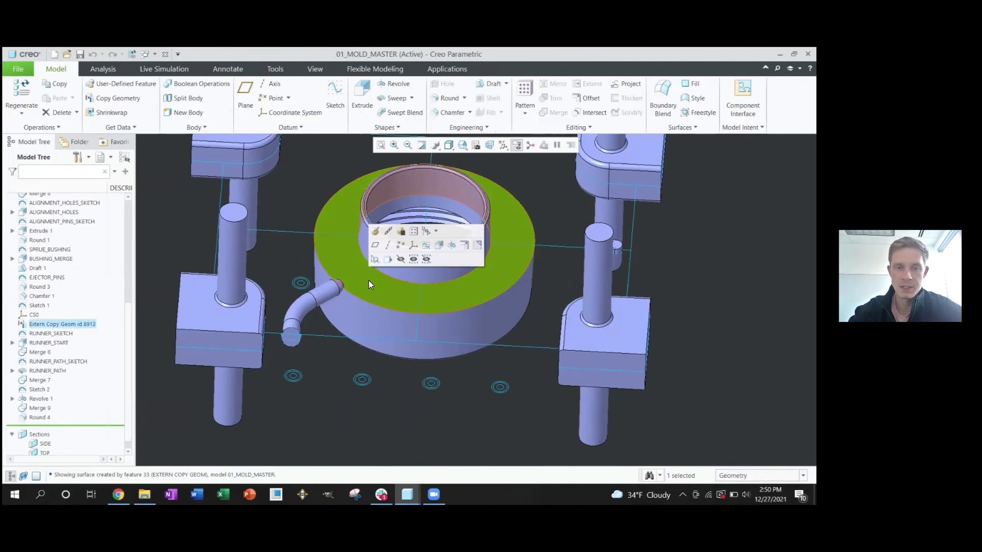
{"action": "scroll", "coordinate": [353, 269], "scroll_direction": "up", "scroll_amount": 5}
{"action": "middle_click_drag", "start_coordinate": [353, 280], "coordinate": [343, 307]}
{"action": "scroll", "coordinate": [344, 307], "scroll_direction": "down", "scroll_amount": 5}
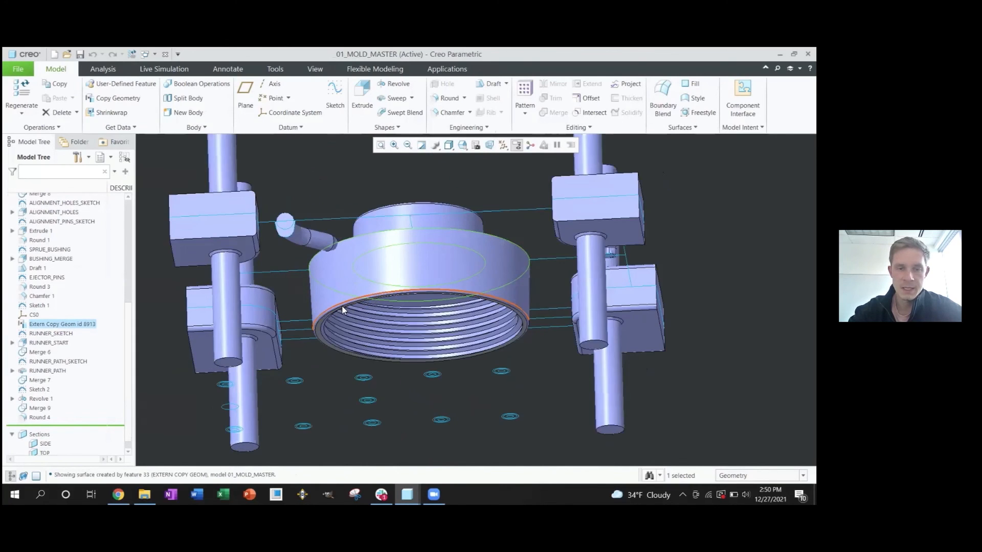
{"action": "scroll", "coordinate": [342, 310], "scroll_direction": "down", "scroll_amount": 3}
{"action": "scroll", "coordinate": [313, 329], "scroll_direction": "up", "scroll_amount": 4}
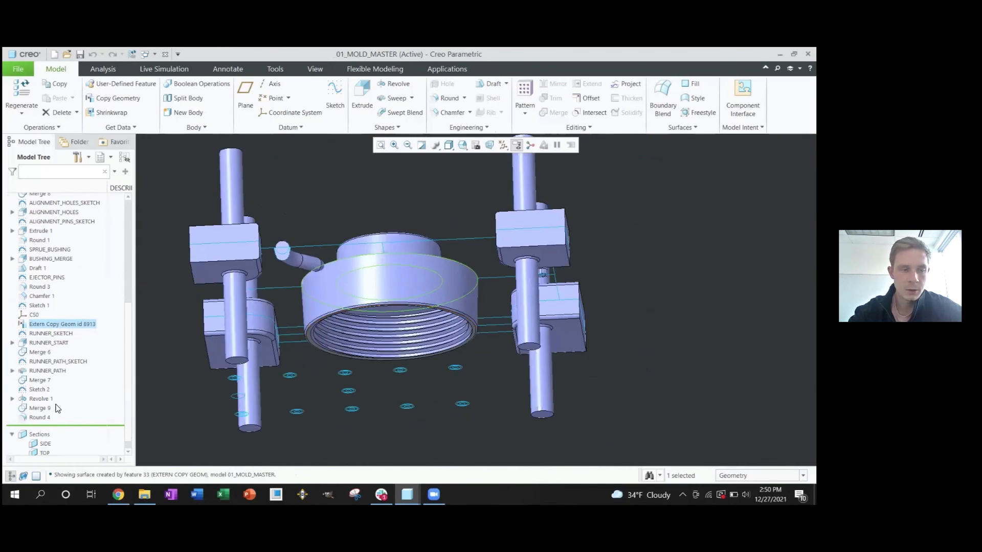
{"action": "left_click", "coordinate": [361, 375]}
{"action": "scroll", "coordinate": [360, 374], "scroll_direction": "up", "scroll_amount": 3}
{"action": "mouse_move", "coordinate": [357, 350]}
{"action": "middle_mouse_down"}
{"action": "mouse_move", "coordinate": [367, 378]}
{"action": "mouse_move", "coordinate": [361, 335]}
{"action": "mouse_move", "coordinate": [368, 358]}
{"action": "mouse_move", "coordinate": [354, 341]}
{"action": "middle_mouse_up"}
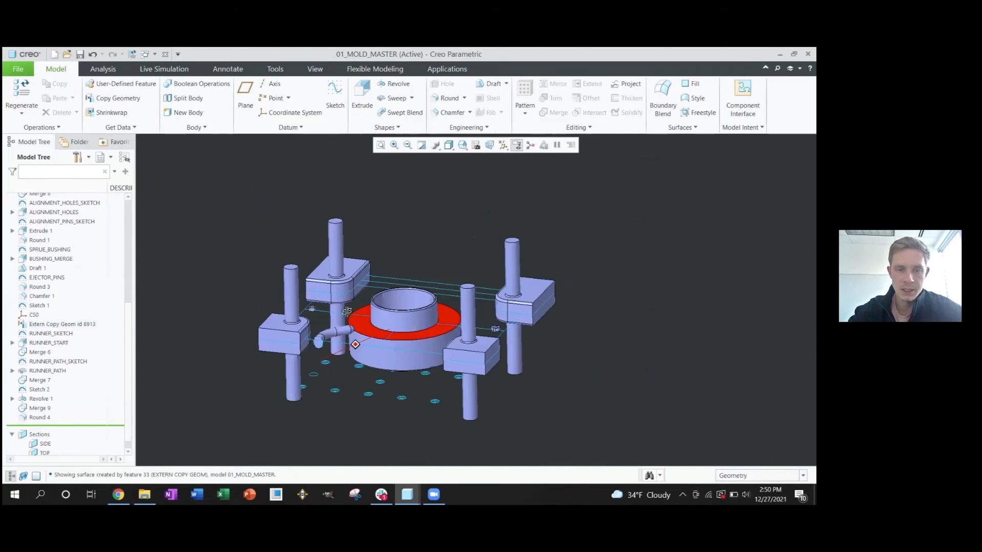
{"action": "scroll", "coordinate": [364, 369], "scroll_direction": "down", "scroll_amount": 3}
{"action": "scroll", "coordinate": [365, 369], "scroll_direction": "down", "scroll_amount": 1}
- Measure the distance between the cap's upper rim and its threaded lower rim, and close the measurement
{"action": "key", "text": "m"}
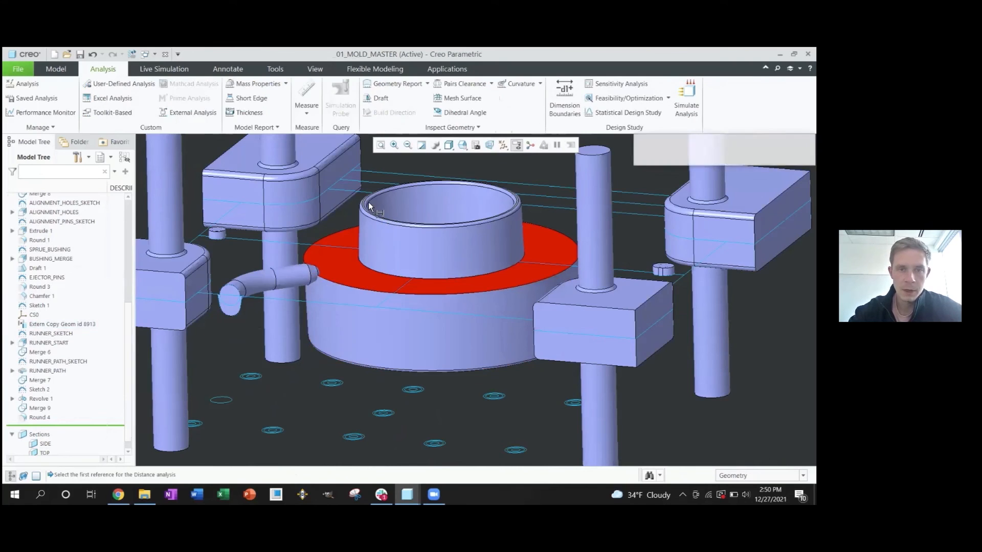
{"action": "scroll", "coordinate": [372, 202], "scroll_direction": "down", "scroll_amount": 5}
{"action": "left_click", "coordinate": [346, 205]}
{"action": "scroll", "coordinate": [332, 241], "scroll_direction": "up", "scroll_amount": 5}
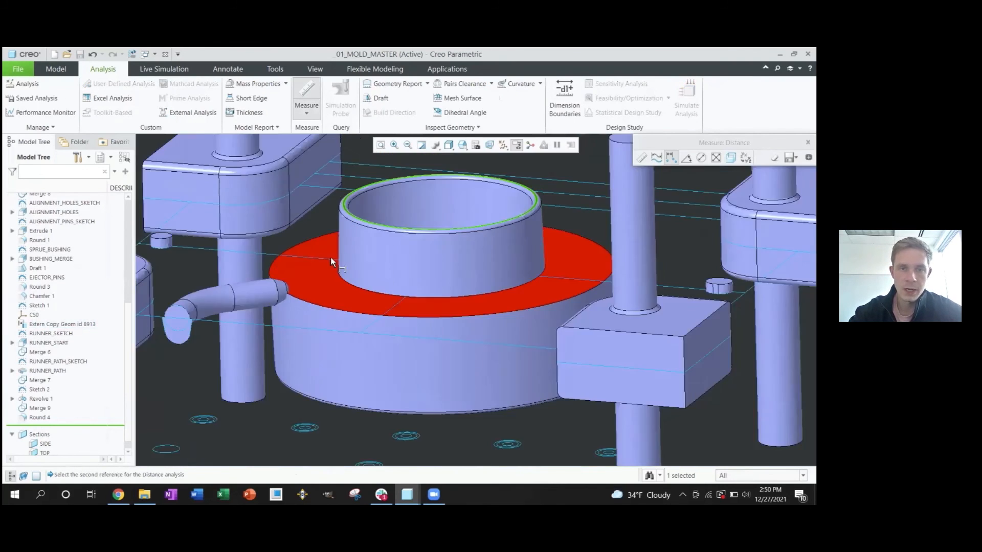
{"action": "middle_click_drag", "start_coordinate": [320, 237], "coordinate": [300, 308]}
{"action": "scroll", "coordinate": [300, 307], "scroll_direction": "down", "scroll_amount": 2}
{"action": "left_click", "coordinate": [302, 307]}
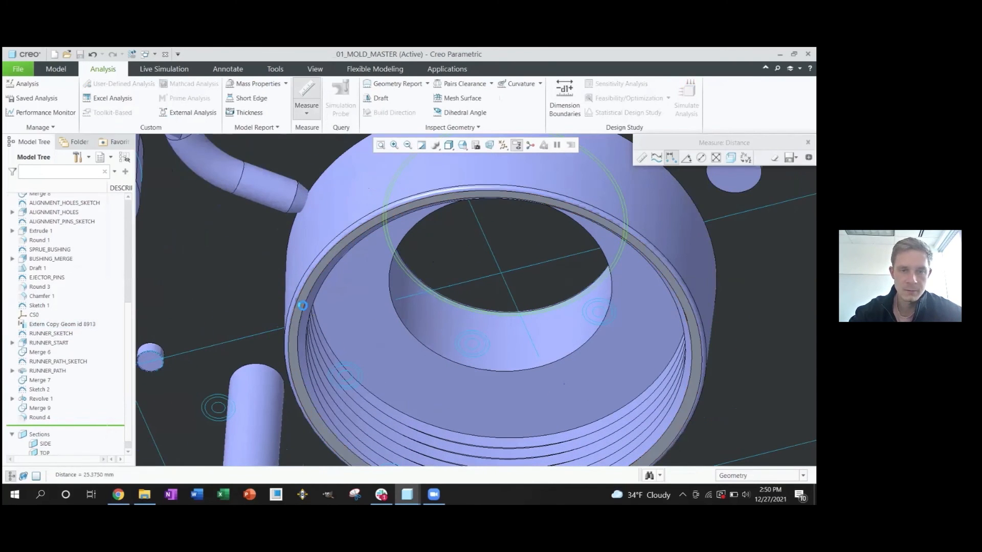
{"action": "scroll", "coordinate": [302, 309], "scroll_direction": "up", "scroll_amount": 8}
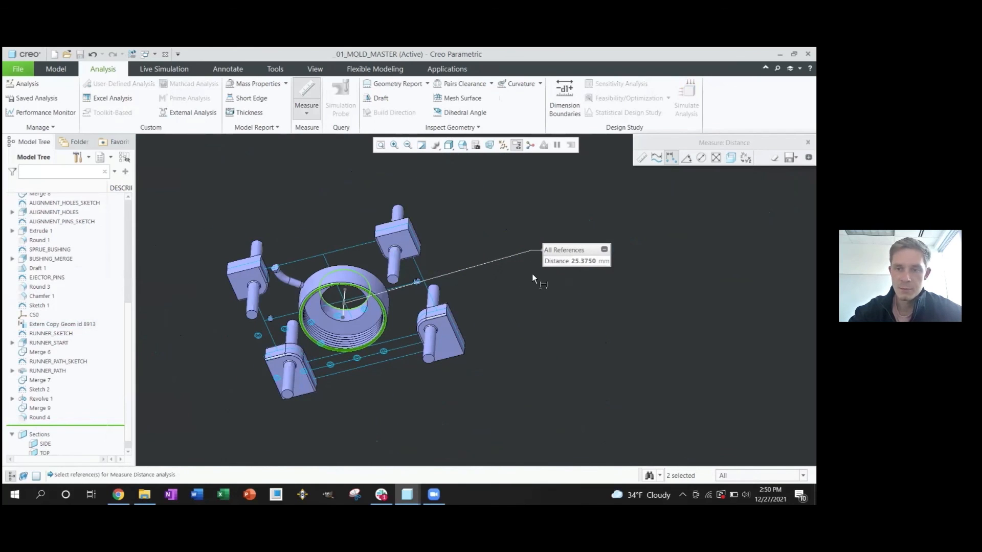
{"action": "middle_click_drag", "start_coordinate": [470, 277], "coordinate": [368, 253]}
{"action": "middle_click", "coordinate": [499, 312]}
- Show the datum planes in 01_MOLD_MASTER
{"action": "key", "text": "d"}
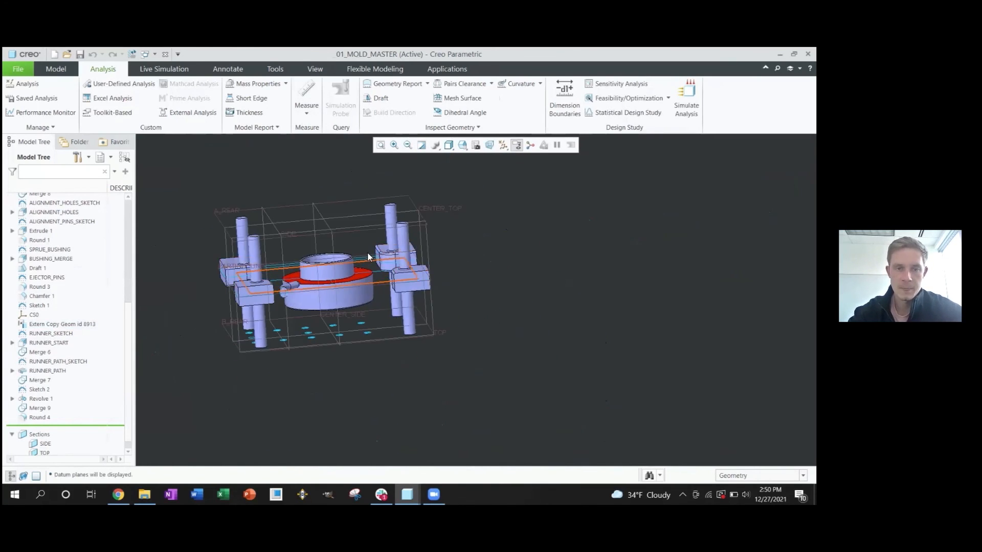
- Measure the distance between the A_REAR and PARTING_LINE datum planes, and close the measurement
{"action": "left_click", "coordinate": [420, 220]}
{"action": "key", "text": "m"}
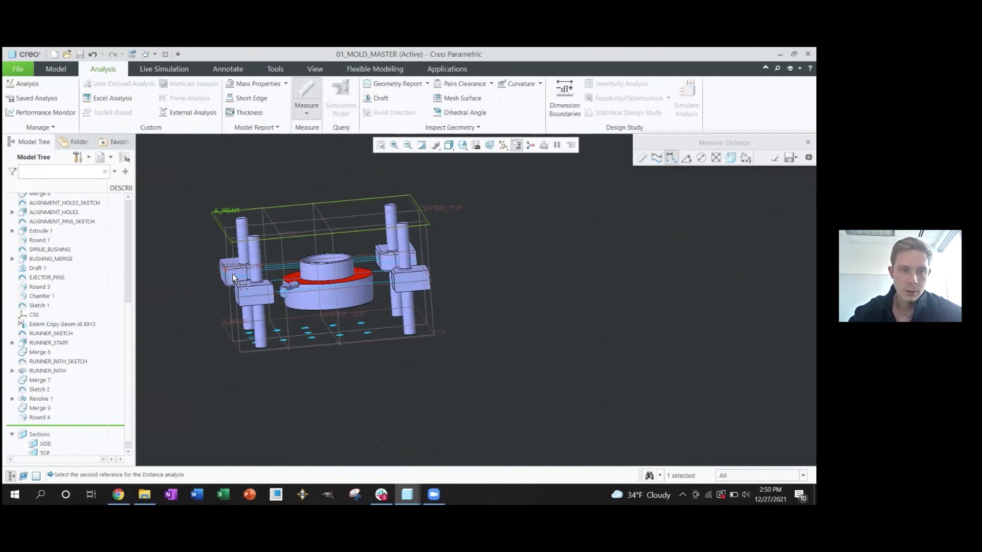
{"action": "left_click", "coordinate": [293, 290]}
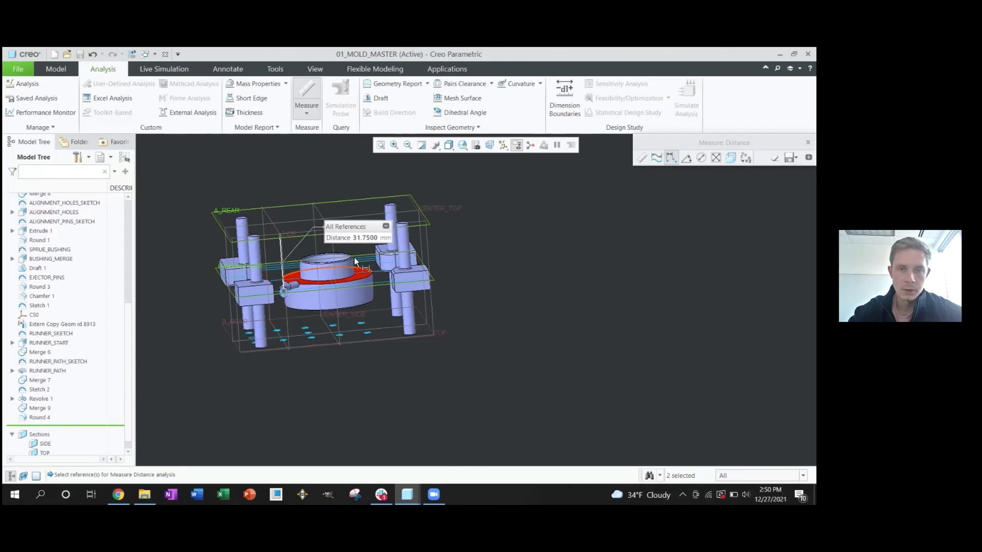
{"action": "middle_click", "coordinate": [468, 244]}
- Inspect the cap against the datum planes in 01_MOLD_MASTER, from its underside and from its red flange near the runner
{"action": "scroll", "coordinate": [323, 309], "scroll_direction": "up", "scroll_amount": 2}
{"action": "scroll", "coordinate": [323, 308], "scroll_direction": "up", "scroll_amount": 2}
{"action": "middle_click_drag", "start_coordinate": [323, 308], "coordinate": [285, 324]}
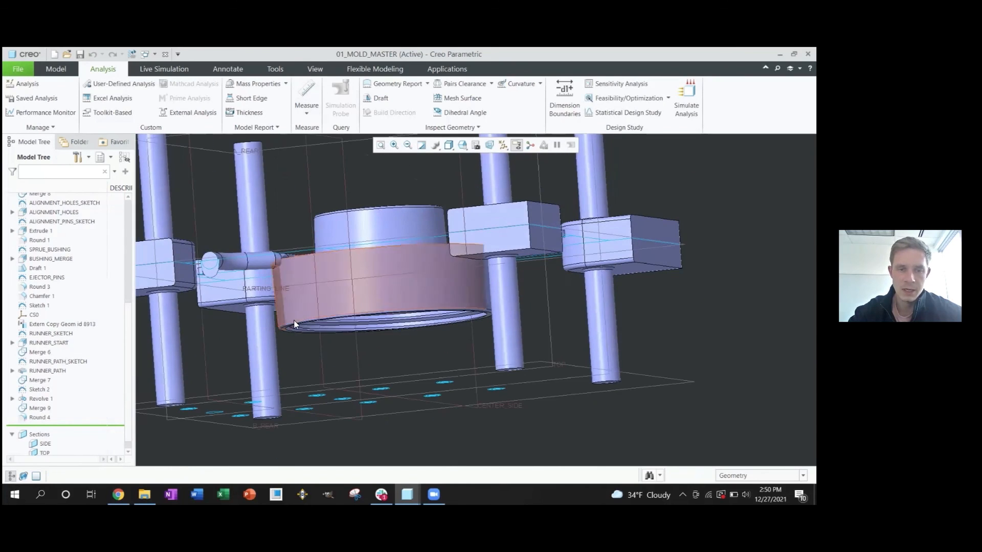
{"action": "scroll", "coordinate": [294, 325], "scroll_direction": "down", "scroll_amount": 1}
{"action": "scroll", "coordinate": [293, 325], "scroll_direction": "down", "scroll_amount": 2}
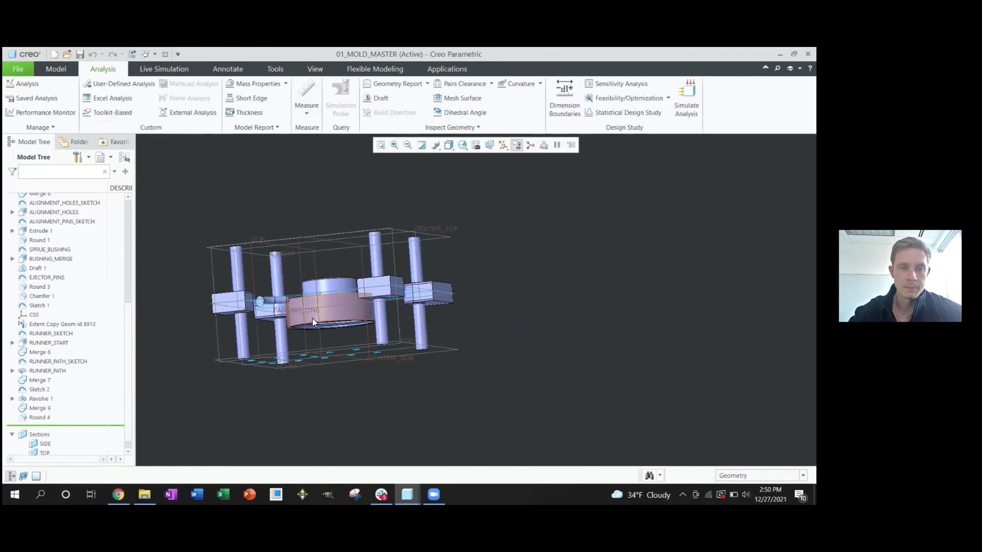
{"action": "scroll", "coordinate": [296, 328], "scroll_direction": "up", "scroll_amount": 3}
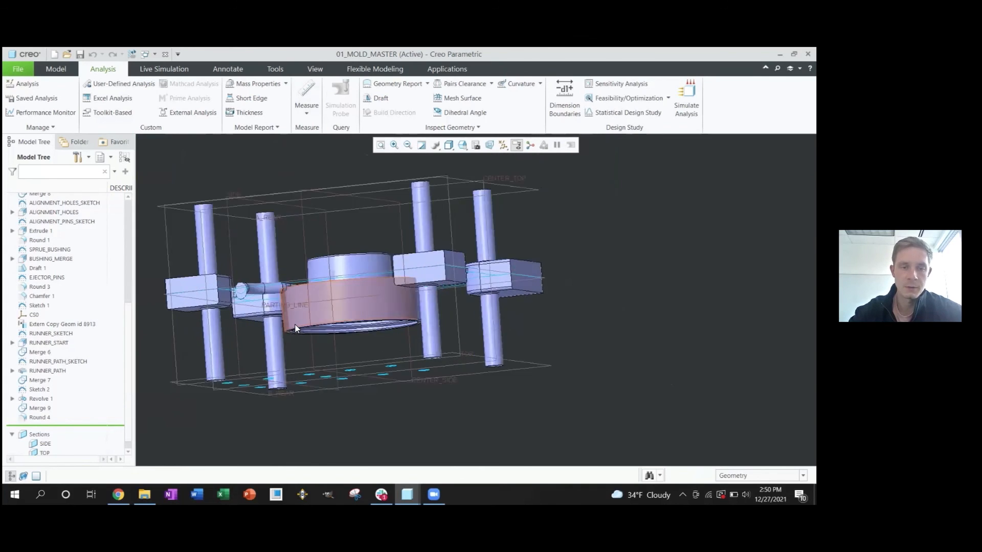
{"action": "scroll", "coordinate": [296, 331], "scroll_direction": "down", "scroll_amount": 3}
{"action": "middle_click_drag", "start_coordinate": [297, 331], "coordinate": [300, 339]}
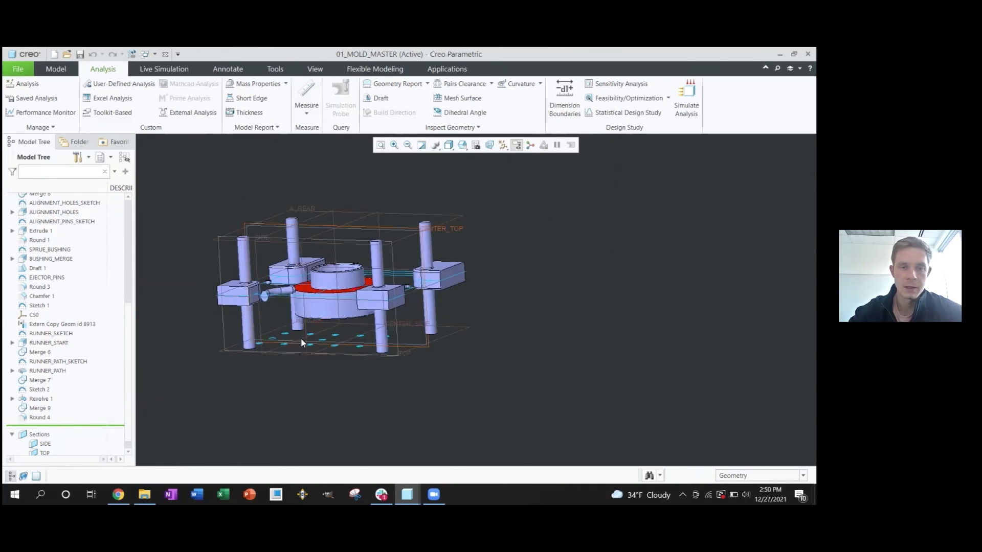
{"action": "scroll", "coordinate": [306, 277], "scroll_direction": "up", "scroll_amount": 3}
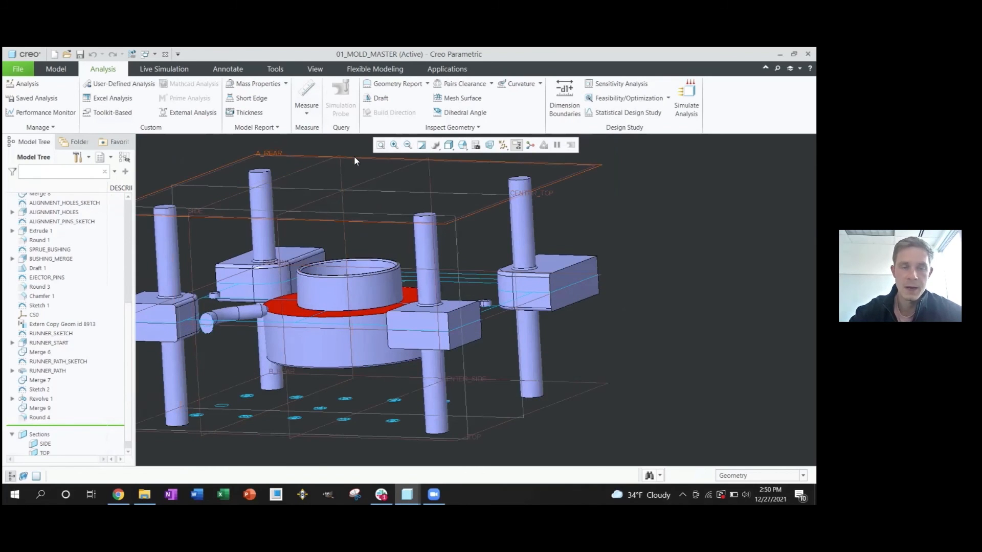
{"action": "scroll", "coordinate": [341, 195], "scroll_direction": "down", "scroll_amount": 3}
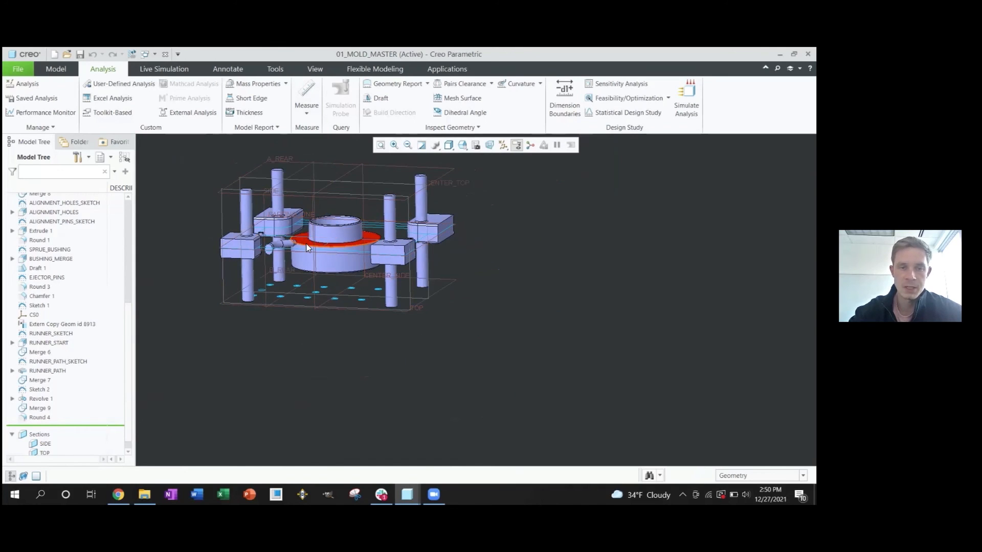
{"action": "scroll", "coordinate": [309, 251], "scroll_direction": "up", "scroll_amount": 5}
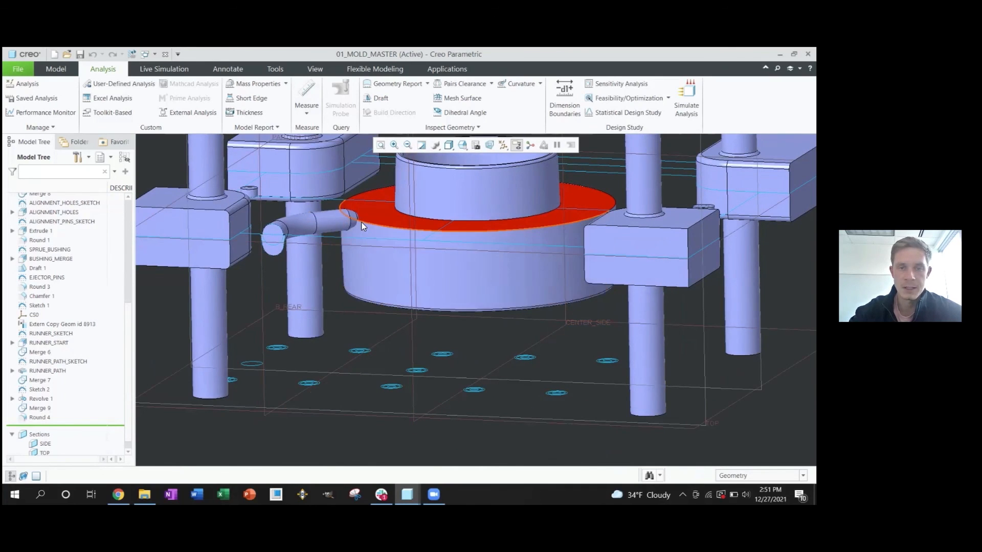
- Highlight the cap's lower outer edge and the PARTING_LINE plane, compare their heights from the side, and clear the selection
{"action": "left_click", "coordinate": [359, 302]}
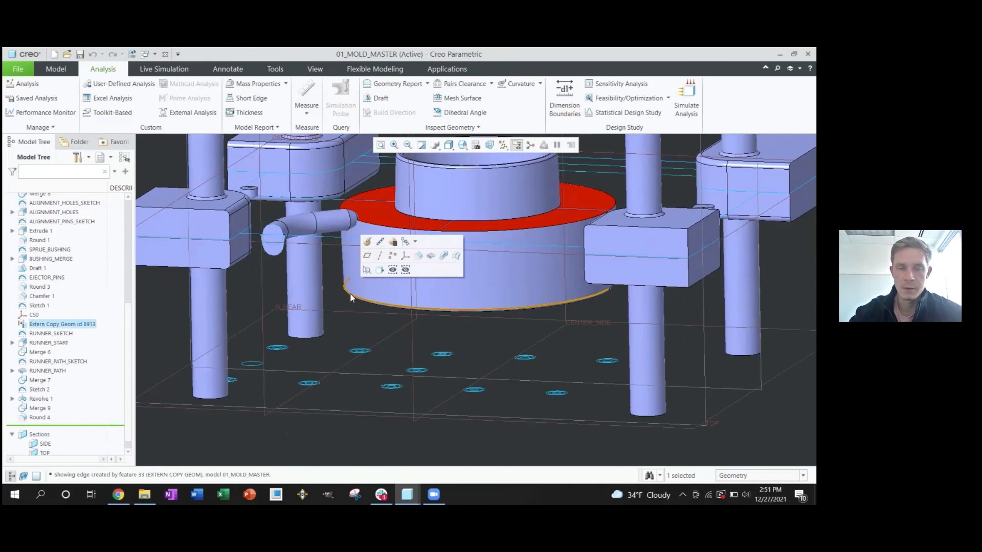
{"action": "scroll", "coordinate": [350, 276], "scroll_direction": "up", "scroll_amount": 1}
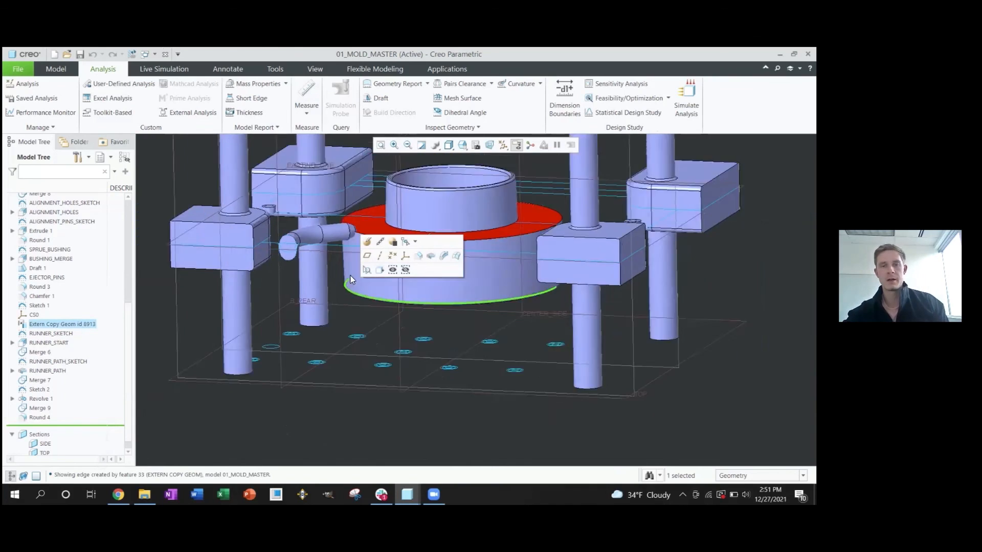
{"action": "scroll", "coordinate": [351, 279], "scroll_direction": "up", "scroll_amount": 3}
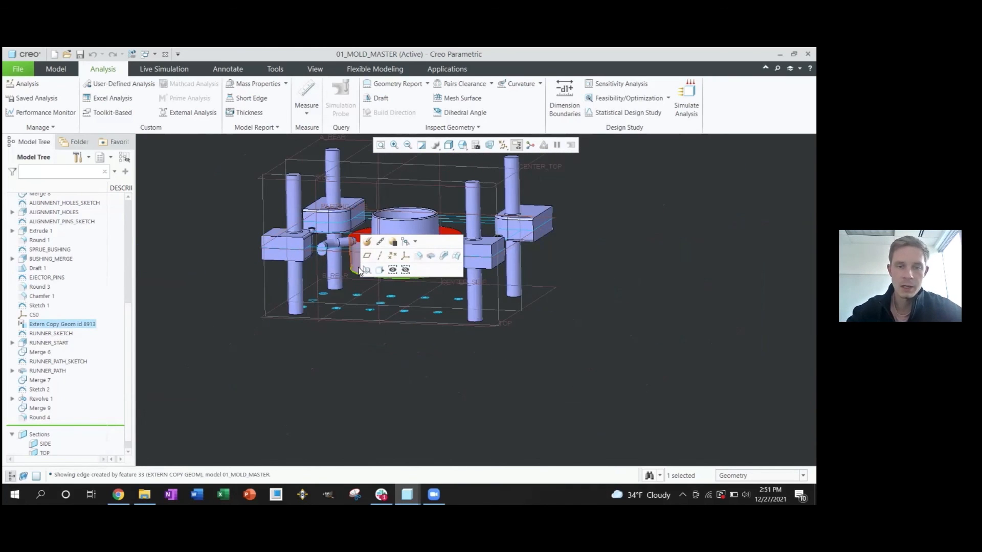
{"action": "left_click", "coordinate": [329, 210]}
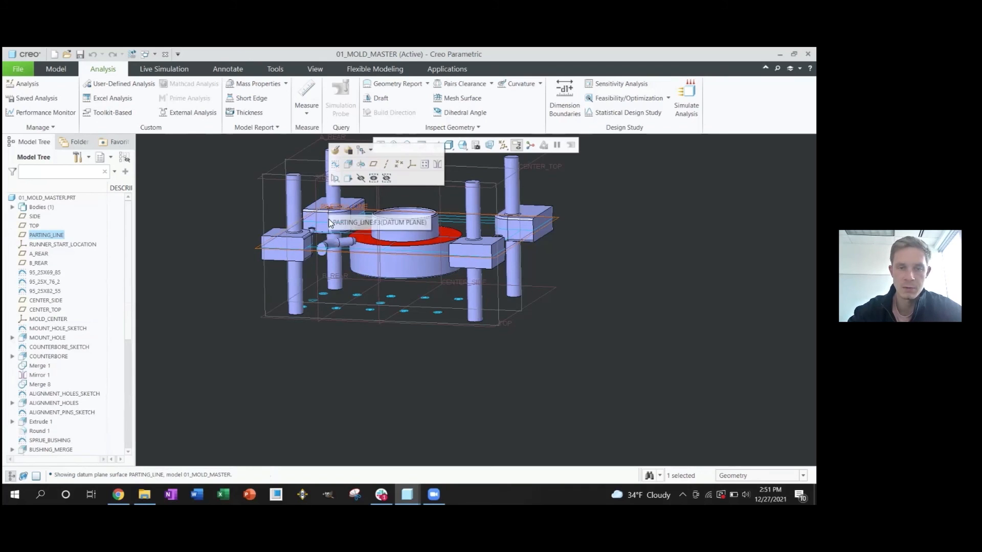
{"action": "middle_click_drag", "start_coordinate": [363, 277], "coordinate": [367, 283]}
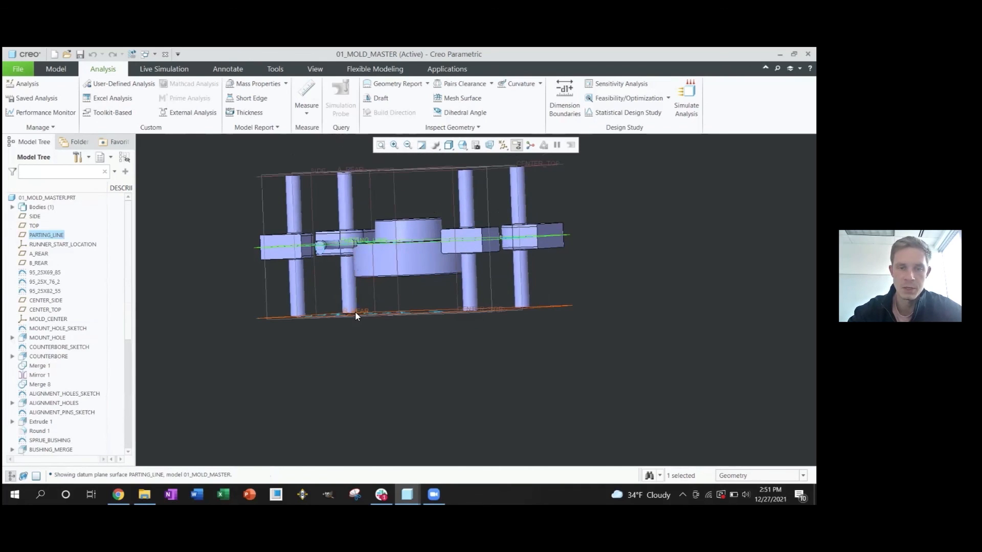
{"action": "scroll", "coordinate": [355, 313], "scroll_direction": "up", "scroll_amount": 2}
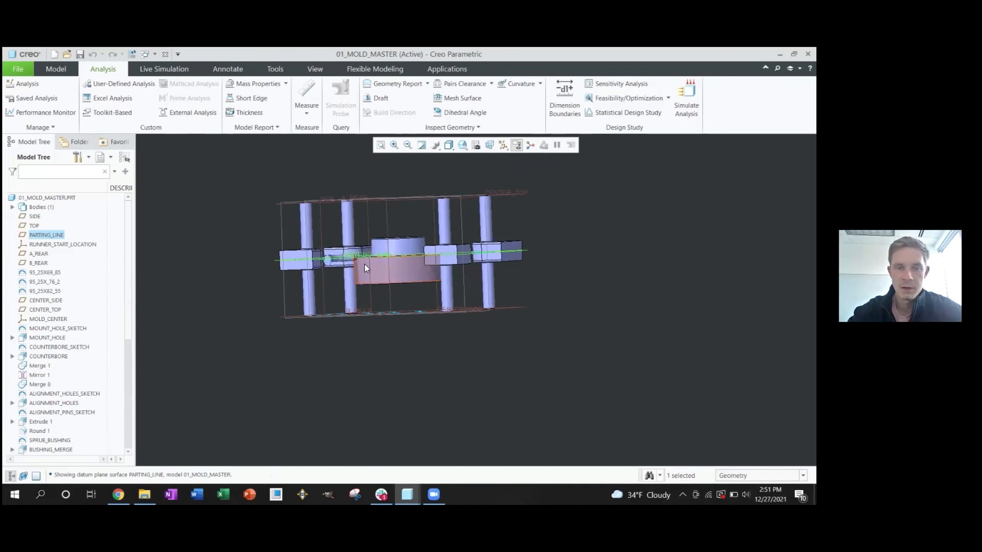
{"action": "key", "text": "ctrl+d"}
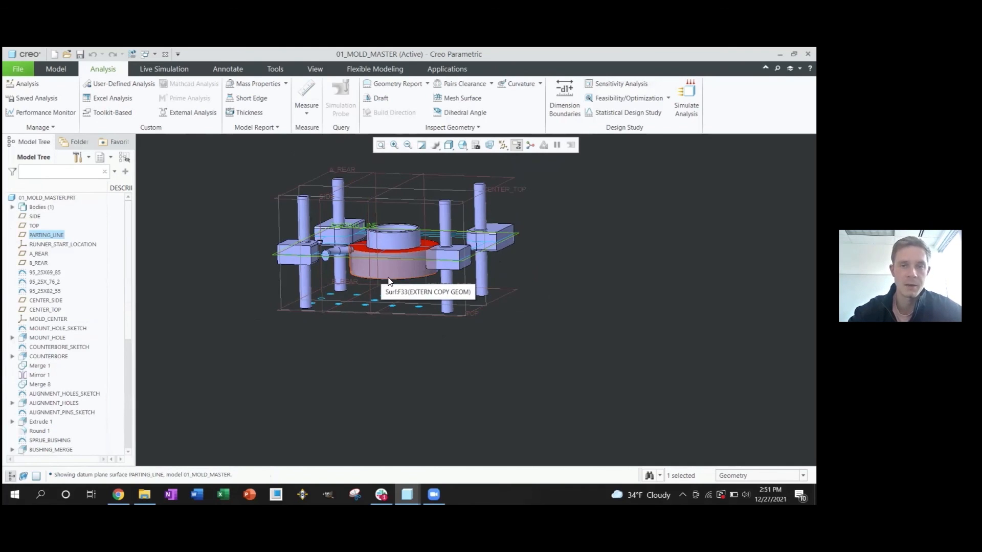
{"action": "left_click", "coordinate": [544, 289]}
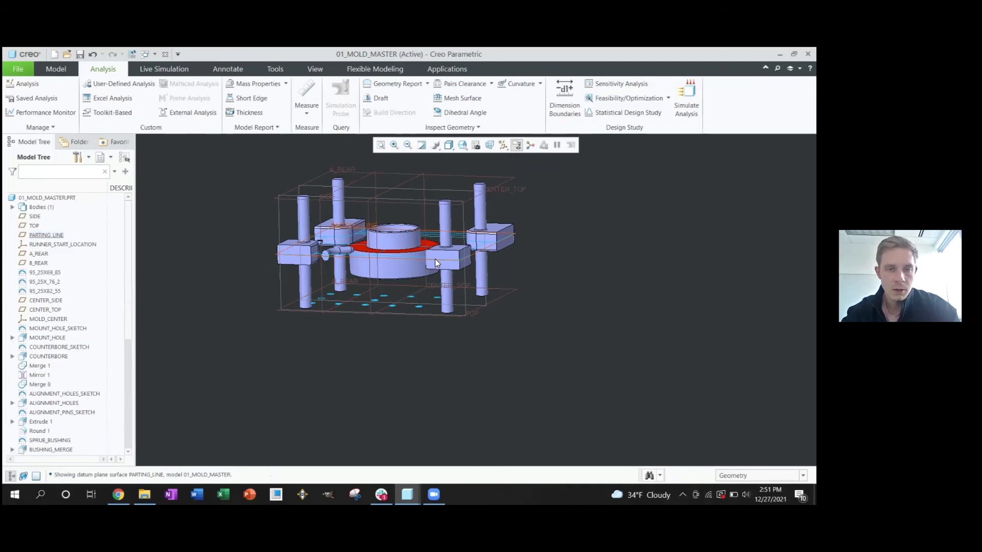
- Switch to the 00_MOLD_PRINTED_ONLY assembly and inspect the core with its insert from the molding face and the back
{"action": "key", "text": "alt+Tab"}
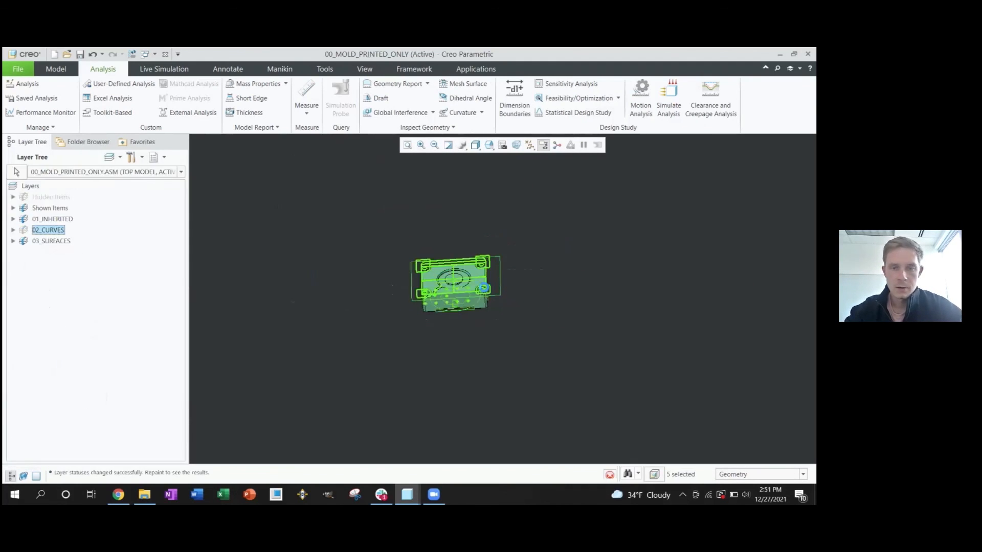
{"action": "scroll", "coordinate": [481, 279], "scroll_direction": "down", "scroll_amount": 5}
{"action": "middle_click_drag", "start_coordinate": [408, 275], "coordinate": [424, 308]}
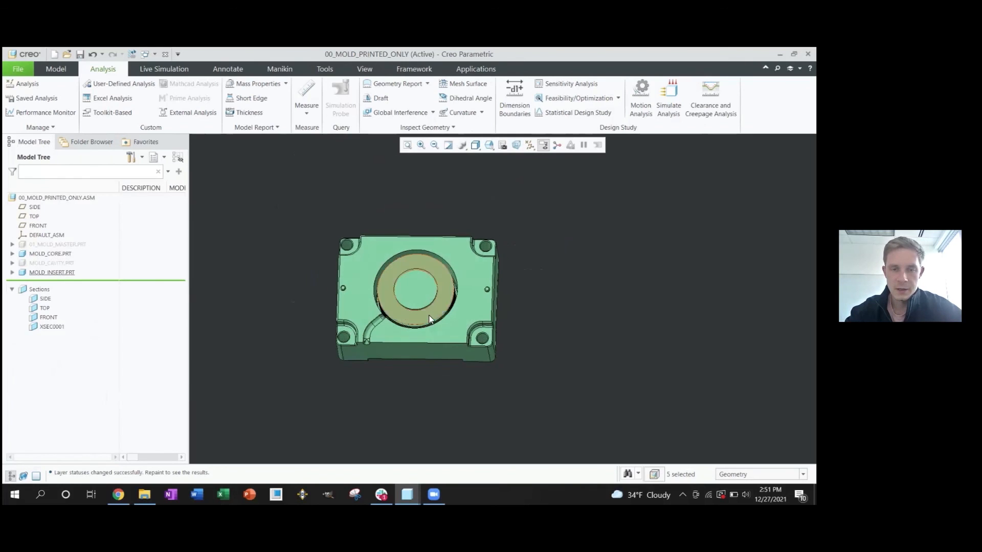
{"action": "scroll", "coordinate": [423, 312], "scroll_direction": "down", "scroll_amount": 3}
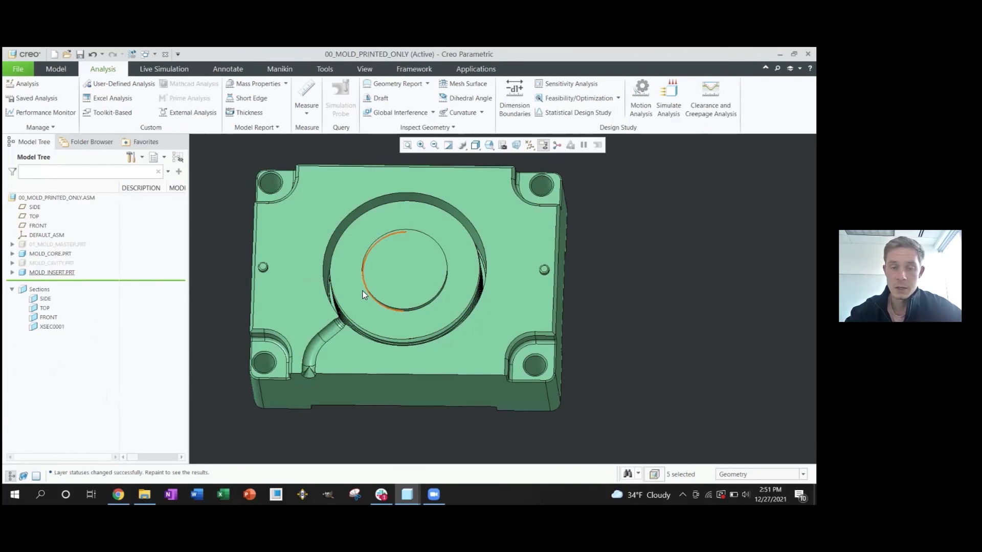
{"action": "scroll", "coordinate": [361, 307], "scroll_direction": "up", "scroll_amount": 3}
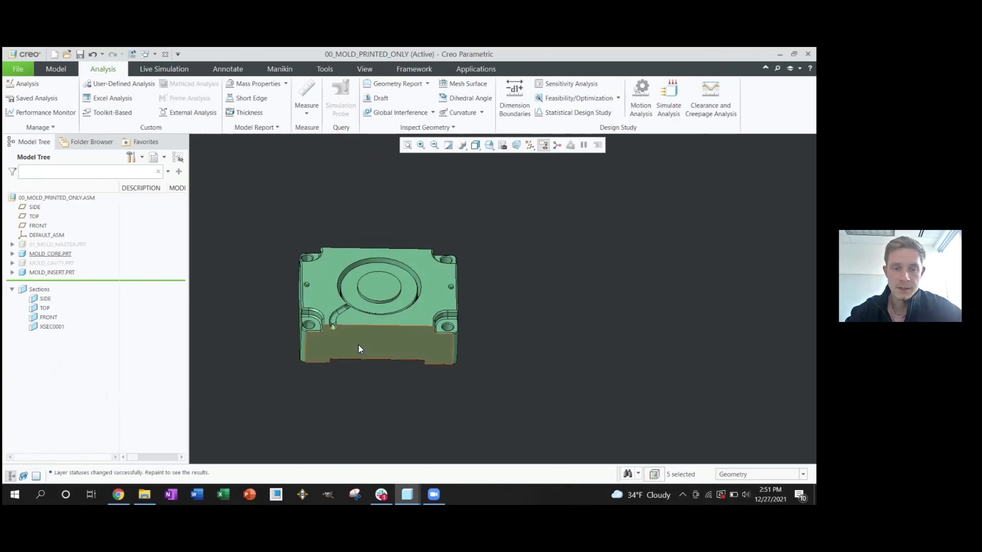
{"action": "mouse_move", "coordinate": [373, 324]}
{"action": "middle_mouse_down"}
{"action": "mouse_move", "coordinate": [394, 316]}
{"action": "mouse_move", "coordinate": [390, 282]}
{"action": "mouse_move", "coordinate": [384, 306]}
{"action": "mouse_move", "coordinate": [389, 279]}
{"action": "mouse_move", "coordinate": [404, 294]}
{"action": "middle_mouse_up"}
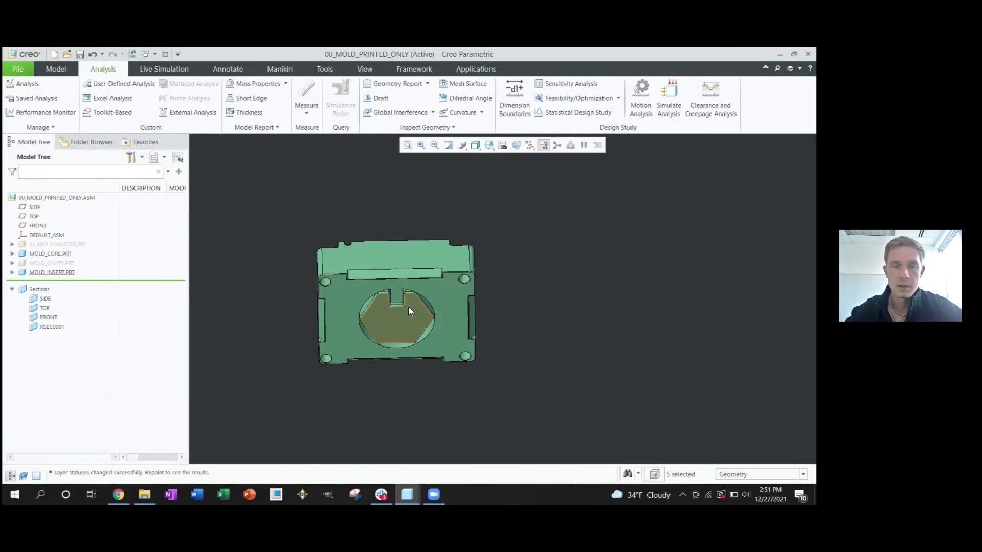
{"action": "mouse_move", "coordinate": [409, 311]}
{"action": "middle_mouse_down"}
{"action": "mouse_move", "coordinate": [404, 266]}
{"action": "mouse_move", "coordinate": [379, 364]}
{"action": "mouse_move", "coordinate": [385, 340]}
{"action": "mouse_move", "coordinate": [389, 365]}
{"action": "middle_mouse_up"}
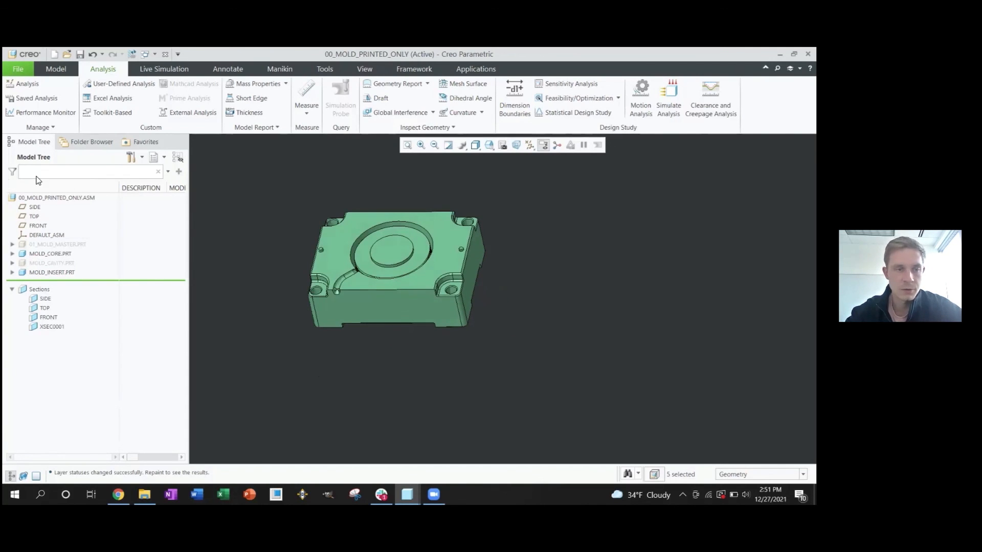
- Show MOLD_CAVITY and hide MOLD_CORE and MOLD_INSERT, with the cavity's molding face in view
{"action": "left_click", "coordinate": [62, 263]}
{"action": "middle_click_drag", "start_coordinate": [286, 241], "coordinate": [531, 255]}
{"action": "left_click", "coordinate": [515, 251]}
{"action": "left_click", "coordinate": [553, 227]}
- Examine the circular groove at the center of the cavity's molding face
{"action": "scroll", "coordinate": [509, 257], "scroll_direction": "down", "scroll_amount": 5}
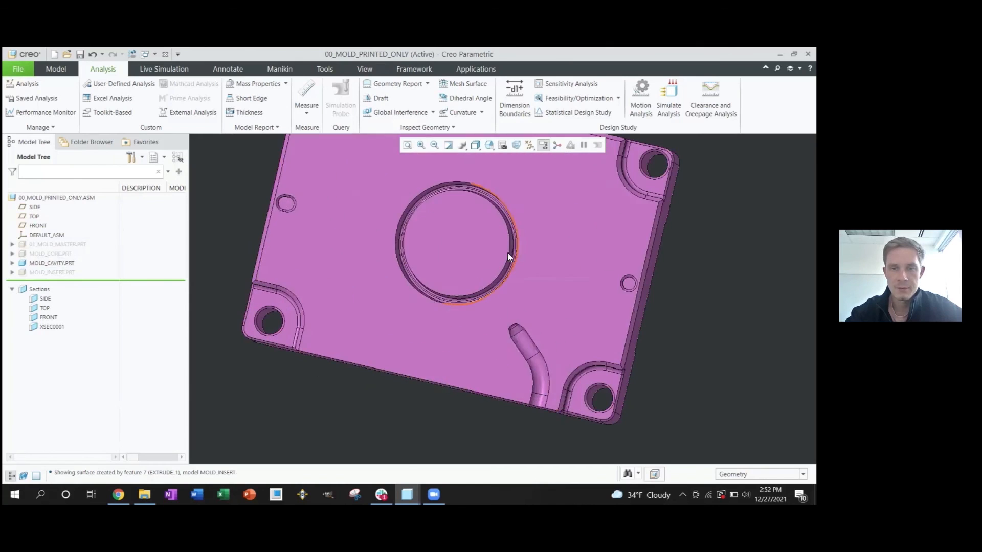
{"action": "middle_click_drag", "start_coordinate": [468, 234], "coordinate": [491, 210]}
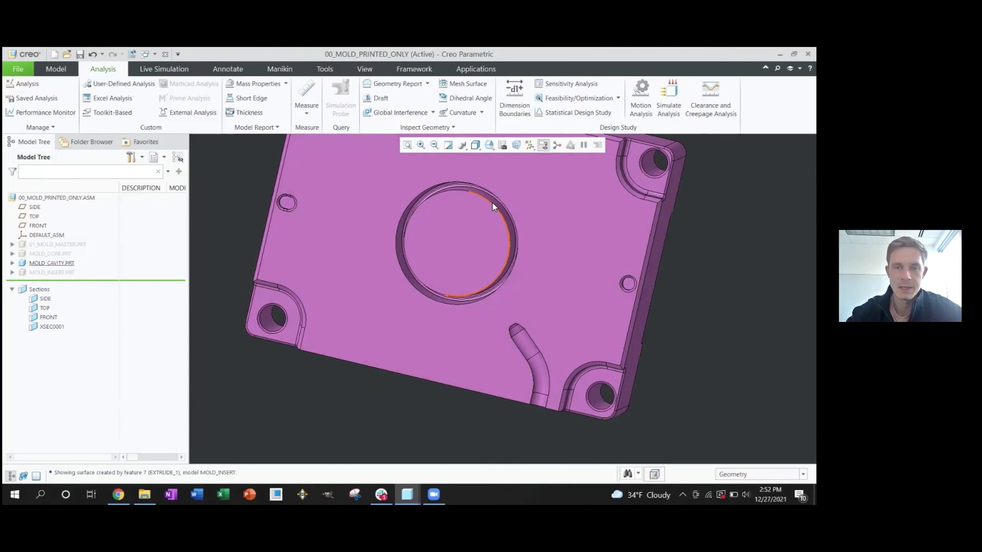
{"action": "scroll", "coordinate": [491, 207], "scroll_direction": "up", "scroll_amount": 6}
{"action": "middle_click_drag", "start_coordinate": [490, 208], "coordinate": [471, 228]}
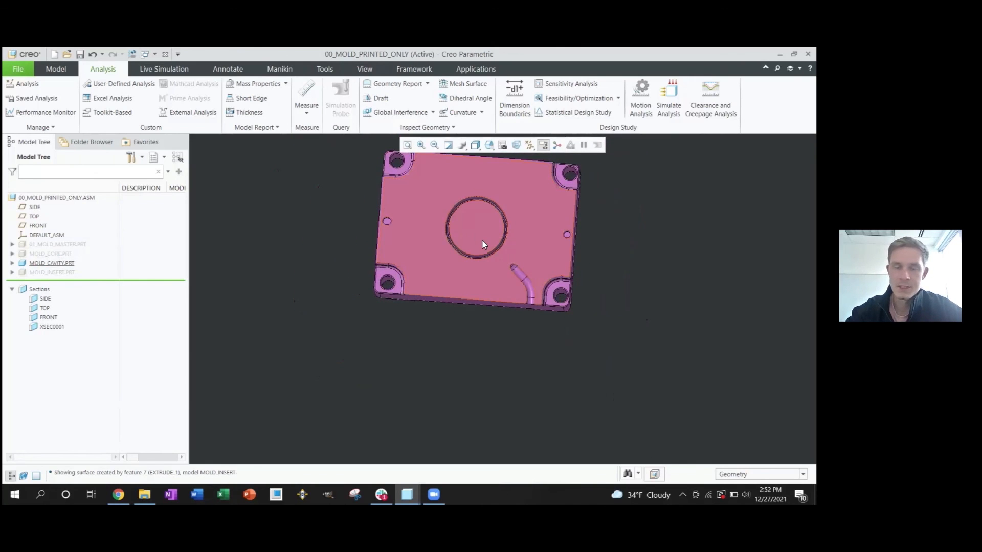
{"action": "scroll", "coordinate": [484, 241], "scroll_direction": "up", "scroll_amount": 5}
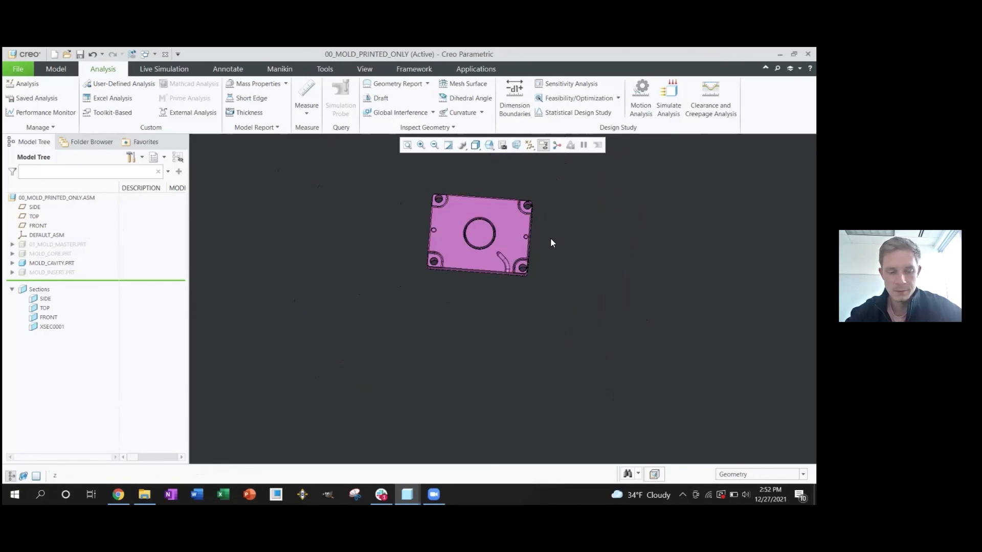
- Examine the cavity's whole molding face, including its runner channel, corner pockets and outer edges
{"action": "middle_click_drag", "start_coordinate": [551, 236], "coordinate": [541, 255]}
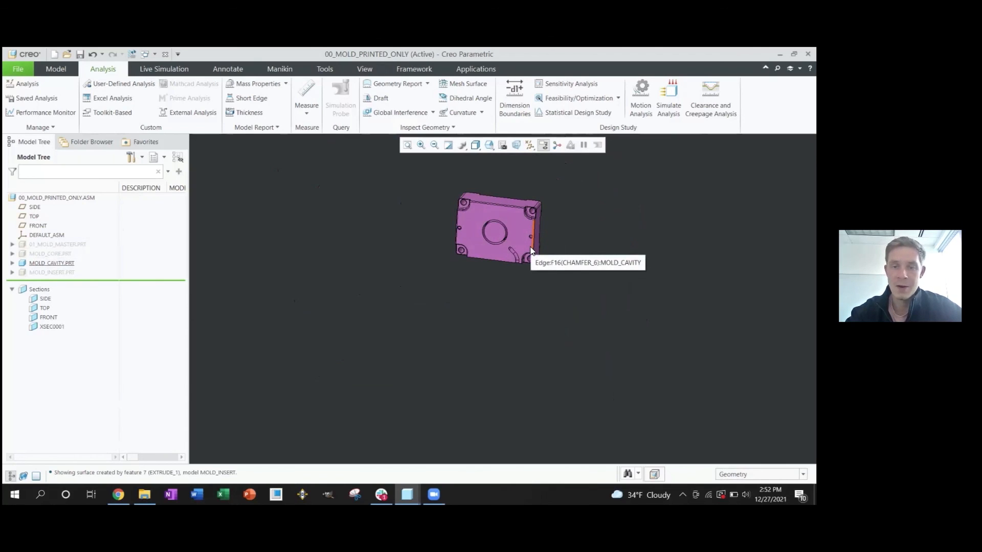
{"action": "scroll", "coordinate": [518, 262], "scroll_direction": "up", "scroll_amount": 3}
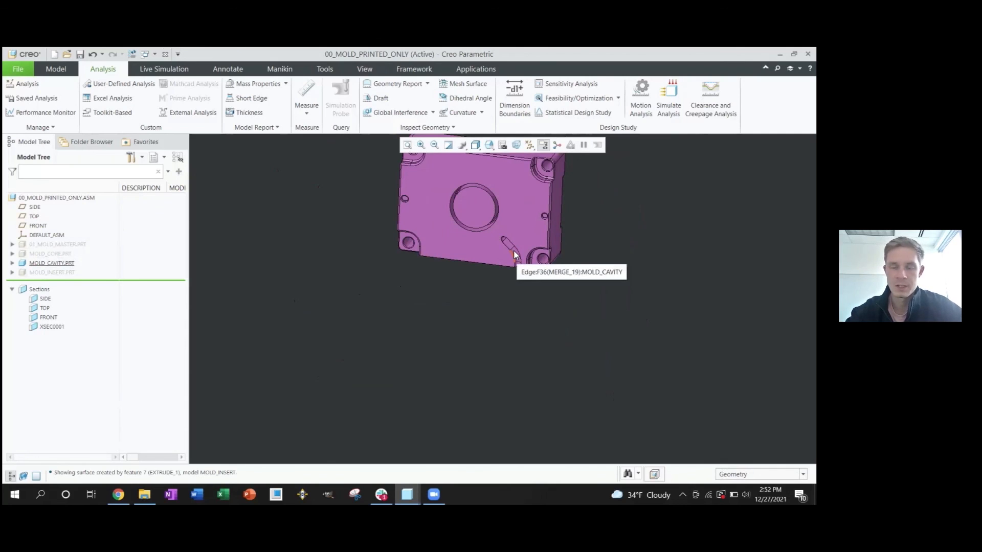
{"action": "scroll", "coordinate": [514, 254], "scroll_direction": "up", "scroll_amount": 2}
{"action": "scroll", "coordinate": [514, 251], "scroll_direction": "down", "scroll_amount": 3}
{"action": "middle_click_drag", "start_coordinate": [481, 192], "coordinate": [464, 221], "text": "shift"}
{"action": "scroll", "coordinate": [464, 219], "scroll_direction": "up", "scroll_amount": 2}
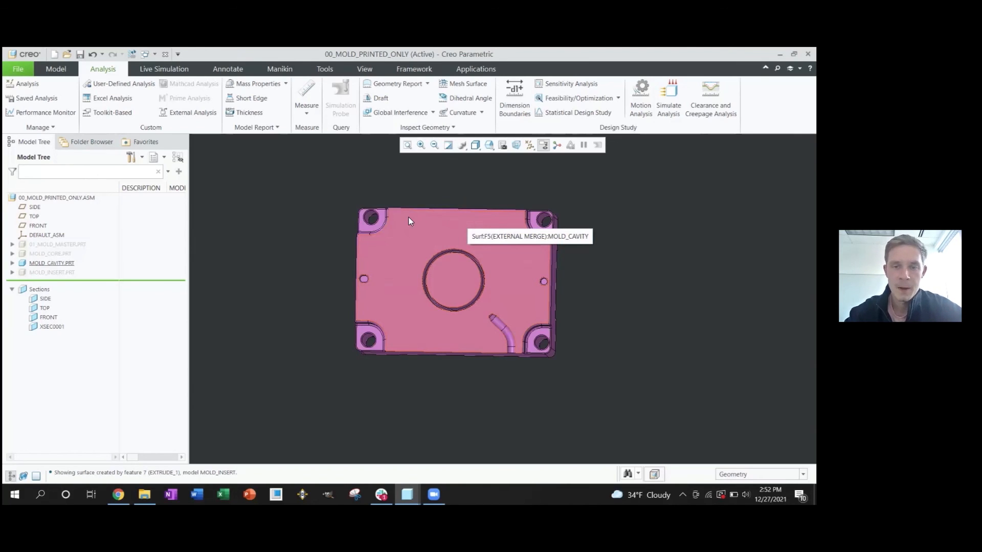
{"action": "scroll", "coordinate": [408, 221], "scroll_direction": "up", "scroll_amount": 3}
{"action": "middle_click_drag", "start_coordinate": [455, 224], "coordinate": [474, 204], "text": "shift"}
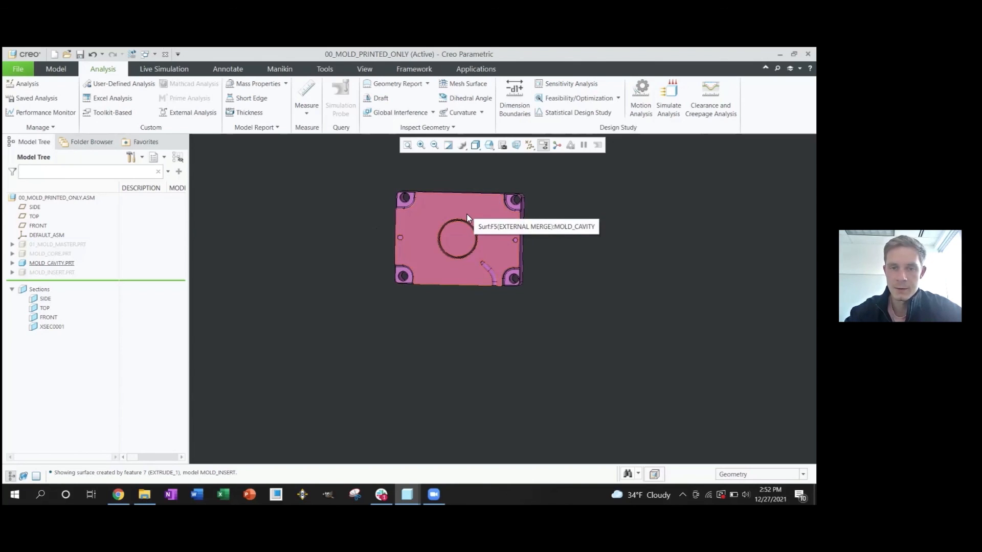
{"action": "scroll", "coordinate": [467, 220], "scroll_direction": "up", "scroll_amount": 2}
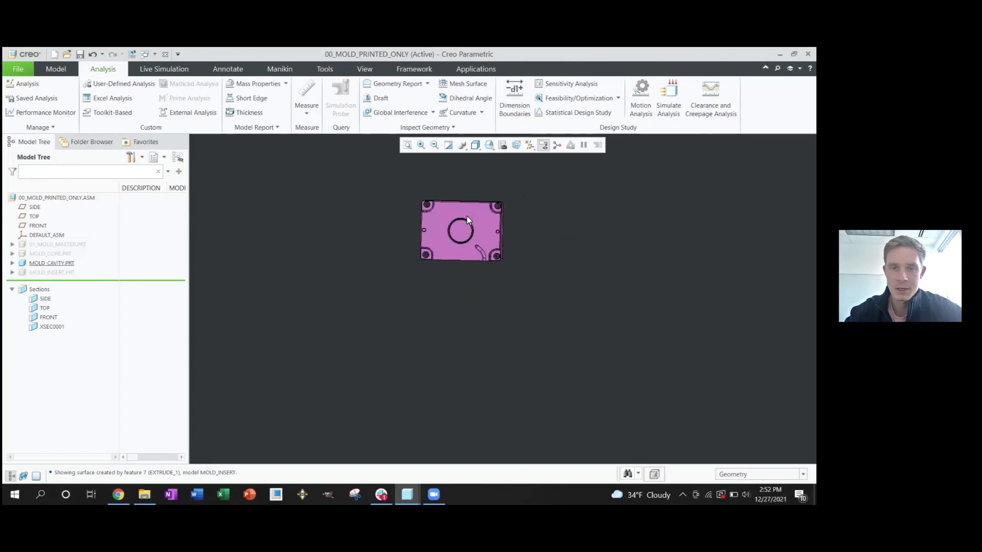
{"action": "middle_click_drag", "start_coordinate": [478, 195], "coordinate": [464, 218], "text": "shift"}
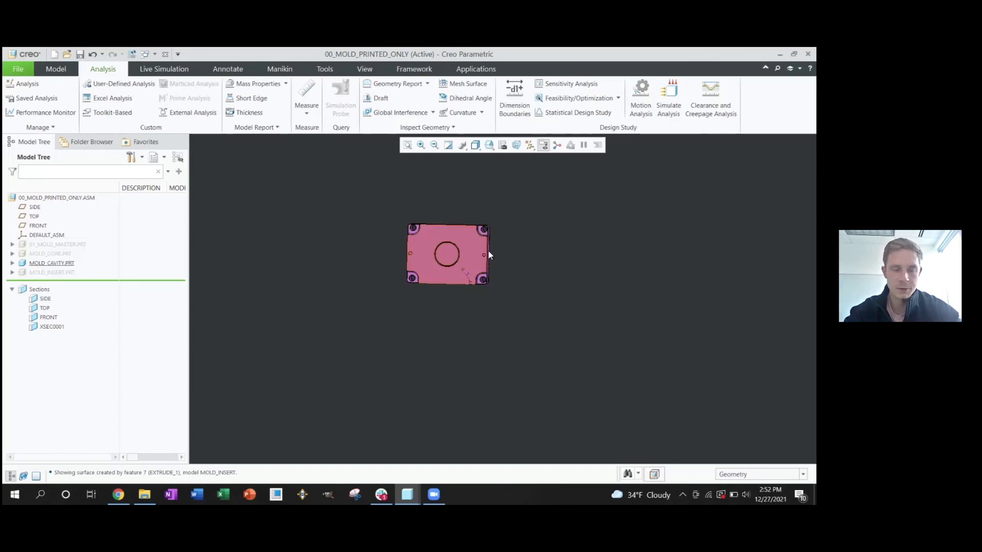